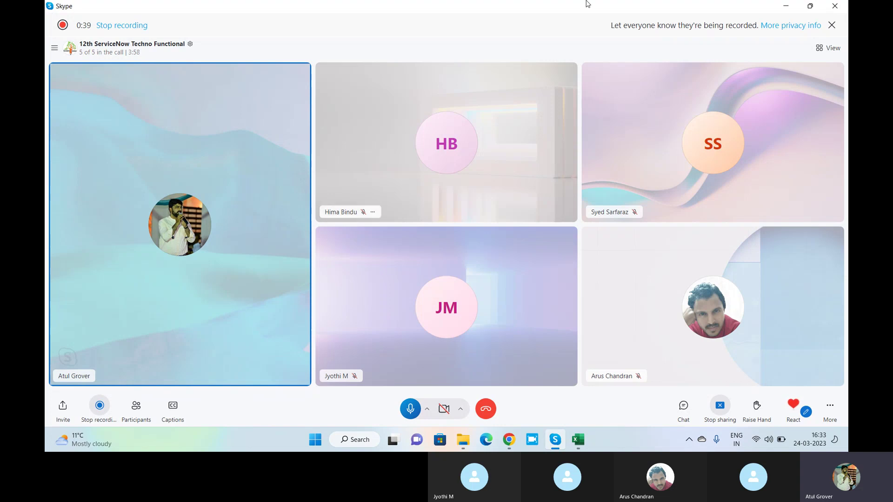
Switch from the Skype call to the browser showing ServiceNow App Engine Studio.
click(506, 445)
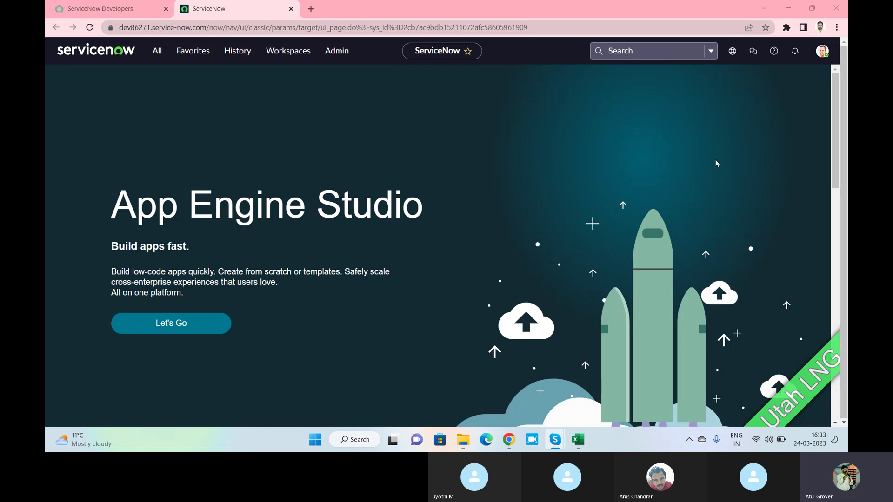
Launch Notepad from Windows search and move its window down and right.
key(super)
text(notepad)
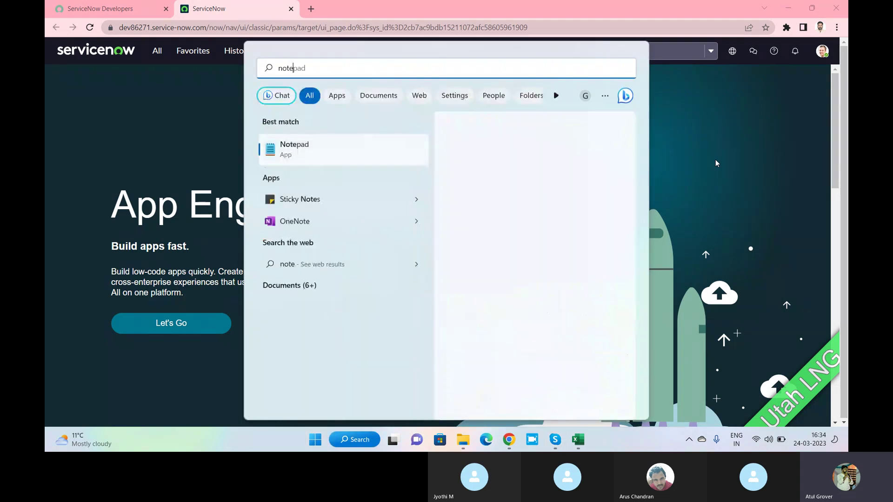
key(Return)
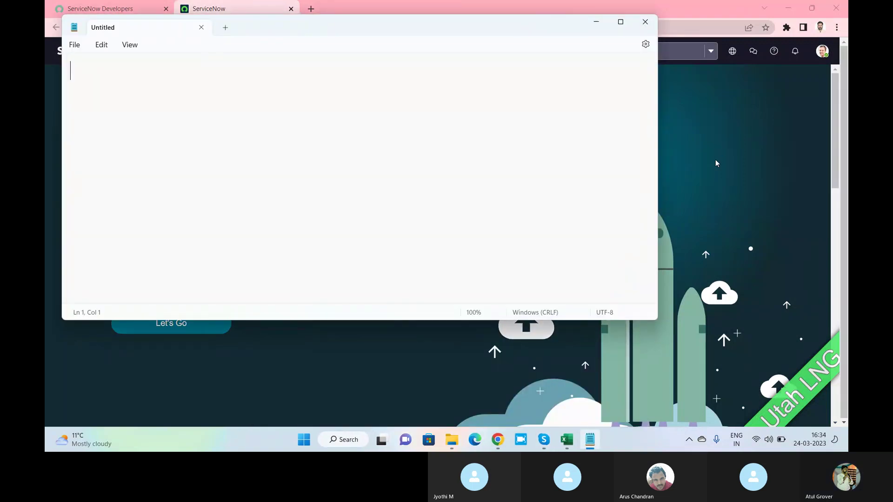
drag(425, 26, 536, 115)
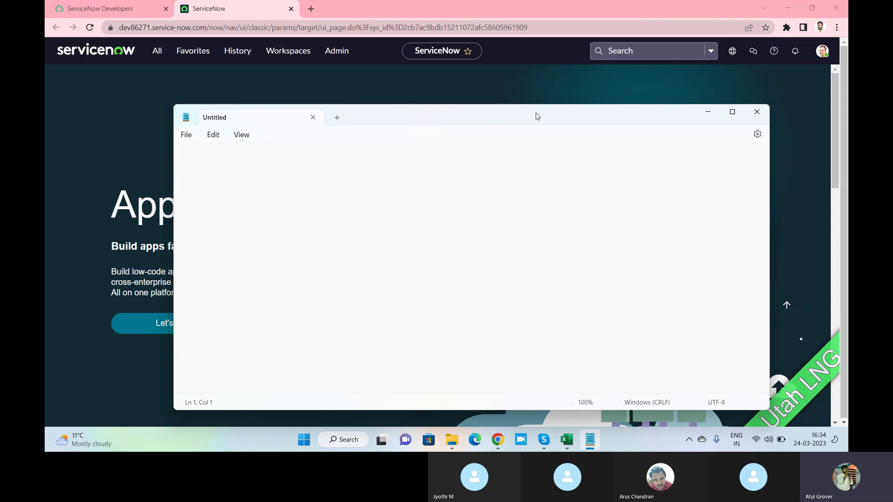
Type a USER MGMT heading with spaced-out User, Group and Role lines beneath it.
text(USER M)
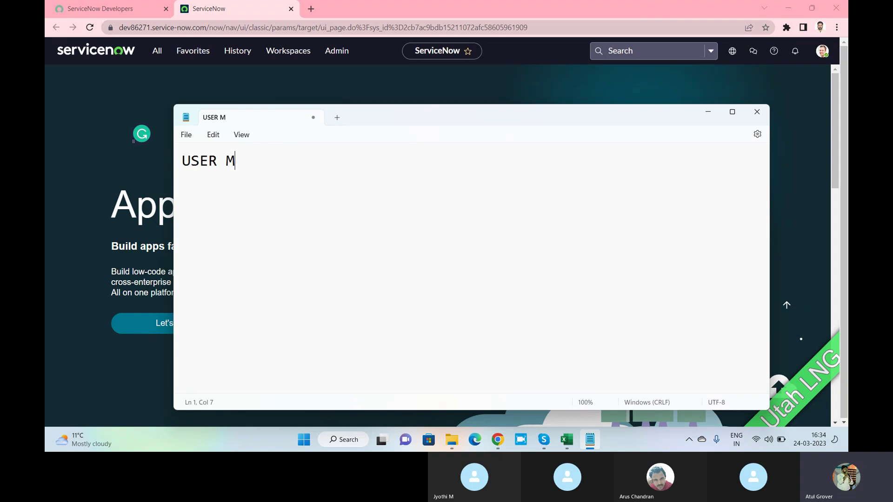
text(GMT)
key(Return)
key(Return)
text(User)
key(Return)
key(Return)
key(Return)
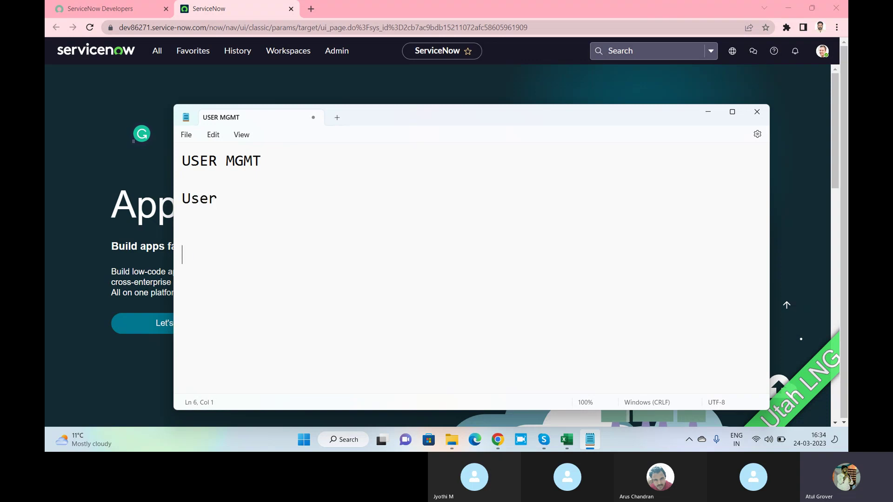
text(Group)
key(Return)
key(Return)
key(Return)
key(Return)
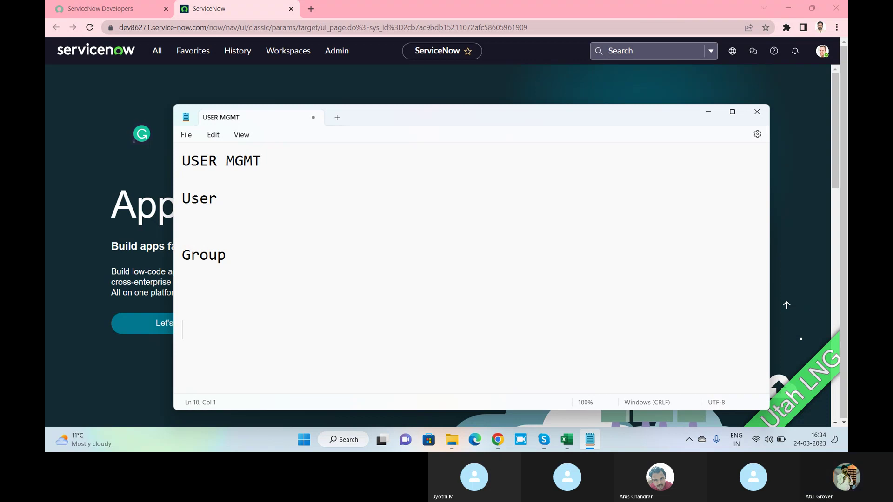
text(Role)
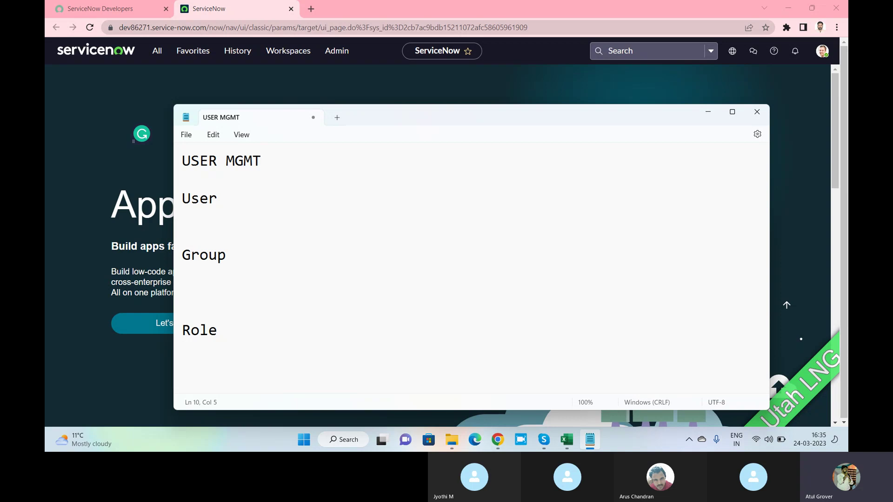
Under User, list Fulfiller, End User, Approver, Admin, Service Account and Automation Account.
click(251, 201)
key(Return)
text(ITIL)
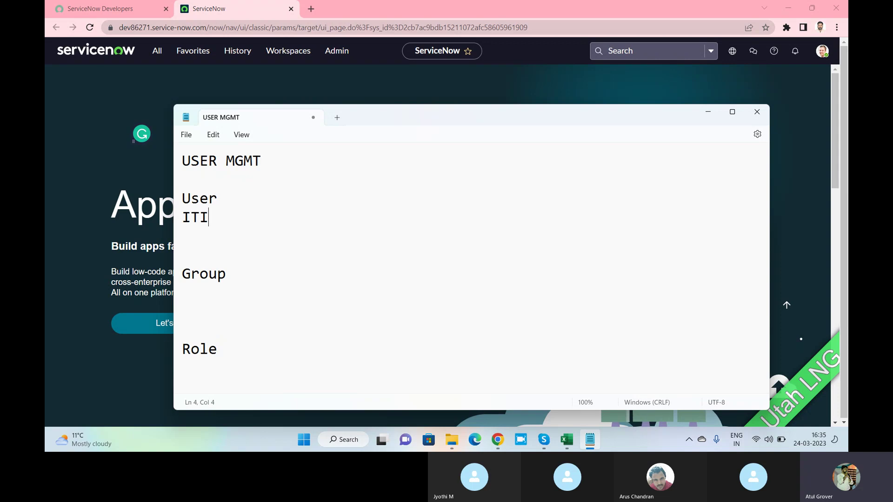
key(BackSpace)
key(BackSpace)
key(BackSpace)
key(BackSpace)
key(BackSpace)
text(Fulfiller    ---- )
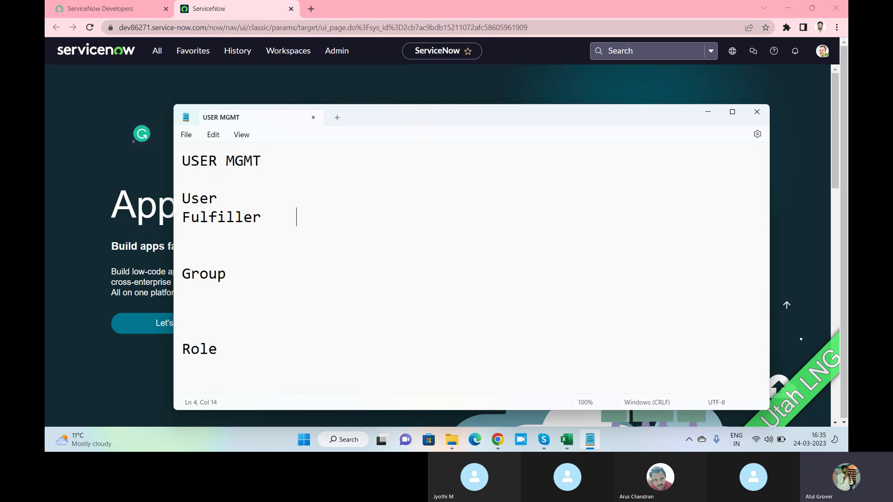
text(End User ---- )
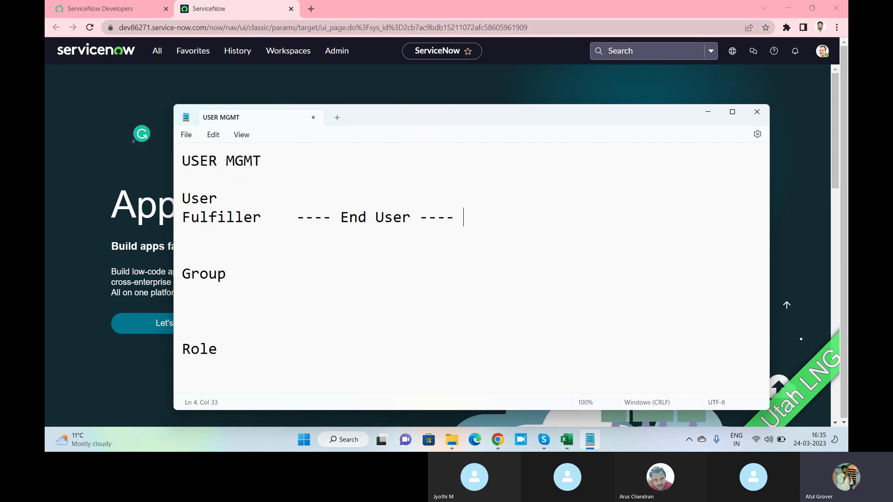
text(Approver )
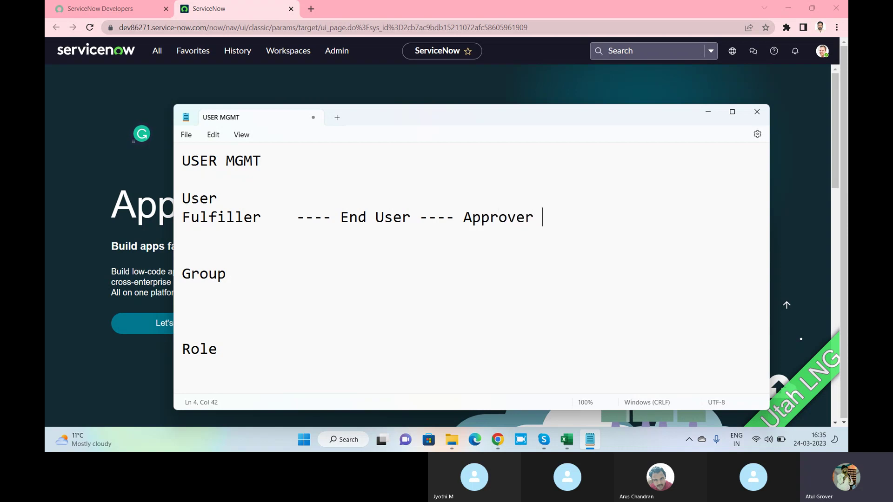
text(--- Admin --- Se)
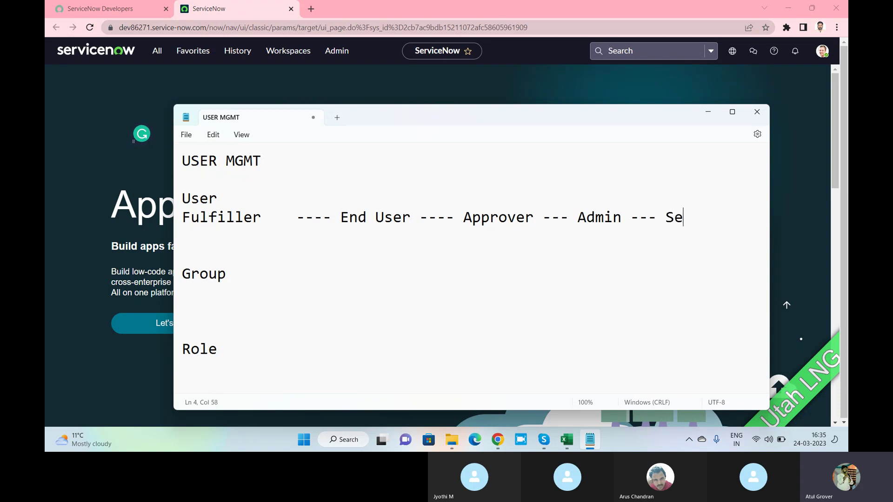
text(rvcie Acooun)
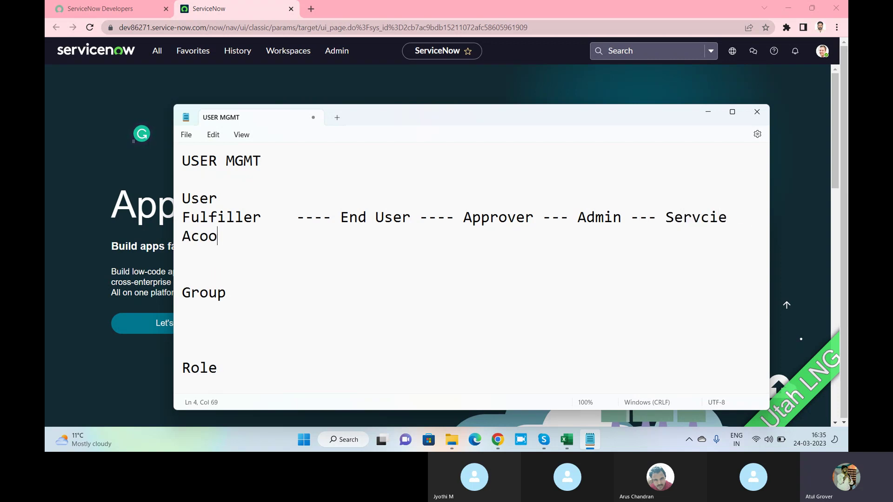
key(BackSpace)
key(BackSpace)
key(BackSpace)
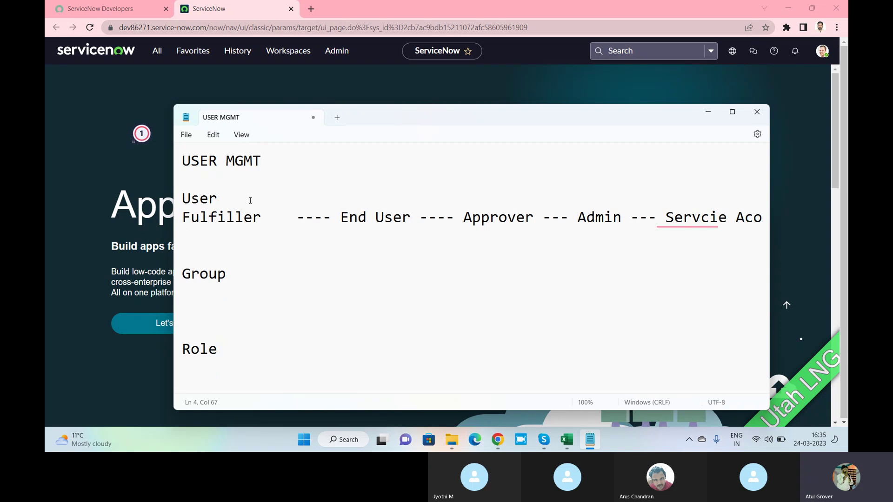
key(BackSpace)
text(count )
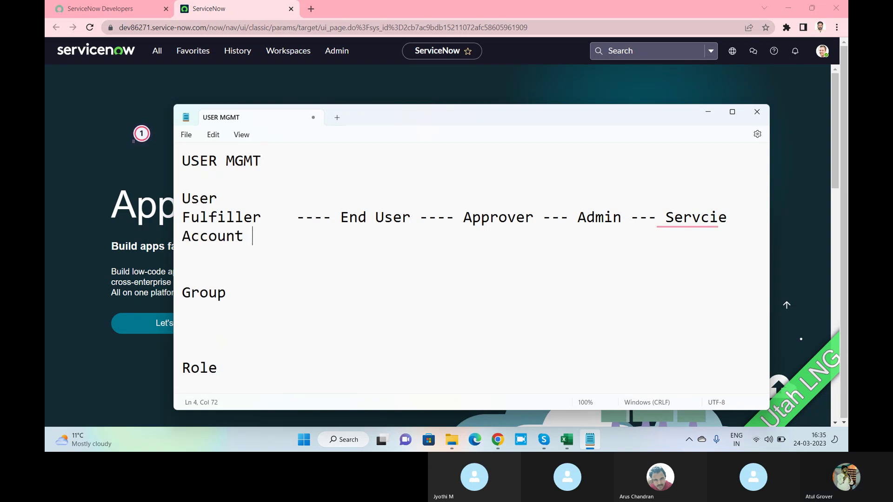
text(--- Autima)
key(BackSpace)
key(BackSpace)
key(BackSpace)
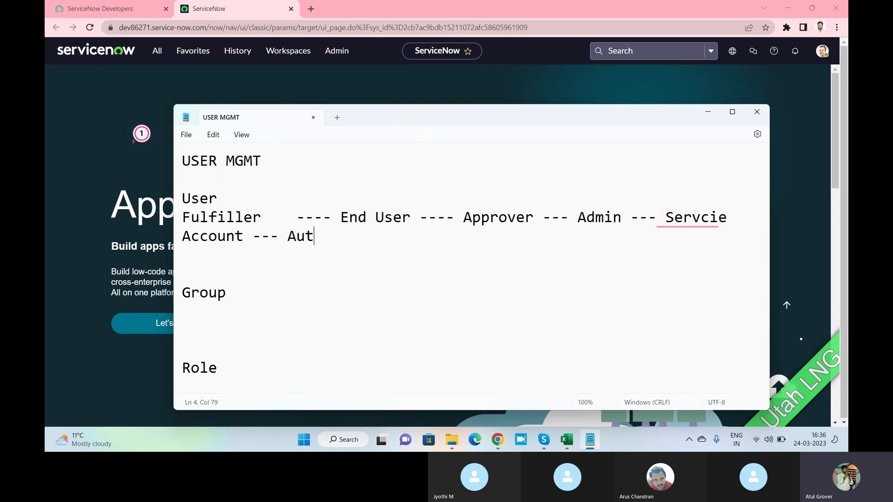
text(omation Account)
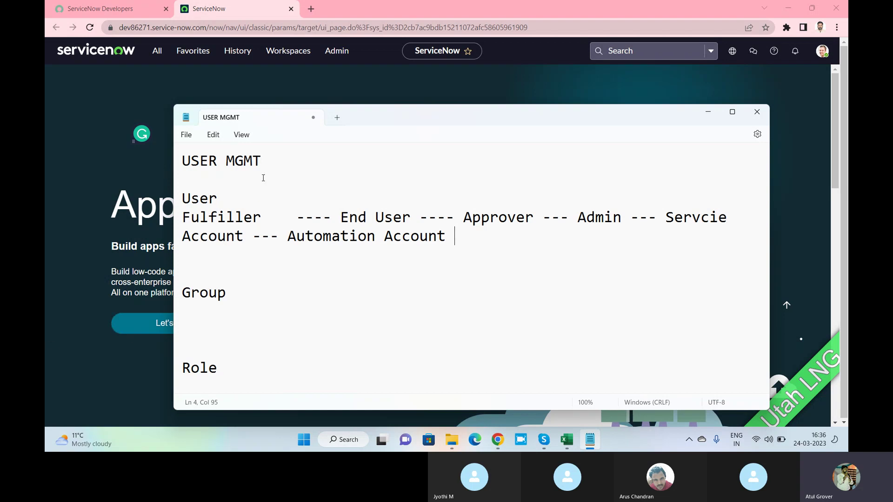
Insert '--ITIL' right after Fulfiller in the user-types line.
click(272, 226)
text(--I)
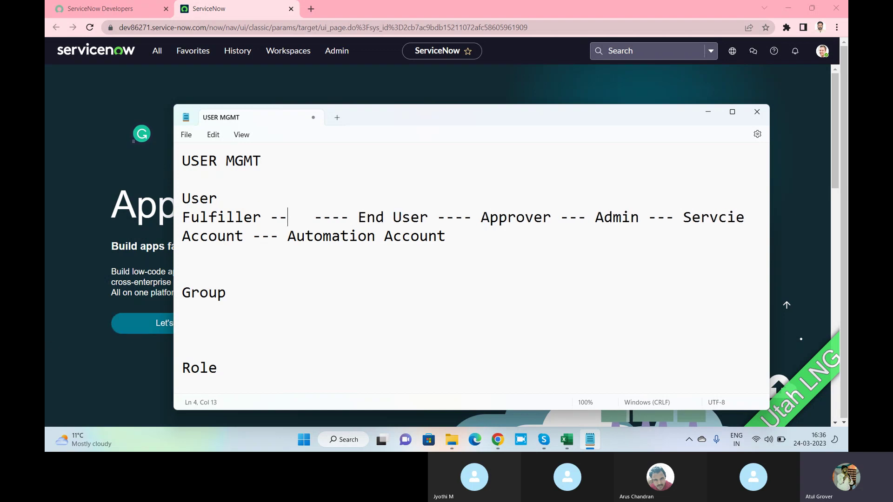
text(TIL)
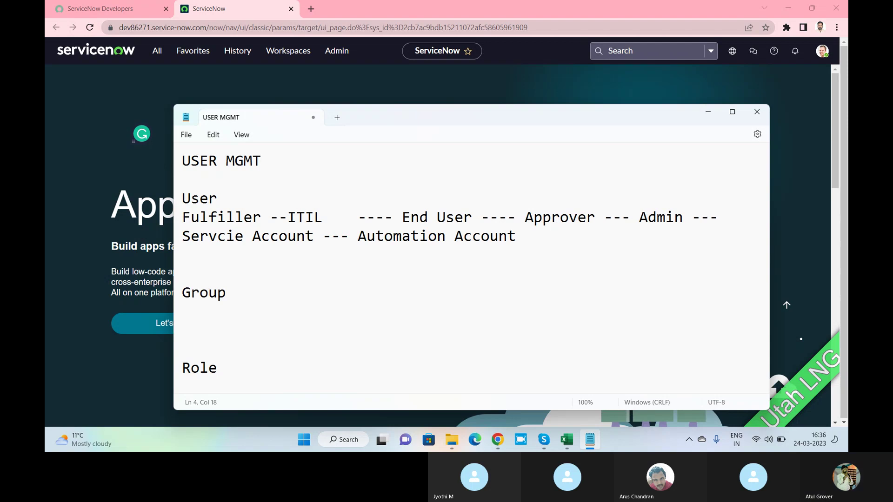
click(473, 217)
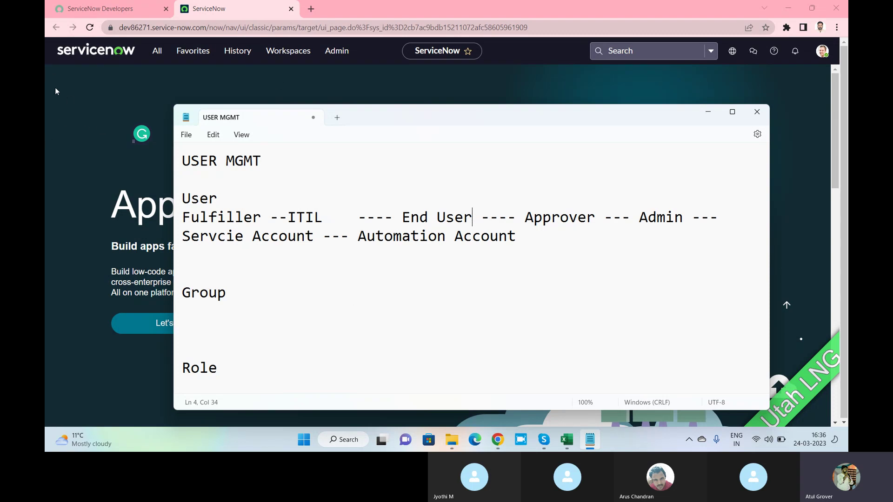
Load the instance's /sp Service Portal in a new tab, then return to the notes.
click(311, 9)
text(dev)
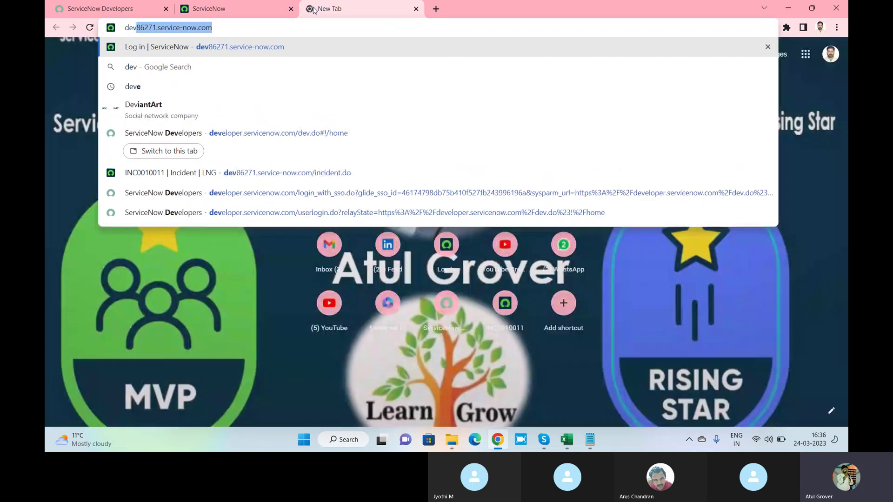
key(Right)
text(/sp)
key(Return)
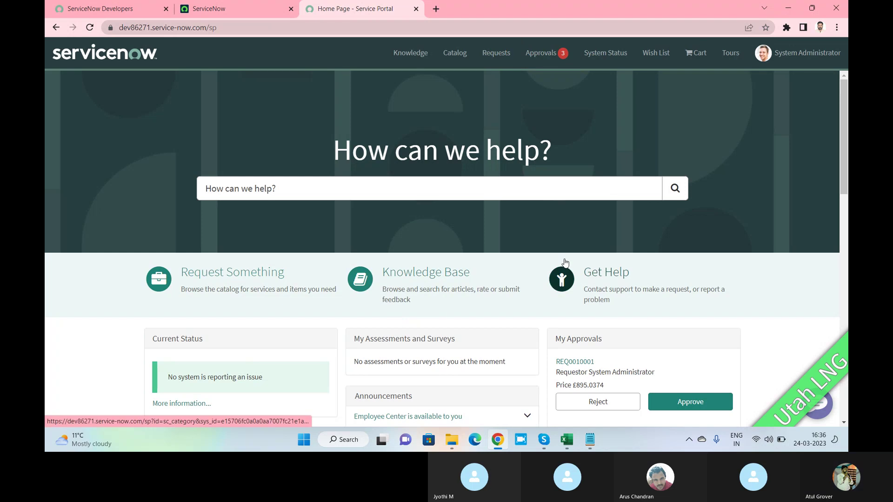
click(225, 6)
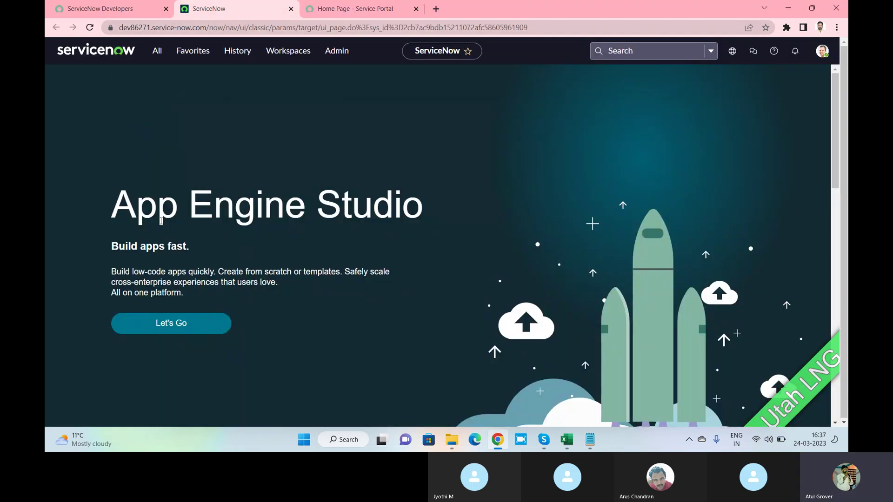
key(alt+Tab)
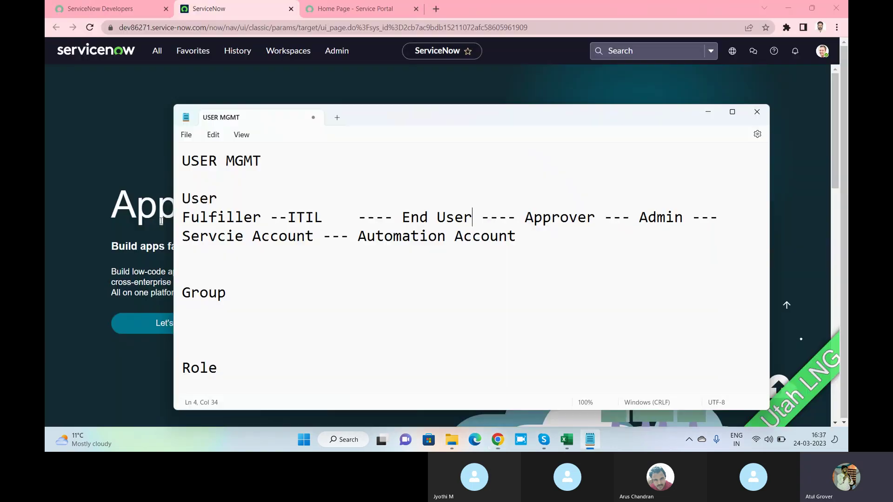
click(605, 220)
drag(604, 220, 524, 222)
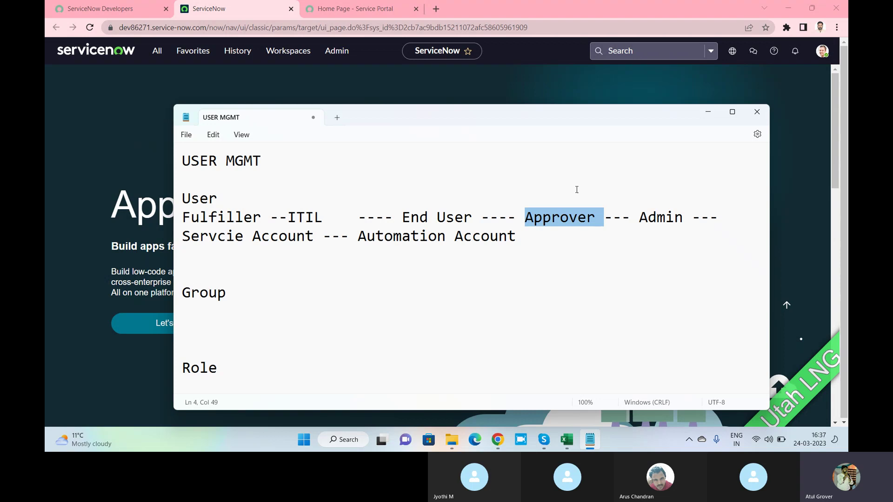
click(602, 214)
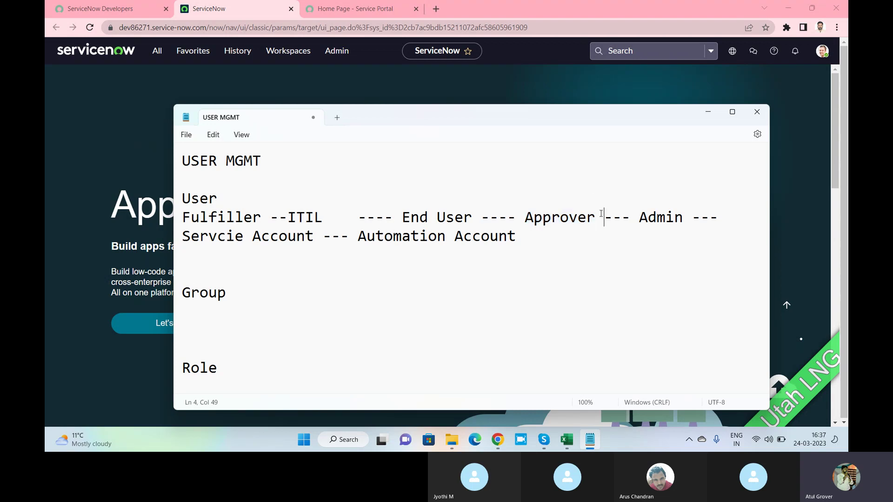
click(713, 225)
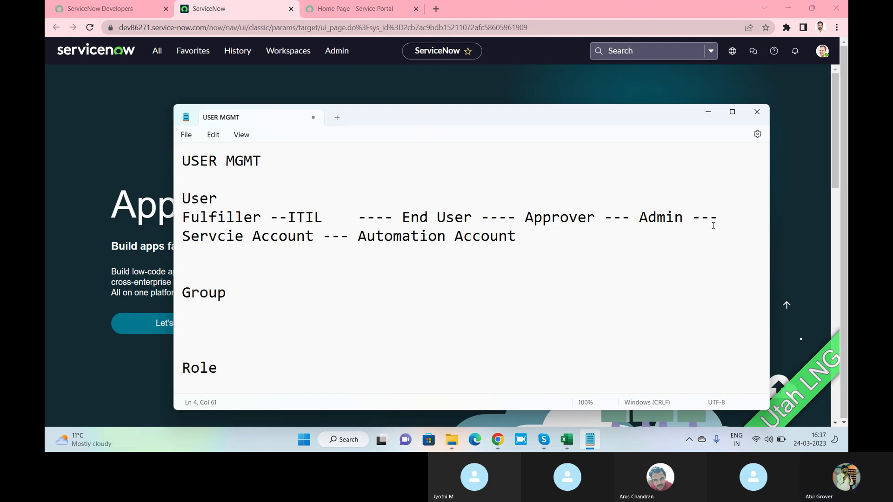
drag(683, 222, 637, 222)
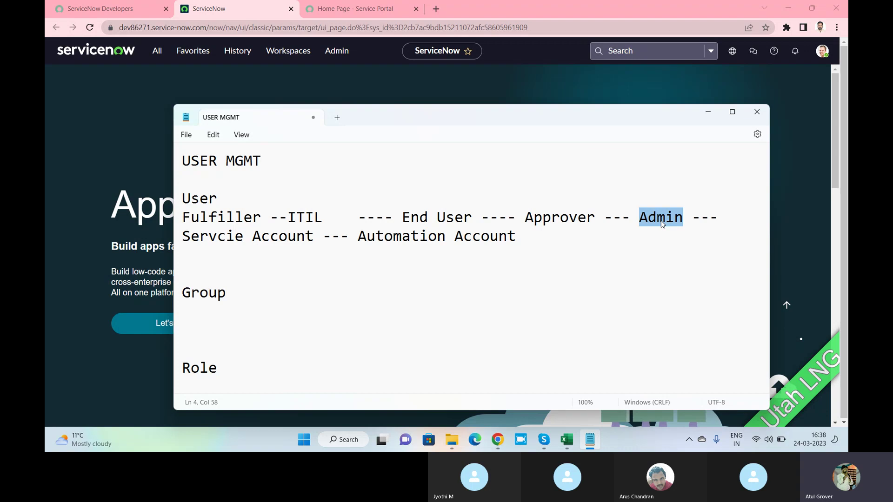
click(323, 235)
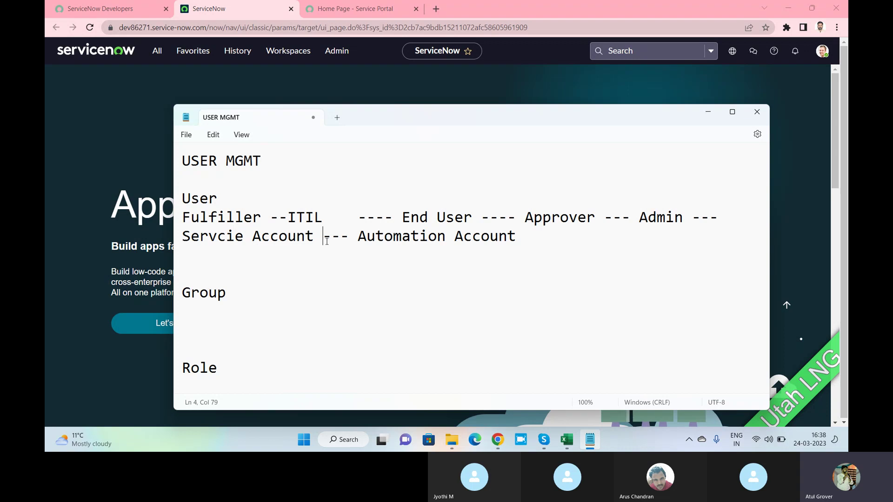
drag(312, 237, 181, 238)
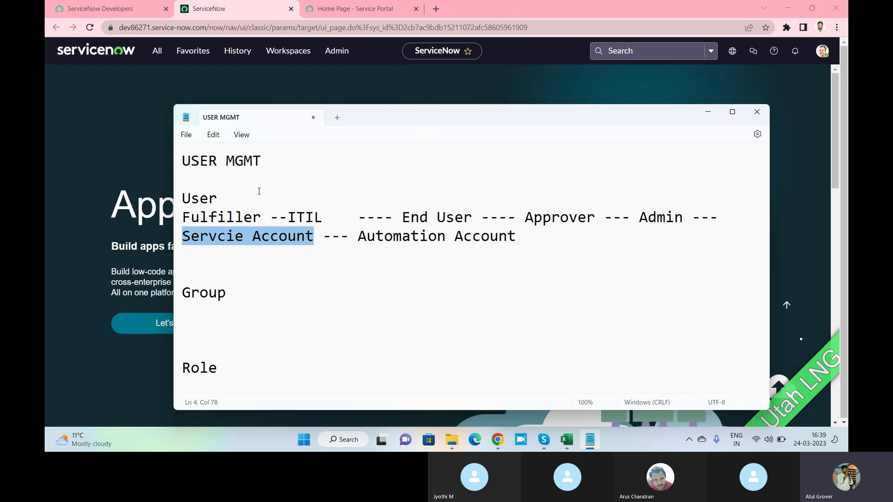
click(241, 237)
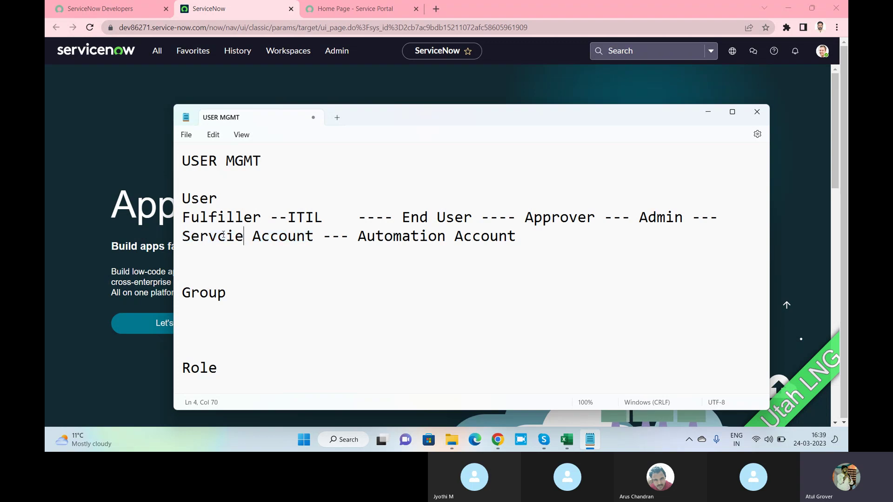
triple_click(184, 240)
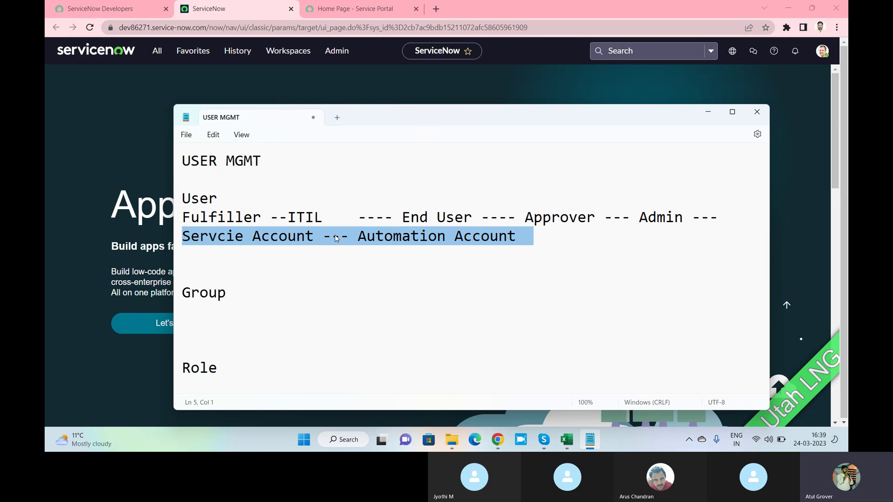
click(406, 240)
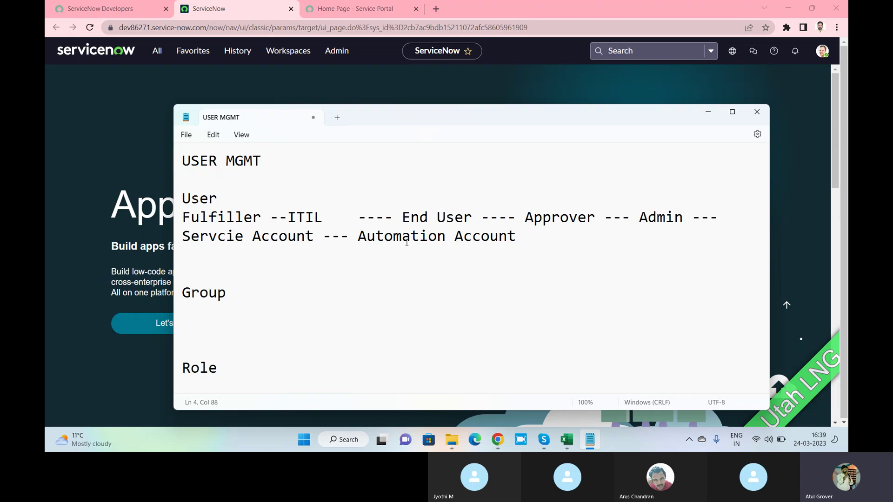
Add a 'System define users' line below the account types under User.
click(547, 236)
key(Return)
text(S)
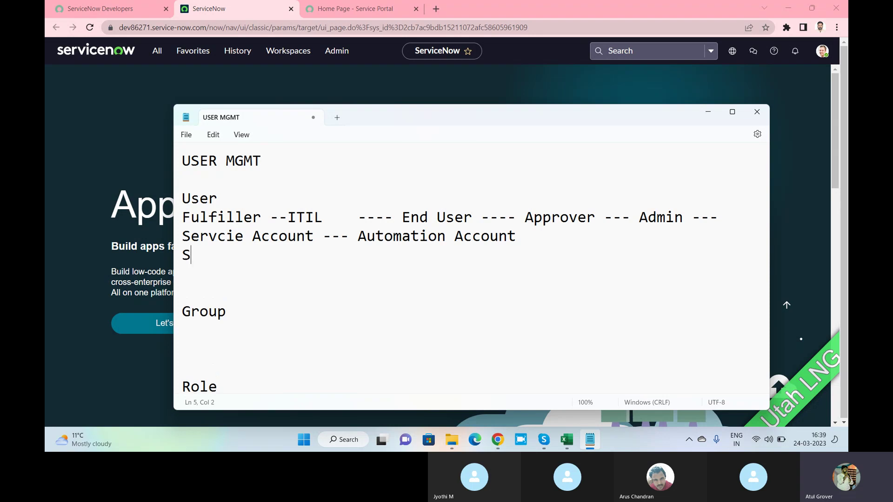
text(ystem def)
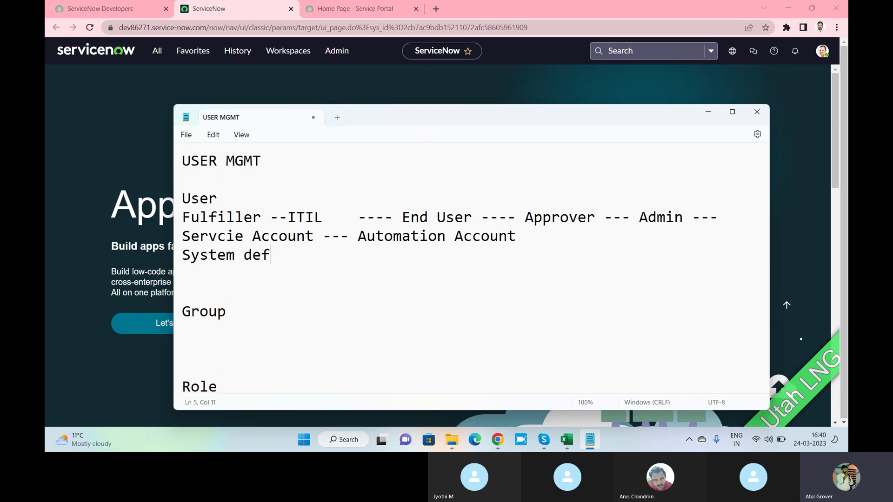
text(ine users)
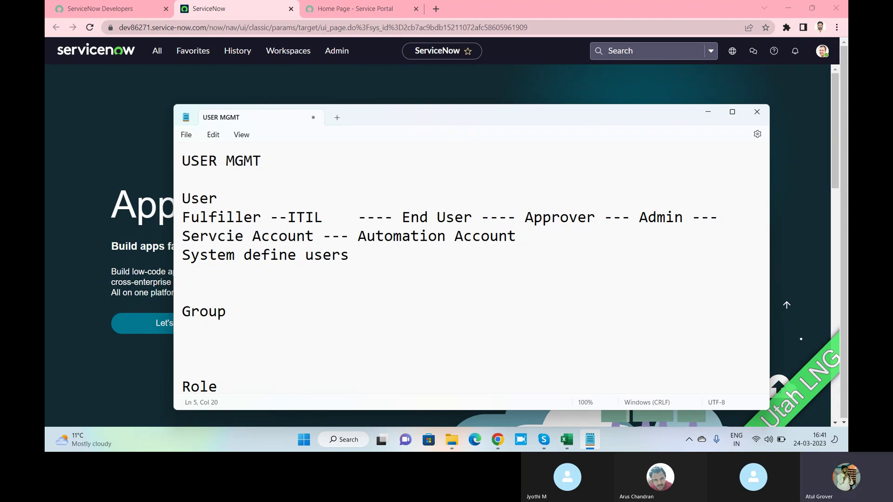
click(227, 311)
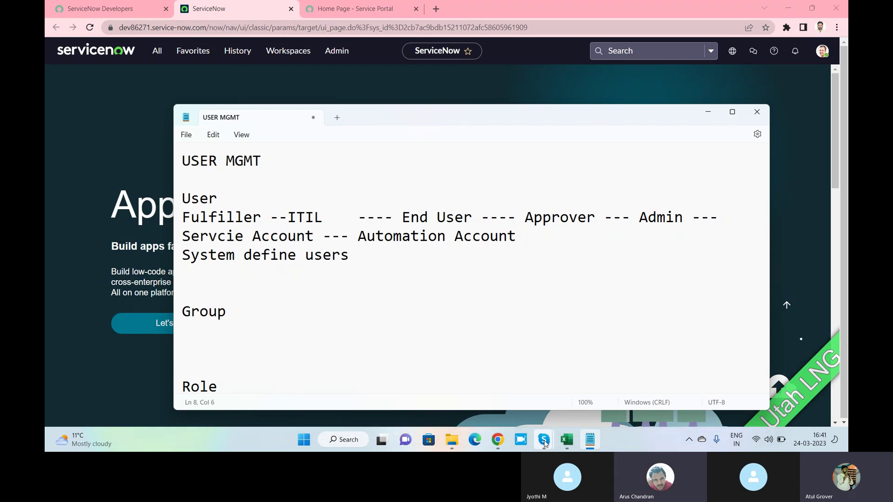
Mute one participant in the Skype call, then return to the notes after Group.
mouse_move(546, 443)
click(533, 402)
right_click(547, 306)
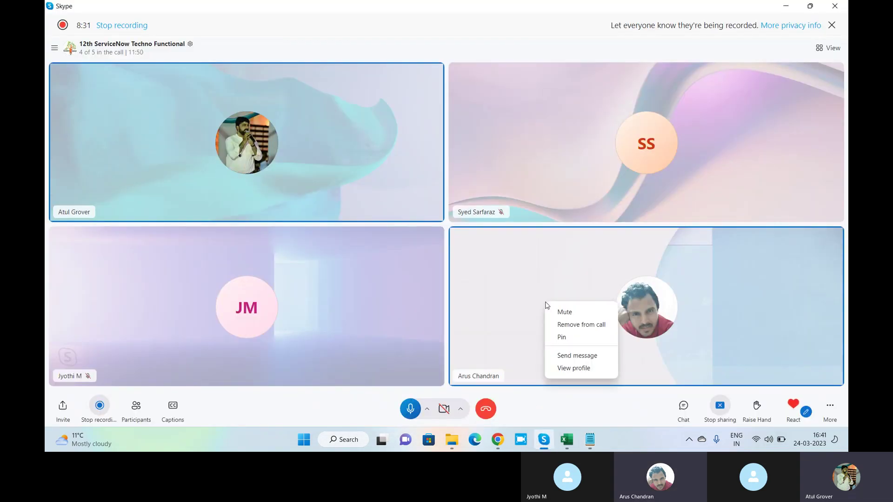
click(564, 312)
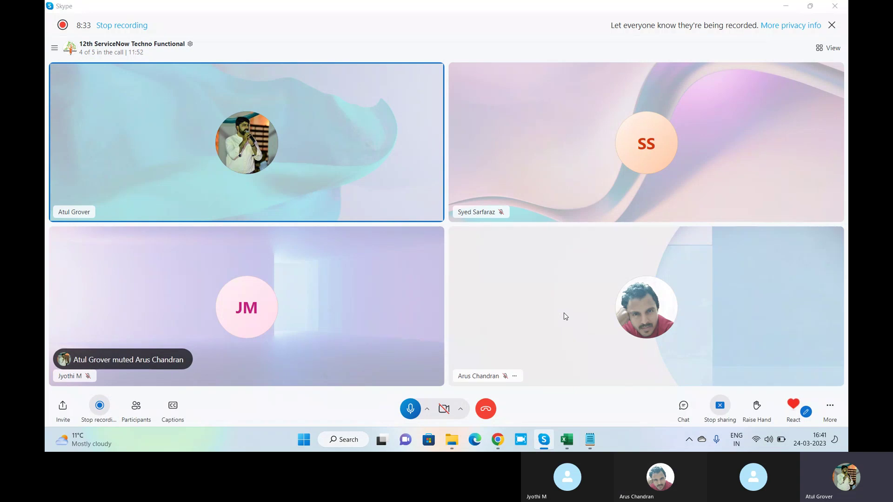
key(alt+Tab)
click(275, 320)
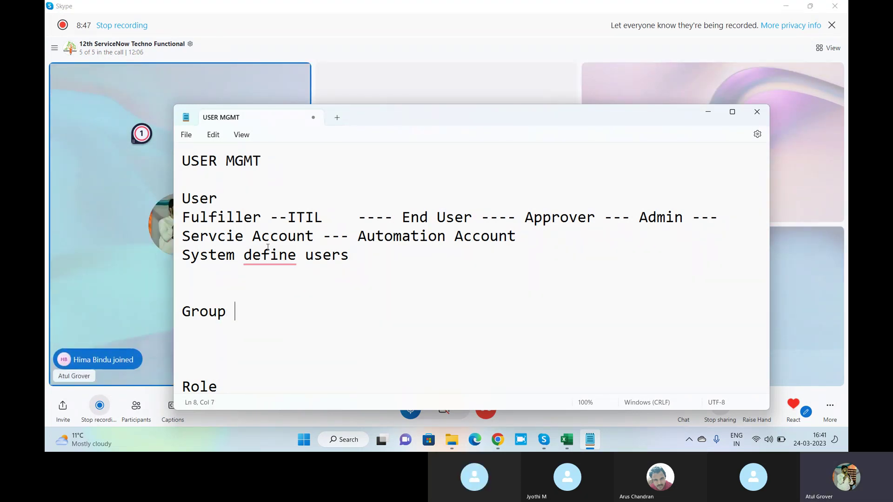
Add '---' after Group and remove the blank line below it.
drag(405, 116, 401, 82)
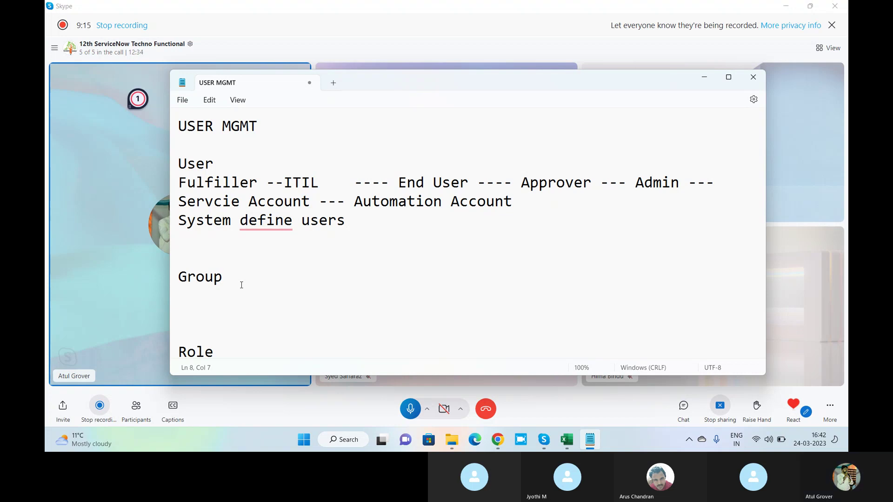
text(---)
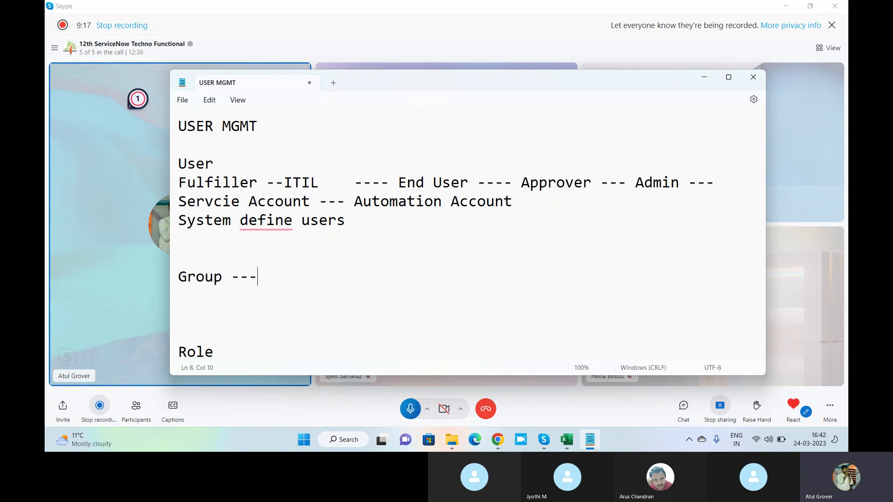
key(Delete)
key(Delete)
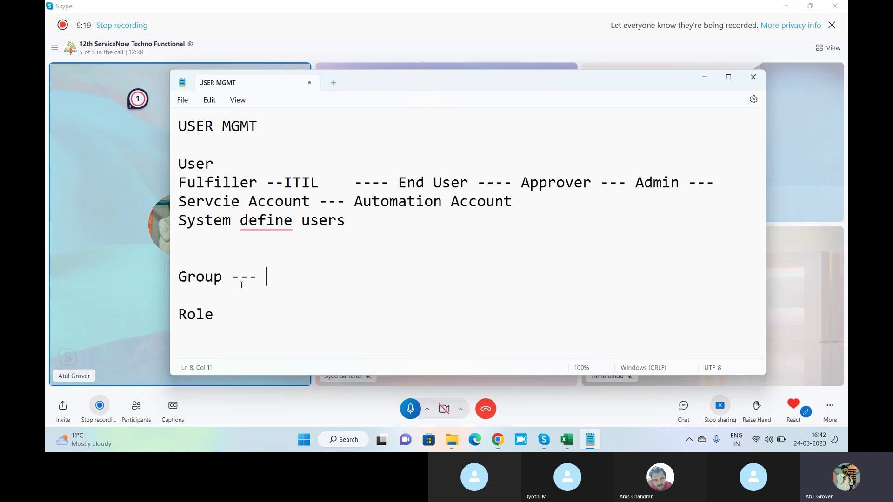
Append '--- Licence' to Role and add a 'User --> Group <-- Role' line below.
click(234, 307)
text(--- Licence)
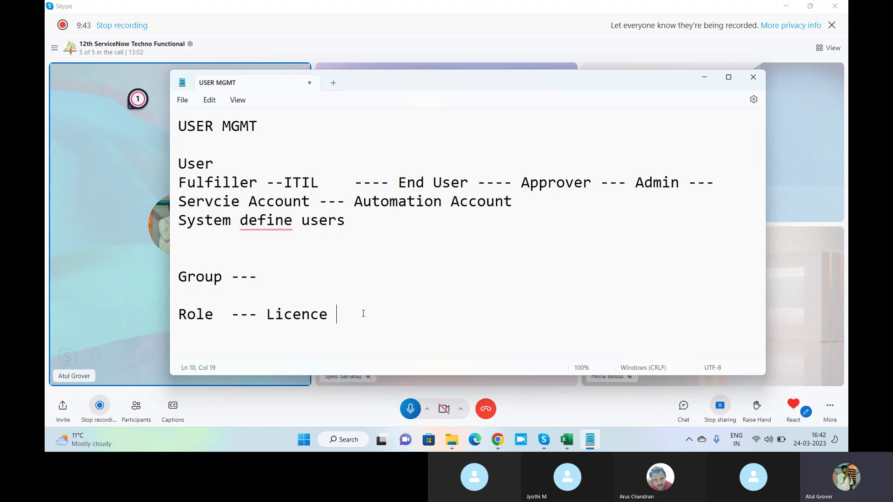
key(Return)
key(Return)
text(User )
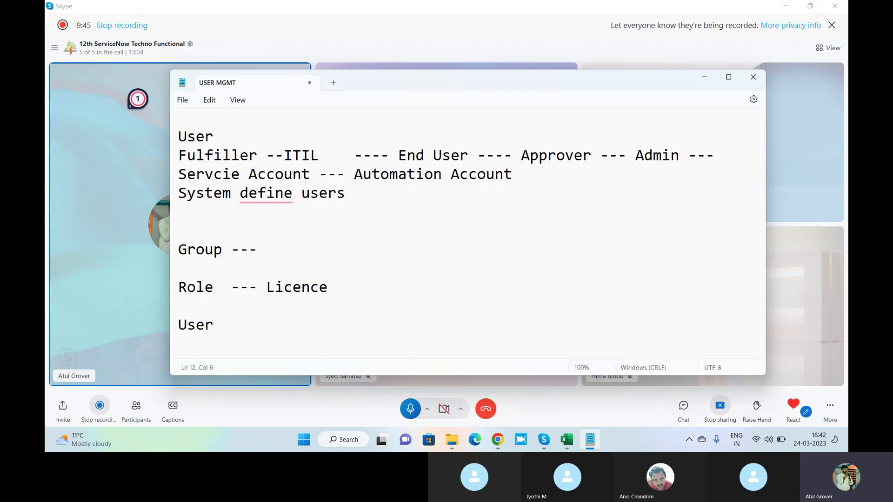
text(--> Group <)
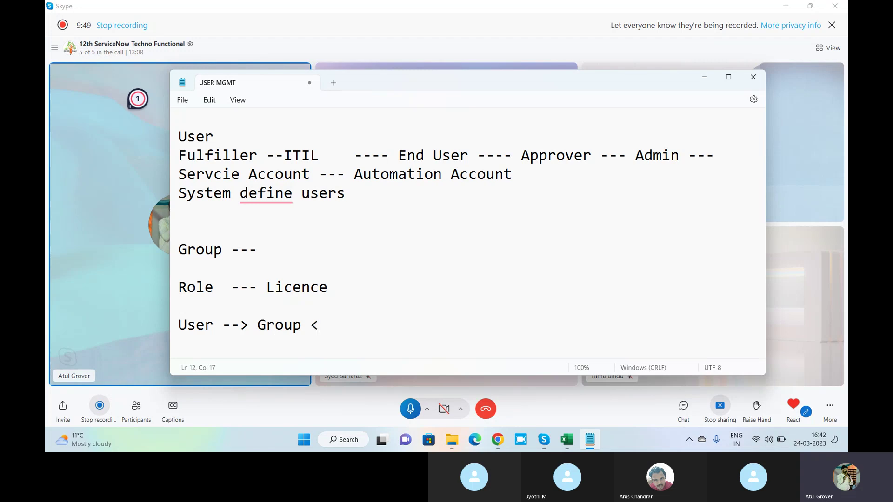
text(-- Role)
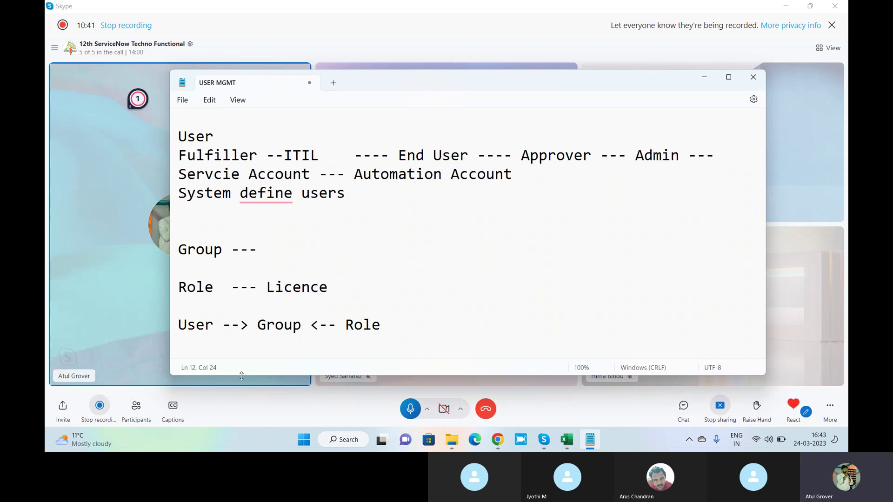
drag(303, 325, 259, 325)
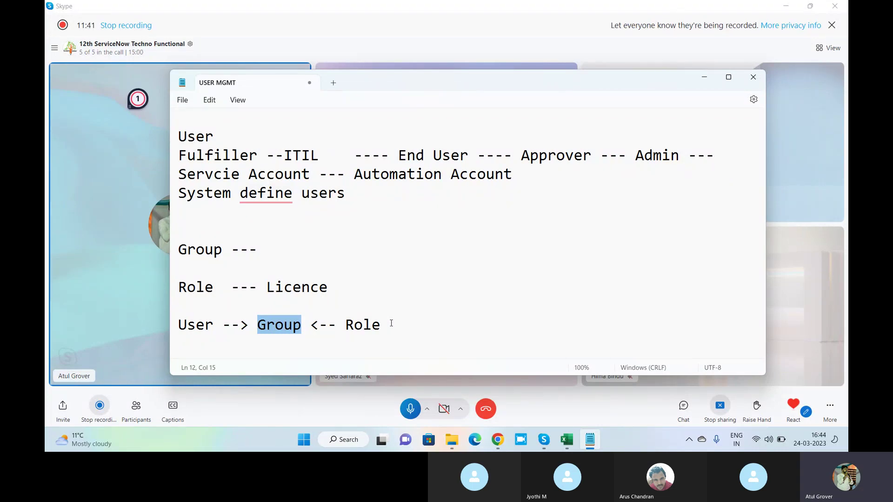
mouse_move(266, 193)
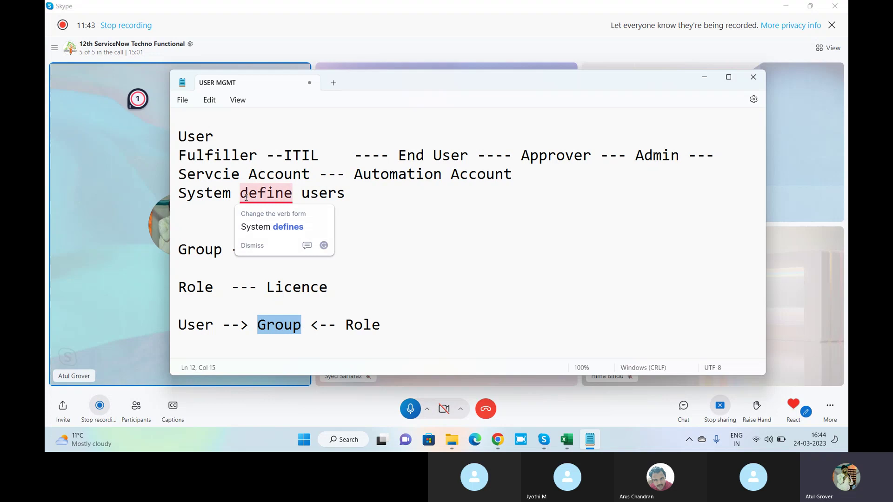
Try changing 'define' to 'defines', then undo the edit.
click(250, 227)
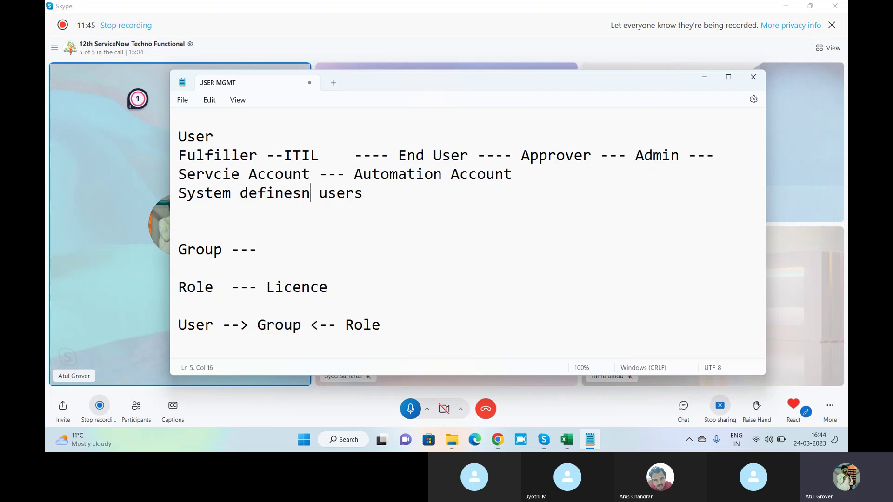
text(es)
key(ctrl+z)
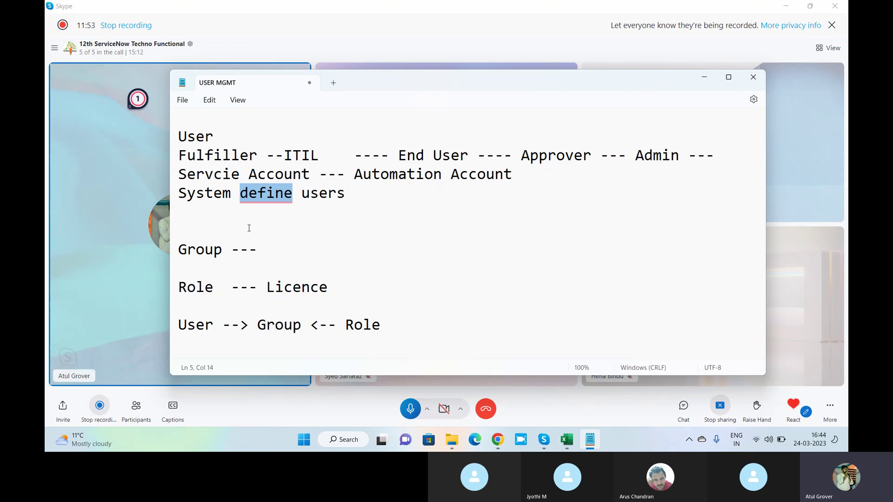
Insert a line above User listing the five participants' names, then return to the browser.
click(181, 136)
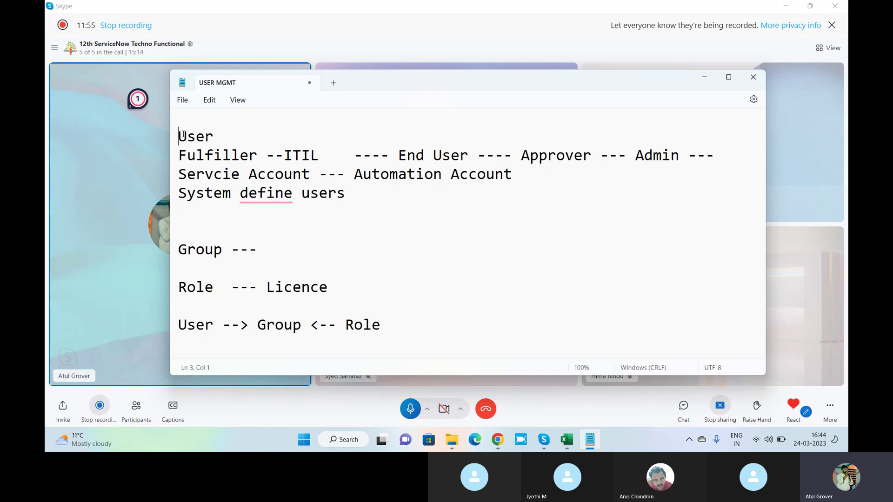
key(Return)
key(Return)
key(Up)
key(Up)
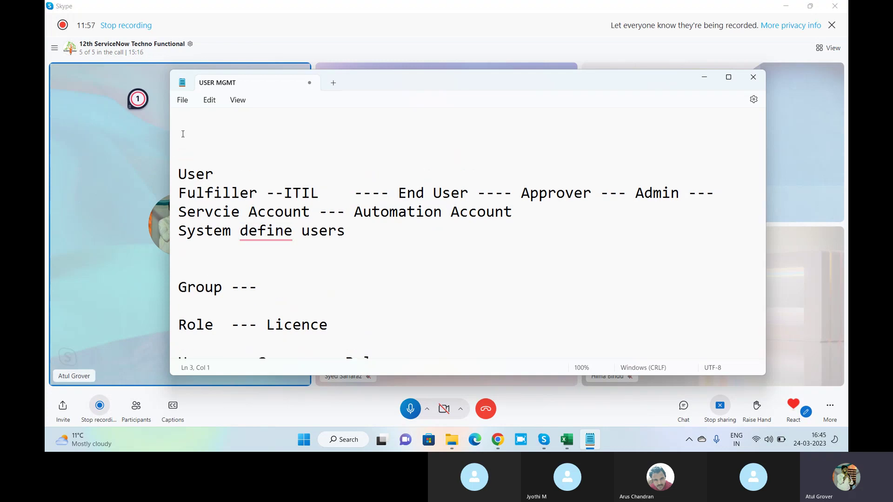
text(Arus  --- Hima --- J)
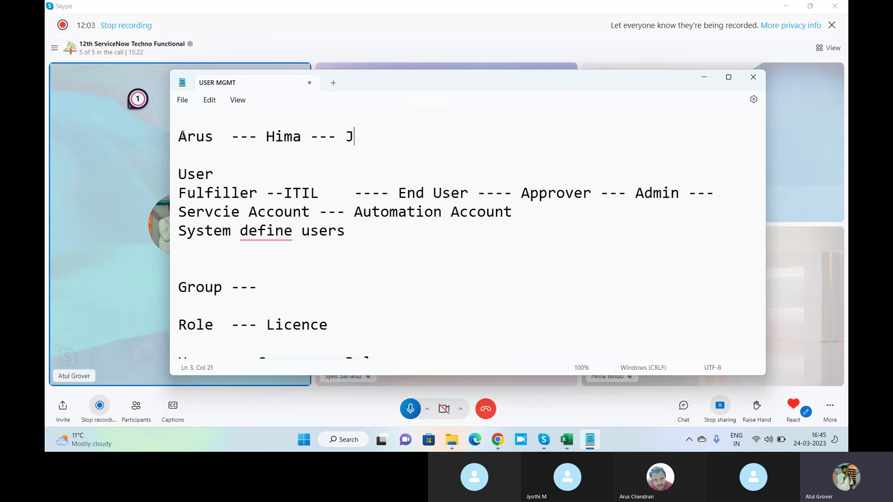
text(yothi --- Ama)
key(BackSpace)
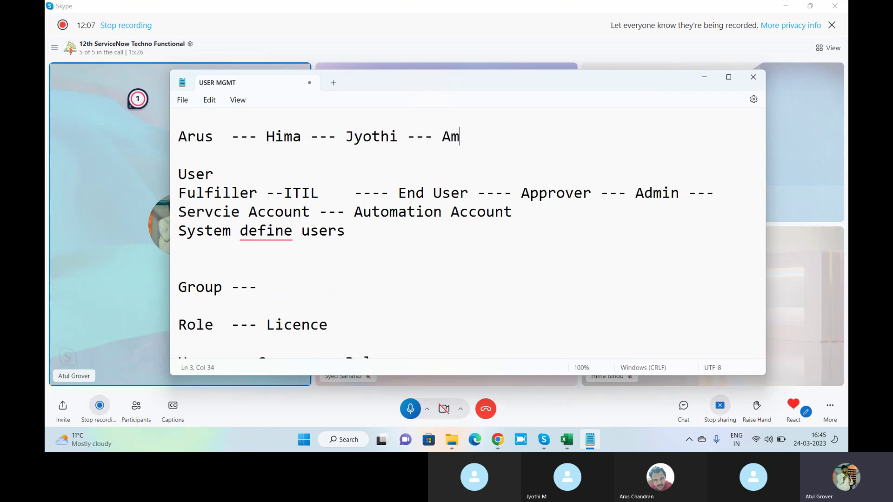
text(bar --- Atul)
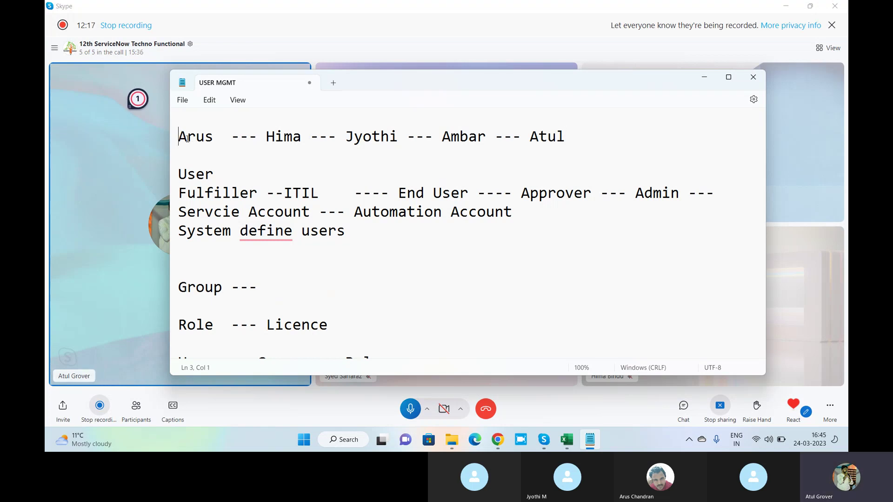
drag(179, 137, 485, 142)
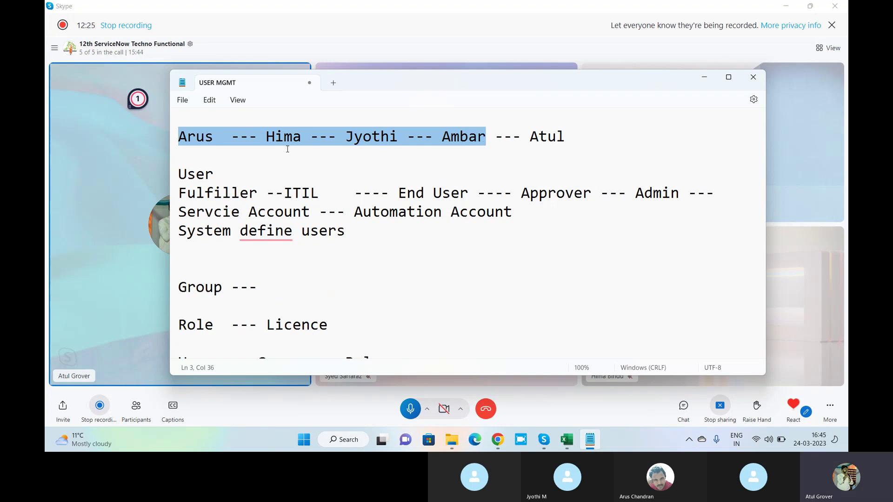
click(215, 138)
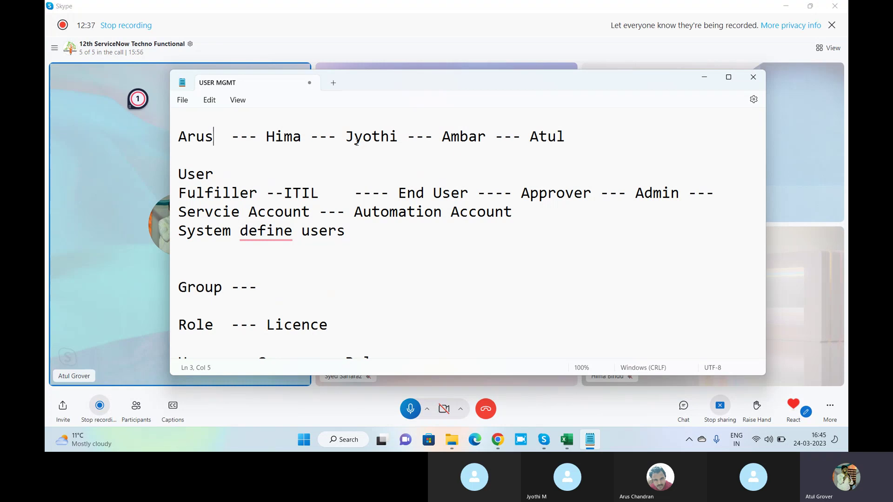
click(497, 440)
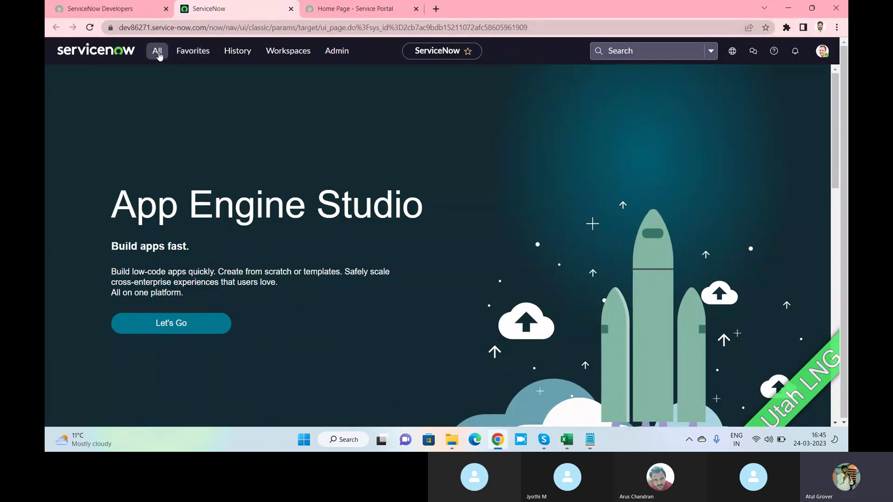
Open User Administration > Users from the navigator and start a new user record.
click(158, 54)
text(user a)
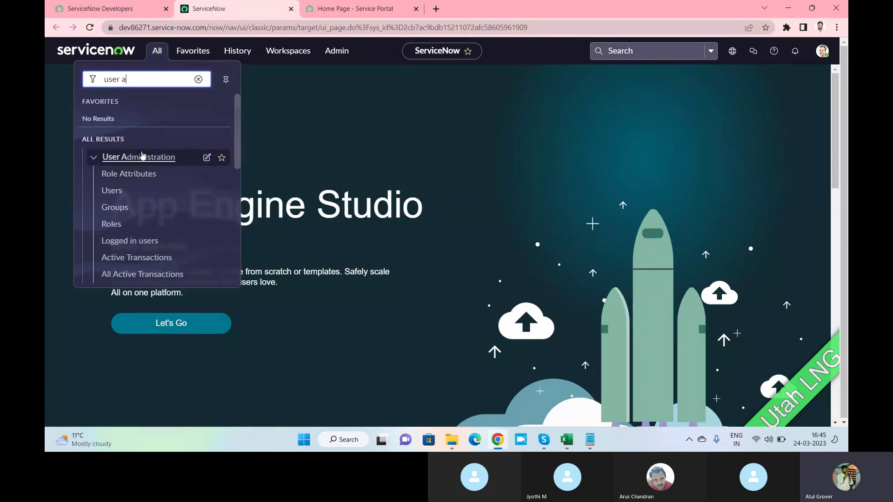
click(116, 195)
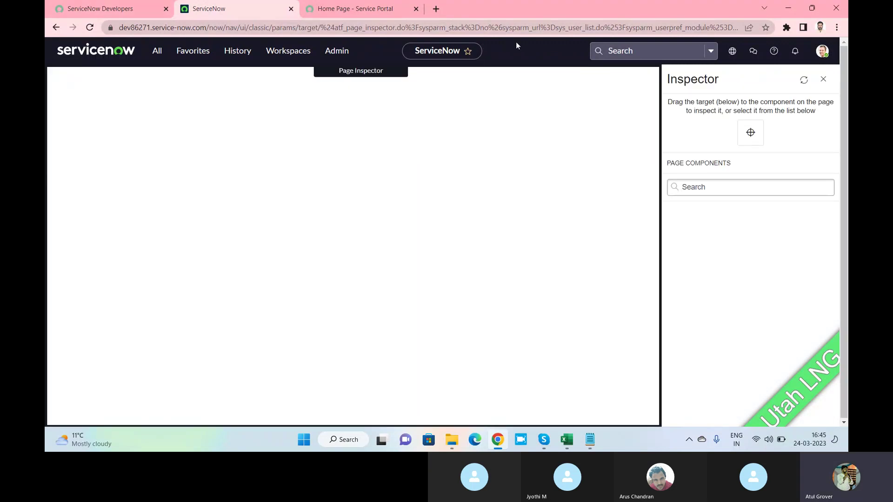
click(824, 80)
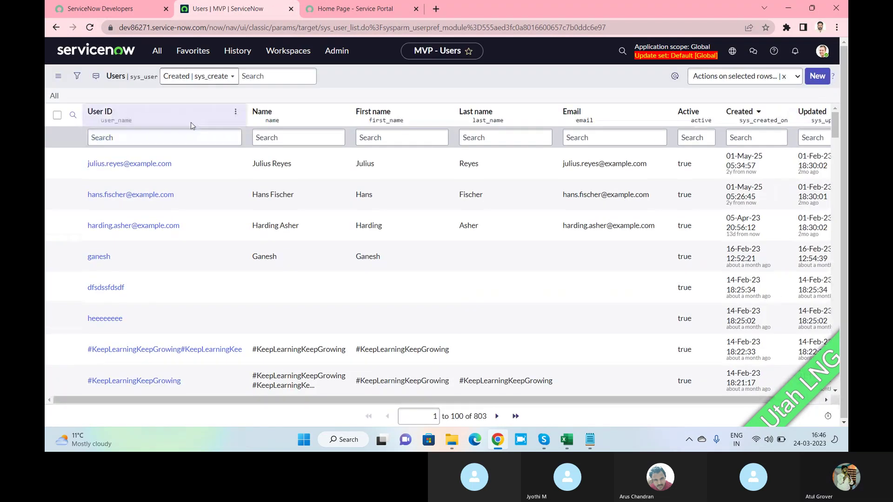
click(817, 78)
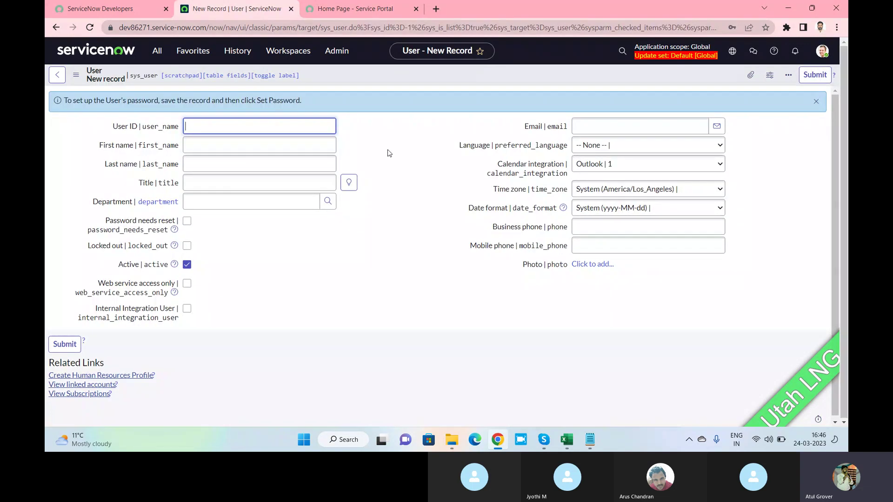
Enter 'arus' as the new user's User ID, first name and last name.
click(282, 130)
text(a)
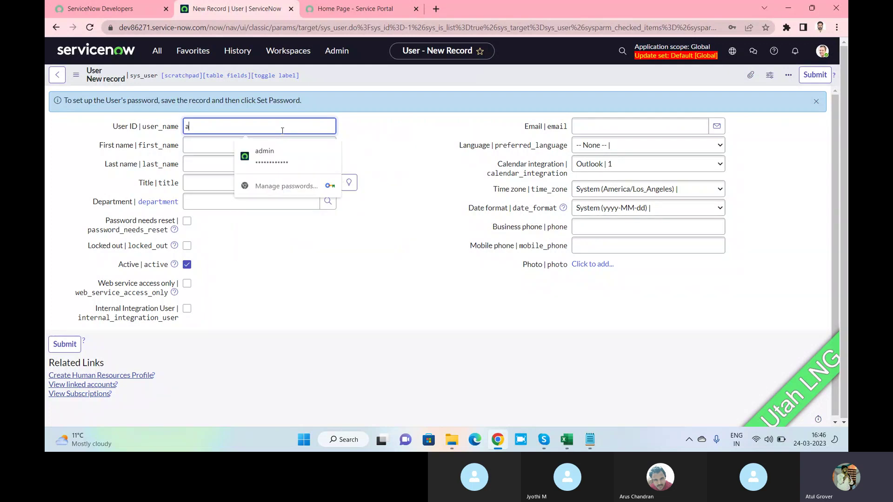
text(rus)
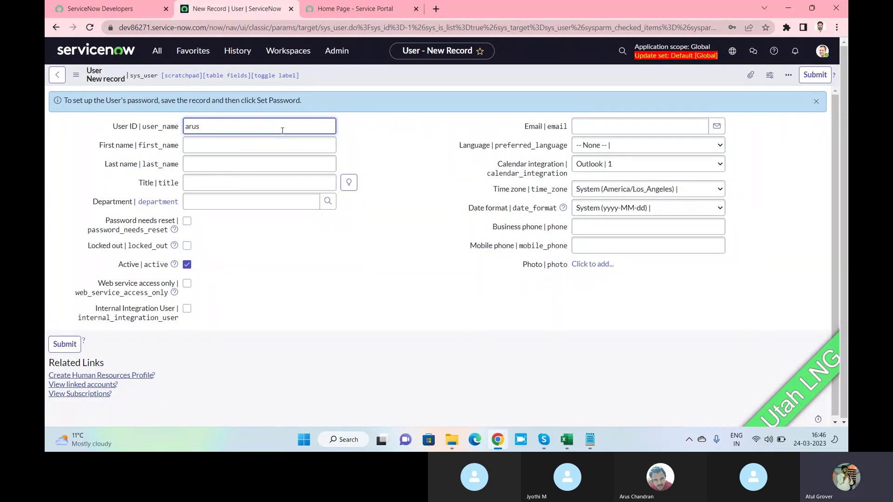
click(253, 145)
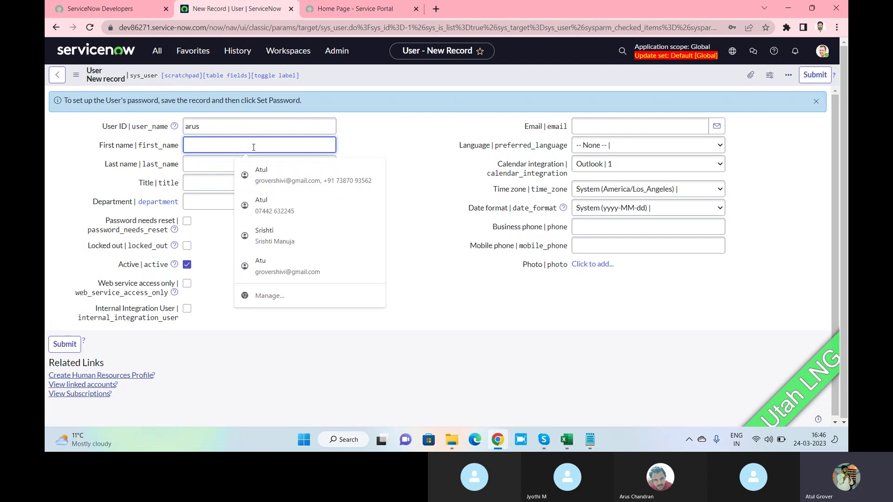
text(arus)
key(Tab)
text(a)
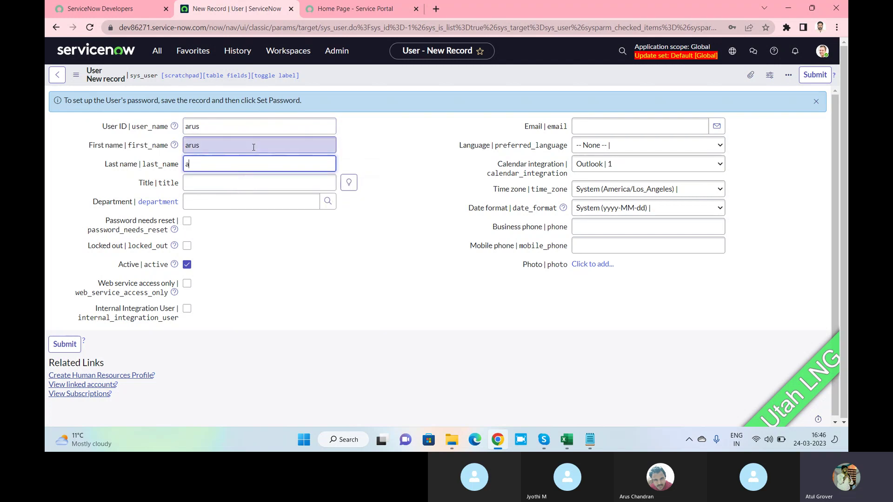
text(rus)
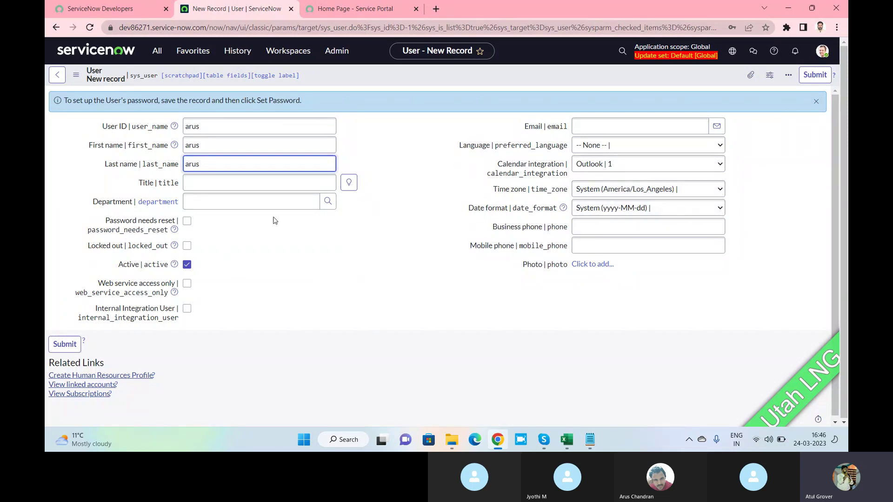
Save the new arus user record from the form header's context menu.
click(582, 75)
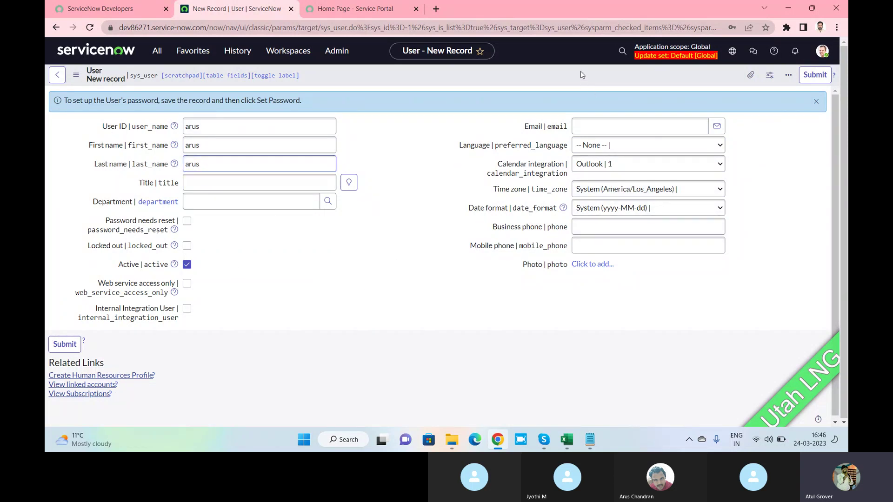
right_click(582, 75)
click(597, 80)
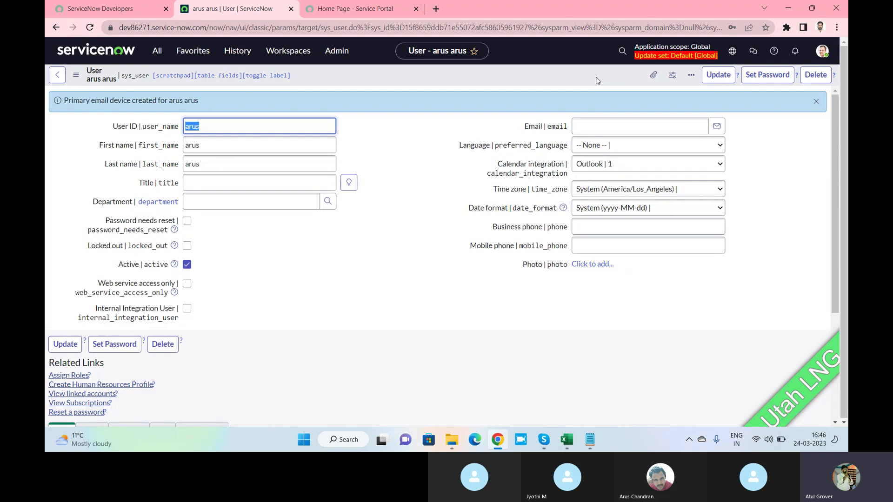
click(823, 50)
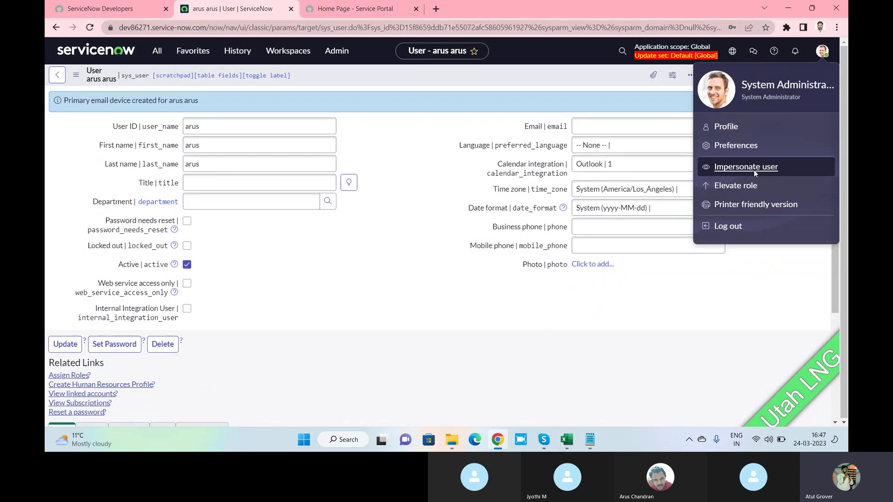
Impersonate arus arus, found by searching 'arus' in the Impersonate user dialog.
click(753, 169)
text(arus)
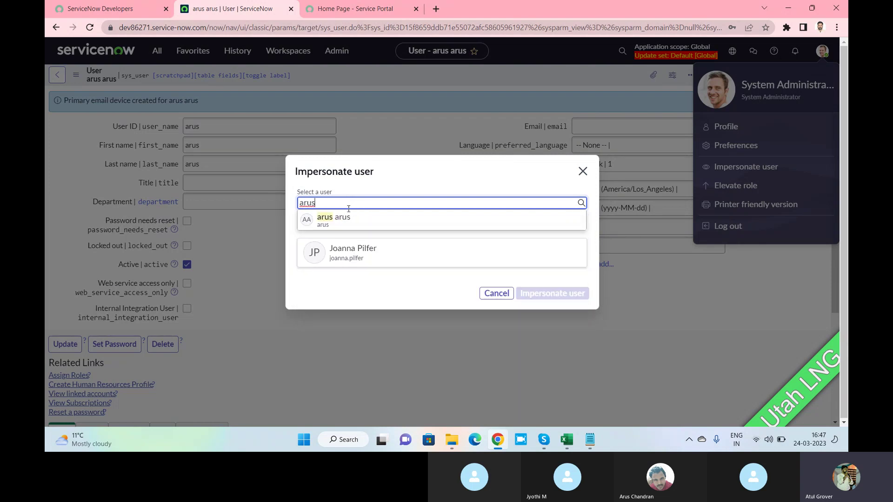
click(343, 225)
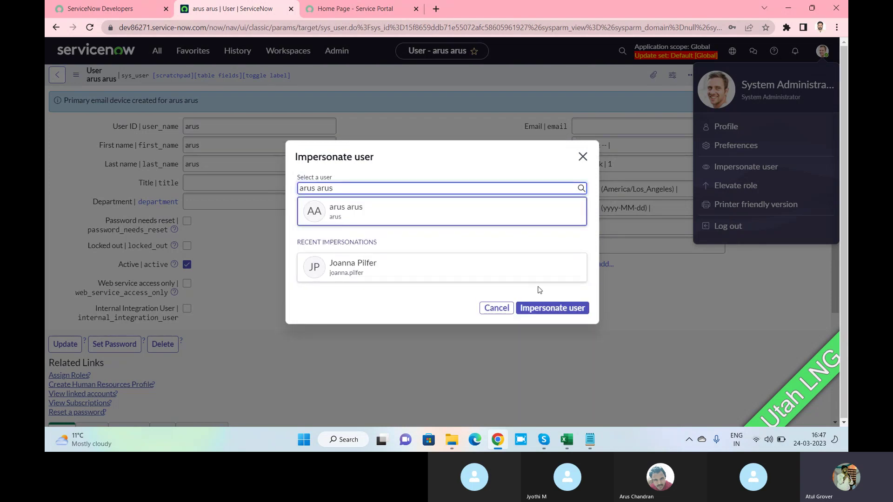
click(540, 316)
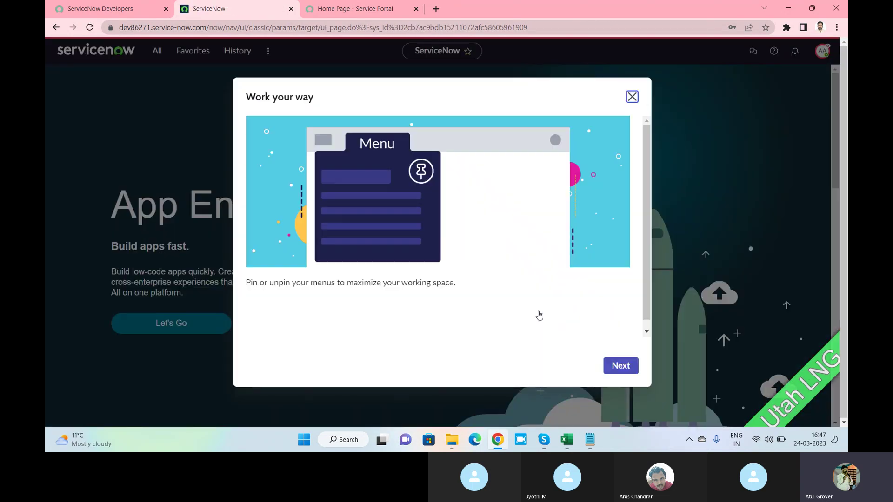
Close the Work your way welcome tour and open the All navigation menu.
click(632, 97)
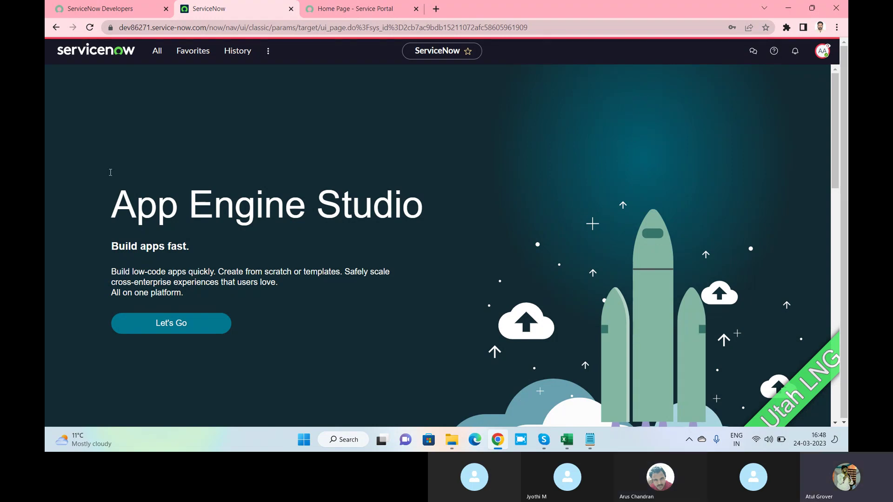
click(157, 52)
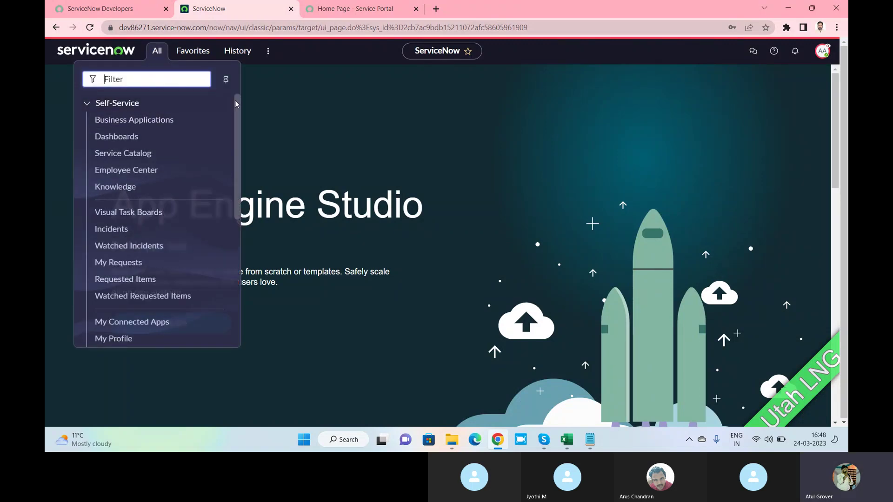
drag(236, 104, 238, 239)
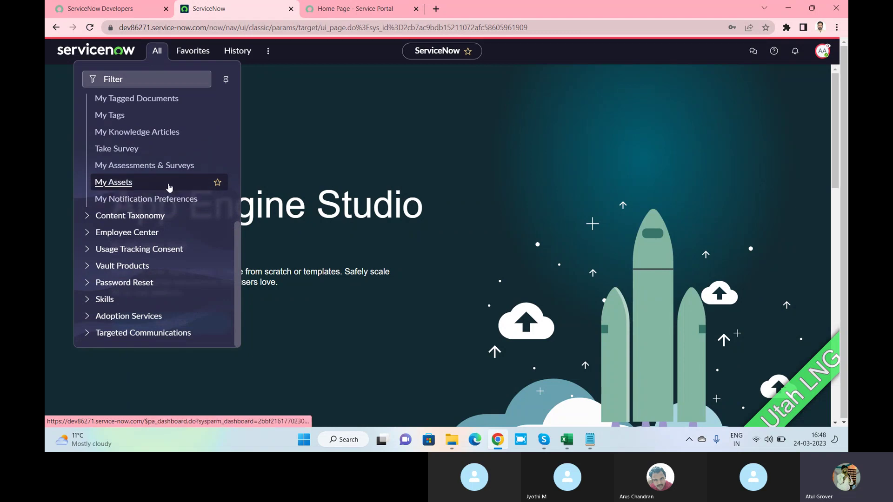
scroll(169, 187, up, 6)
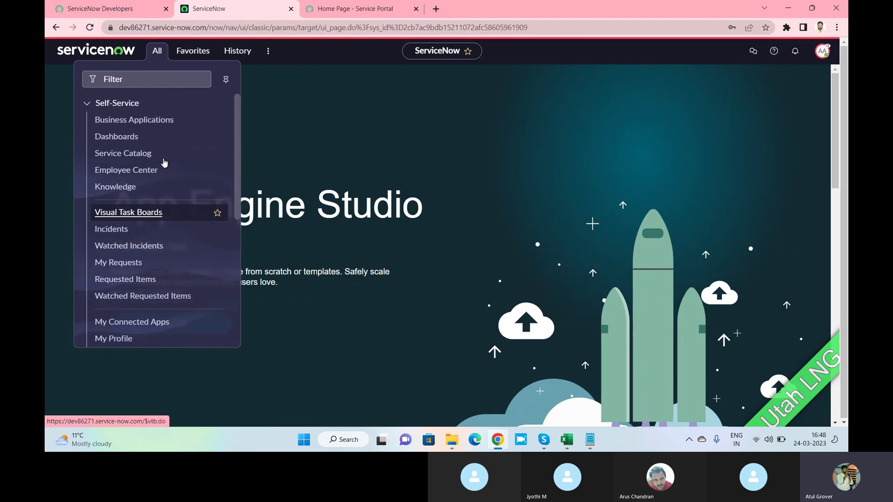
scroll(164, 162, down, 6)
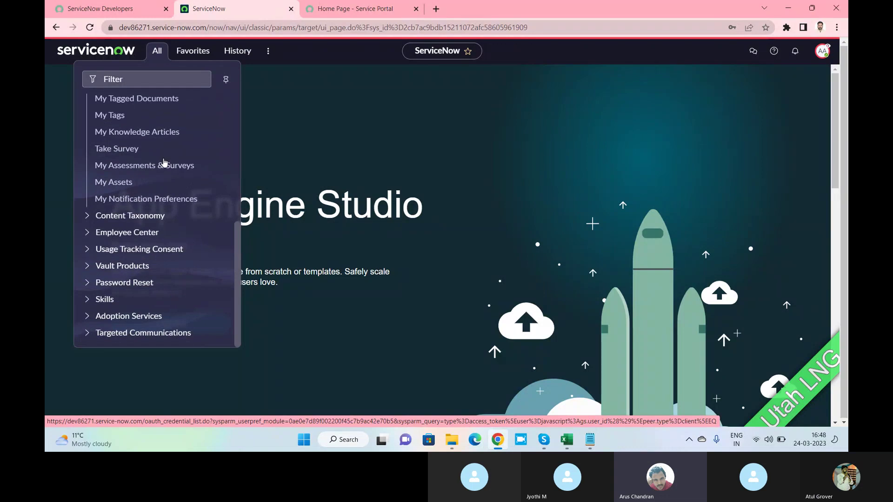
Expand the Content Taxonomy, Employee Center, Usage Tracking Consent and Vault Products sections.
click(88, 217)
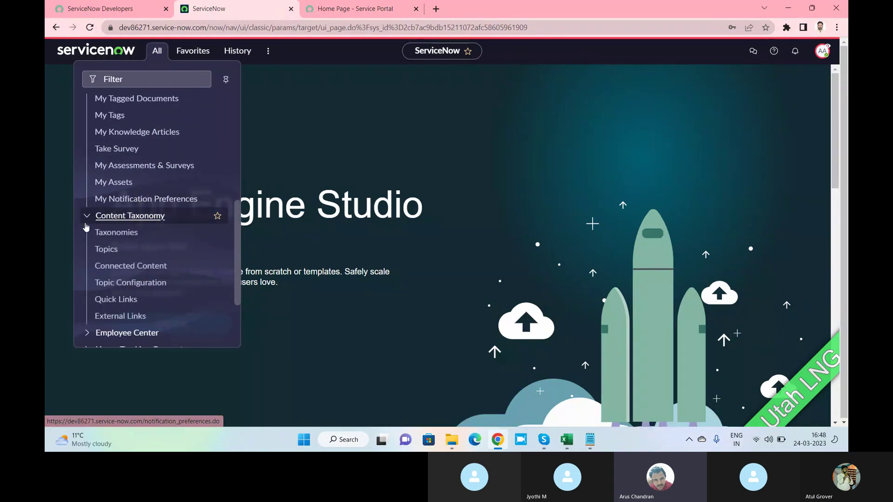
click(88, 218)
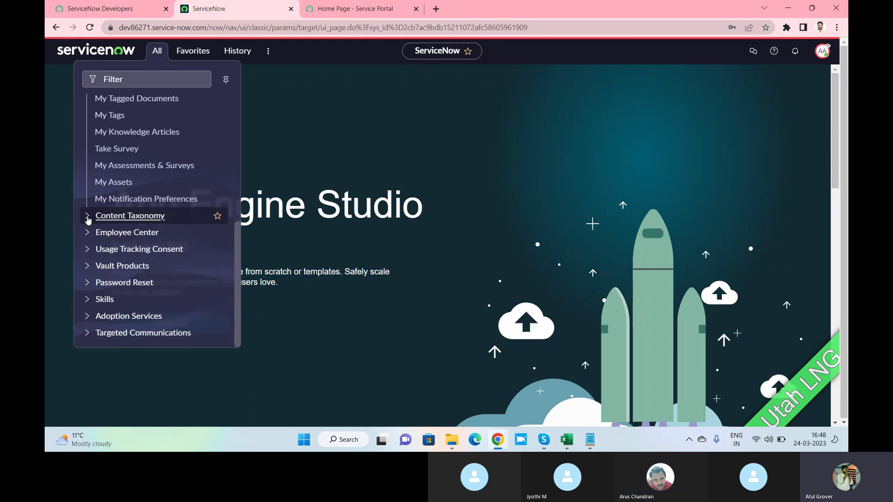
click(88, 232)
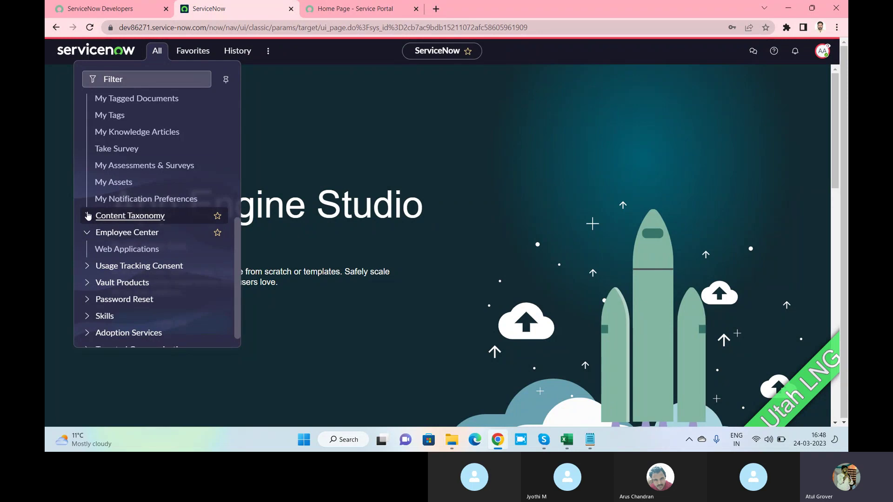
click(88, 215)
scroll(119, 146, down, 2)
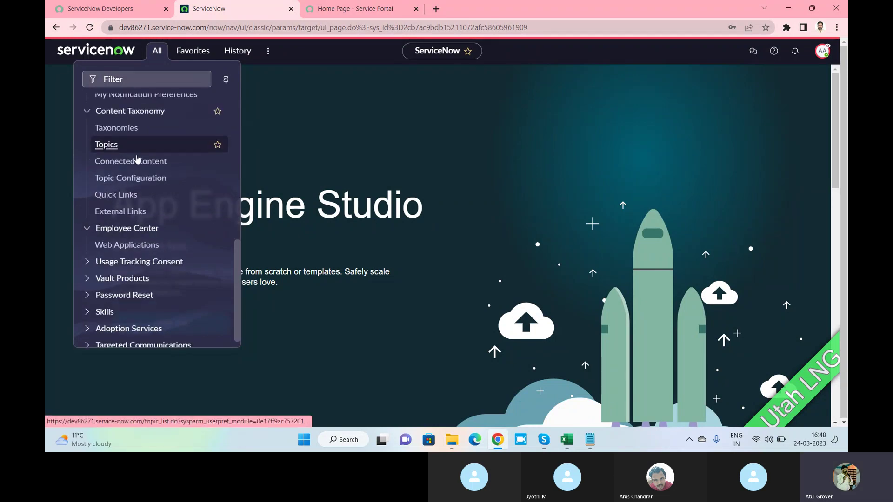
click(88, 262)
click(88, 295)
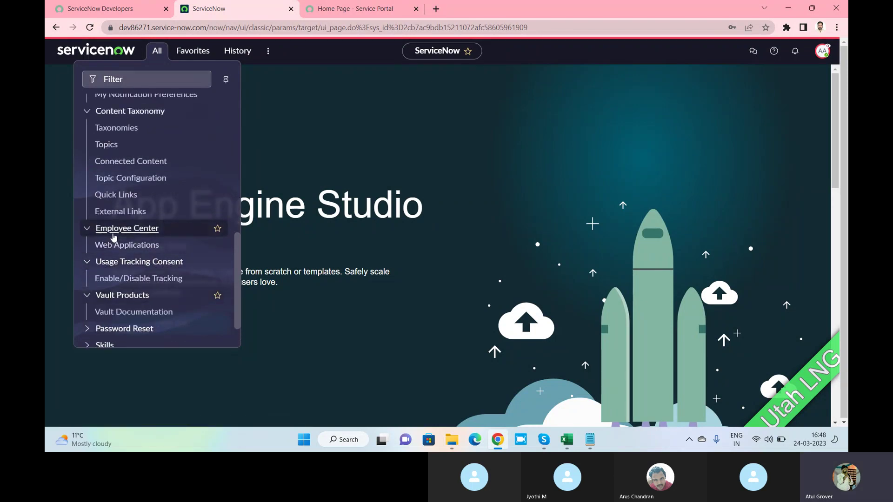
Expand the Password Reset, Skills, Adoption Services and Targeted Communications sections.
scroll(113, 237, down, 1)
click(88, 283)
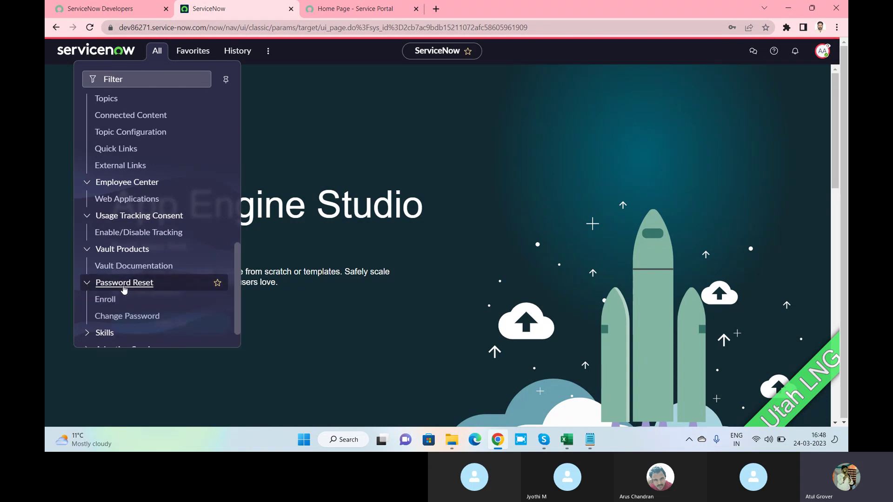
scroll(126, 284, down, 1)
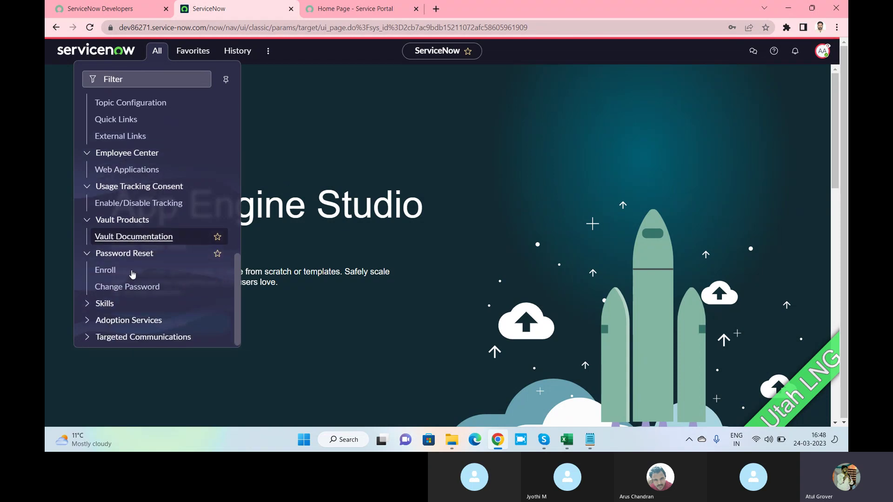
click(88, 301)
scroll(104, 258, down, 1)
click(88, 314)
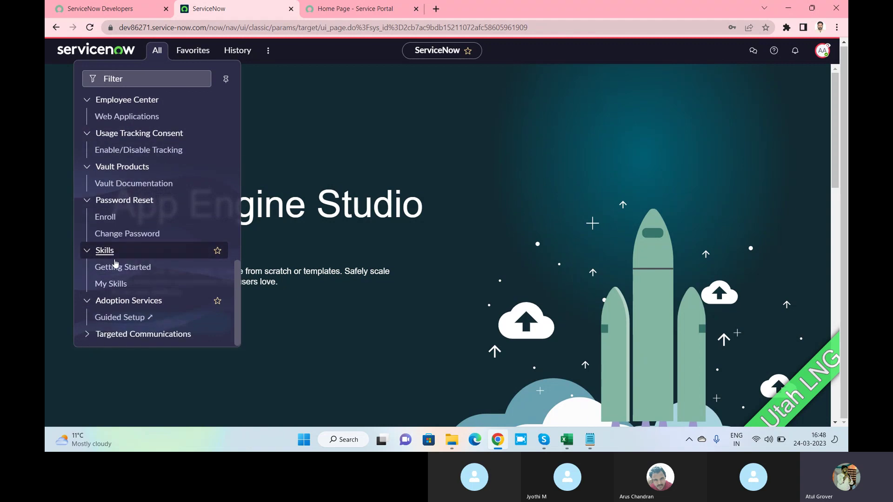
click(87, 334)
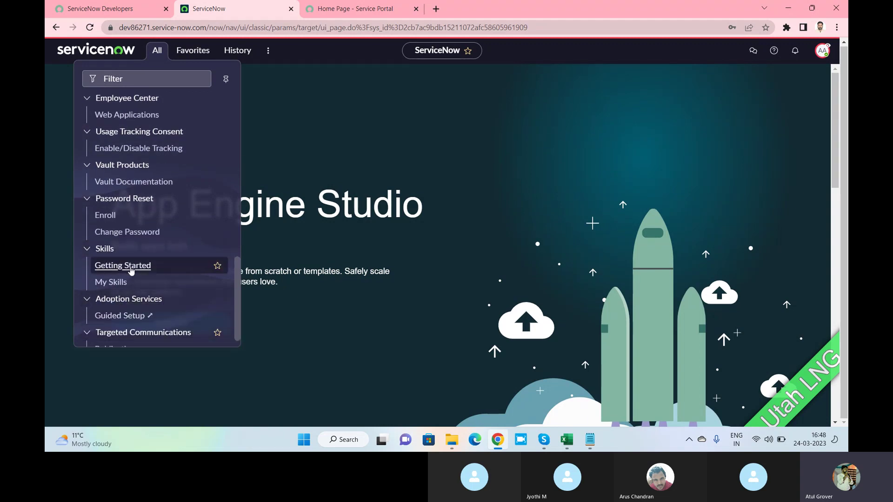
scroll(132, 266, down, 1)
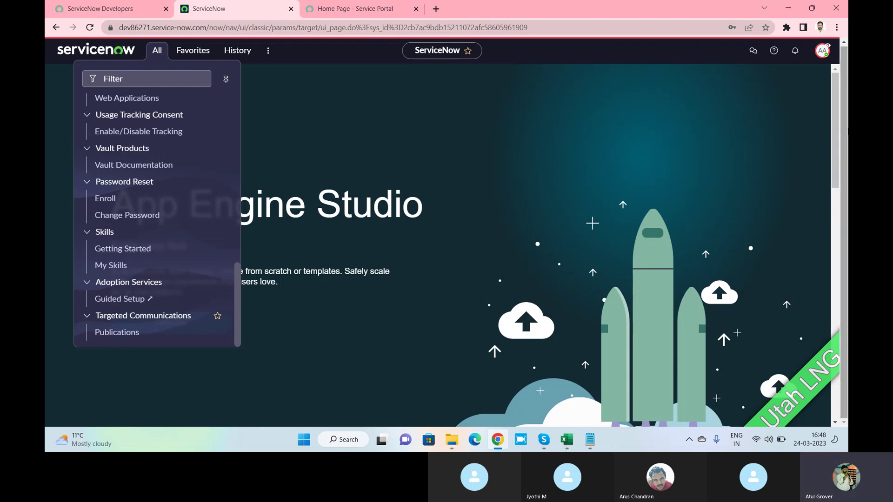
End the impersonation and open User Administration > Users via a 'user a' menu search.
click(822, 52)
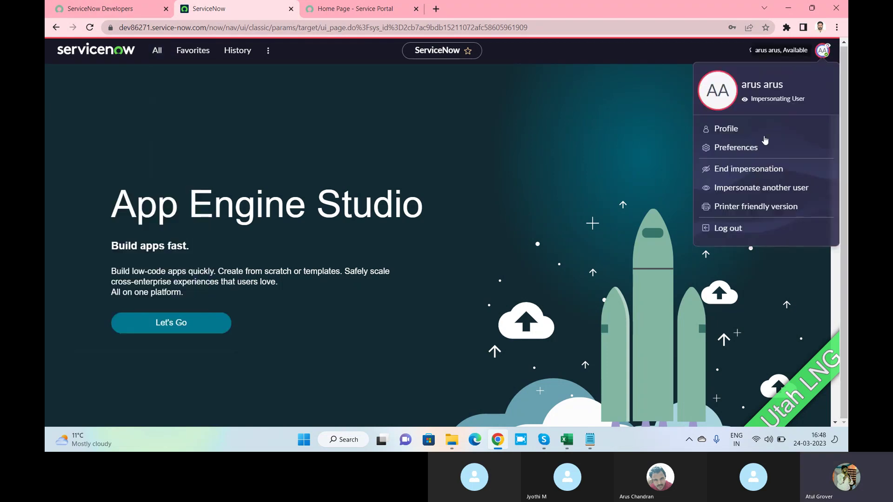
click(767, 171)
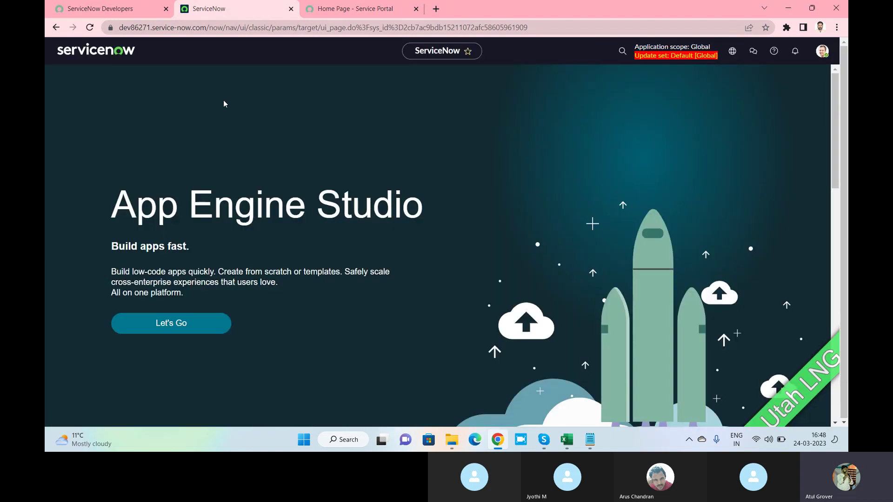
click(157, 55)
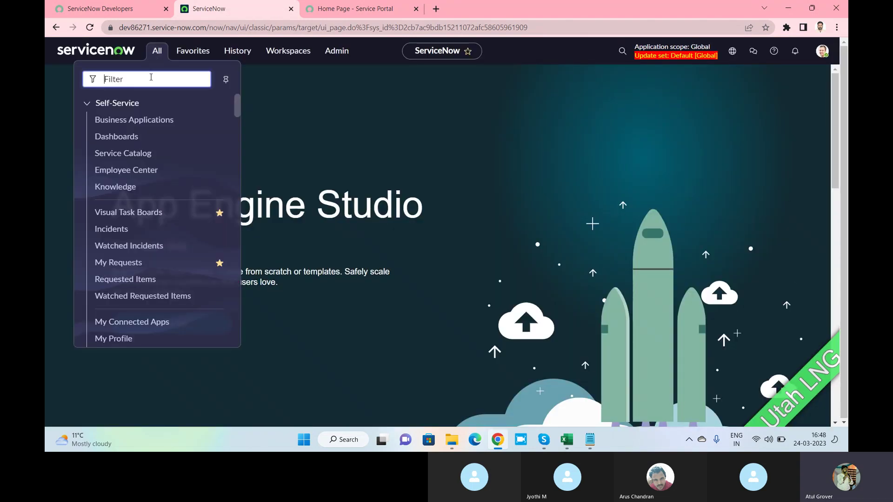
text(user a)
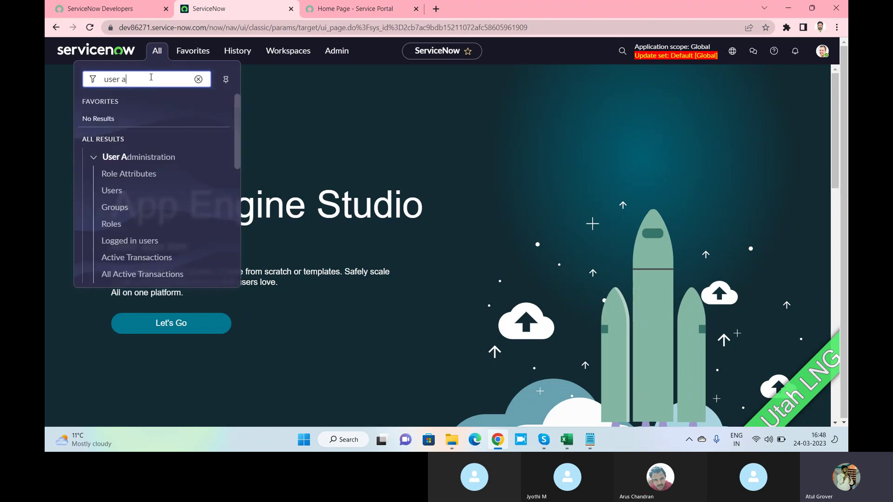
click(107, 190)
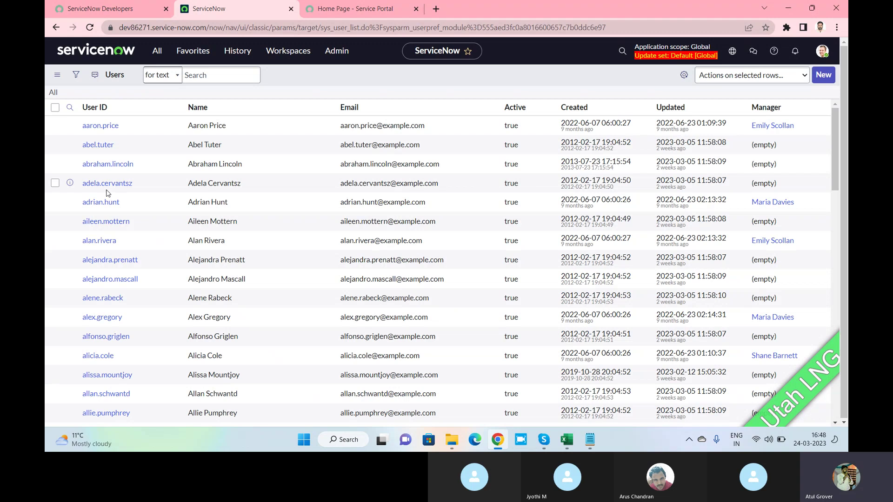
Filter the Users list to User IDs starting with 'arus'.
click(110, 133)
text(ar)
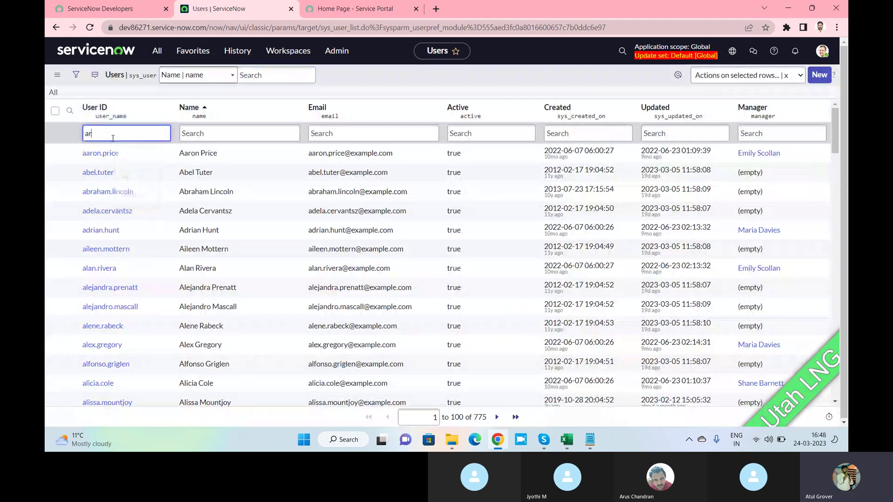
text(us)
key(Return)
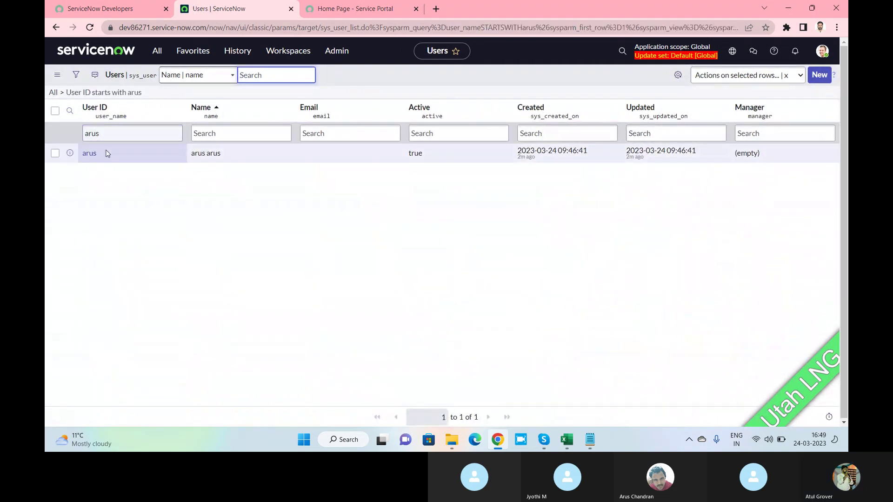
Open the arus user record, then generate, copy and save a new password for it.
click(89, 153)
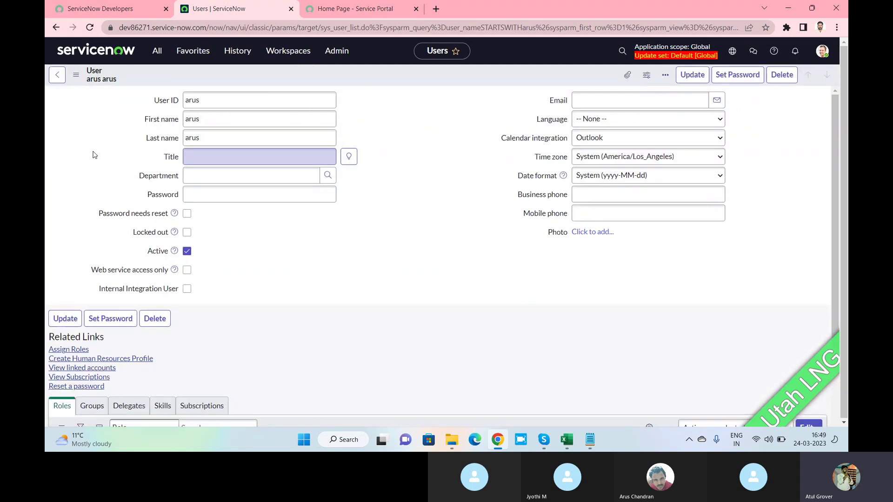
double_click(93, 155)
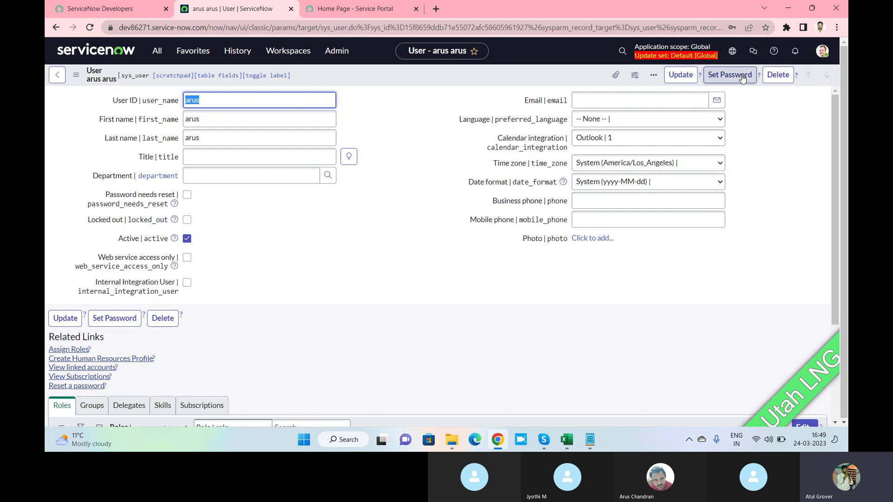
click(742, 76)
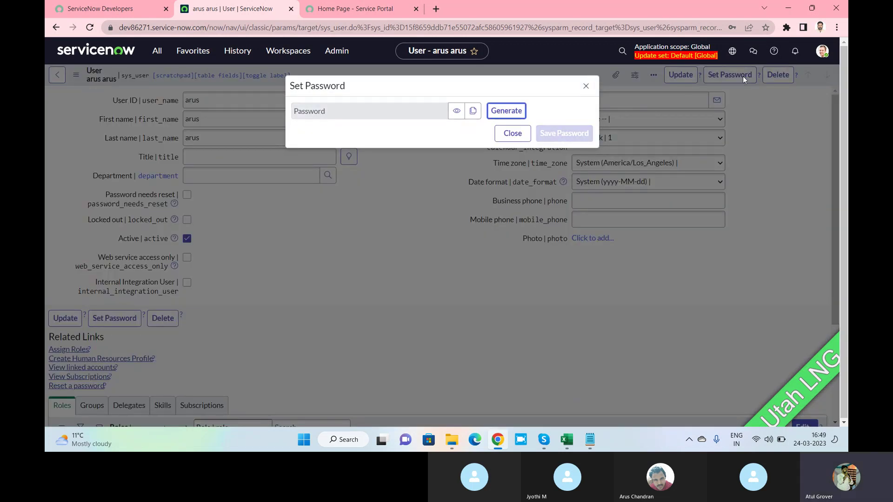
click(515, 112)
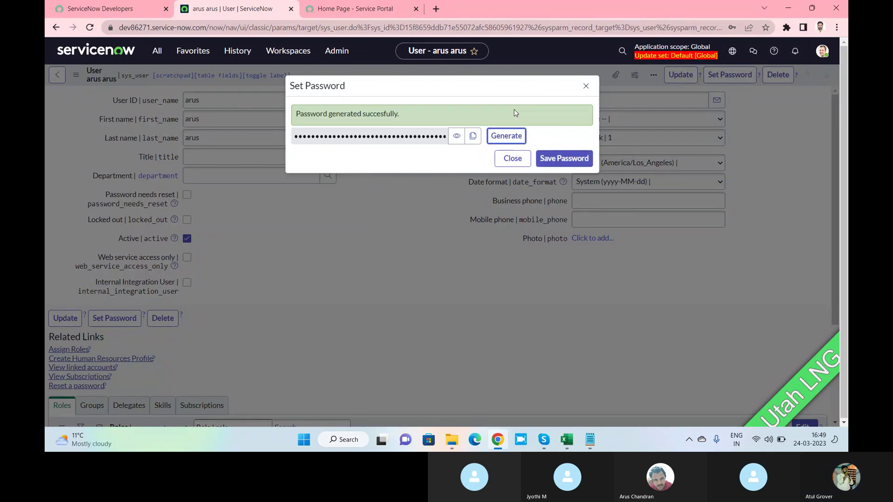
click(472, 137)
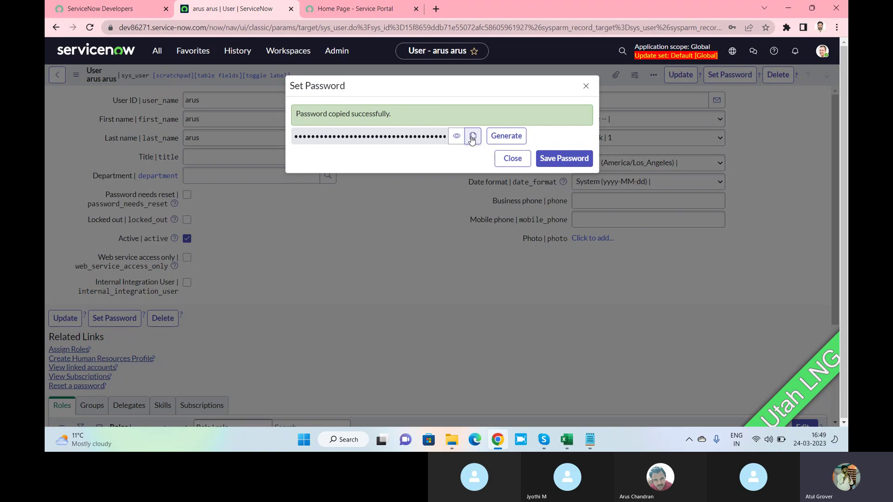
click(561, 161)
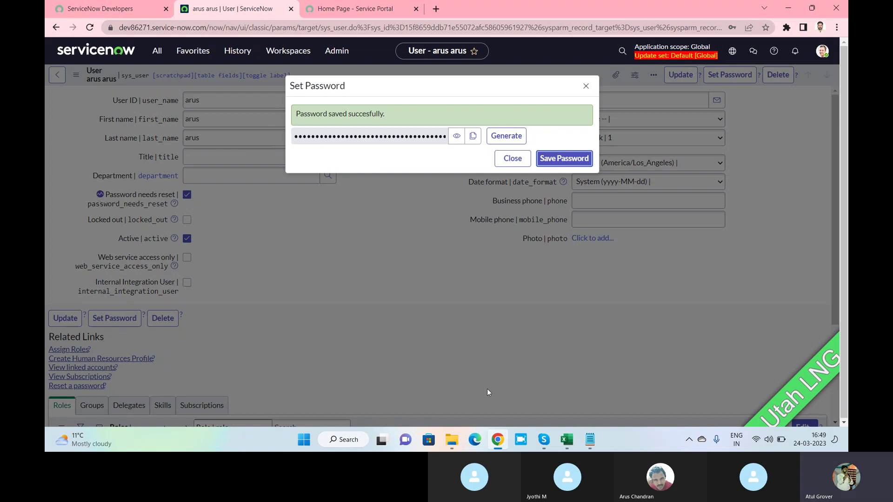
click(540, 441)
Post the user ID 'arus' and the copied password as messages in the Skype call chat.
click(512, 387)
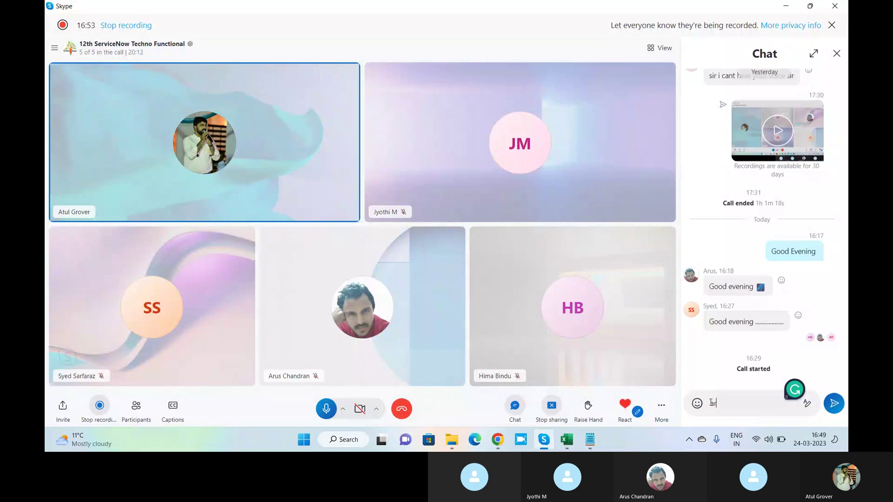
key(BackSpace)
text(us)
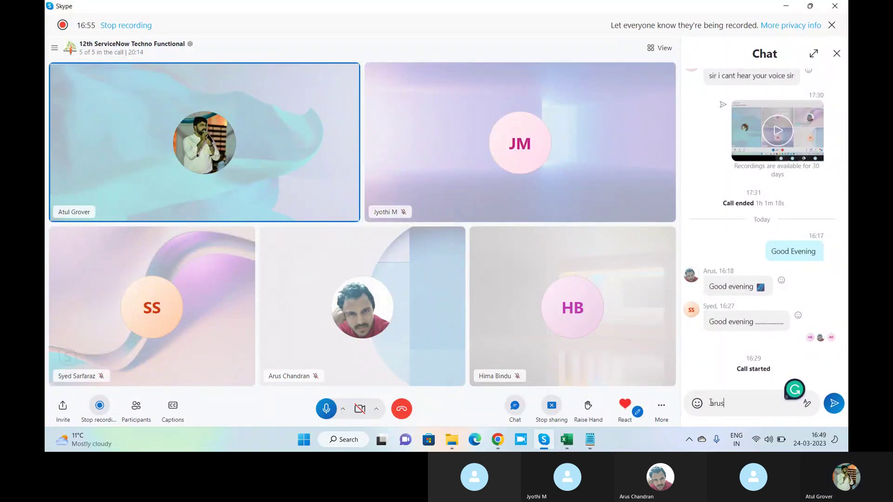
key(Return)
key(ctrl+v)
key(Return)
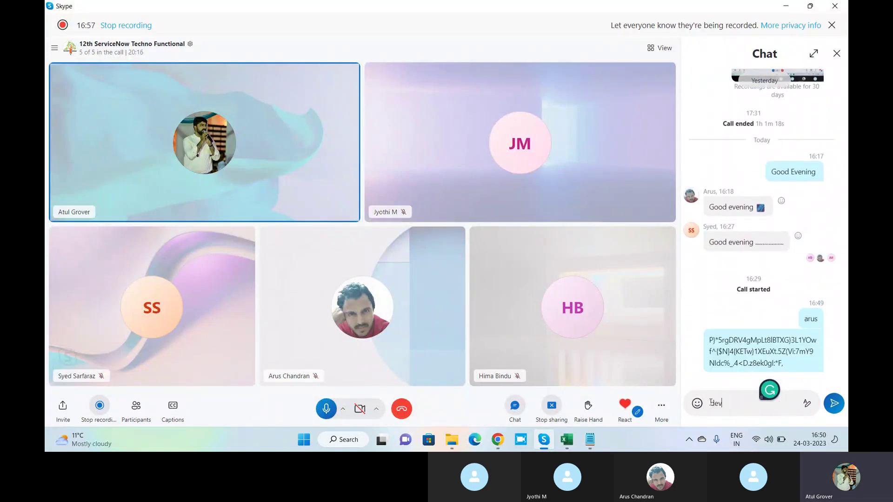
key(alt+Tab)
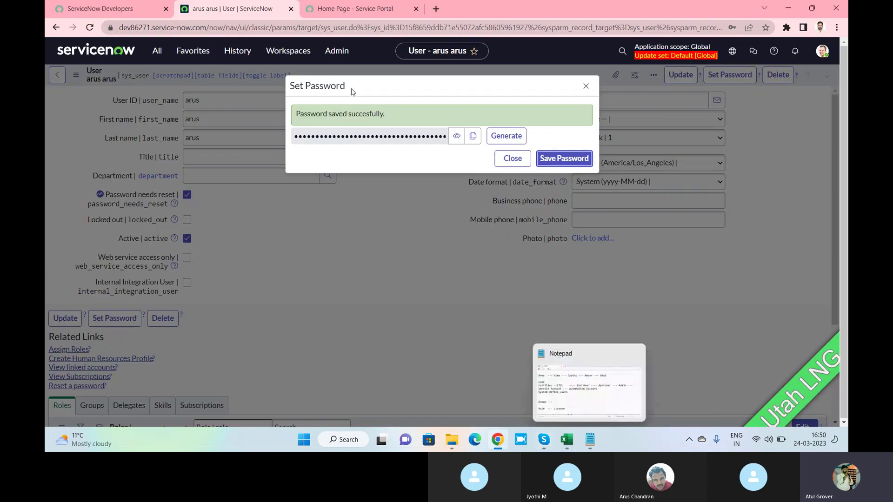
click(513, 161)
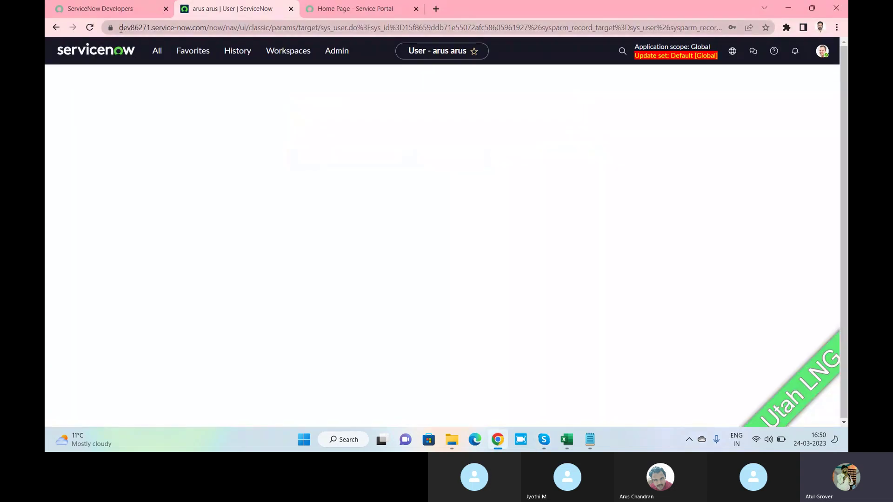
click(122, 28)
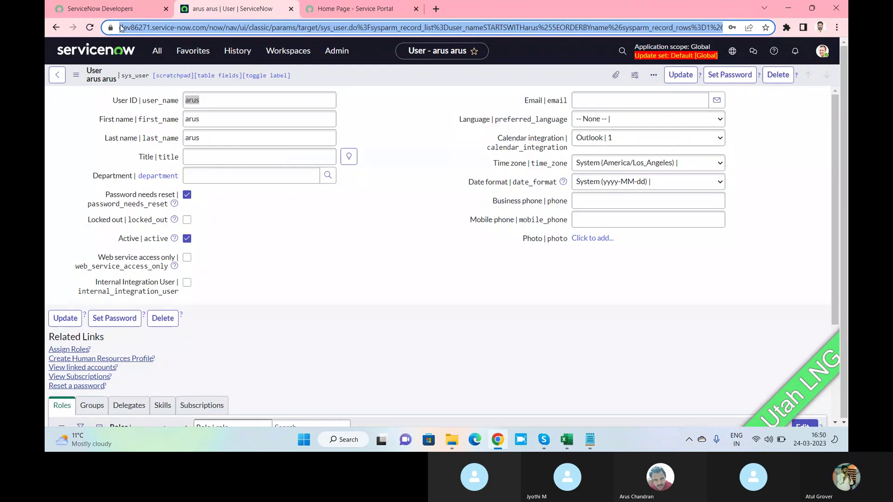
click(120, 28)
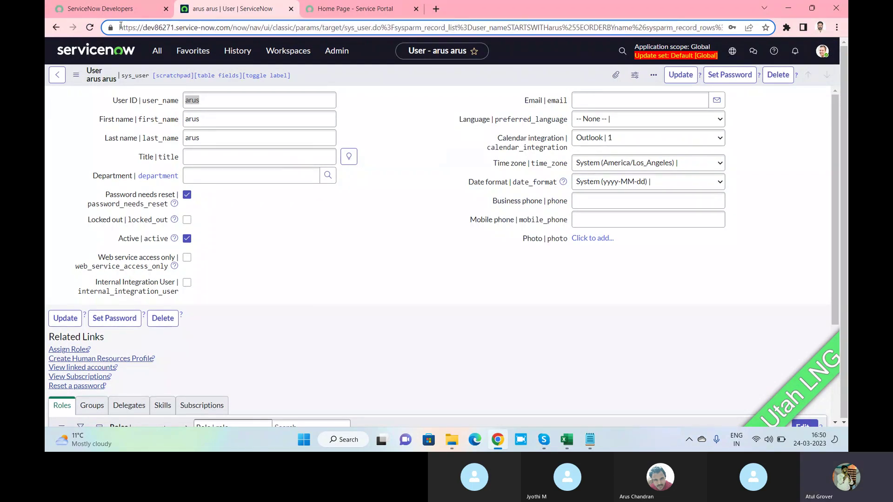
key(shift+Right)
key(shift+Right)
key(shift+Right)
key(shift+Right)
key(shift+Right)
key(shift+Right)
key(shift+Right)
key(shift+Right)
key(shift+Right)
key(shift+Right)
key(shift+Right)
key(shift+Right)
key(shift+Right)
key(shift+Right)
key(shift+Right)
key(shift+Right)
key(shift+Right)
key(shift+Right)
key(shift+Right)
key(shift+Right)
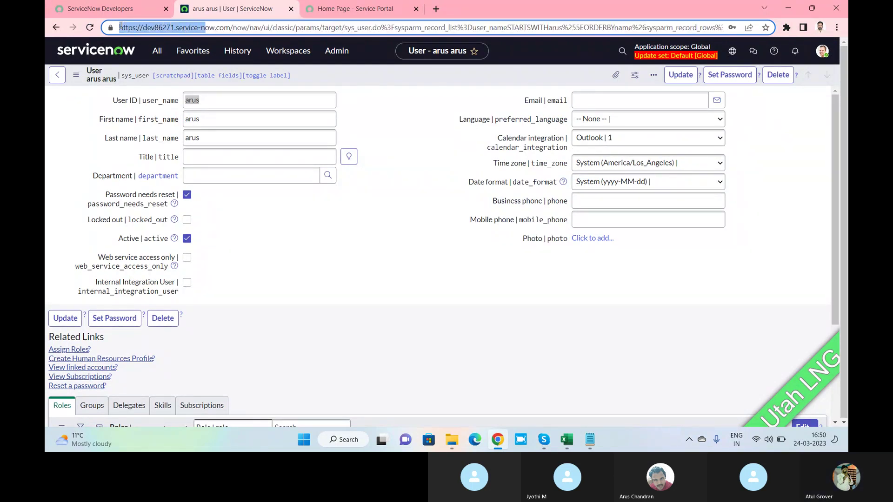
key(shift+Right)
key(shift+Right)
key(shift+Right)
key(shift+Right)
key(shift+Right)
key(shift+Right)
key(shift+Right)
key(shift+Left)
key(ctrl+c)
key(alt+Tab)
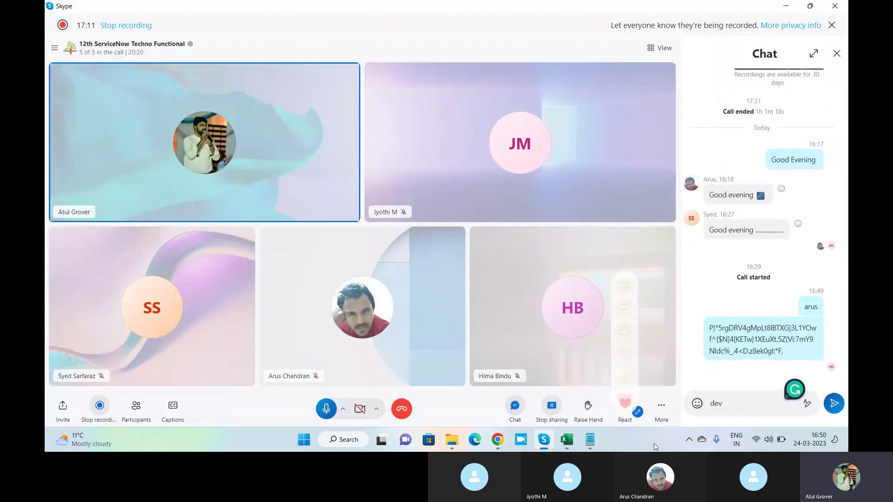
key(ctrl+a)
key(ctrl+v)
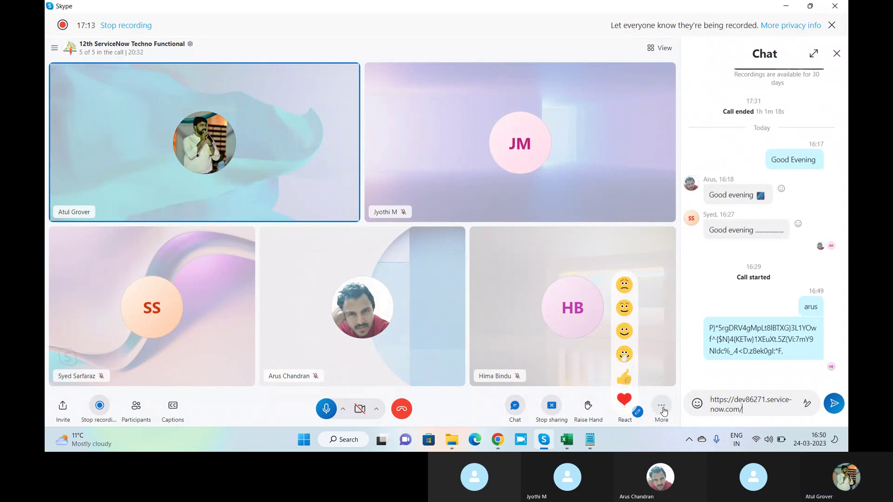
key(Return)
key(alt+Tab)
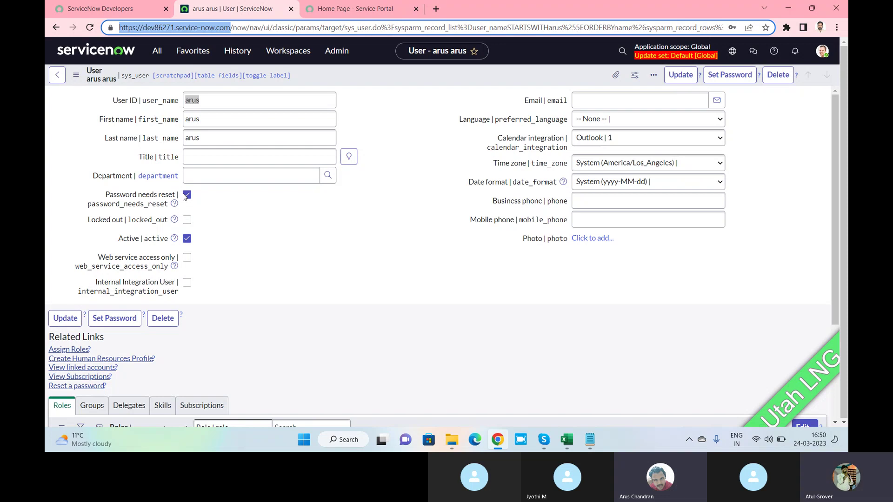
Click into the User ID field past Chrome's password suggestions, then view the shared Change Password screen.
click(207, 99)
click(390, 96)
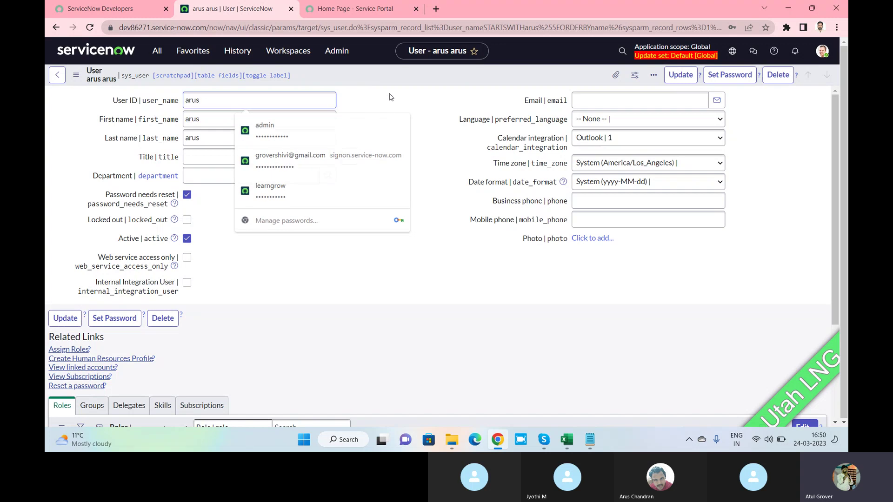
click(227, 103)
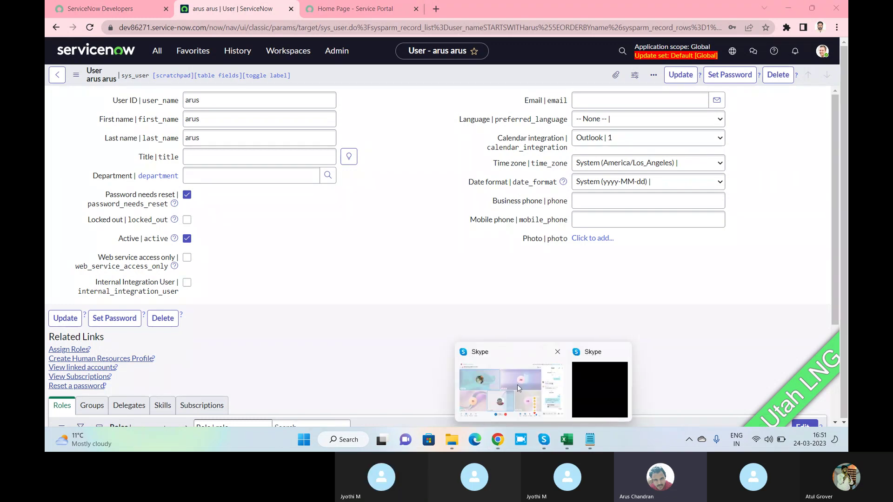
click(517, 384)
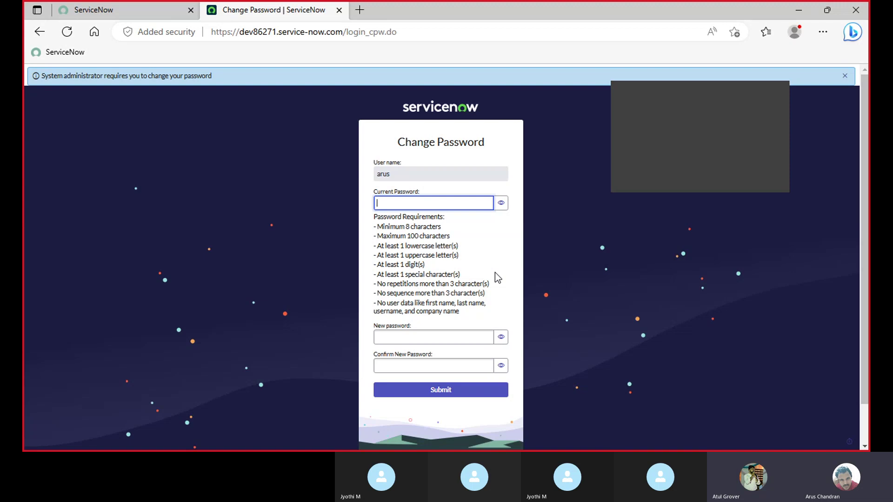
Paste the current password and type a new password on the Change Password page.
key(ctrl+v)
click(401, 335)
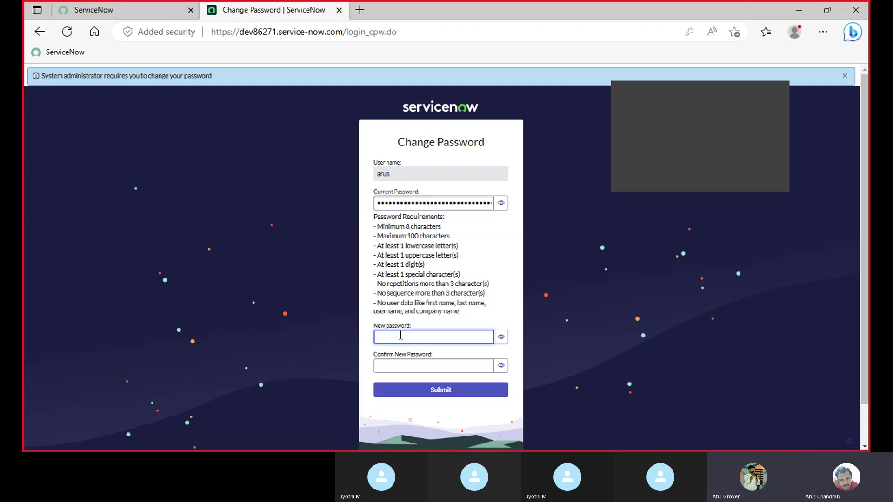
text(•)
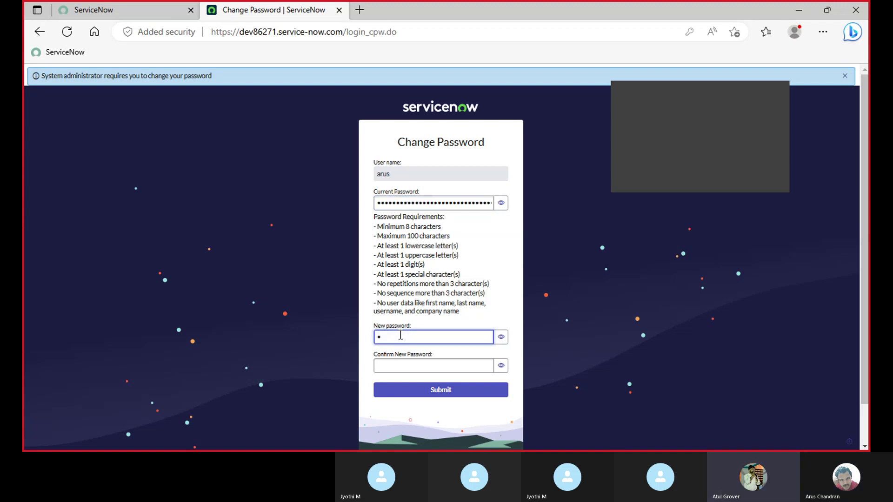
text(•)
key(ctrl+f)
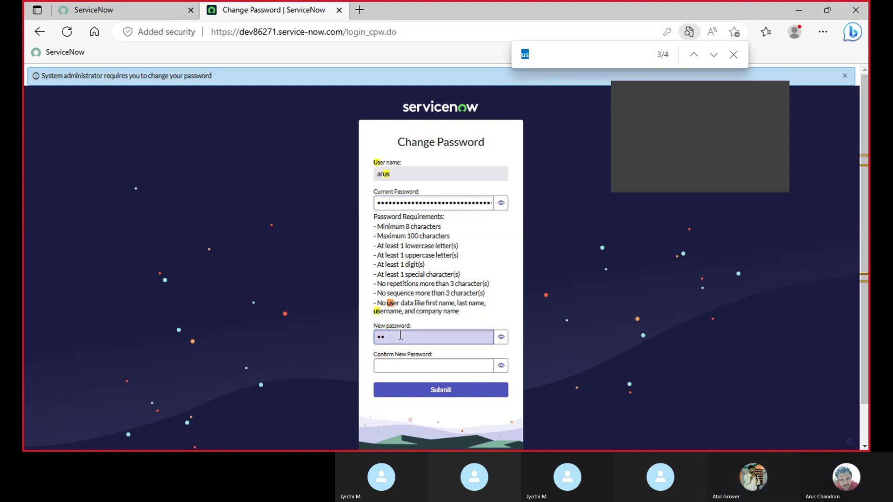
key(Escape)
click(400, 335)
text(••)
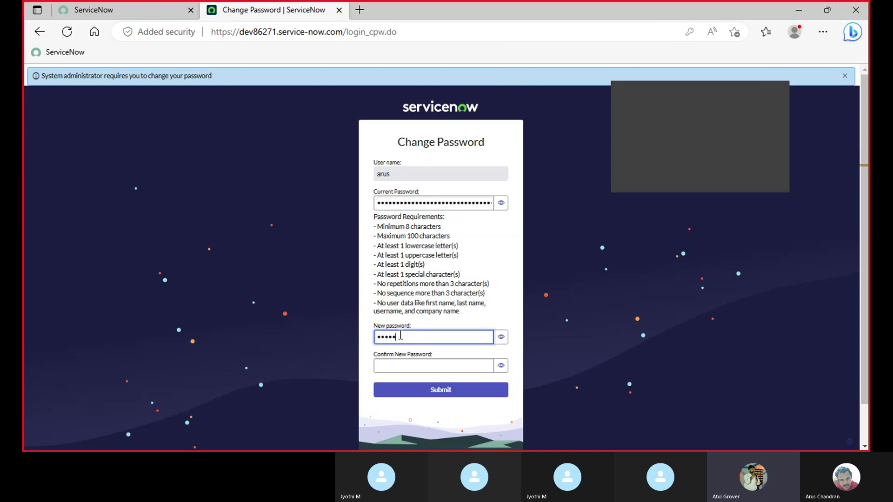
text(•)
key(ctrl+f)
key(Escape)
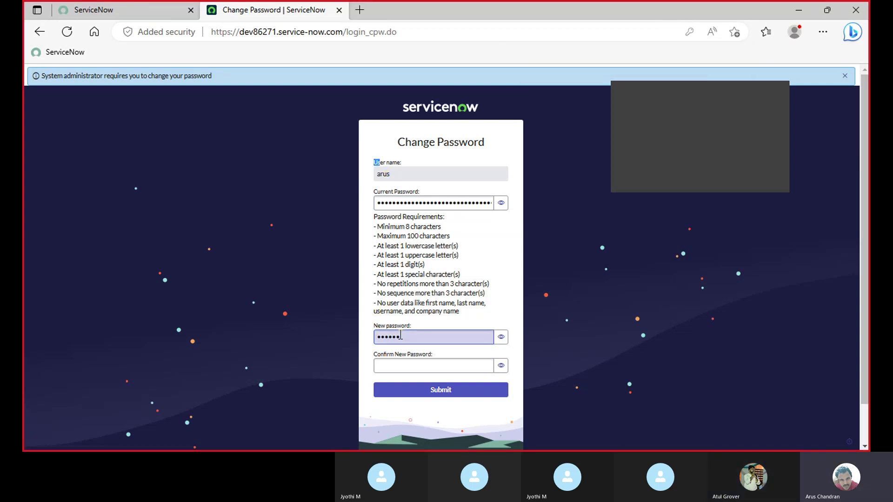
click(415, 339)
text(•)
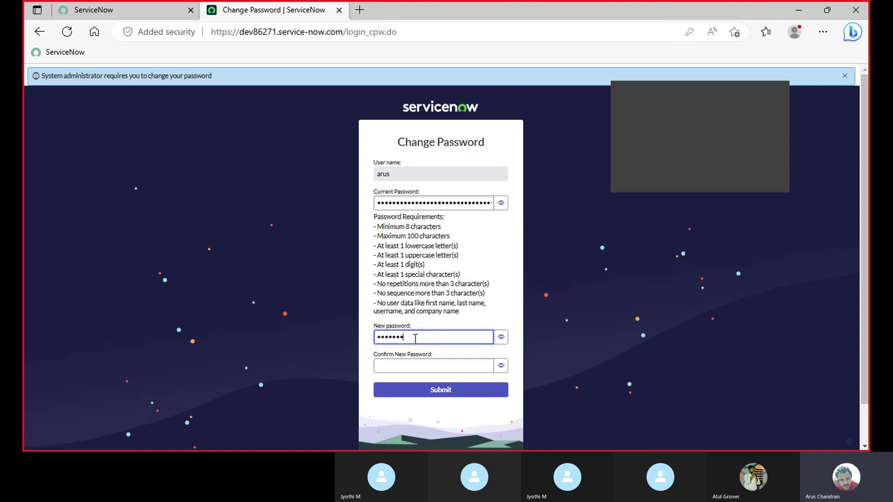
text(•••)
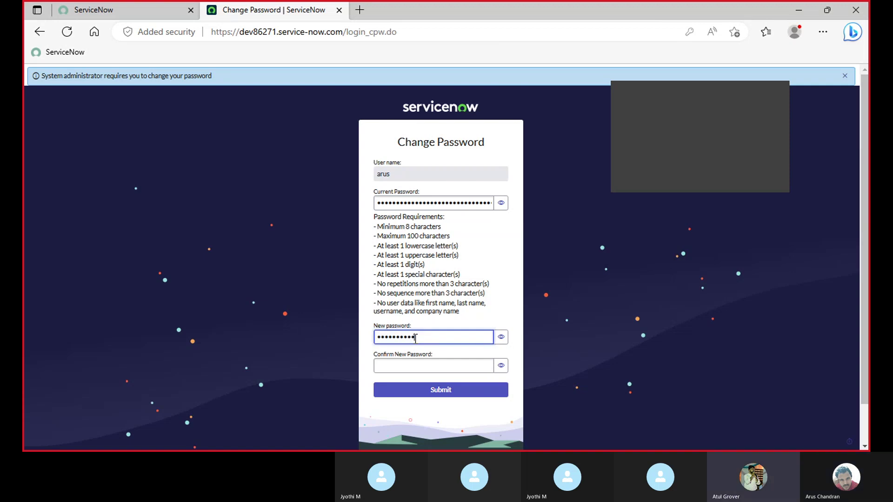
Confirm the new password, submit the change, and dismiss the browser's save-password prompt.
click(412, 363)
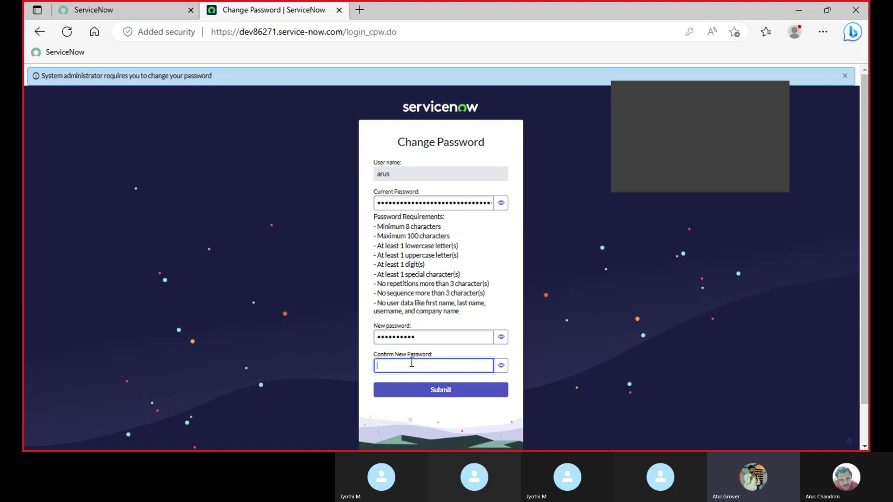
text(••••••)
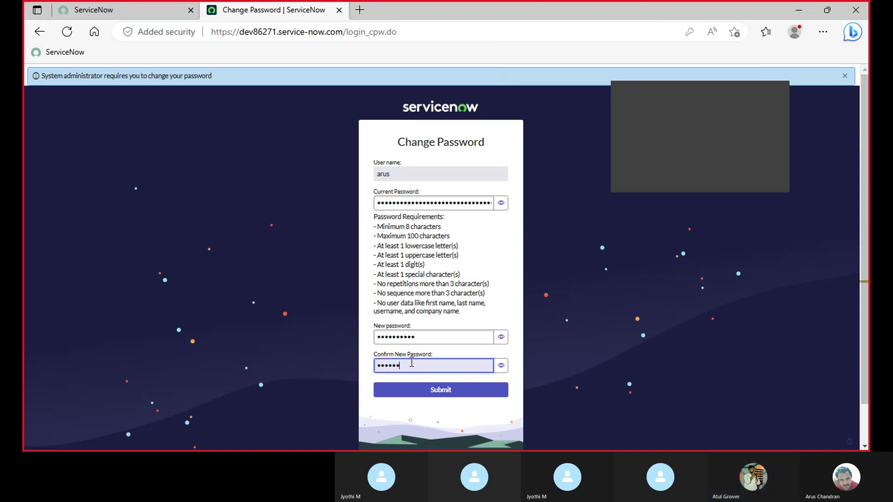
text(•)
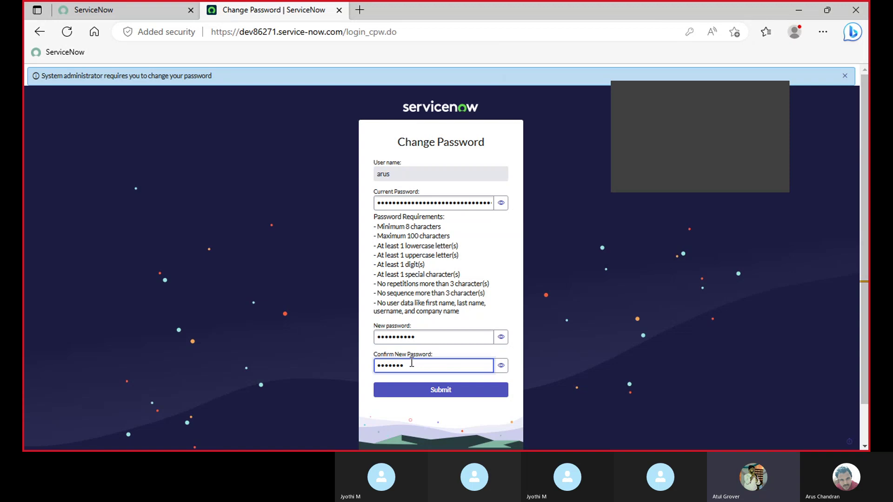
text(•••)
click(434, 394)
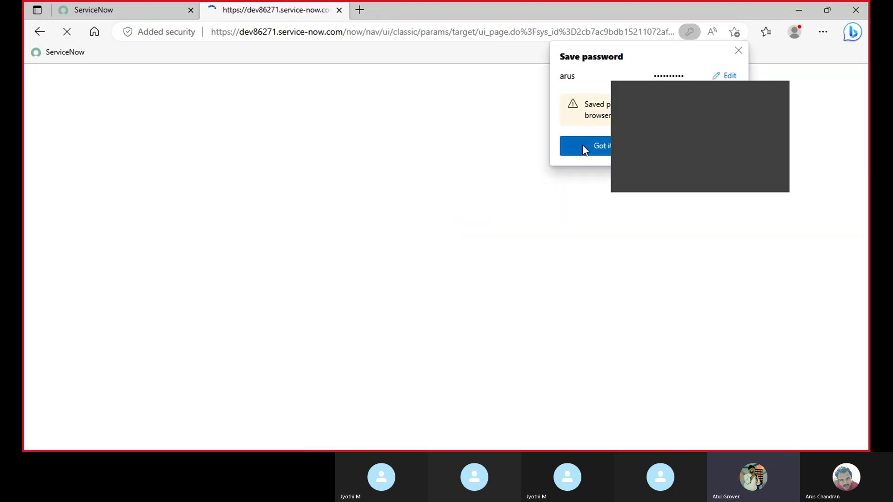
click(584, 149)
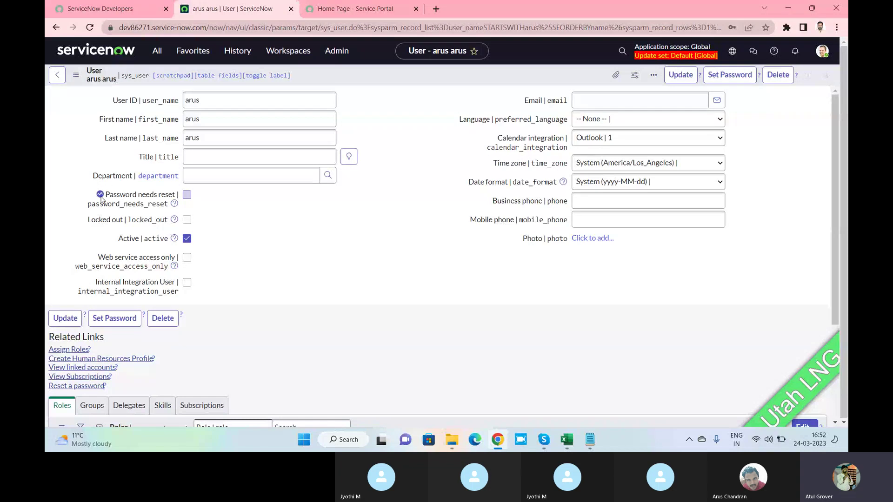
Review the arus user form, then open the All navigator to find User Administration.
mouse_move(102, 198)
scroll(320, 217, down, 3)
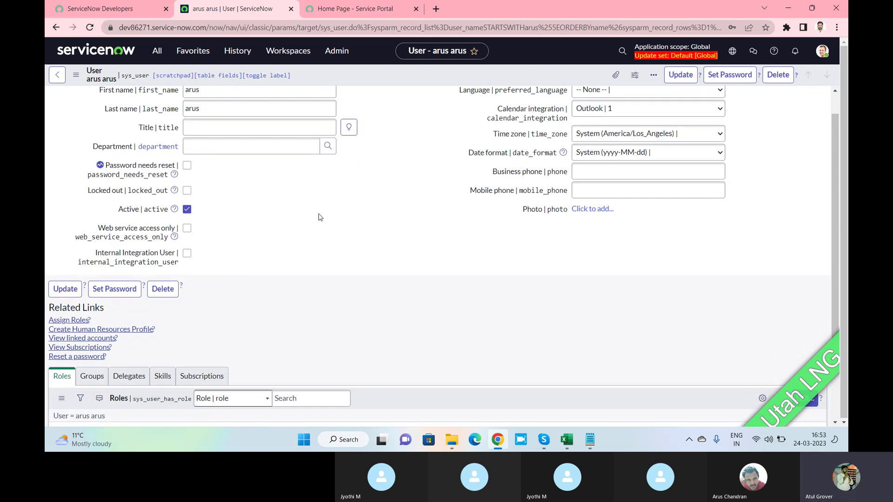
scroll(320, 218, up, 3)
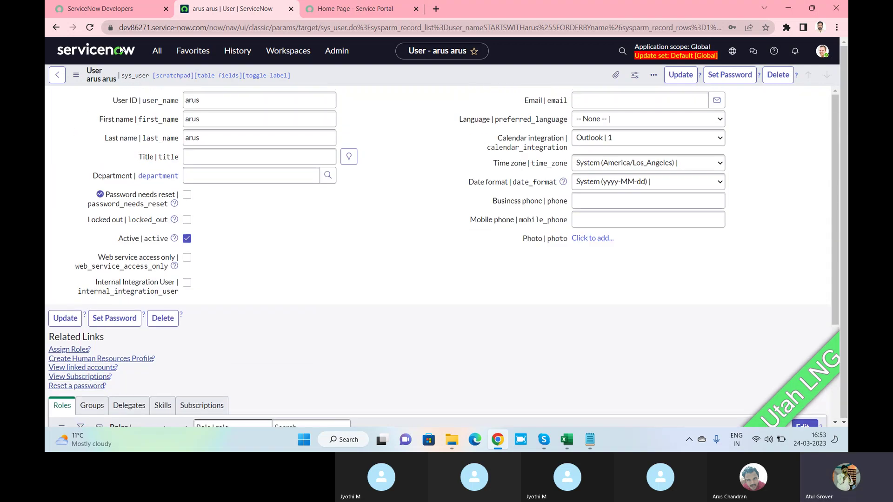
click(157, 50)
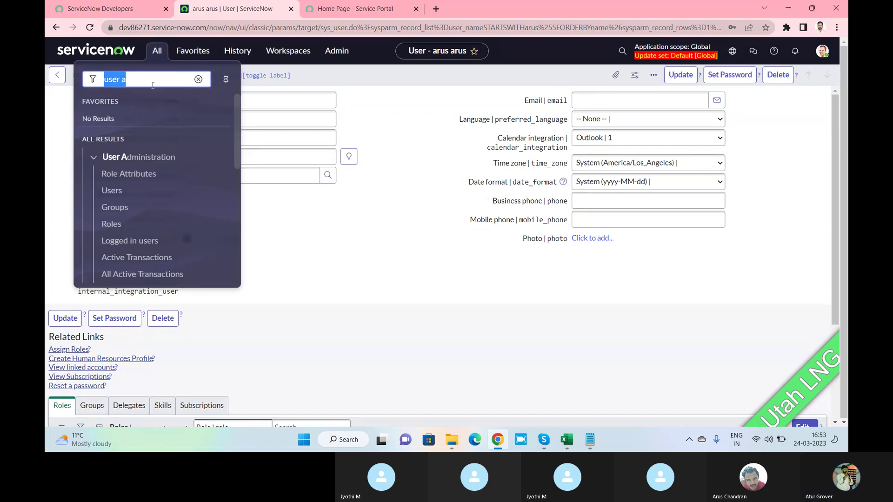
Start a new group record in Groups and name it Batch12.
click(115, 208)
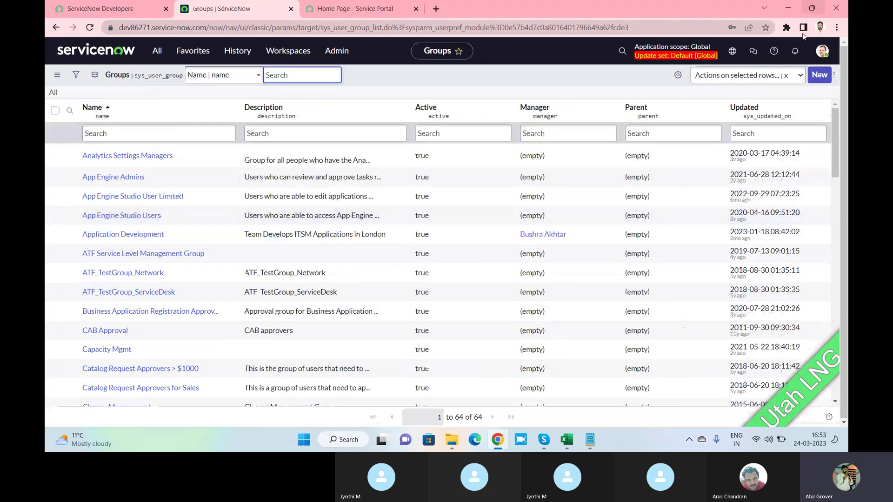
click(823, 80)
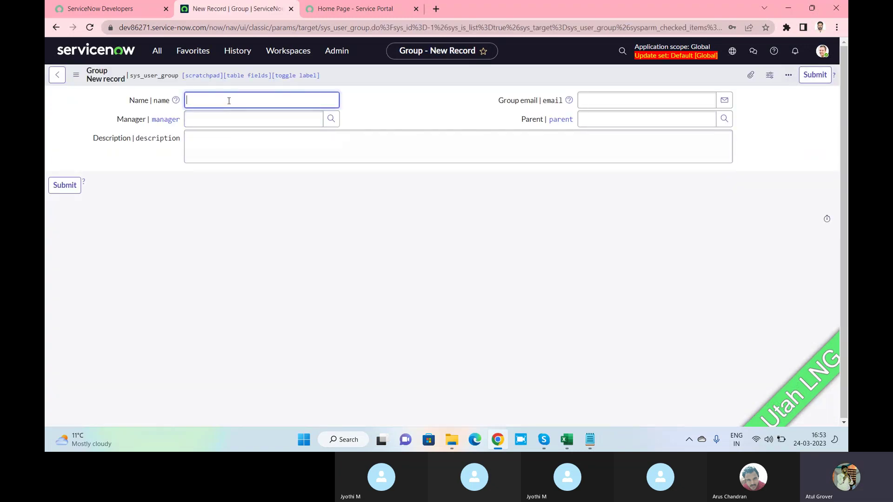
text(Batch 12 Admin)
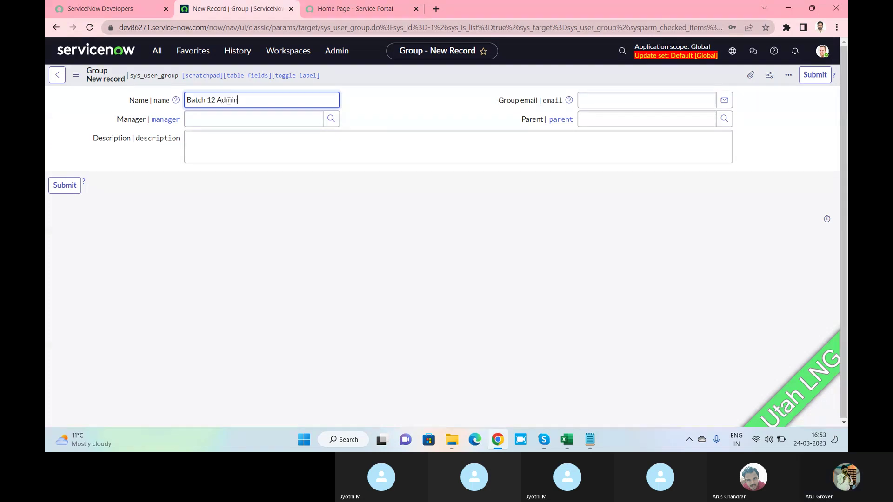
key(BackSpace)
key(BackSpace)
key(BackSpace)
key(BackSpace)
key(BackSpace)
key(BackSpace)
key(BackSpace)
key(BackSpace)
key(BackSpace)
text(12)
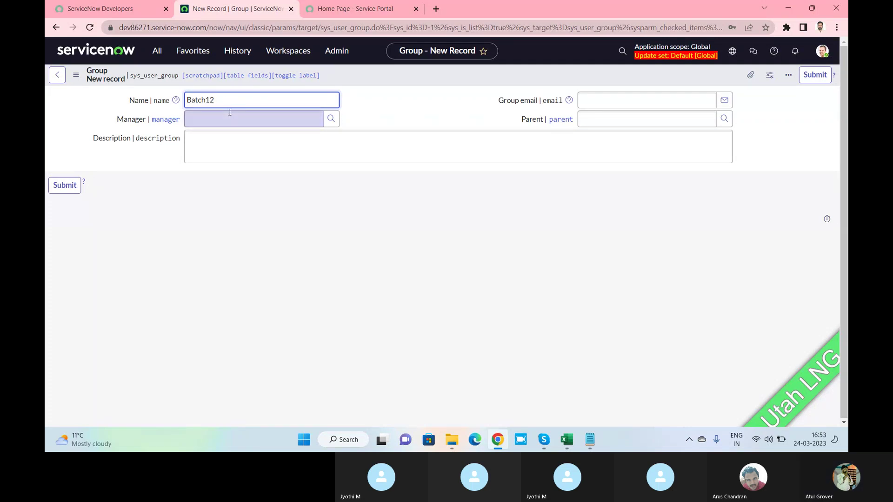
Give the group the description 'Batch 12 Admin group' and save it.
click(230, 119)
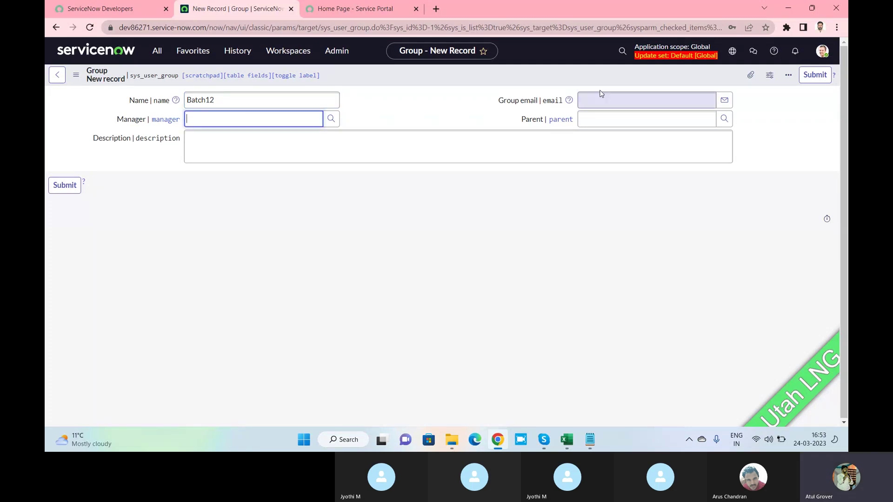
click(596, 116)
click(346, 150)
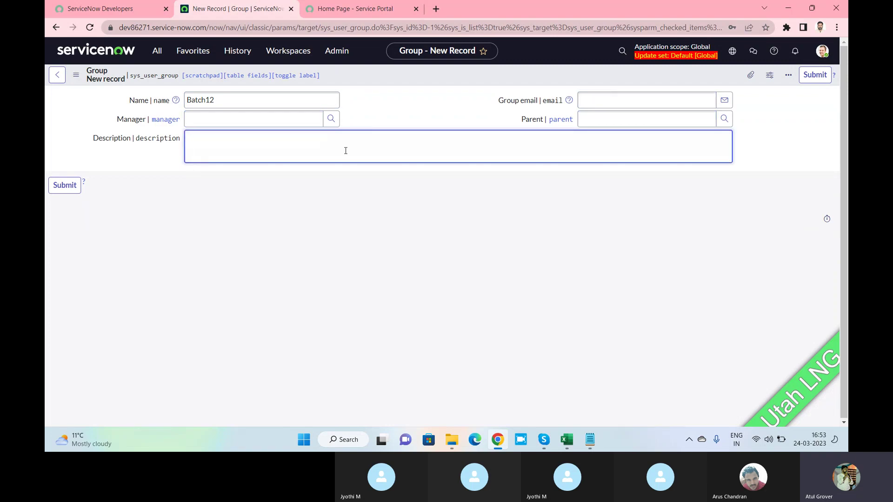
text(Batch 12 Adi)
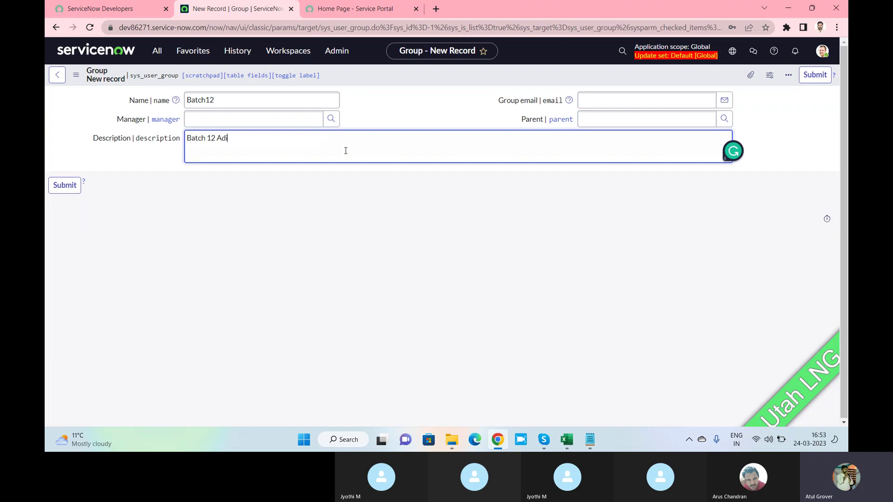
key(BackSpace)
key(BackSpace)
text(dmin group)
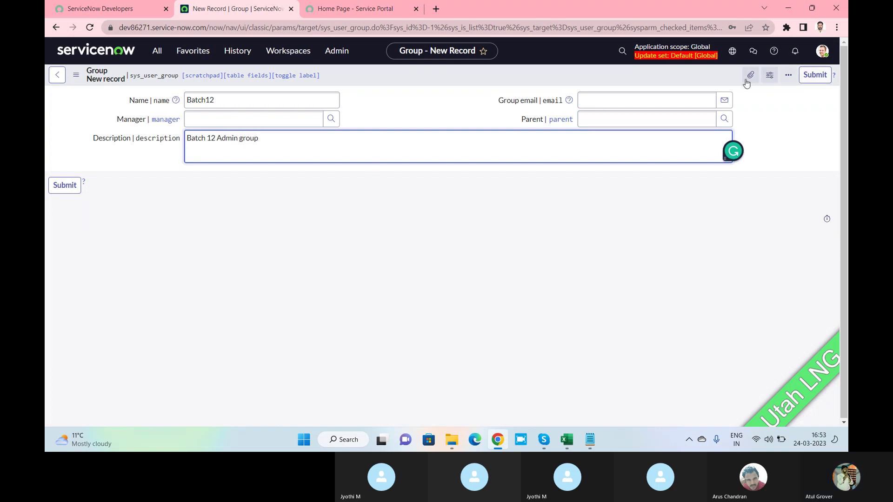
right_click(674, 74)
click(676, 75)
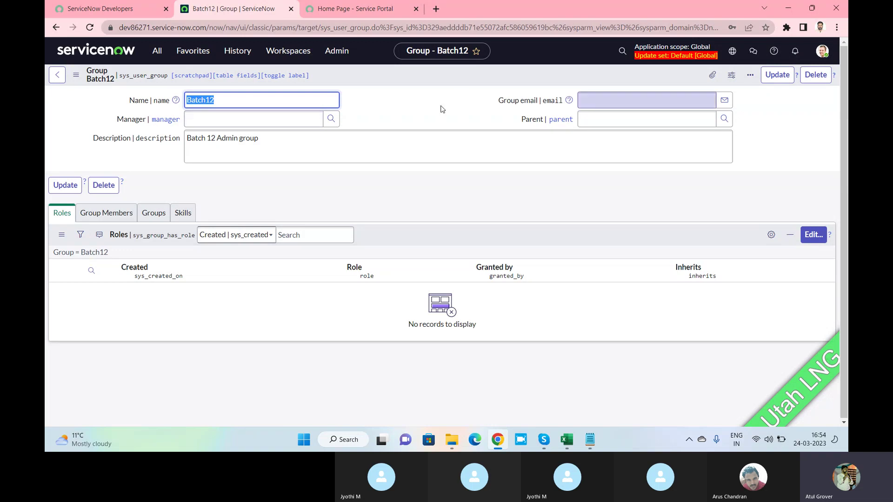
Search for 'arus' in the Group Members editor, move arus arus into Batch12, and save.
click(407, 108)
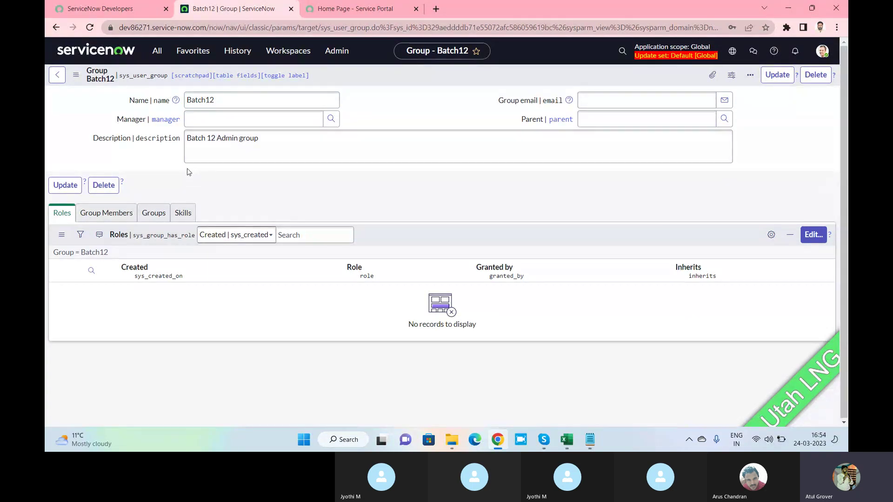
click(113, 214)
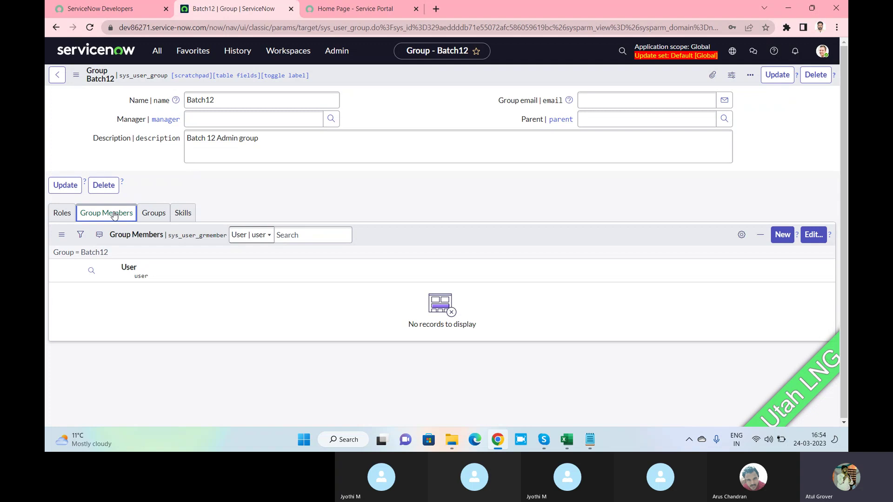
click(818, 241)
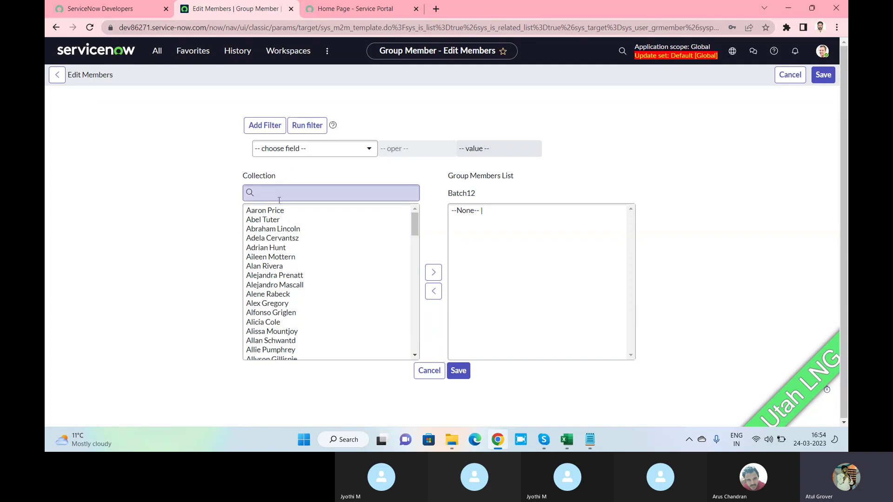
click(279, 193)
text(arus)
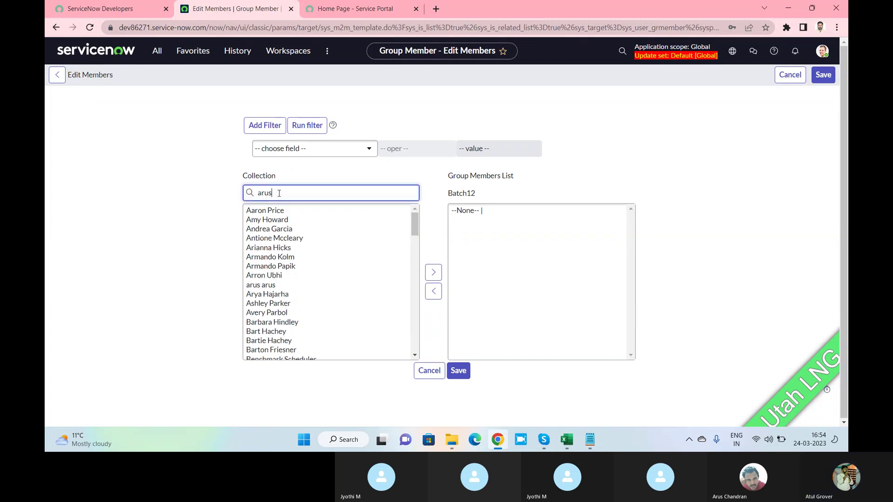
click(265, 212)
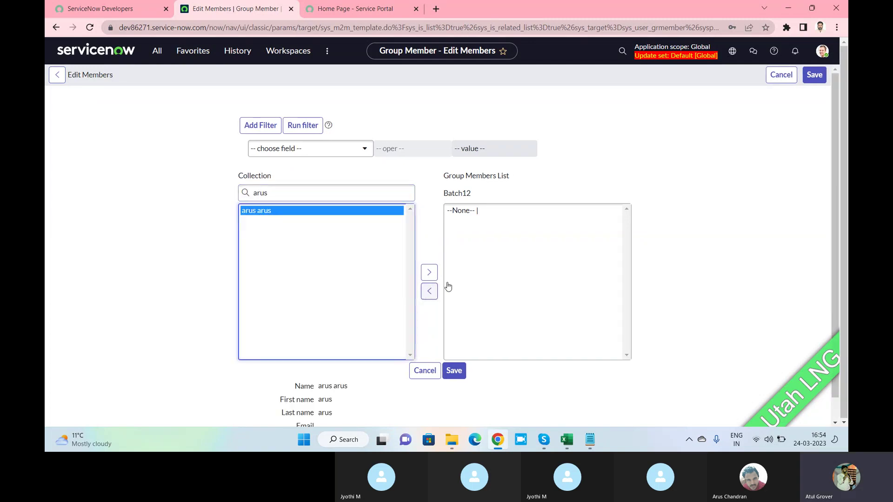
click(425, 272)
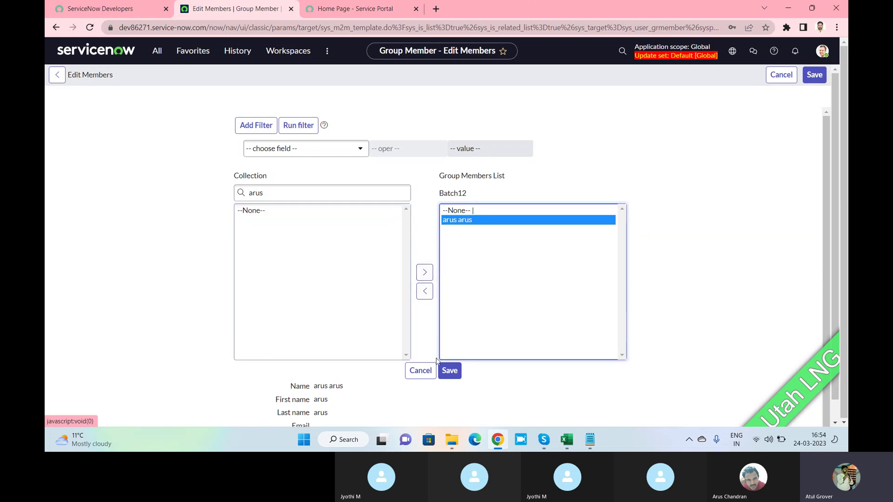
click(450, 371)
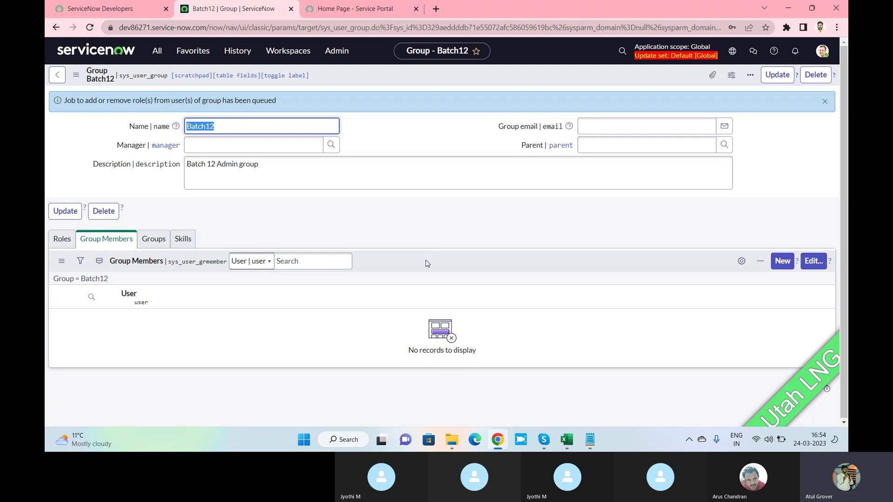
right_click(427, 264)
Refresh the Group Members list to show arus arus, then open the navigator.
click(441, 280)
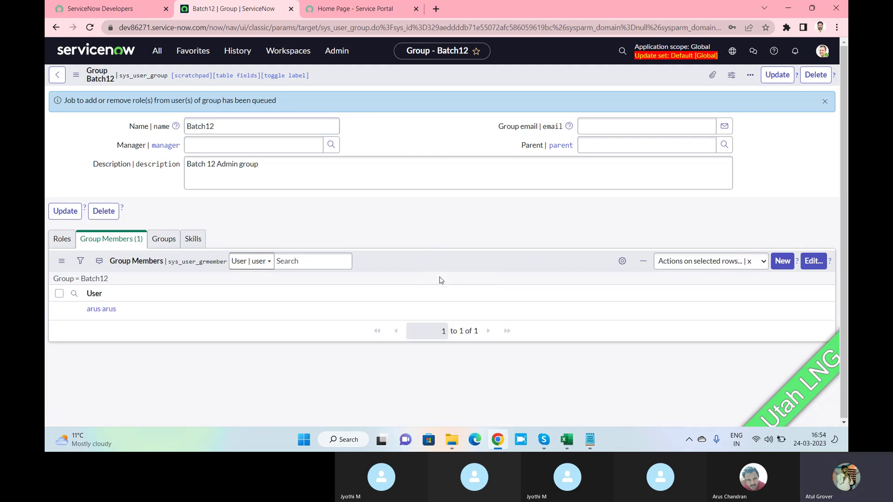
click(161, 53)
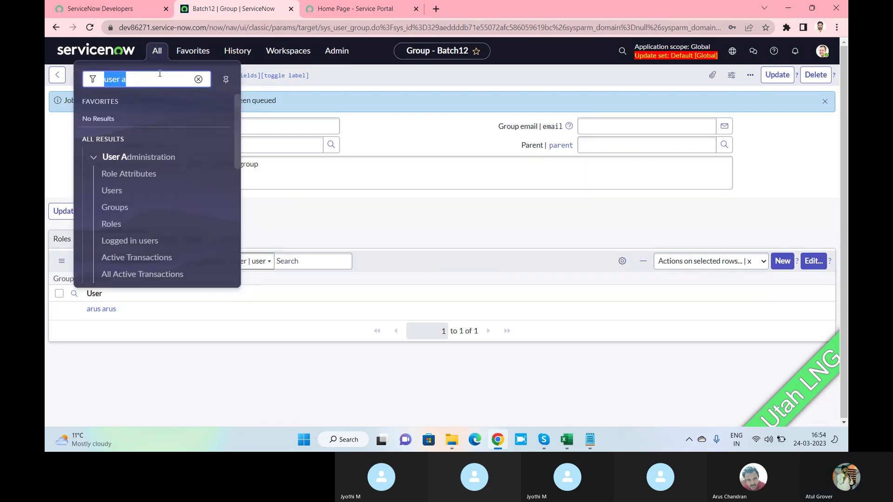
Open the Roles list and scroll through all 497 roles.
click(118, 227)
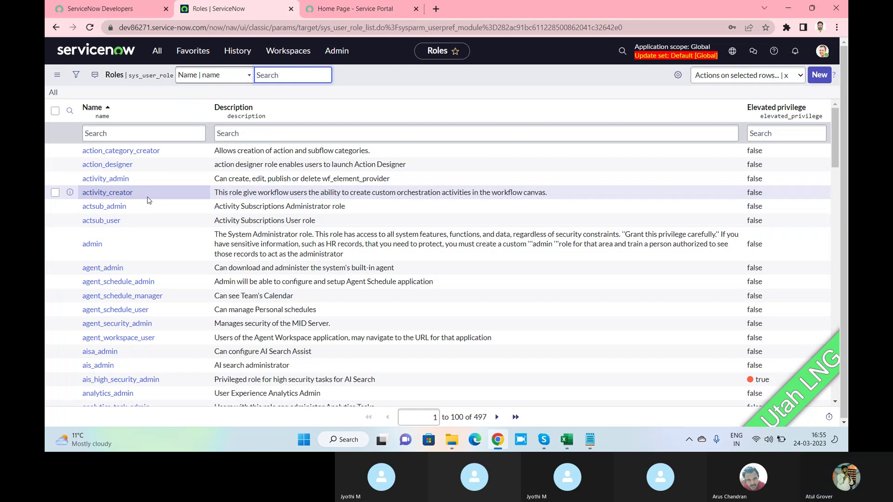
scroll(149, 200, down, 5)
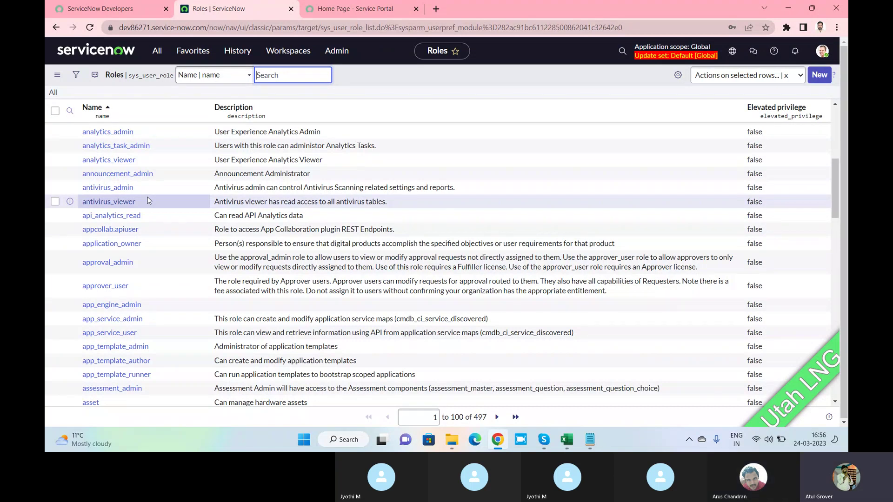
scroll(148, 200, up, 3)
scroll(147, 200, down, 2)
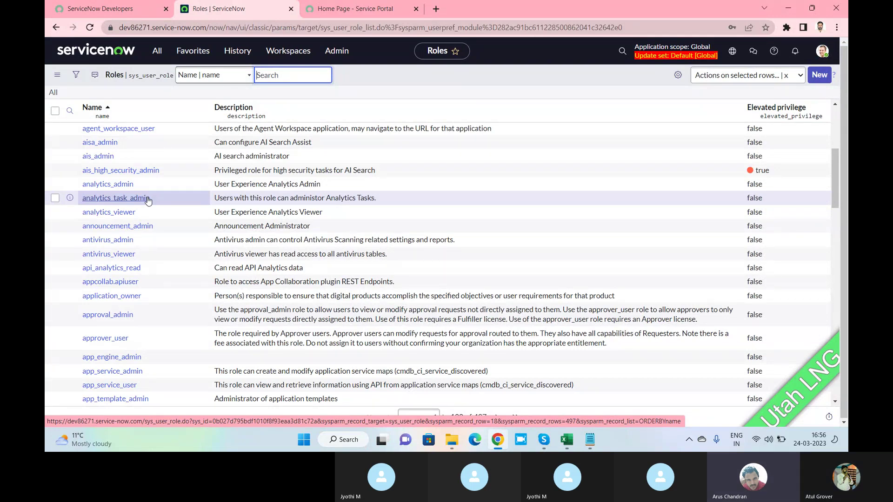
scroll(148, 200, down, 3)
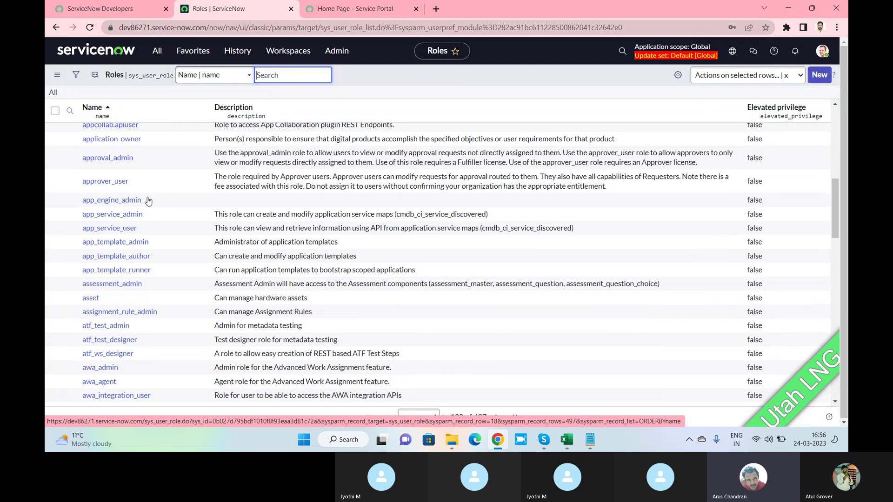
scroll(148, 200, down, 2)
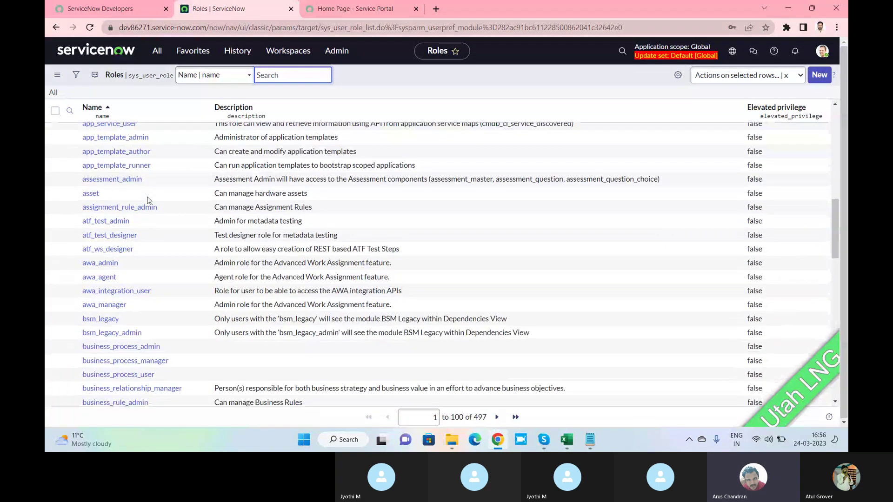
scroll(148, 200, down, 1)
scroll(148, 200, down, 2)
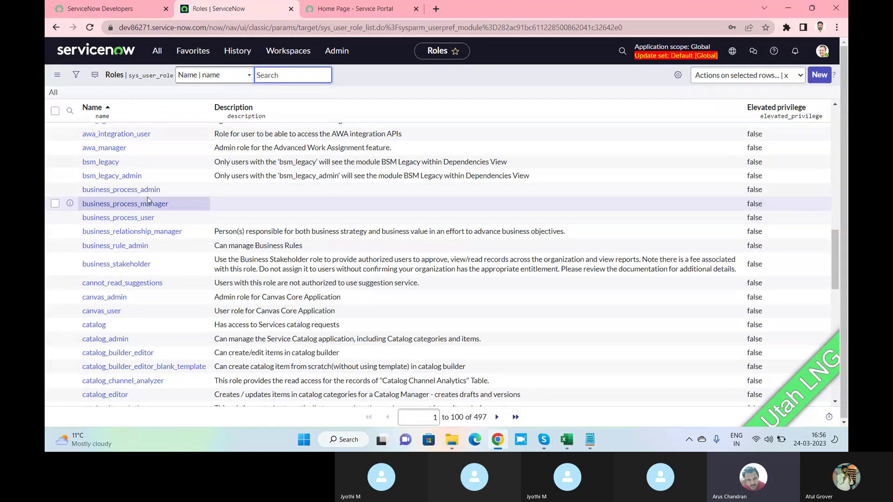
scroll(148, 200, down, 5)
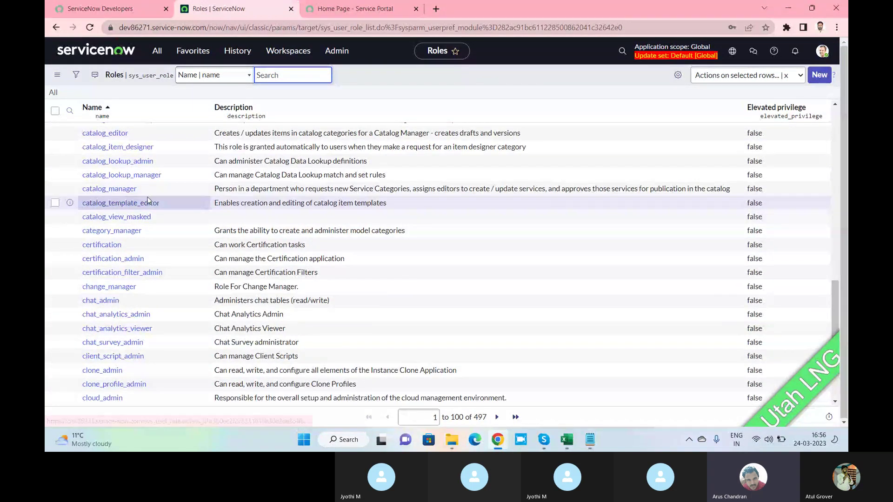
scroll(148, 199, down, 5)
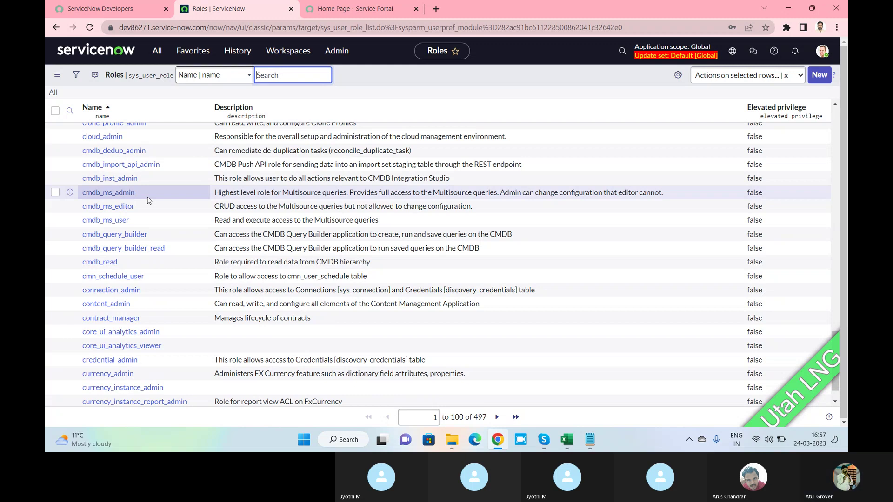
scroll(148, 200, up, 5)
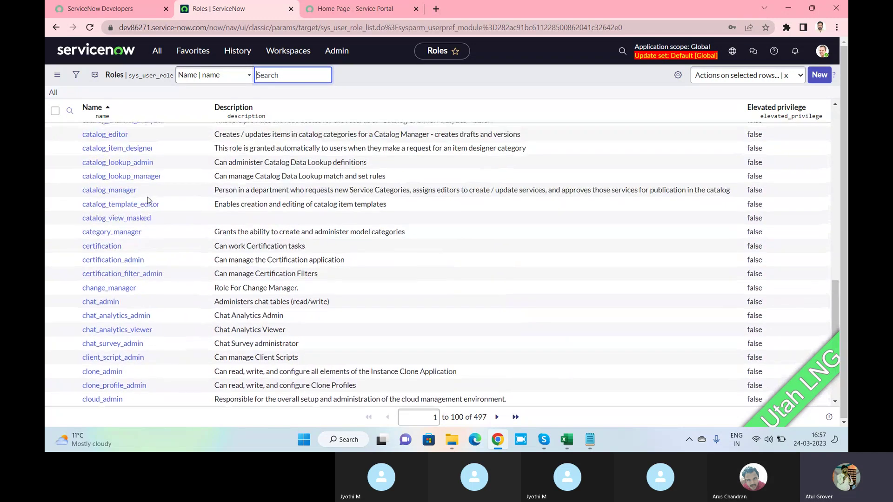
scroll(148, 200, up, 6)
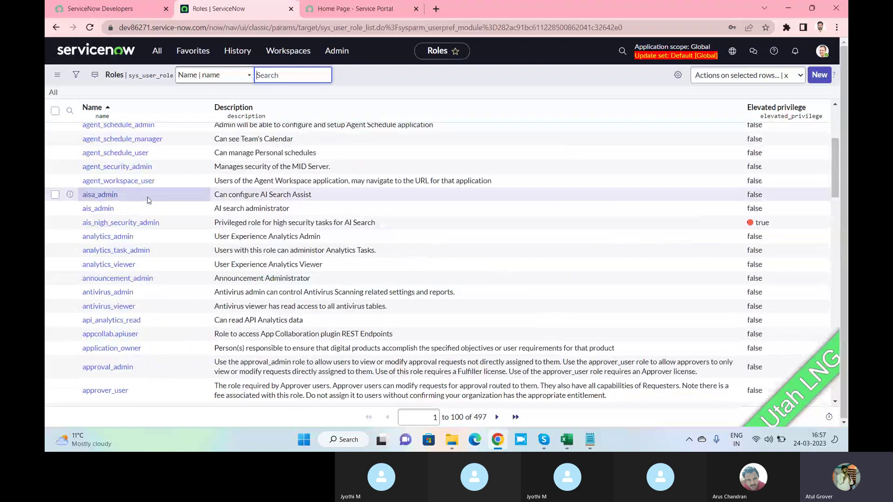
scroll(148, 200, up, 3)
Filter the Roles list by the exact name admin.
click(145, 134)
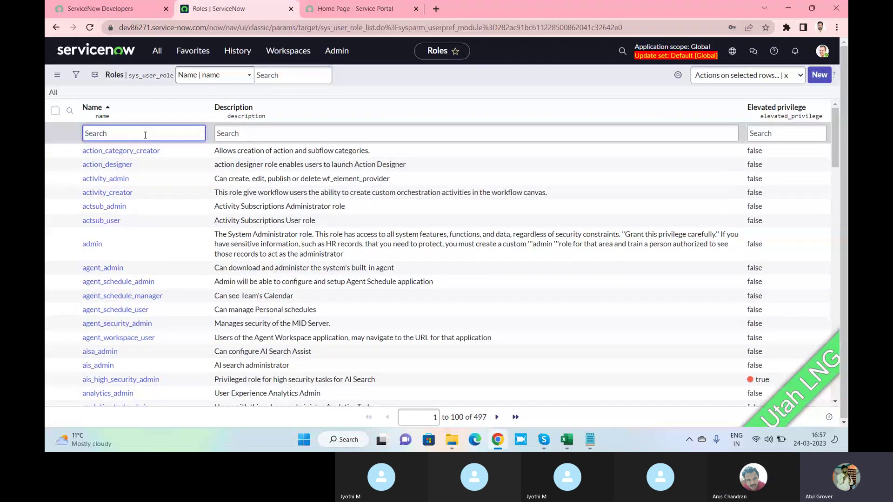
text(admin)
key(Return)
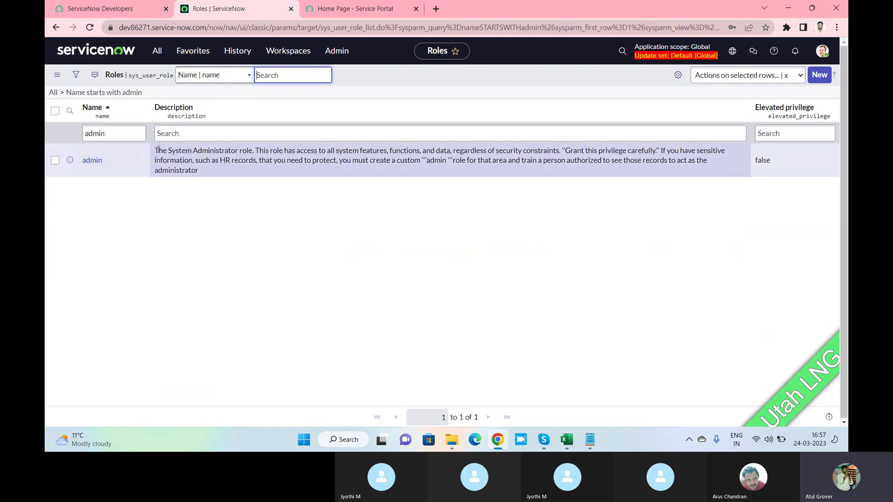
drag(159, 151, 232, 173)
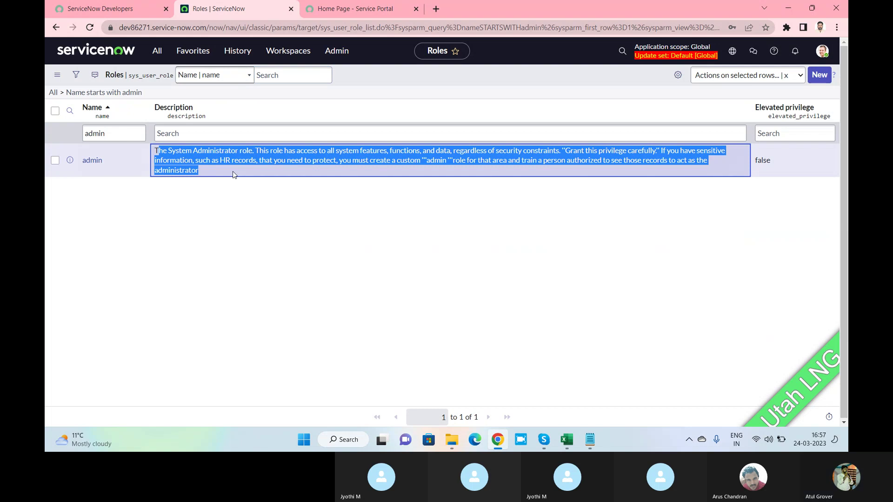
Change the name filter to *admin, listing all 179 roles containing admin.
click(113, 135)
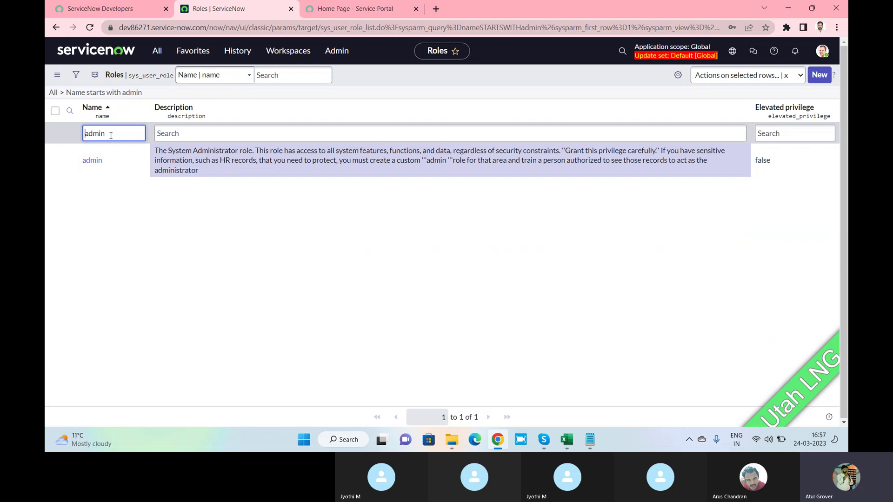
text(*)
key(Return)
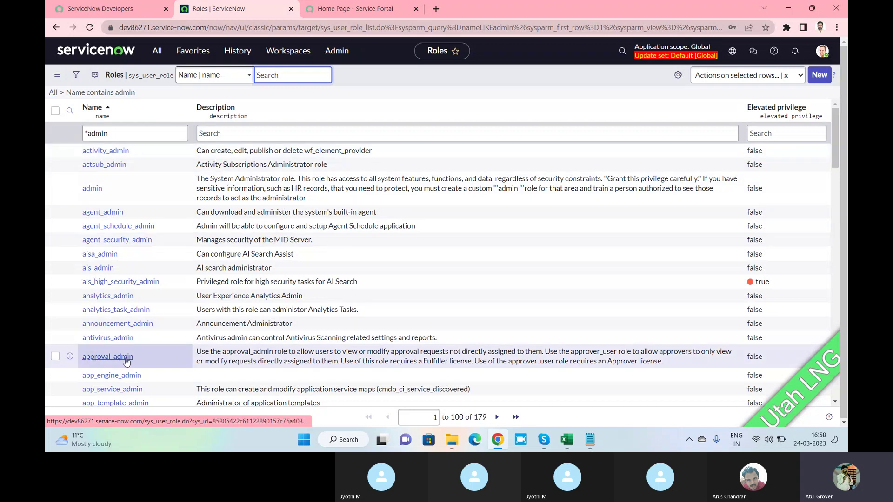
scroll(129, 362, down, 2)
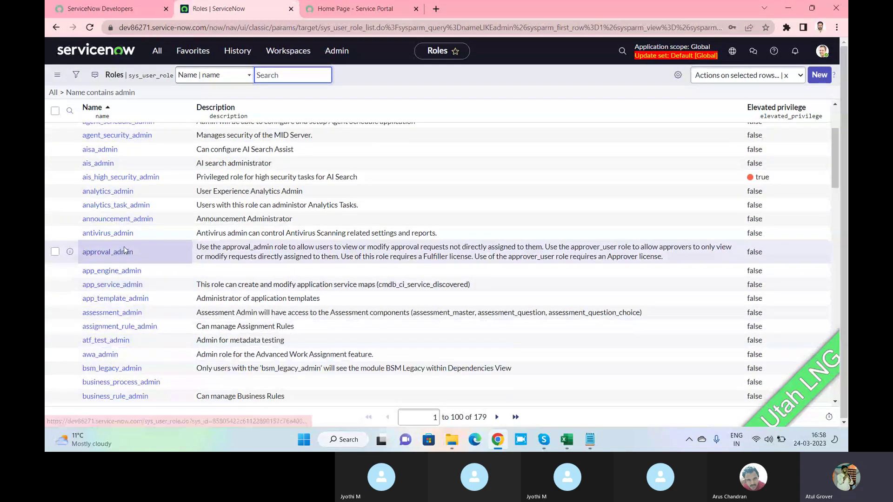
scroll(124, 273, up, 3)
scroll(127, 272, down, 3)
scroll(127, 272, down, 12)
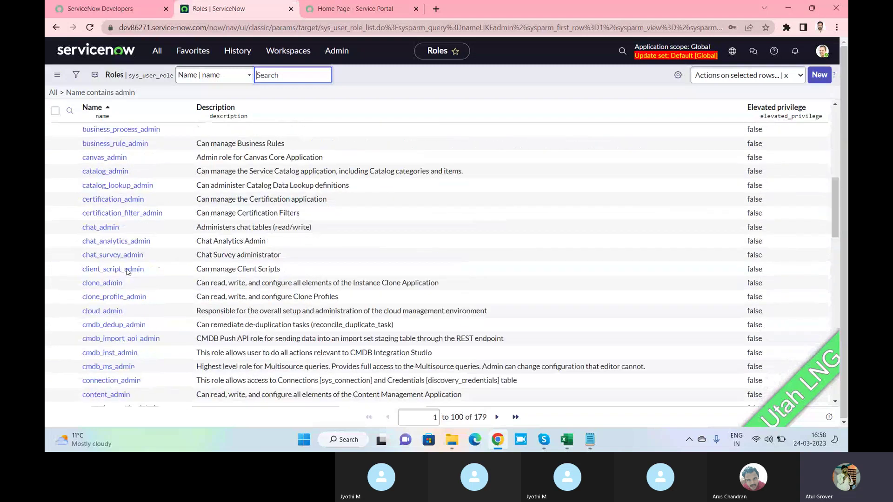
scroll(126, 274, down, 7)
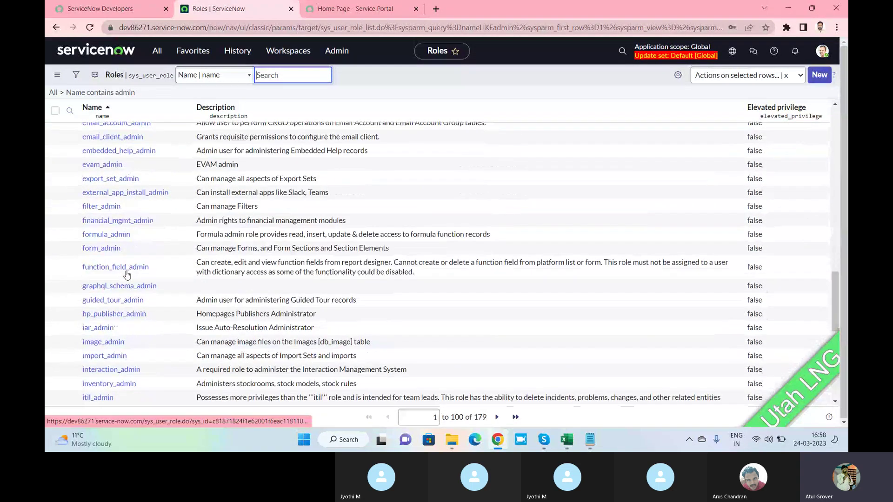
scroll(127, 243, up, 20)
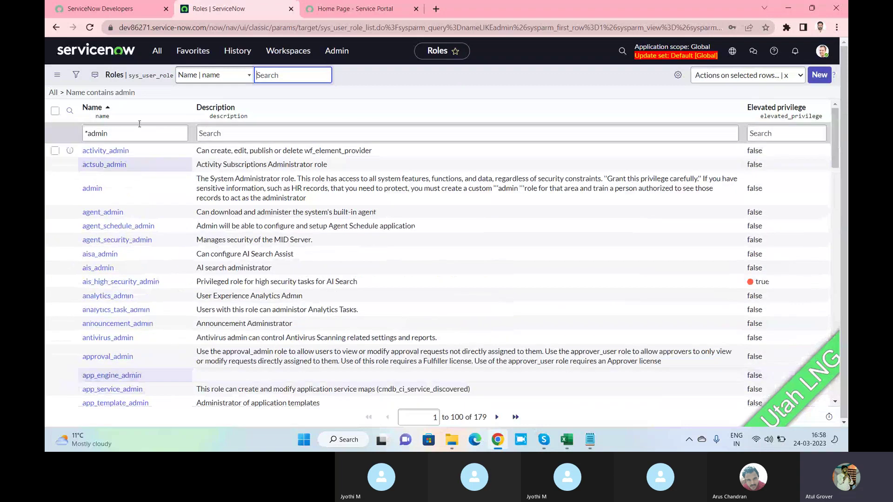
Change the Name filter to *itil, leaving only itil and itil_admin.
click(138, 133)
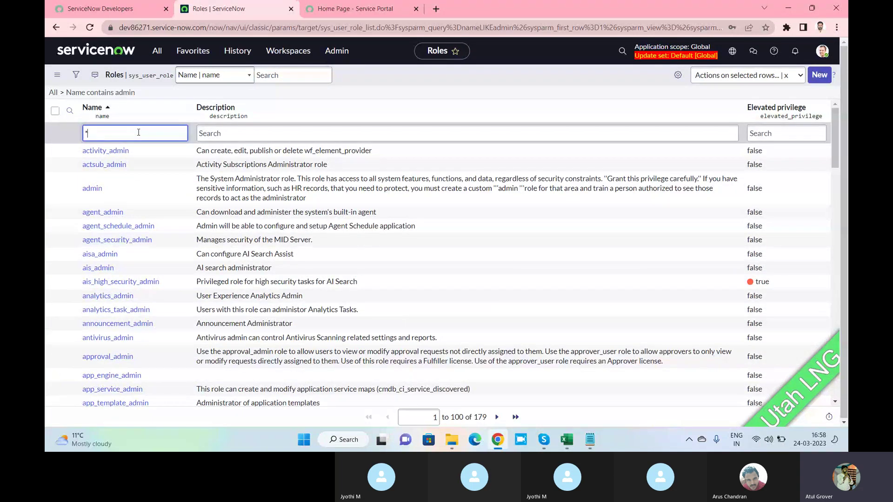
text(itil)
key(Return)
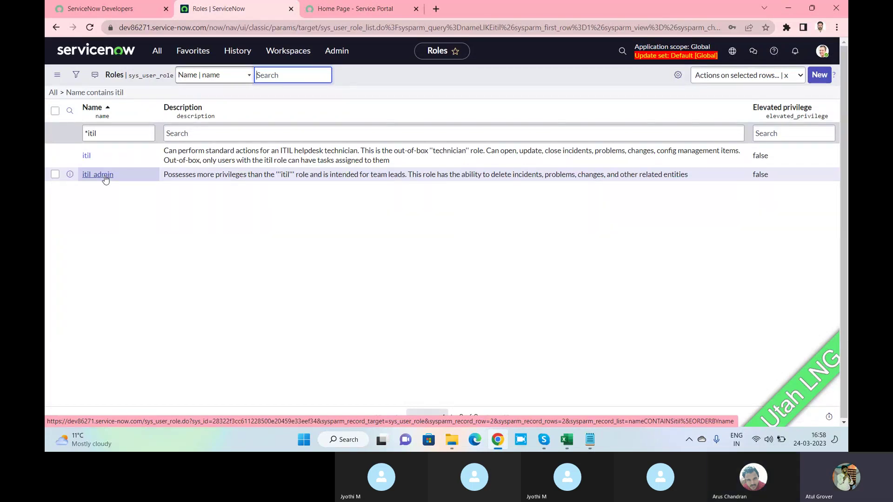
click(122, 134)
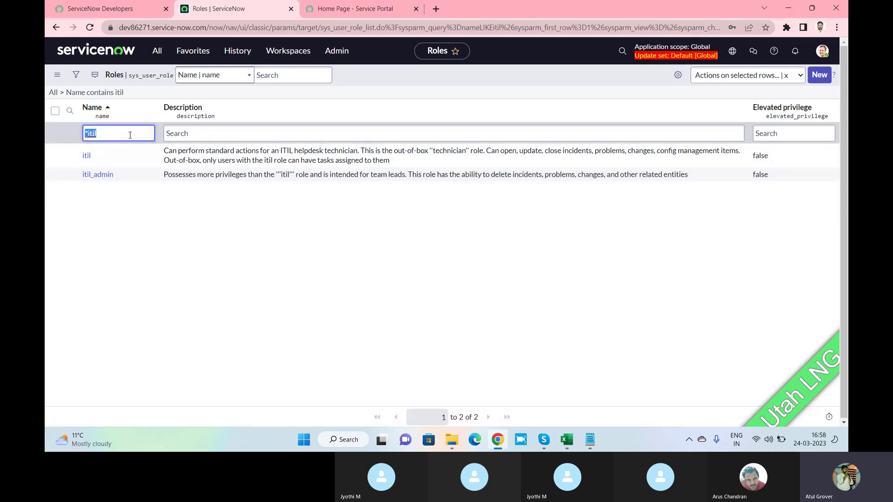
click(157, 50)
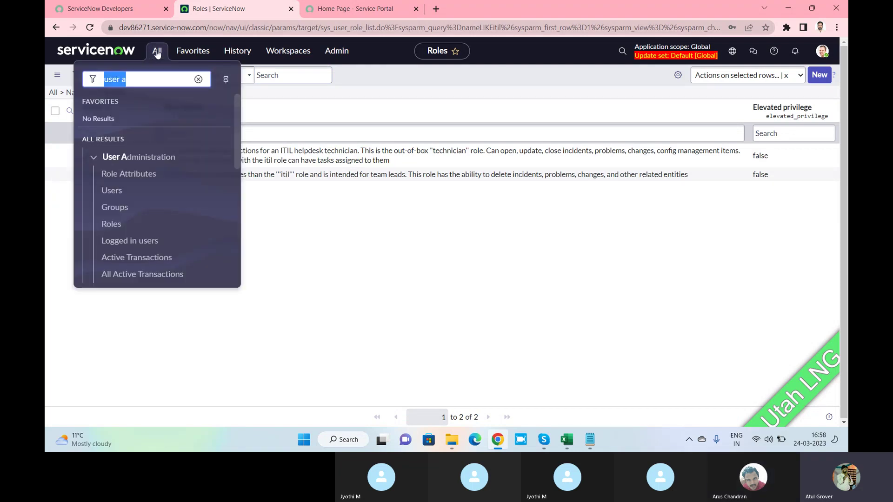
Filter Groups by batch12, open the Batch12 record, and start editing its empty Roles list.
click(116, 207)
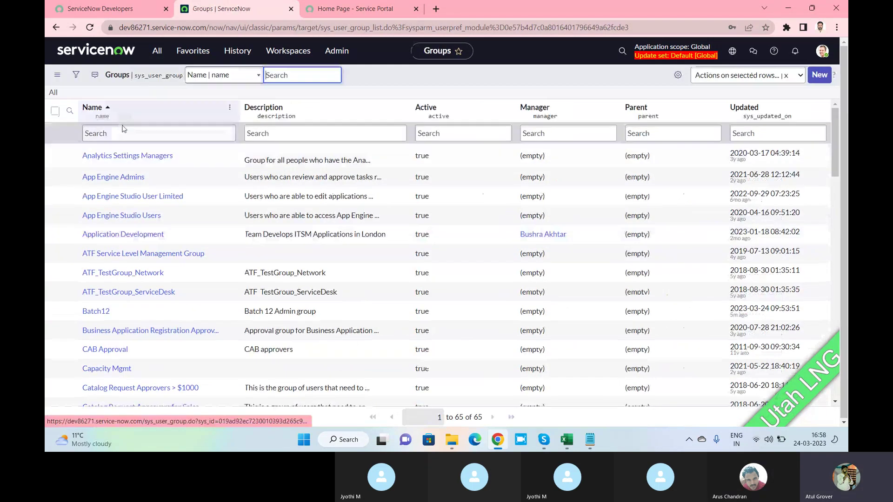
click(120, 133)
text(batch12)
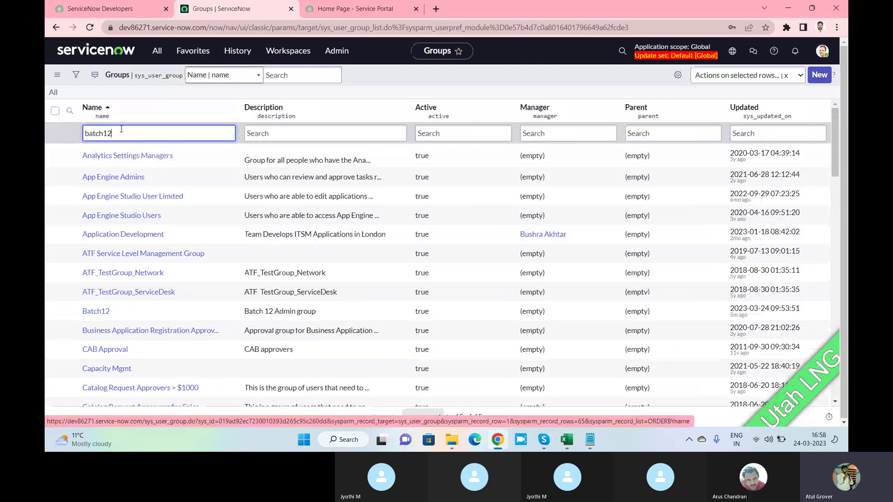
key(Return)
click(102, 154)
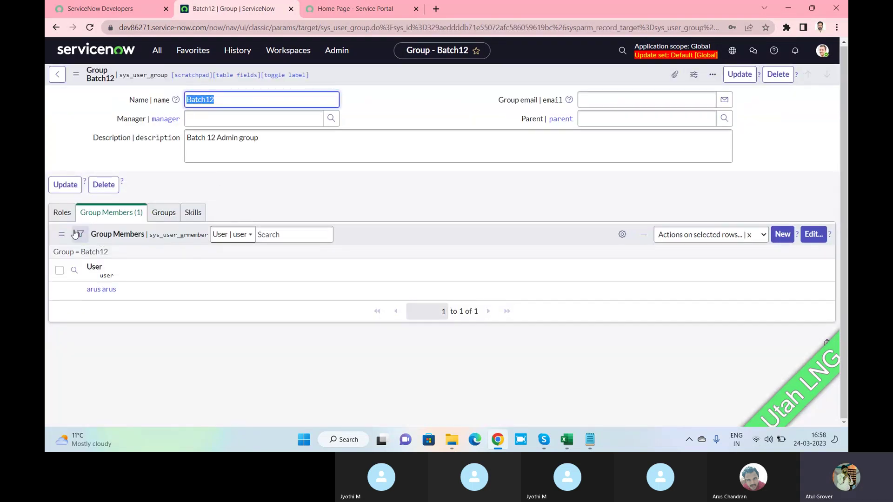
click(62, 213)
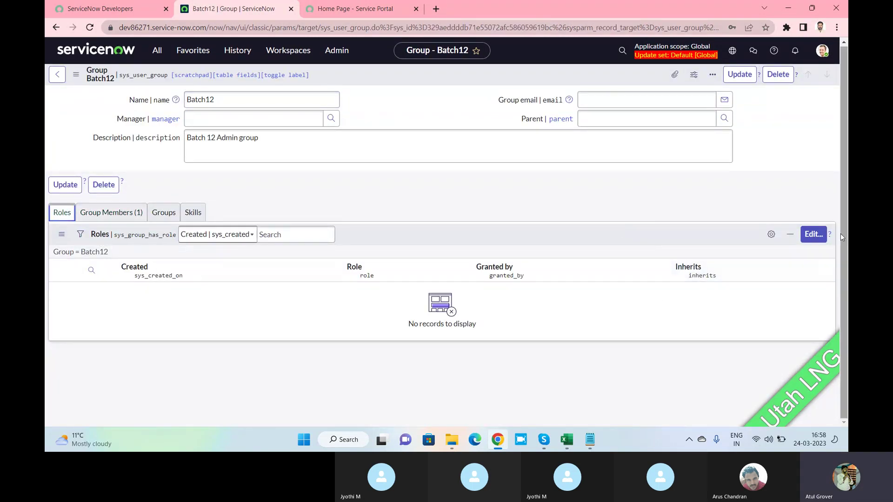
click(820, 237)
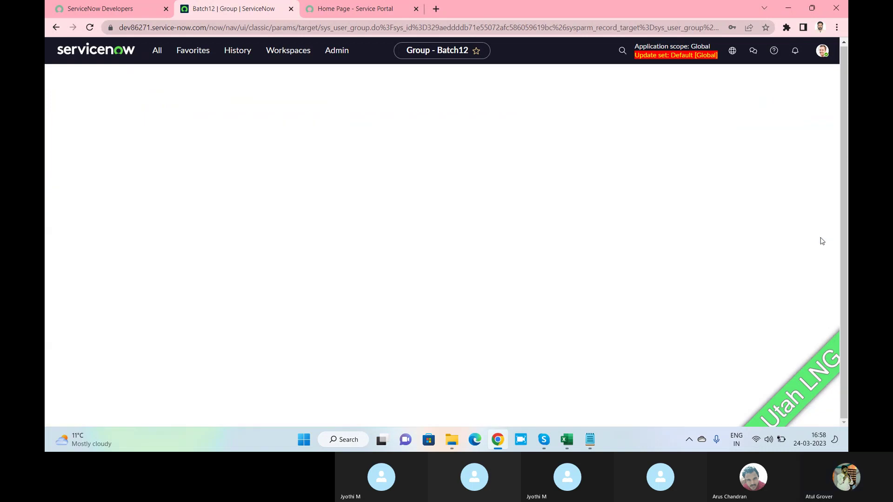
Search for admin, move it into Batch12's Roles list, and save.
click(332, 195)
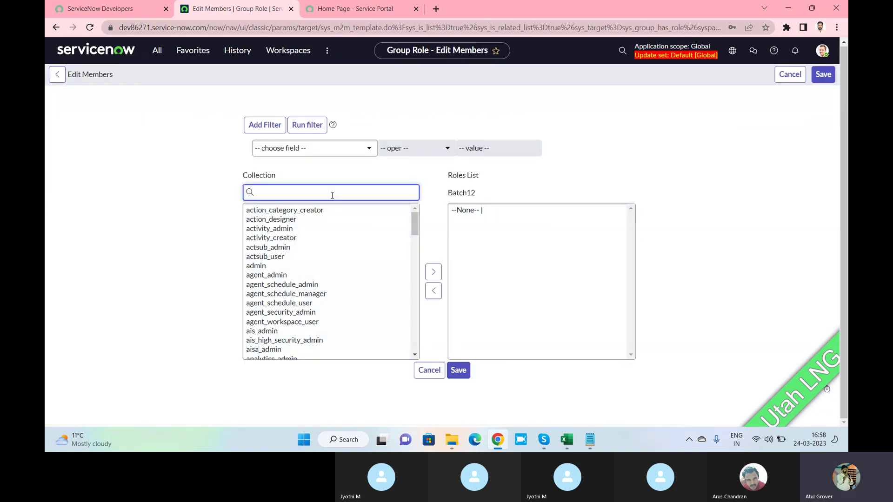
text(admin)
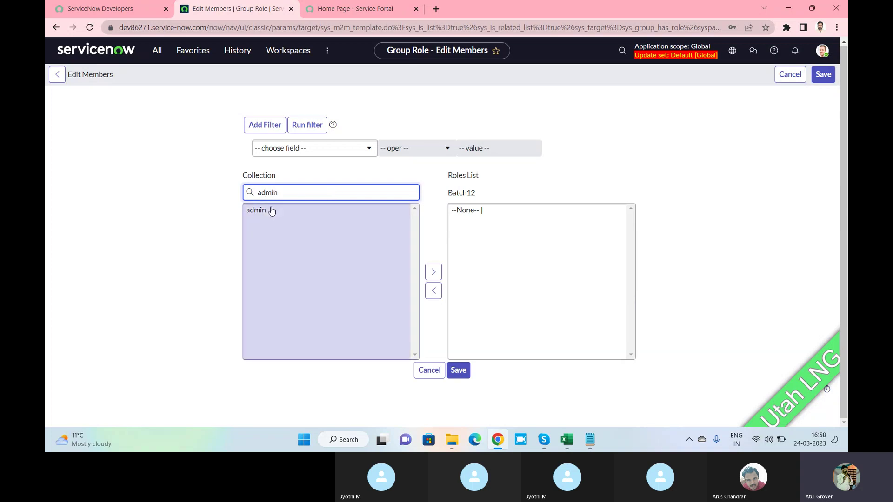
click(259, 211)
click(429, 272)
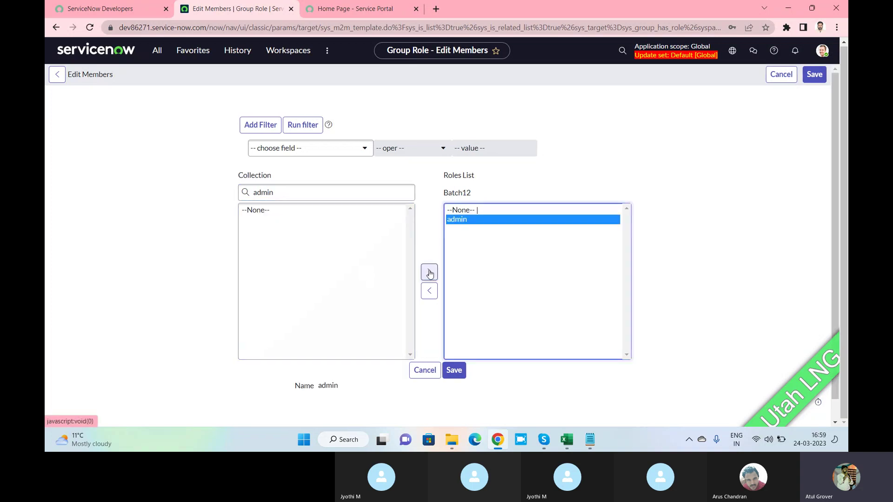
click(456, 372)
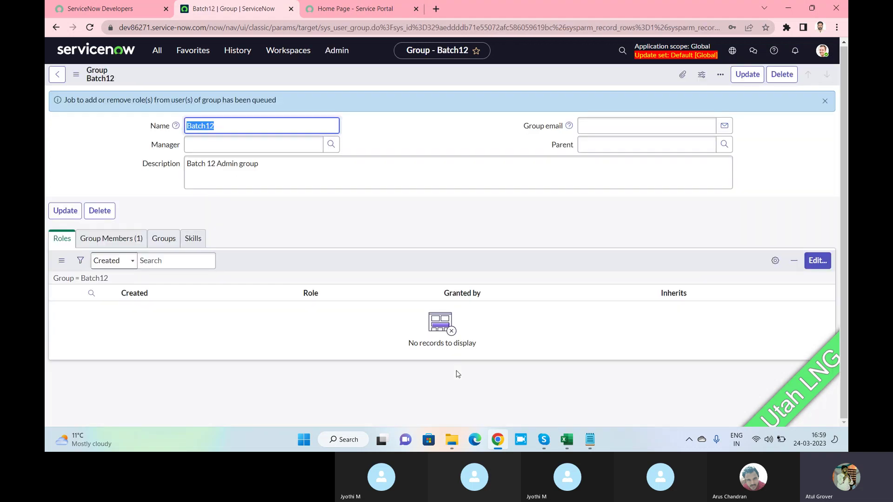
Reload the Batch12 form to confirm the admin role and arus arus as member.
right_click(407, 79)
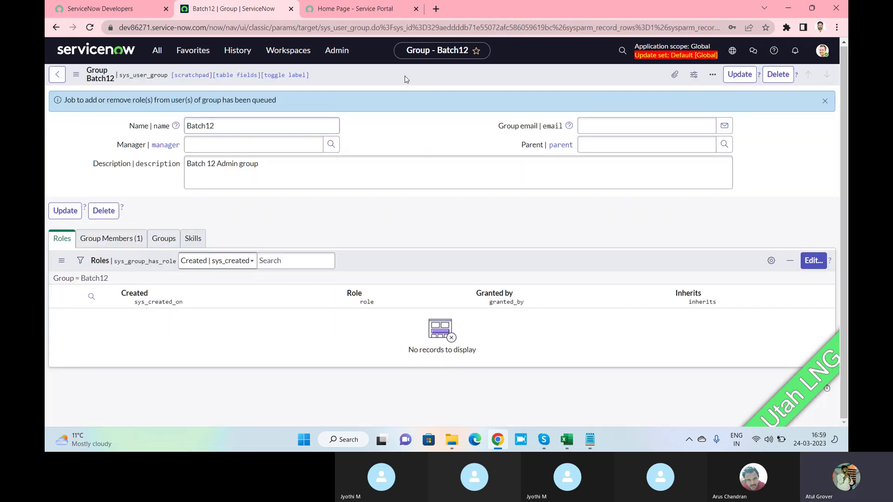
click(434, 222)
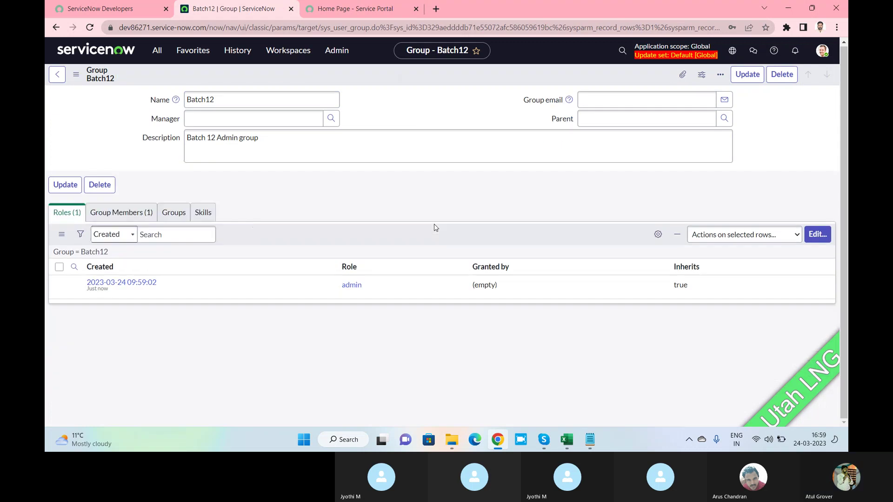
click(121, 213)
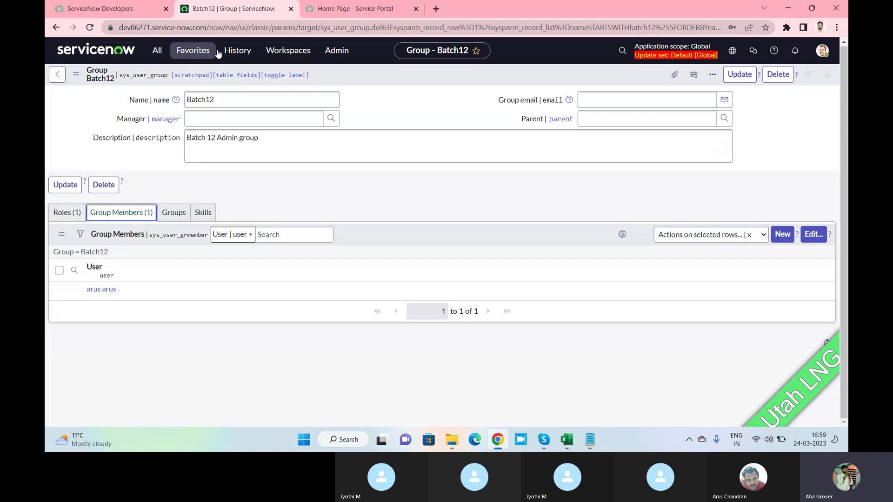
click(393, 148)
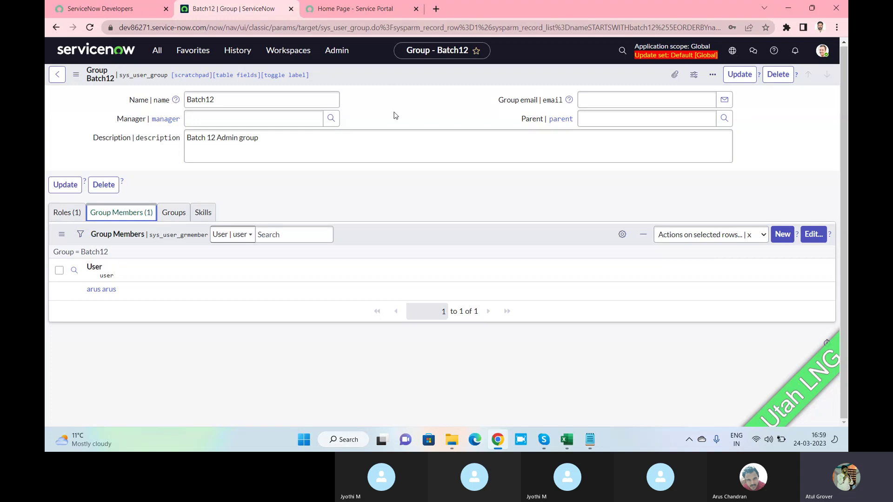
Impersonate the Batch12 group's member, picked from Recent Impersonations in the avatar menu.
click(822, 52)
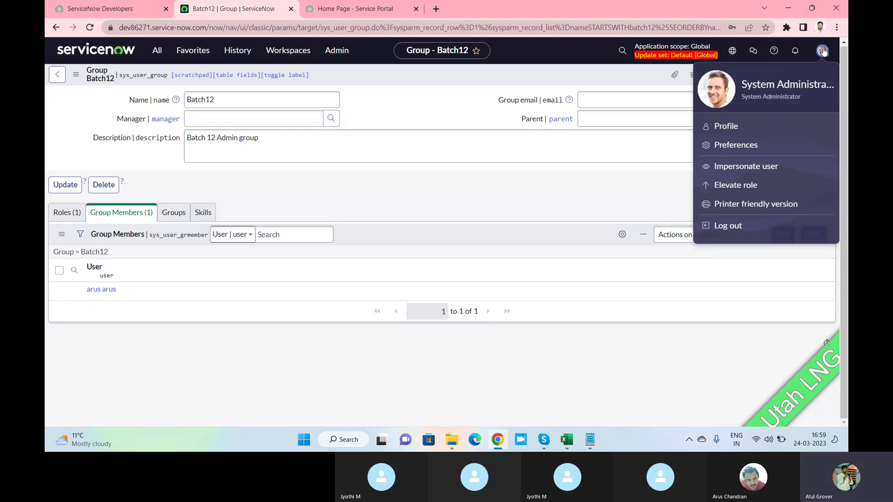
click(740, 166)
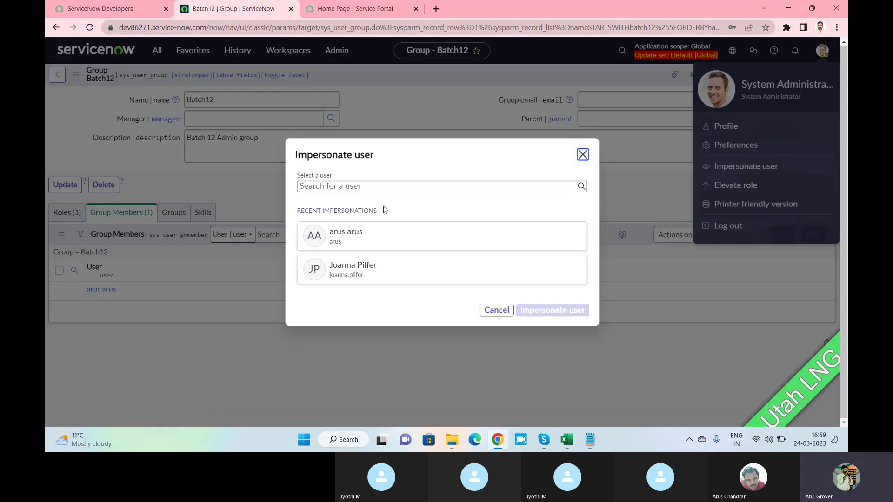
click(347, 235)
click(543, 311)
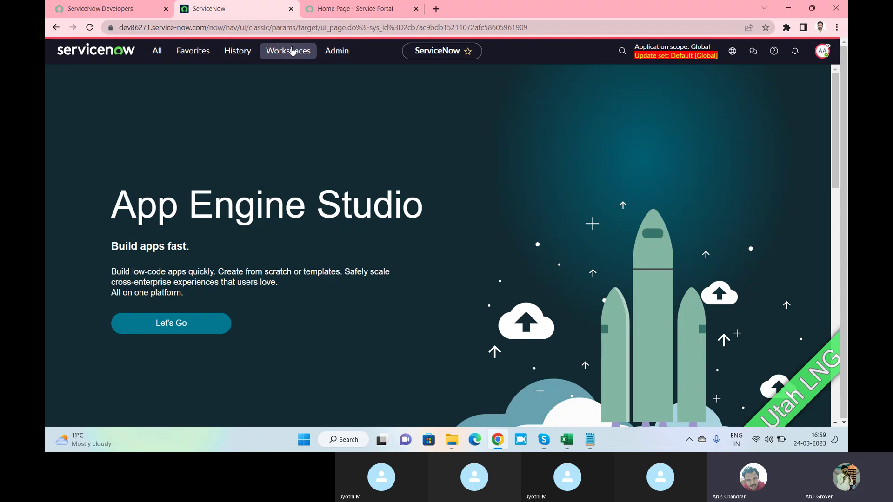
click(157, 51)
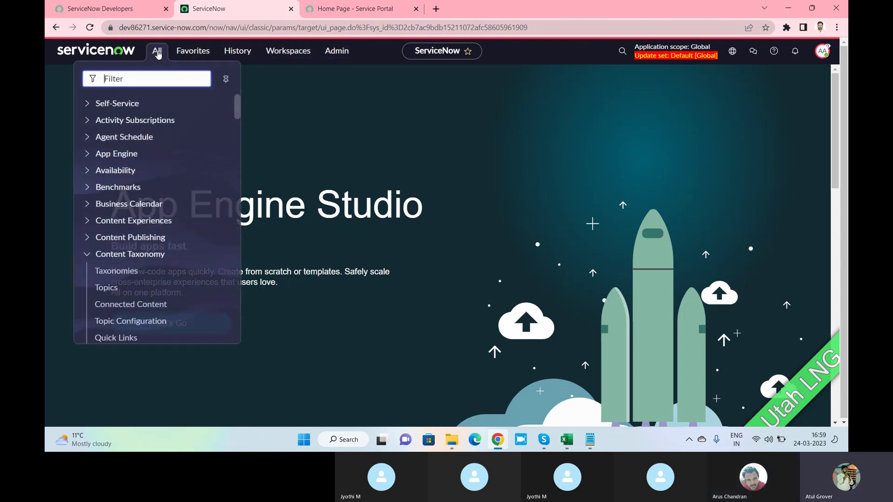
mouse_move(236, 100)
mouse_down()
mouse_move(235, 145)
mouse_move(234, 102)
mouse_up()
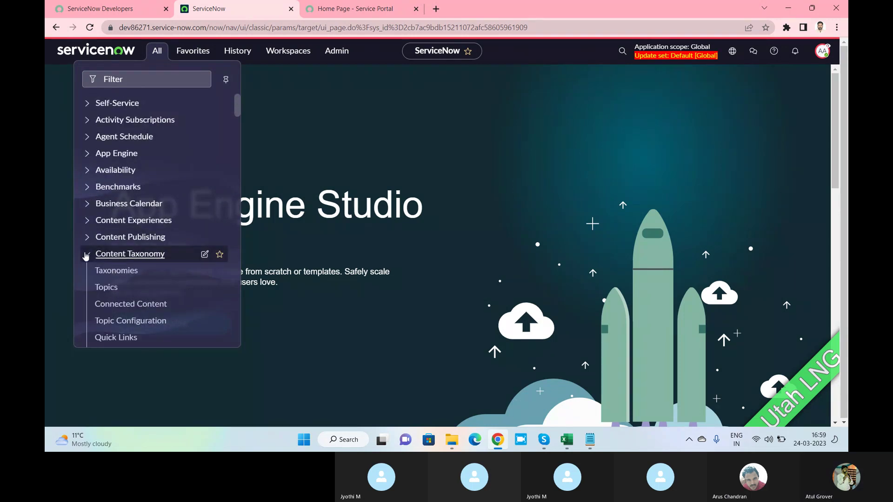
click(87, 253)
drag(236, 104, 237, 139)
scroll(185, 159, up, 5)
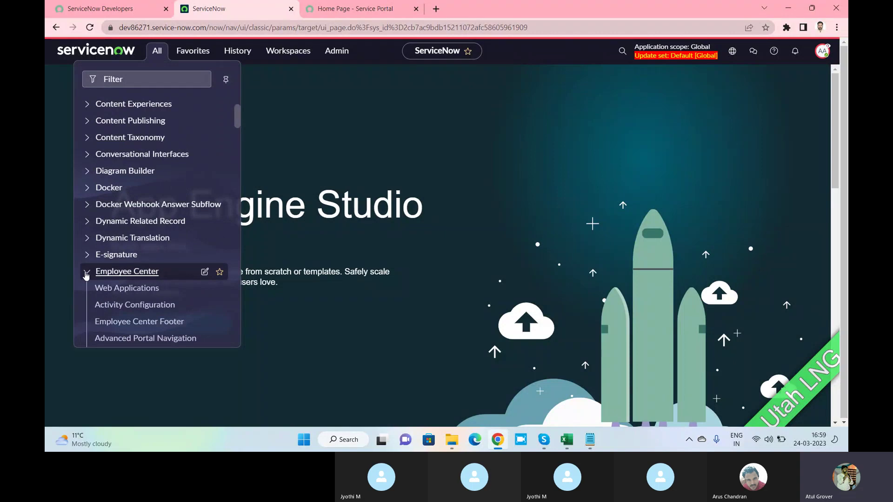
click(96, 269)
drag(237, 119, 238, 203)
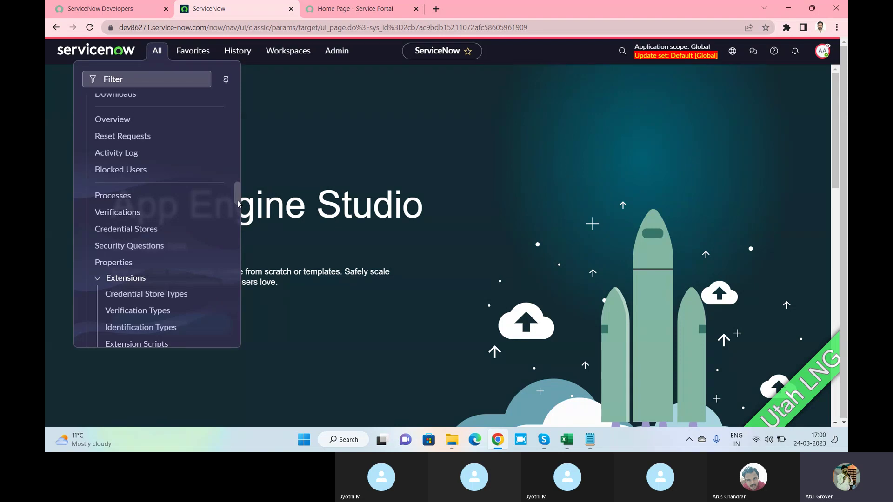
drag(238, 204, 239, 87)
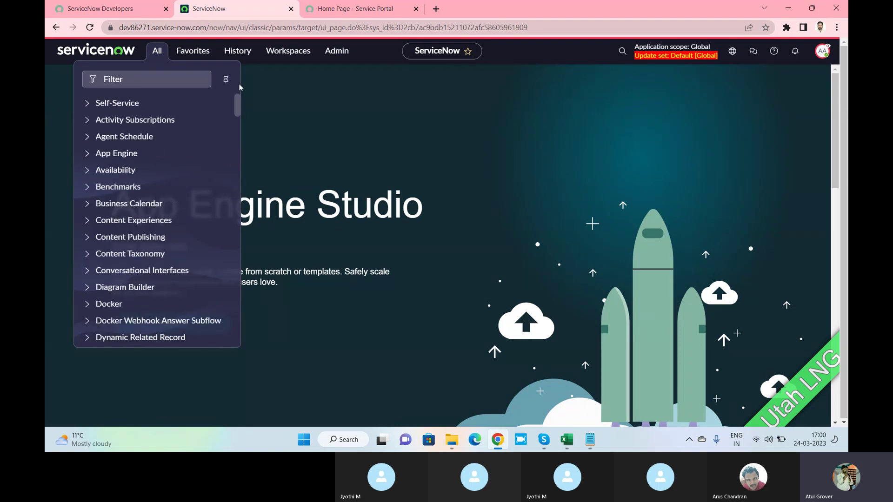
click(355, 113)
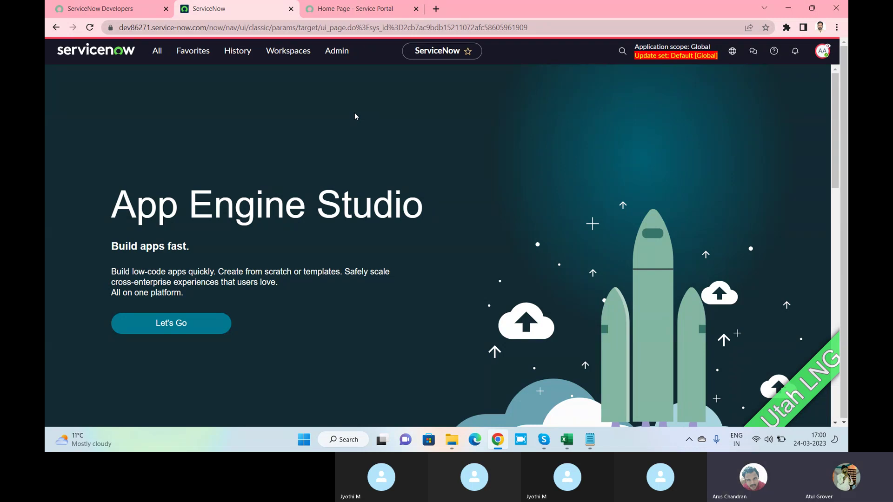
End the impersonation to return to the admin session, then bring the USER MGMT Notepad notes forward.
click(824, 50)
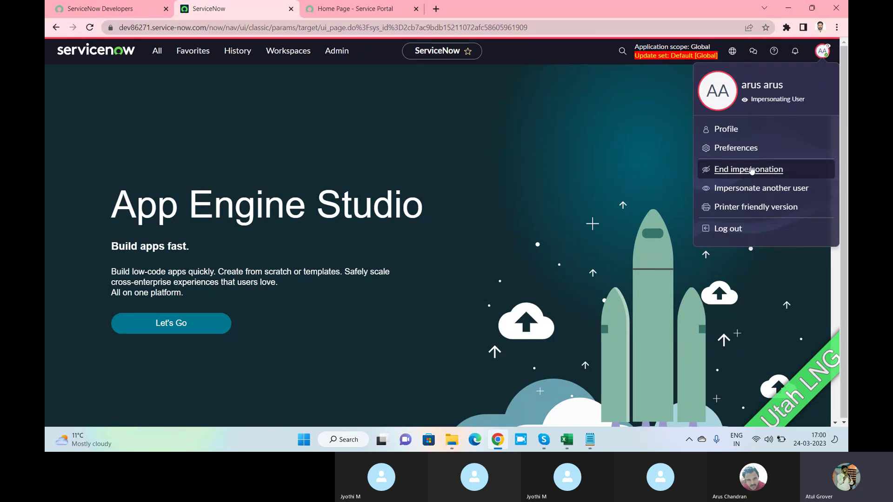
click(749, 170)
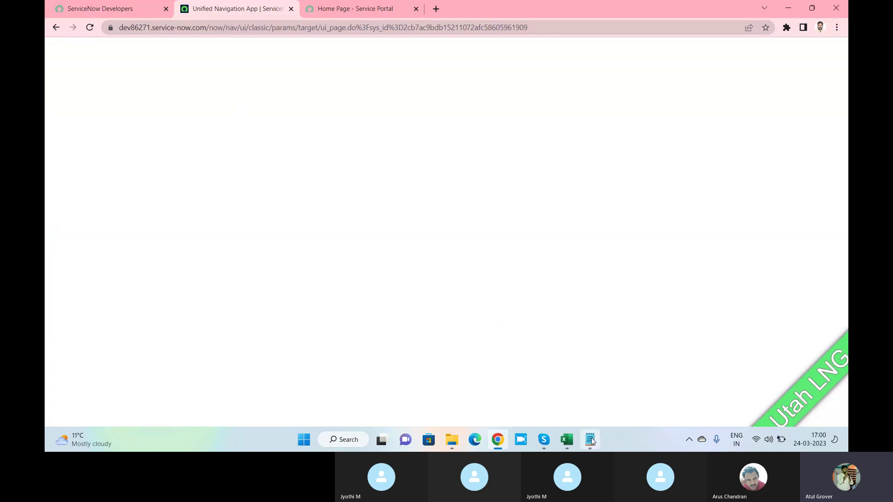
click(590, 440)
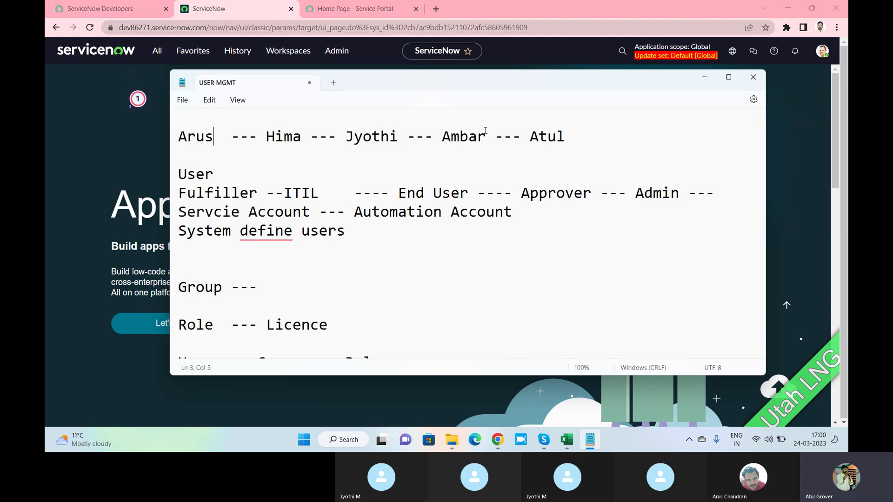
drag(486, 137, 164, 138)
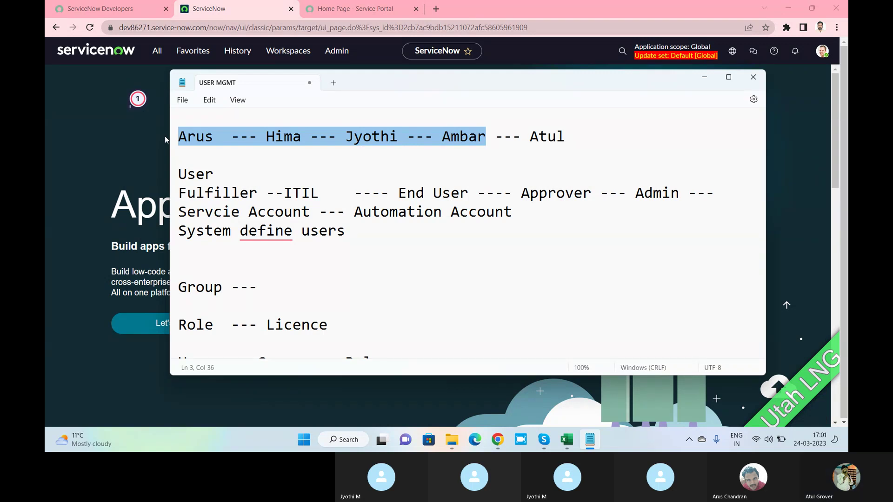
Open the Batch12 member's record from User Administration > Users, filtered by User ID.
click(158, 54)
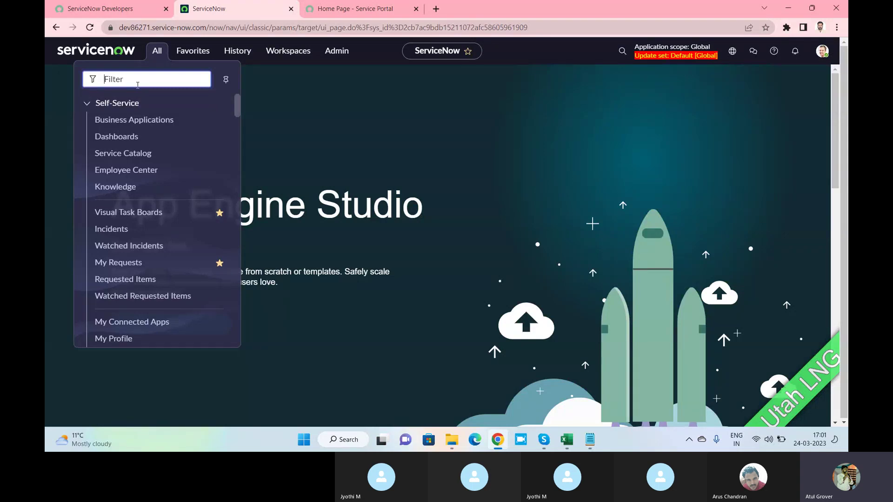
text(user a)
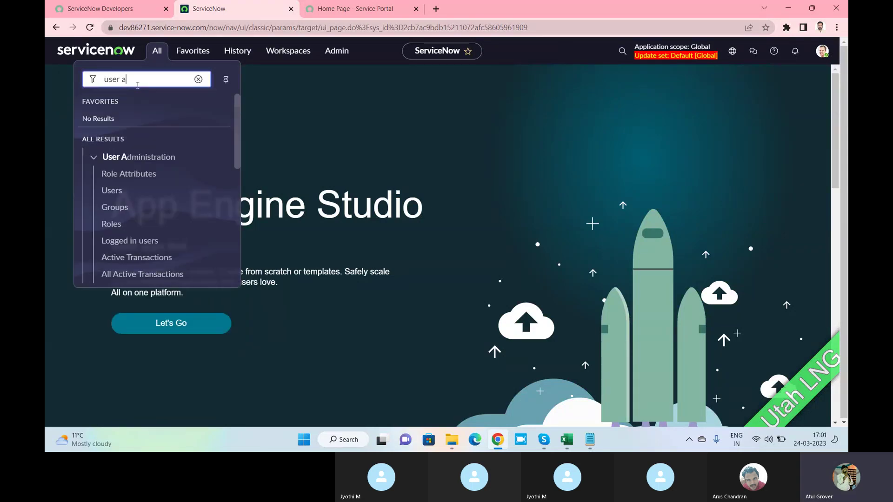
click(111, 191)
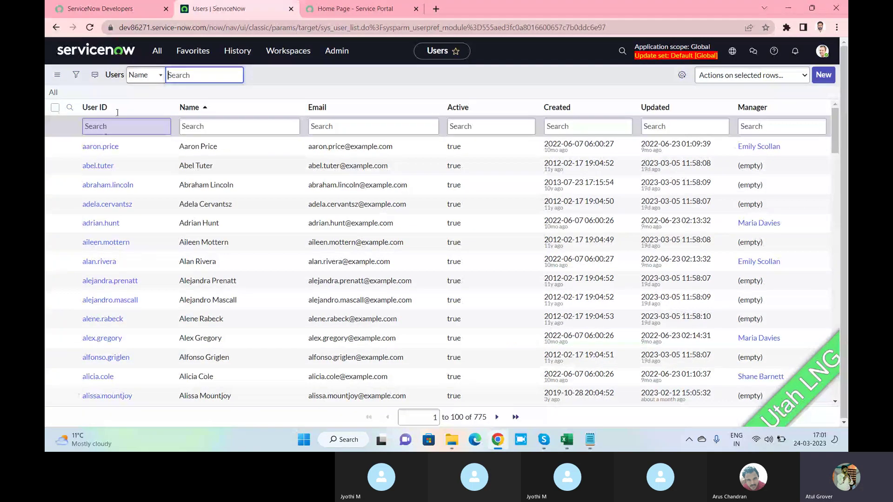
click(112, 127)
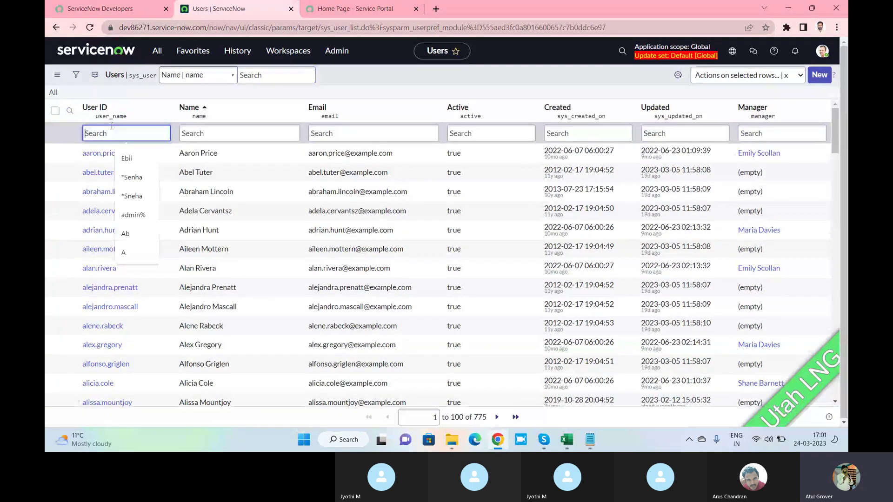
text(arus)
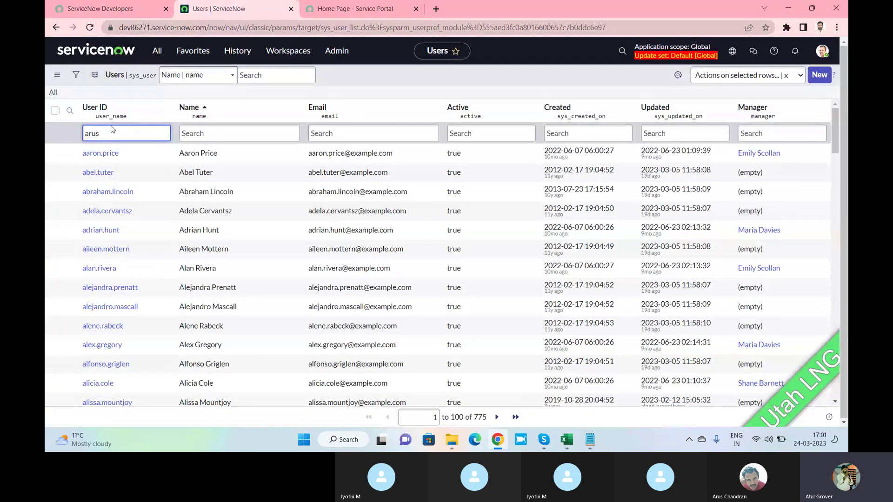
key(Return)
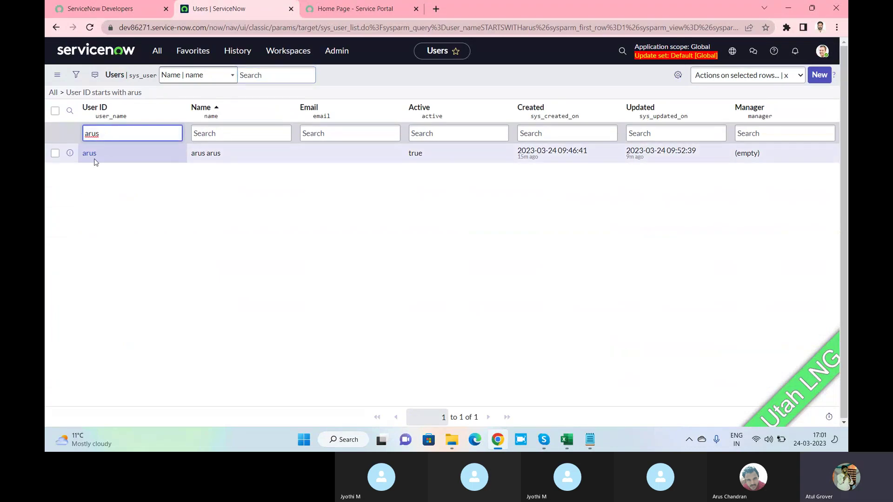
click(90, 155)
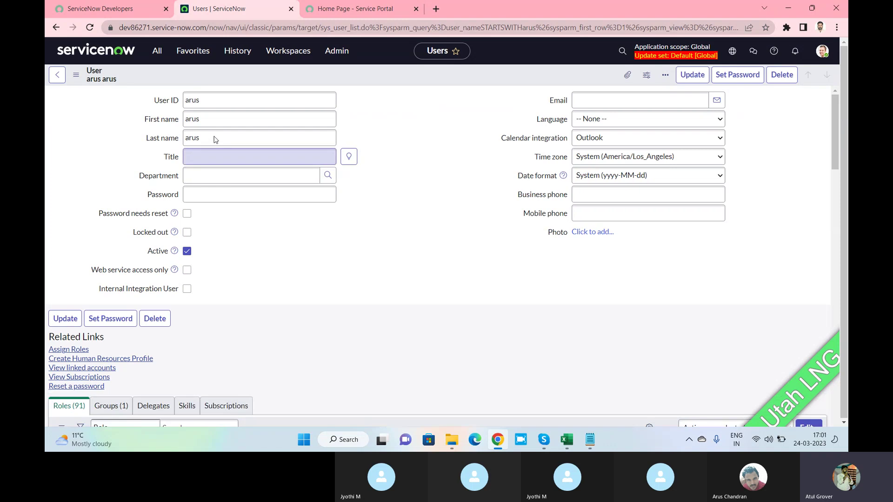
Replace the user's last name with Batch12 and save the user record.
click(153, 138)
text(Batch12)
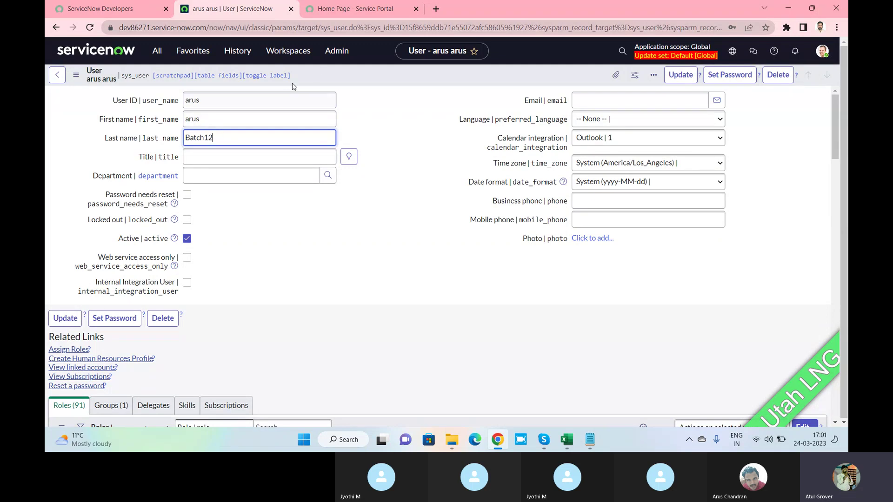
right_click(319, 70)
click(338, 75)
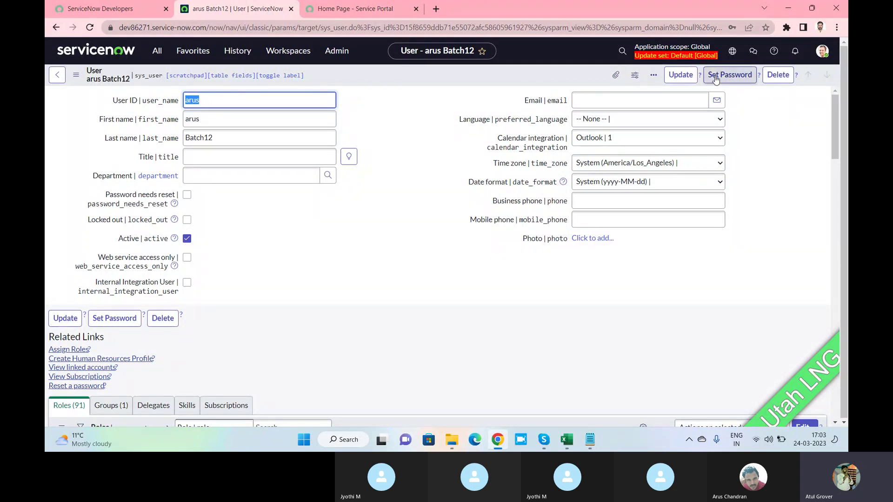
click(823, 51)
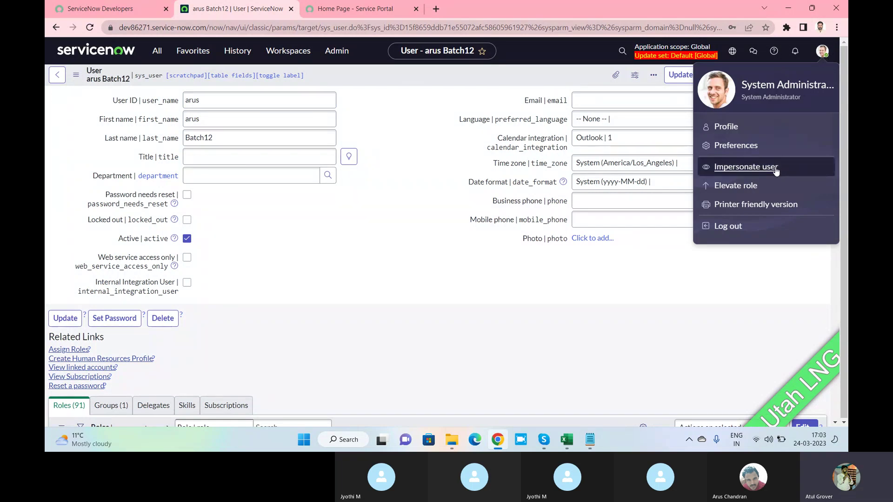
click(776, 170)
click(403, 190)
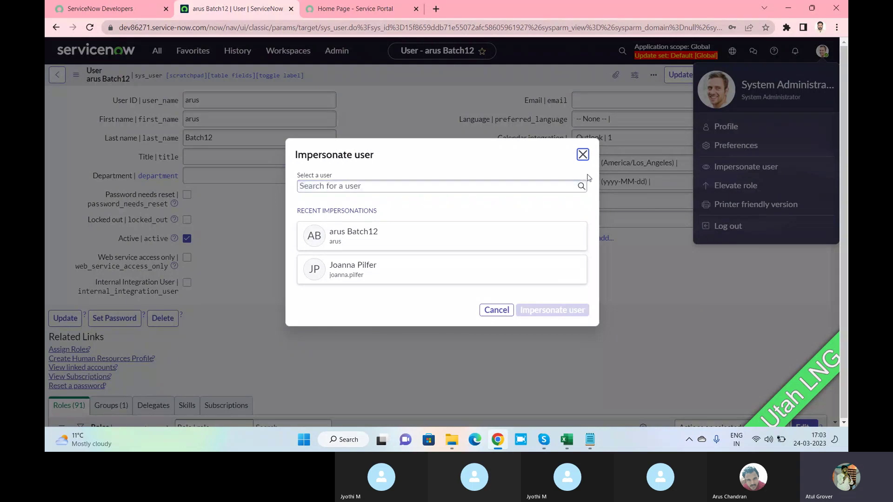
click(583, 154)
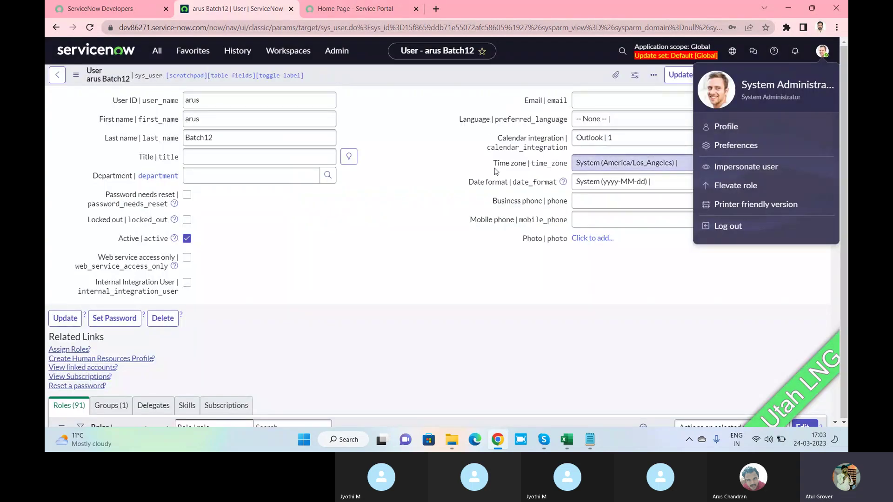
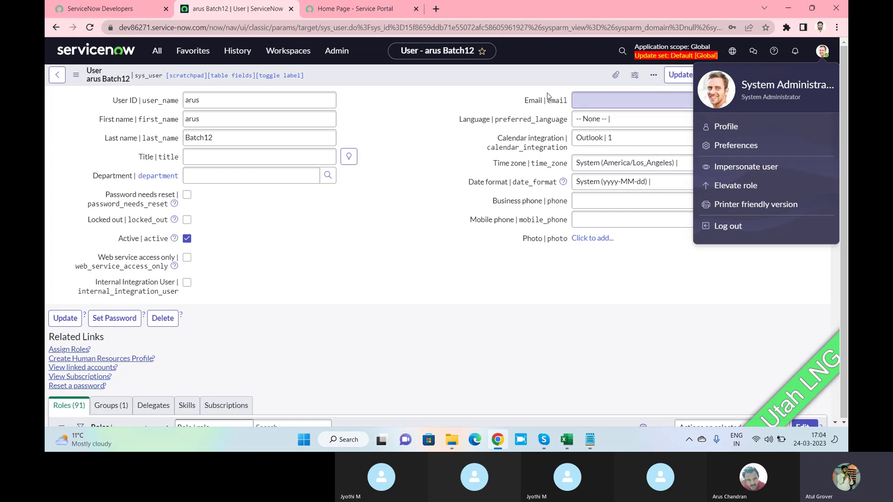
Open the System Administrator's own profile and switch the user form to the Default view.
click(726, 127)
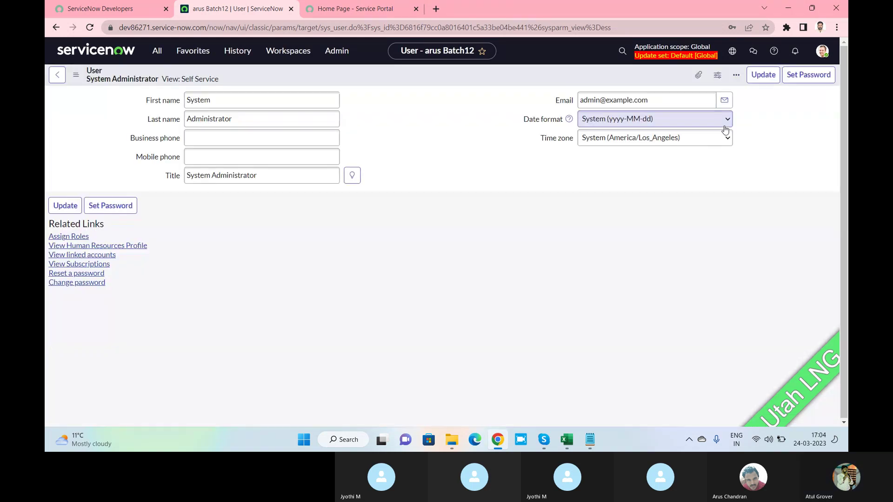
click(76, 76)
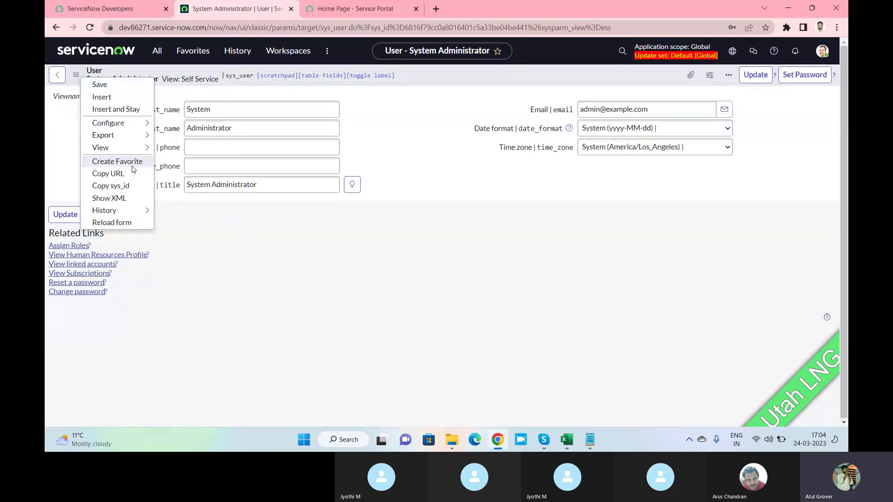
mouse_move(140, 148)
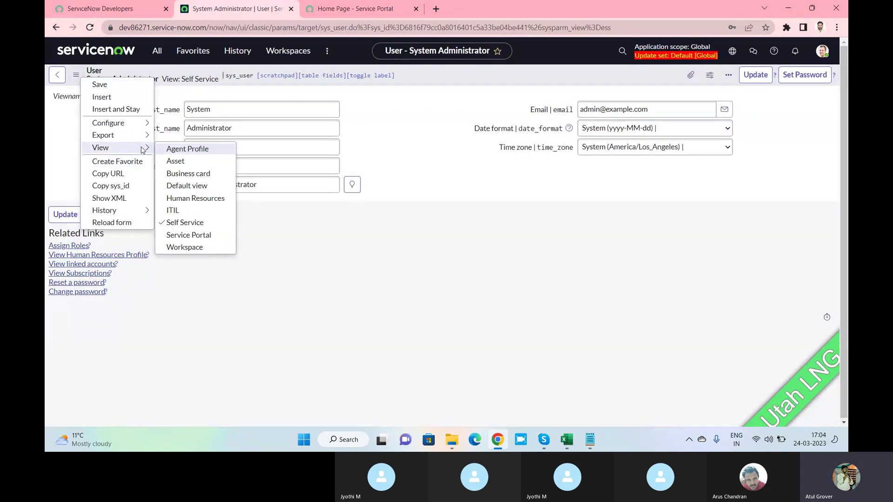
click(182, 190)
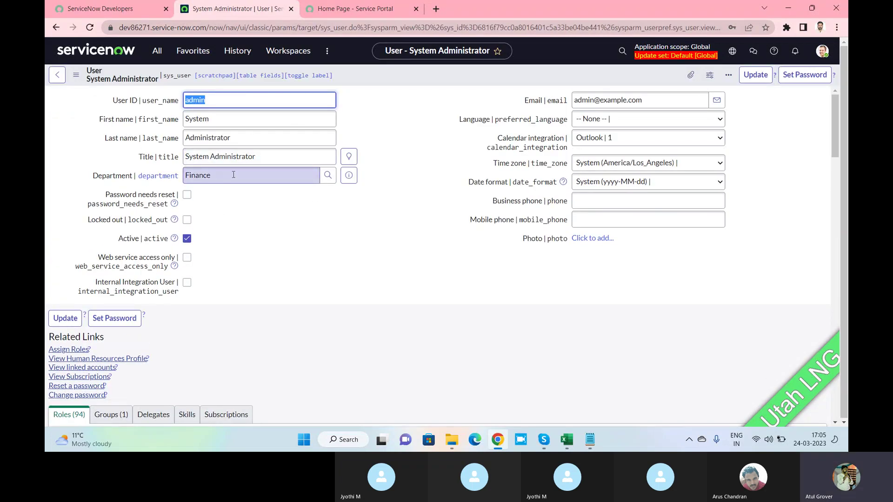
double_click(233, 175)
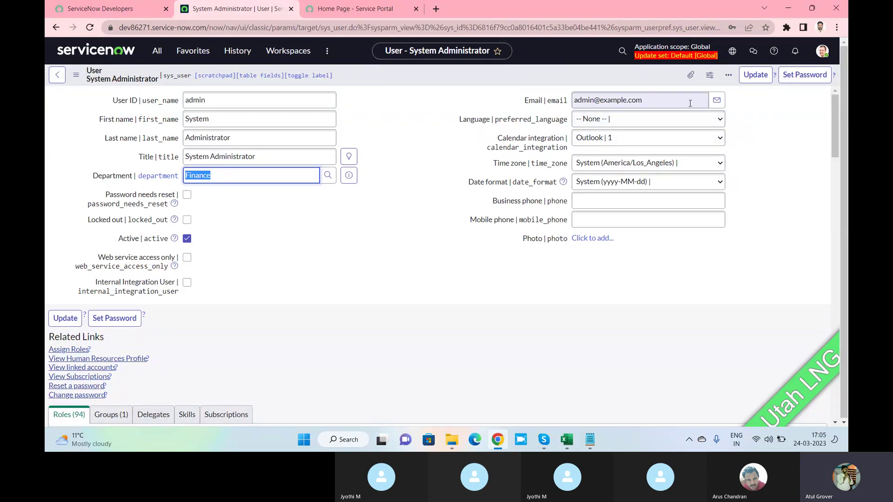
Open Set Password and close it unsaved, then review the profile's 94 roles.
click(785, 79)
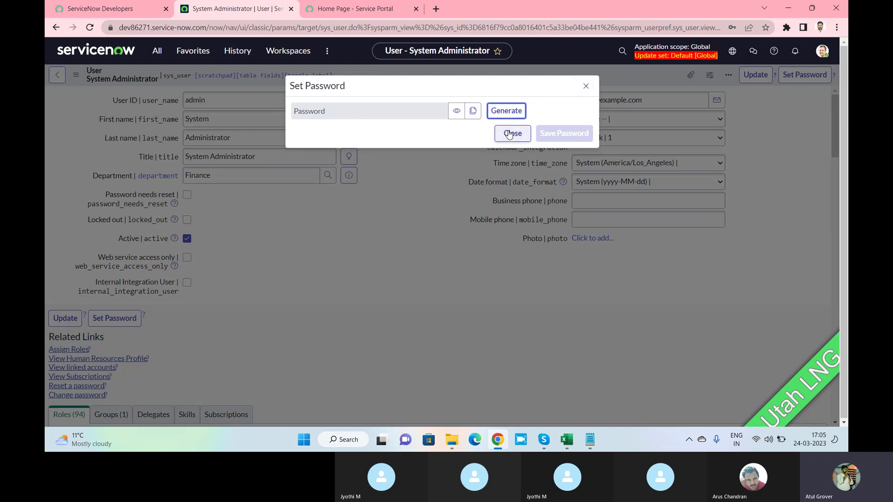
click(586, 86)
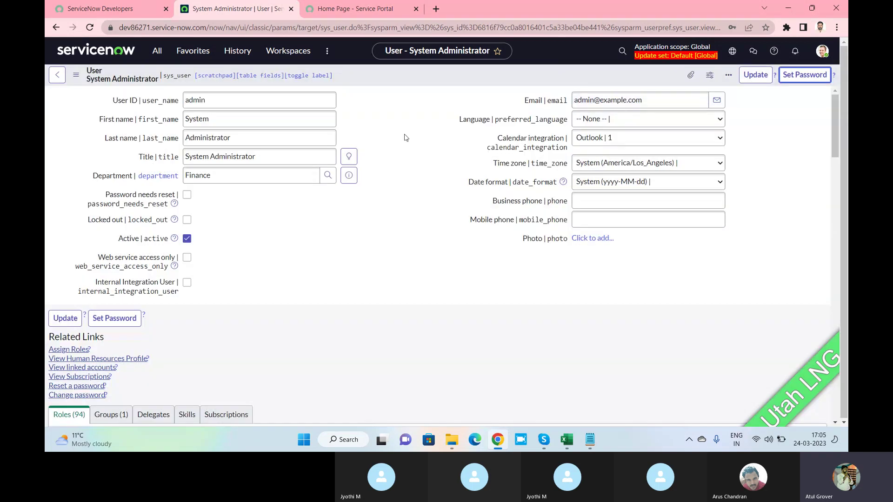
scroll(389, 136, down, 7)
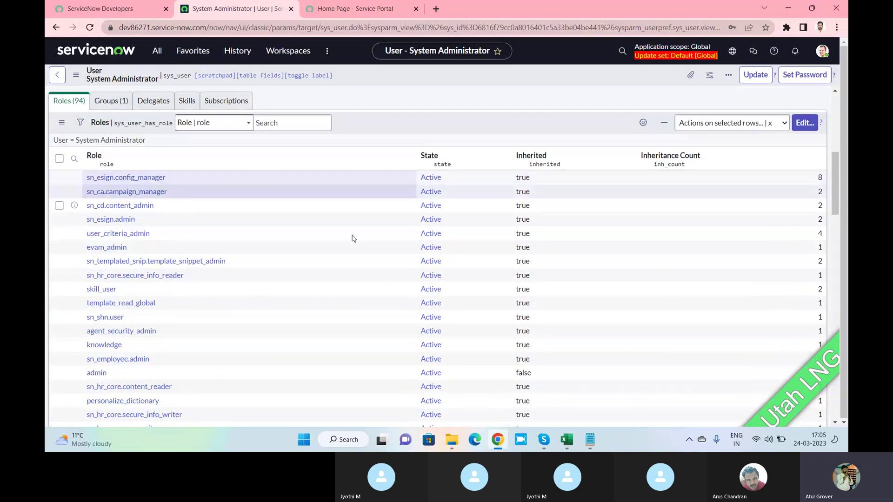
scroll(167, 180, down, 3)
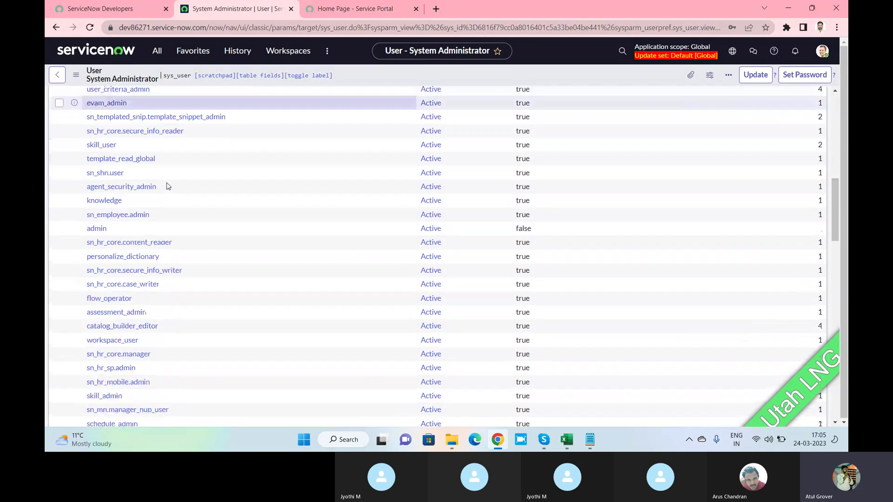
scroll(167, 182, up, 10)
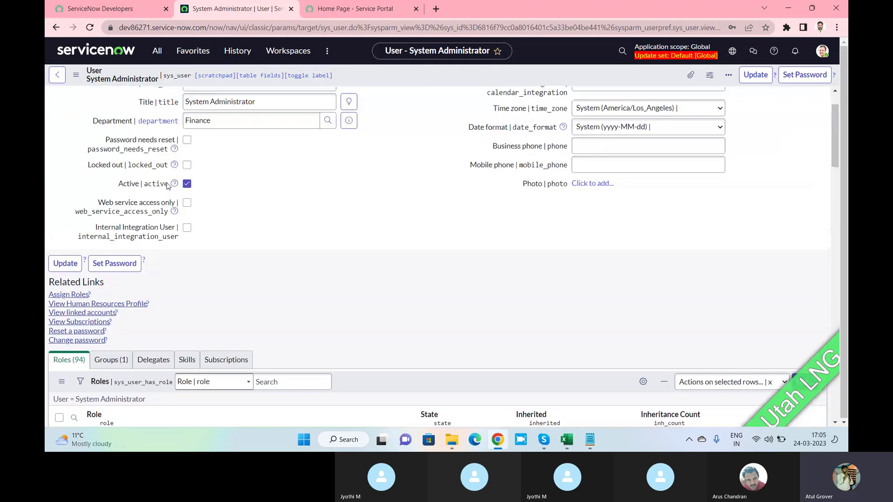
click(157, 51)
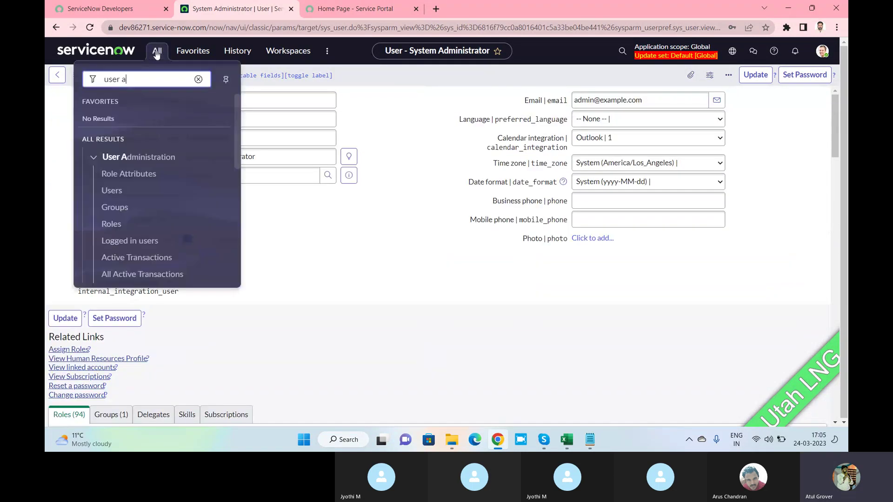
Open the admin role from the Roles list and read its description and 11 contained roles.
click(111, 224)
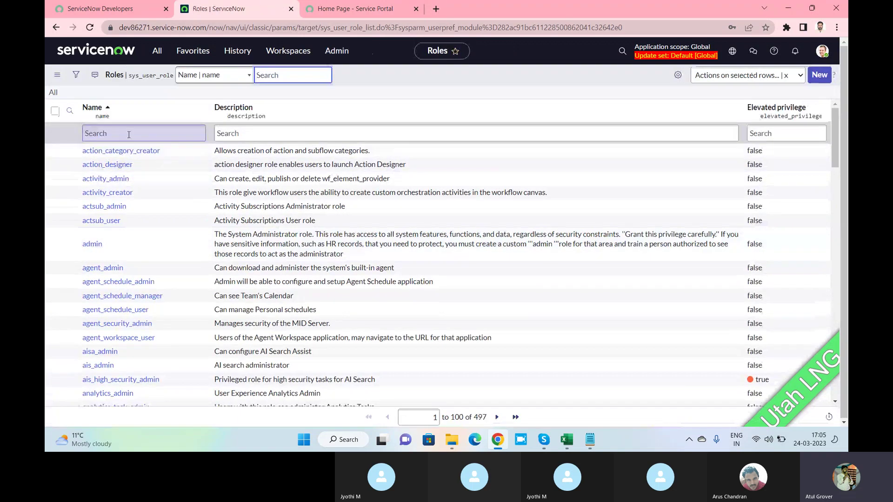
click(92, 246)
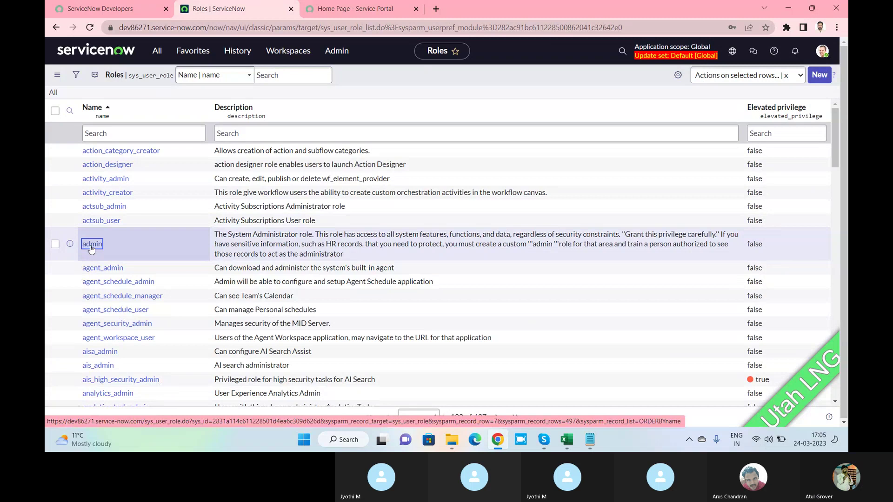
click(91, 244)
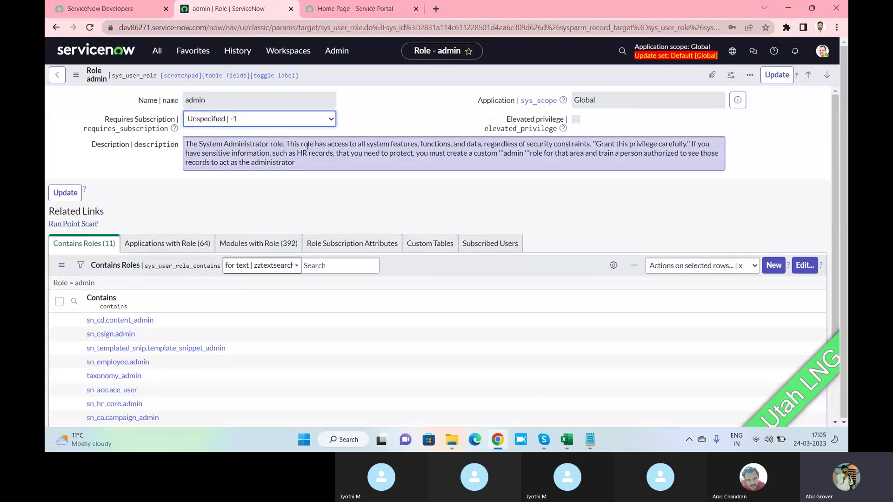
drag(307, 145, 591, 147)
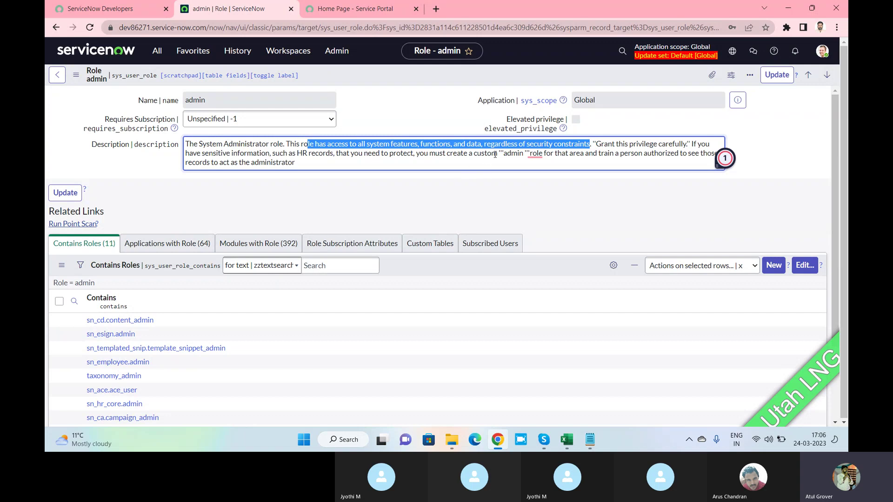
drag(495, 155, 542, 155)
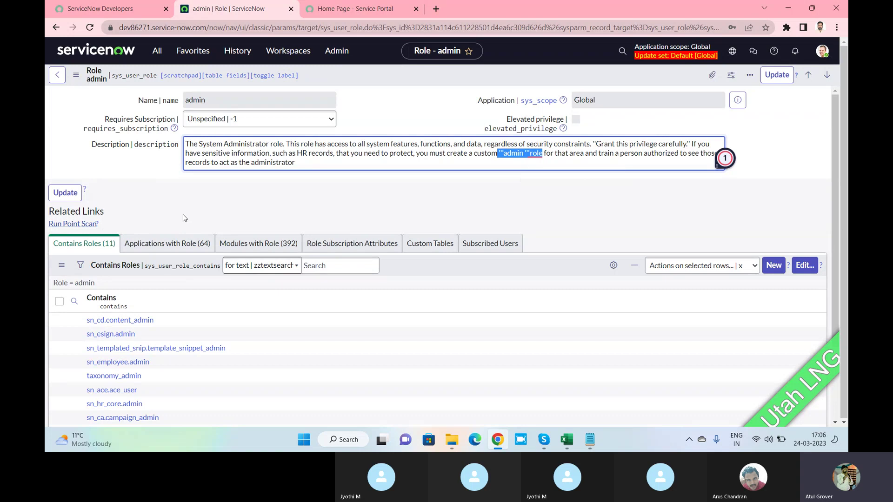
scroll(185, 219, down, 1)
scroll(134, 244, down, 1)
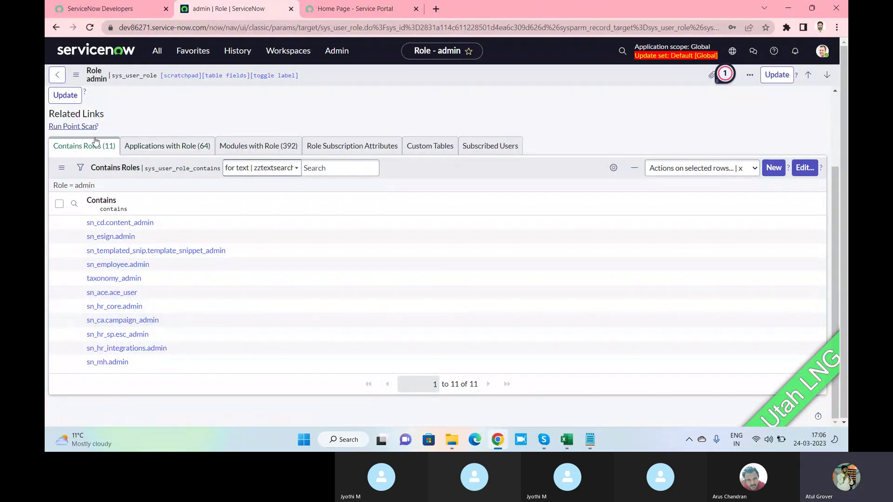
Browse the admin role's Applications with Role, filtering titles by 'incide' and then 'Tables'.
click(160, 145)
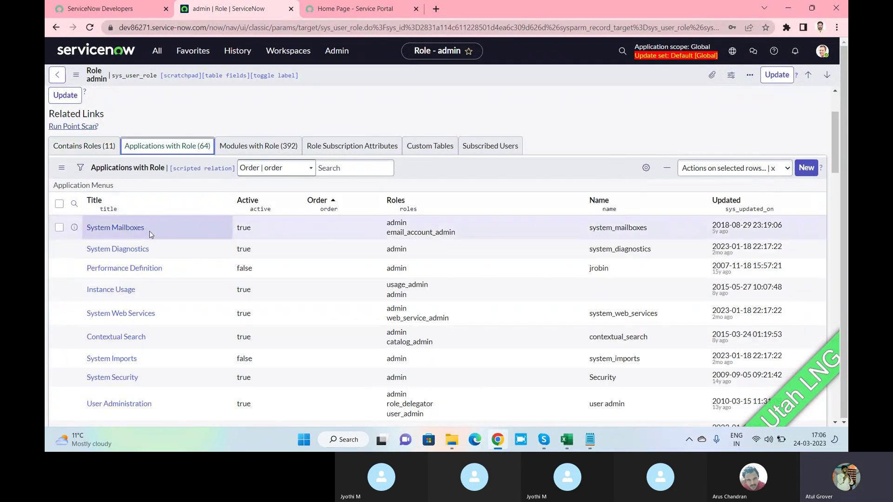
scroll(158, 219, down, 1)
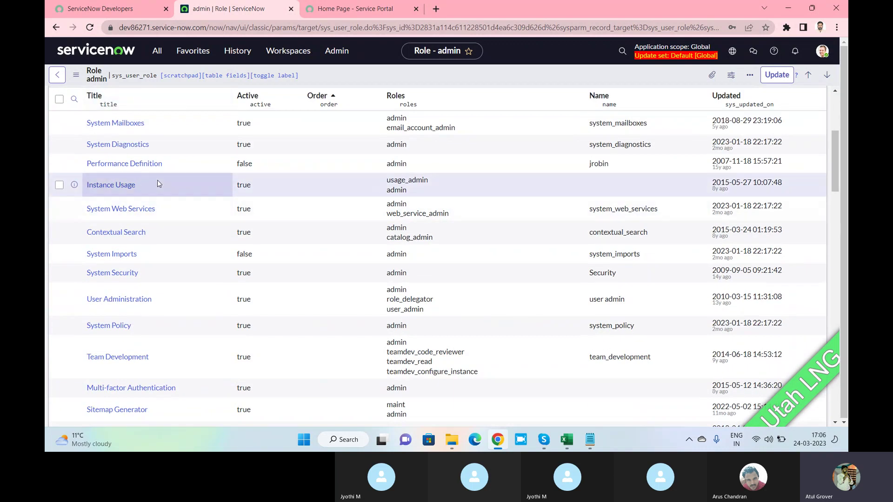
scroll(157, 180, up, 2)
scroll(164, 199, down, 3)
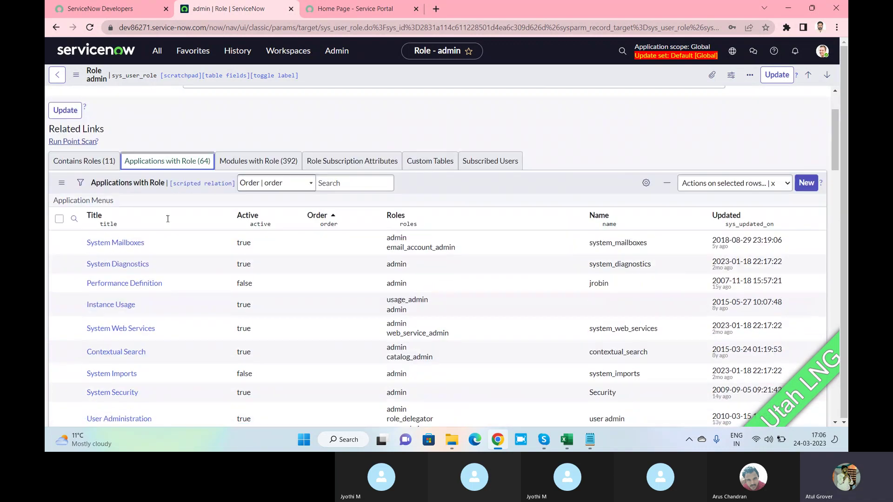
scroll(109, 214, down, 3)
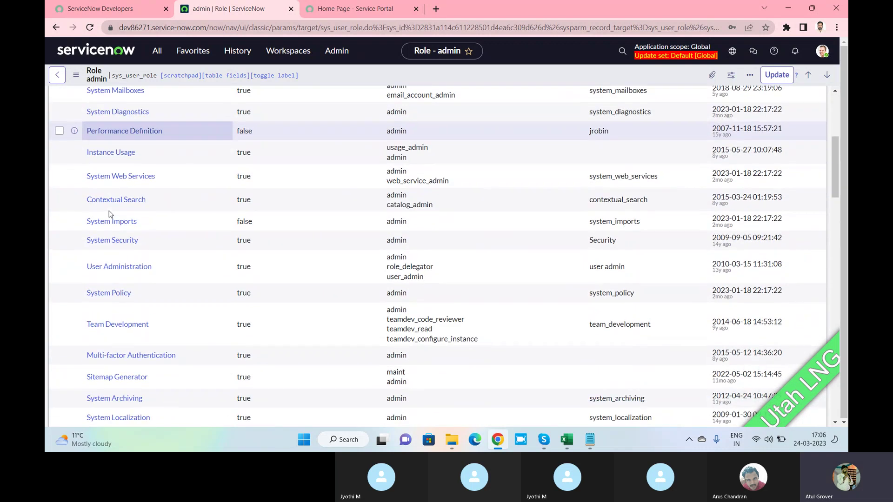
scroll(74, 258, up, 5)
click(75, 258)
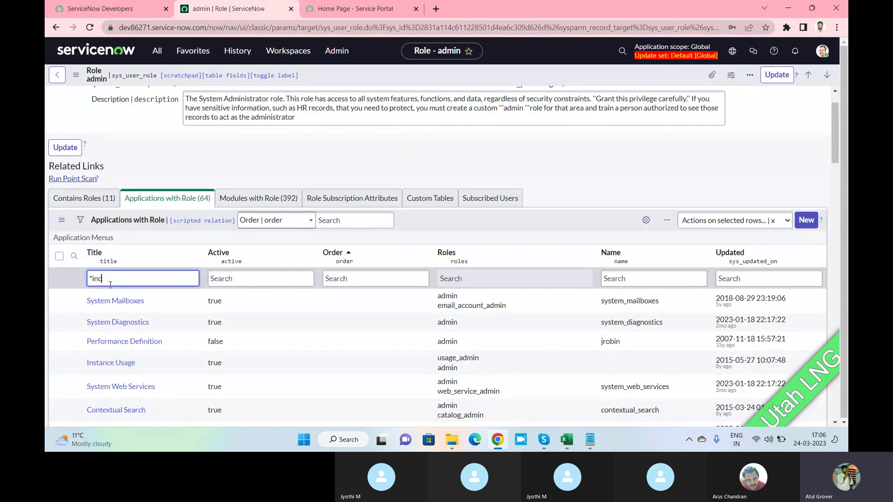
key(Return)
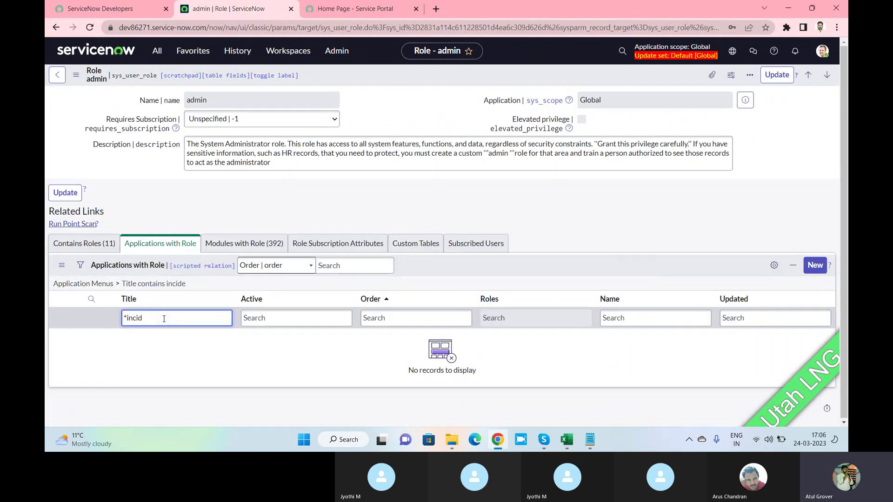
key(BackSpace)
key(BackSpace)
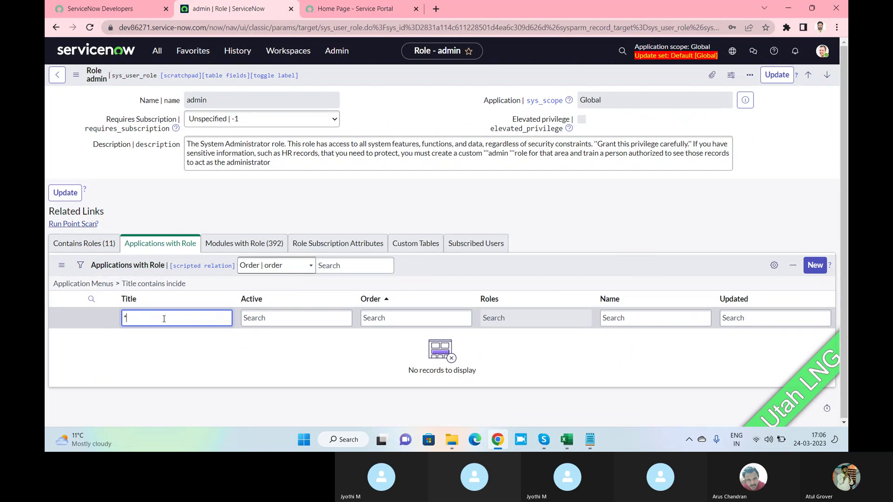
text(Tables)
key(Return)
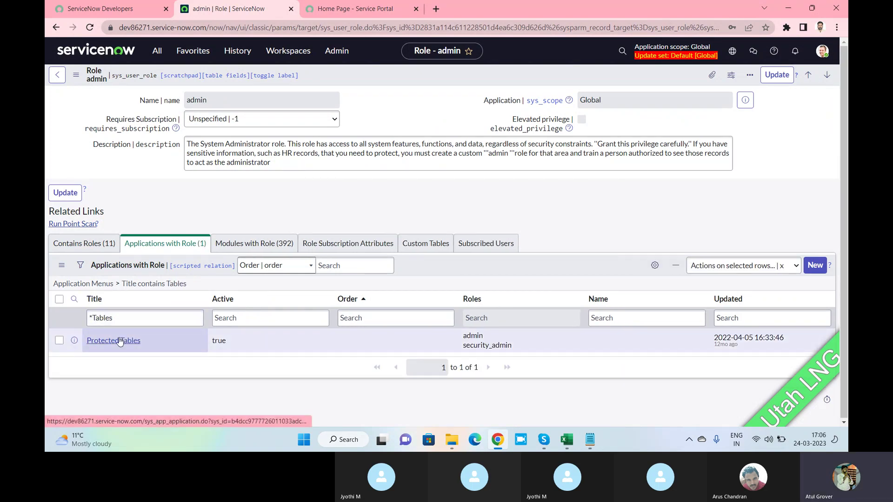
Review the modules requiring the admin role, then return to its contained roles.
click(261, 245)
scroll(225, 288, down, 1)
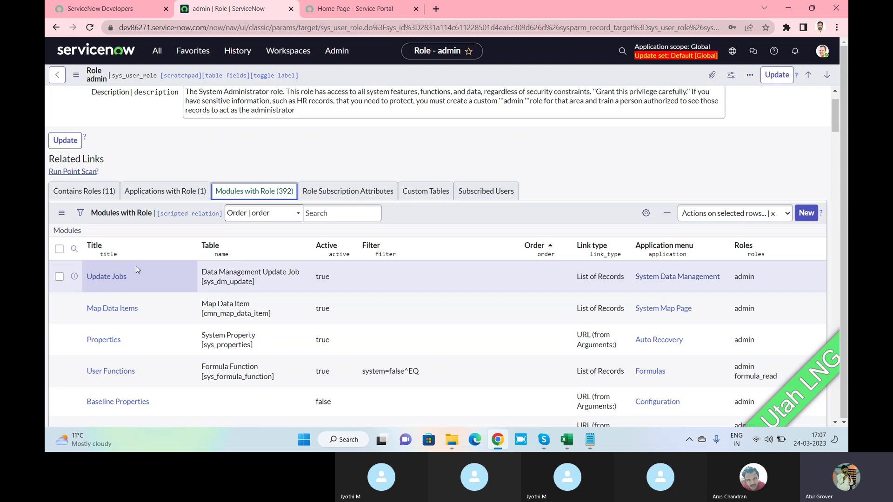
scroll(141, 263, down, 3)
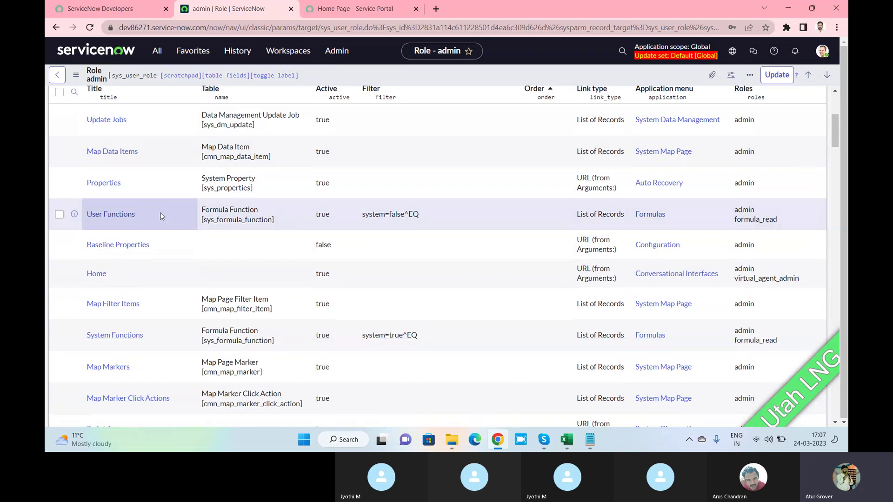
scroll(162, 216, up, 5)
click(81, 246)
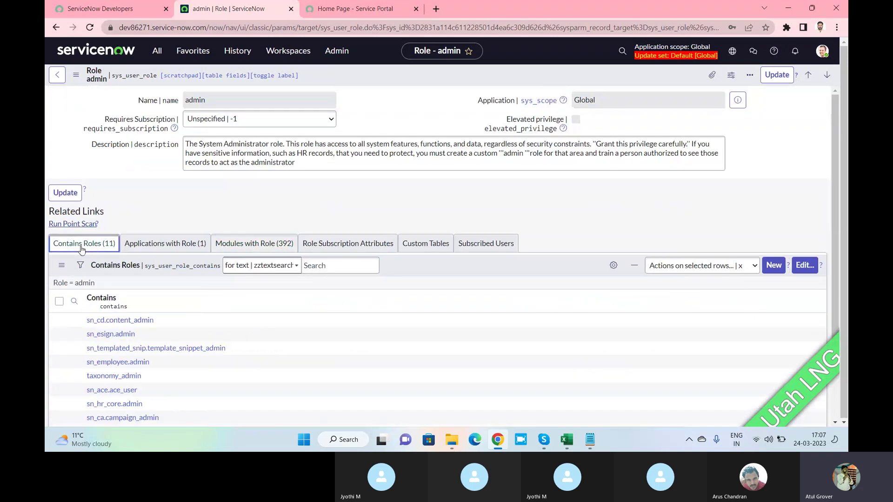
Drill through sn_cd.content_admin and sn_cd.content_manager to sn_esign.config_manager, then reopen the Roles list.
scroll(191, 195, down, 2)
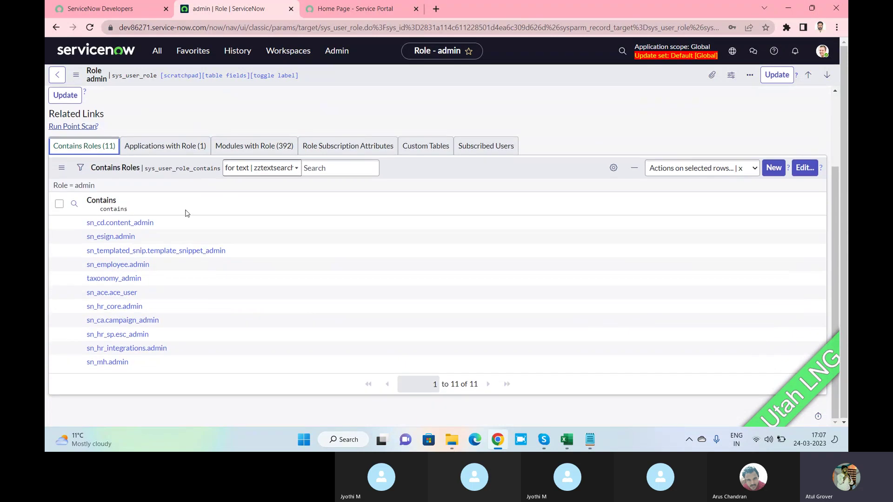
click(109, 223)
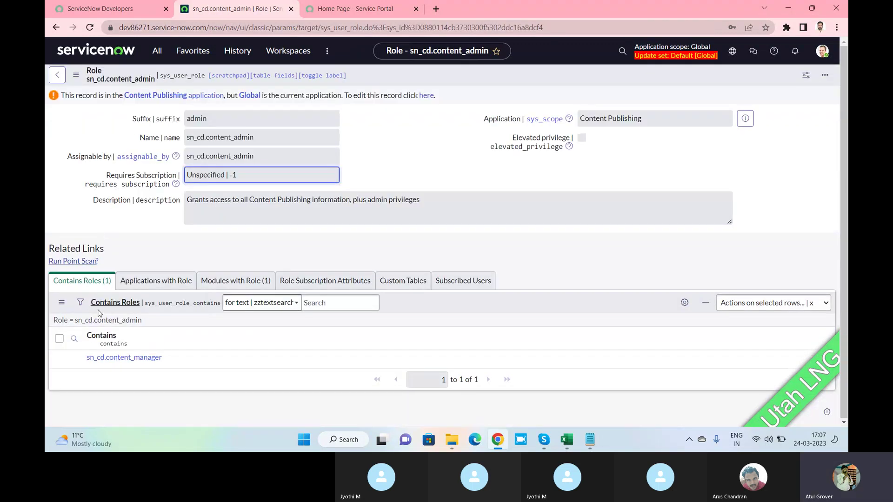
click(119, 360)
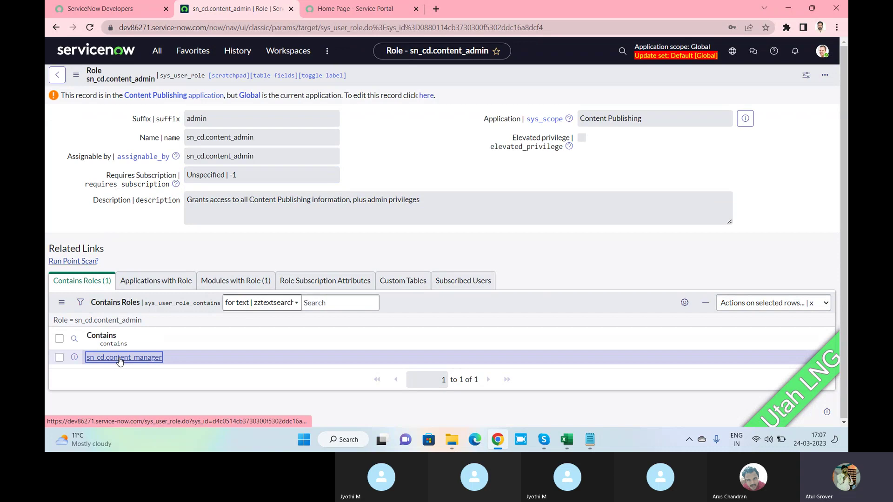
scroll(111, 334, down, 1)
click(125, 349)
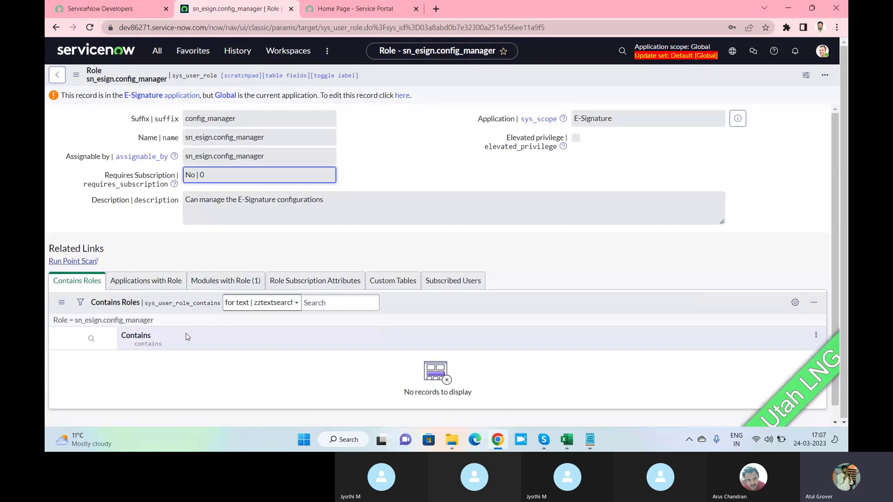
click(156, 52)
click(105, 225)
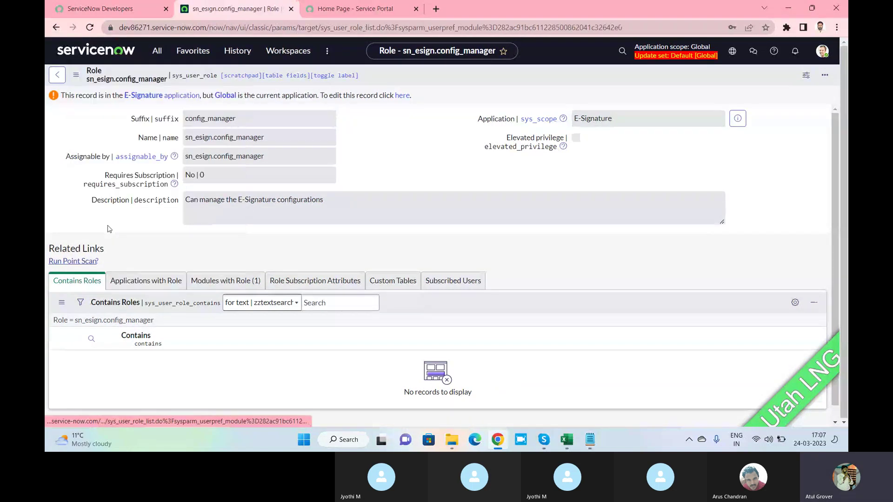
Filter the roles by name ITIL and open the itil role record.
click(120, 134)
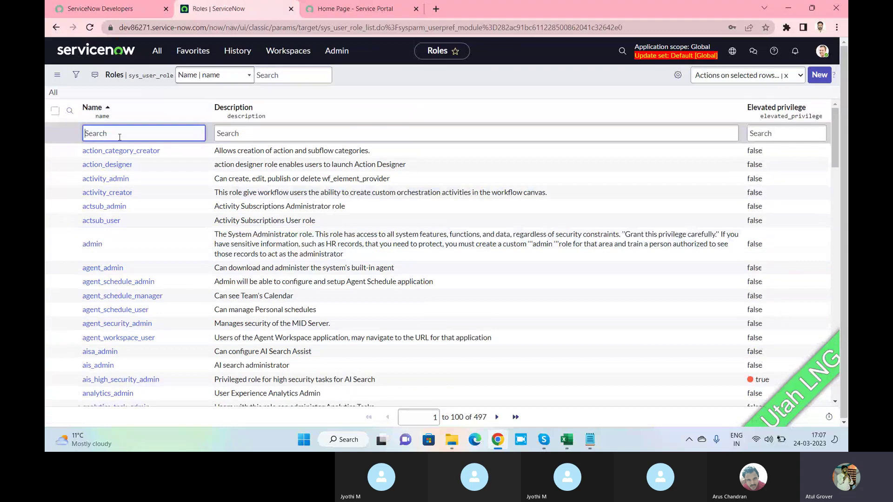
text(ITUL)
key(Return)
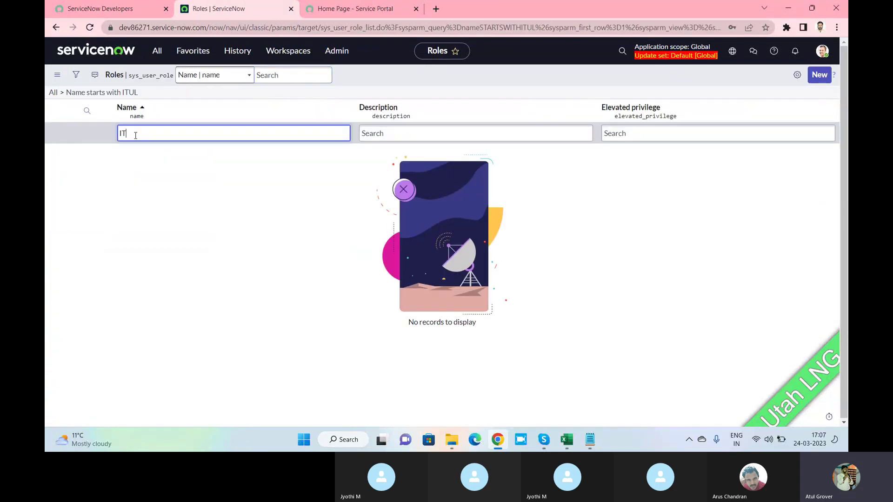
key(Return)
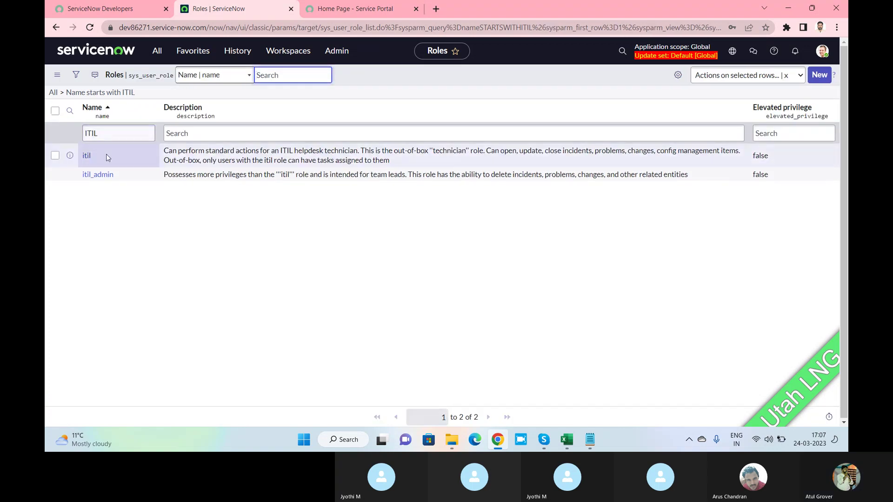
click(86, 156)
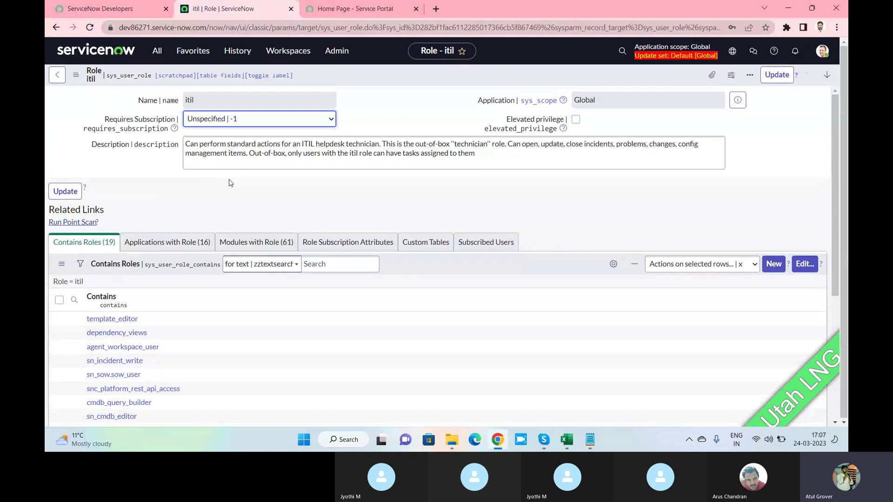
scroll(128, 224, down, 2)
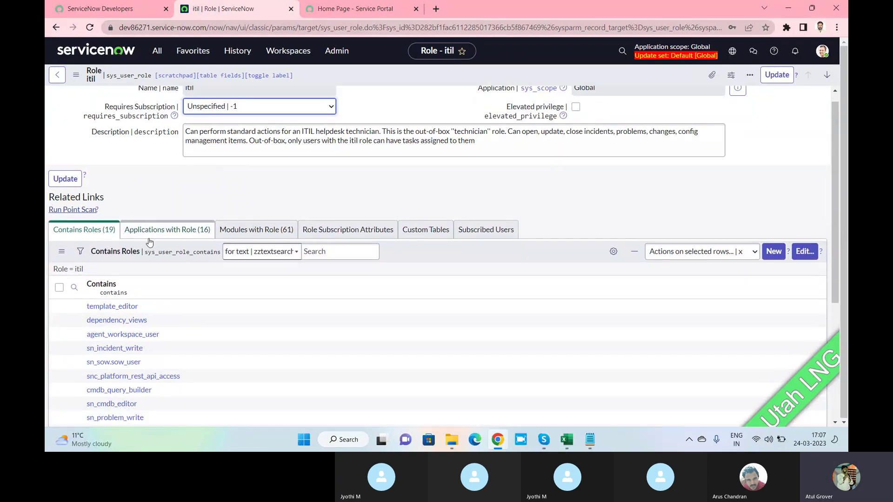
scroll(129, 223, down, 2)
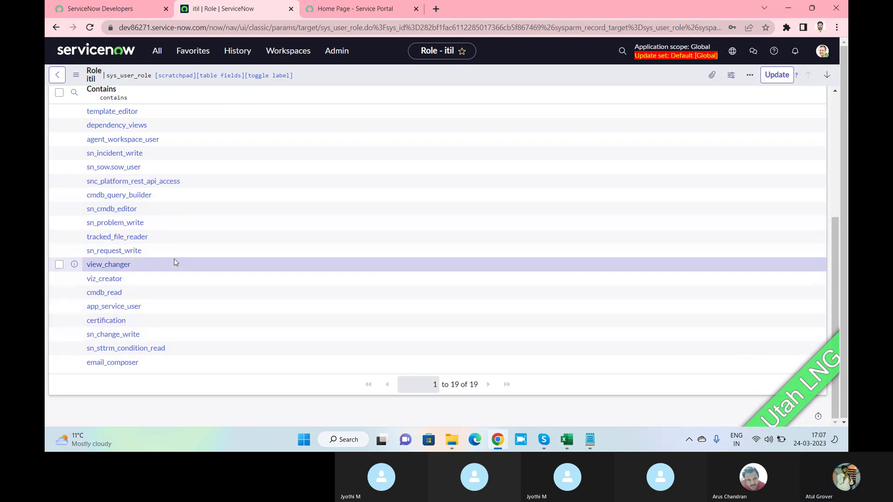
scroll(175, 260, up, 3)
Browse itil's Applications with Role, Modules with Role and Contains Roles, then open sn_incident_write.
click(170, 195)
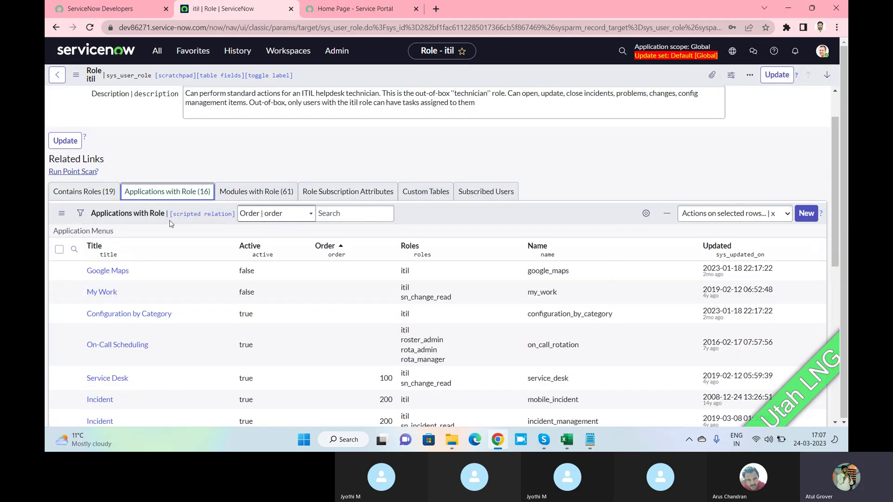
scroll(139, 254, down, 3)
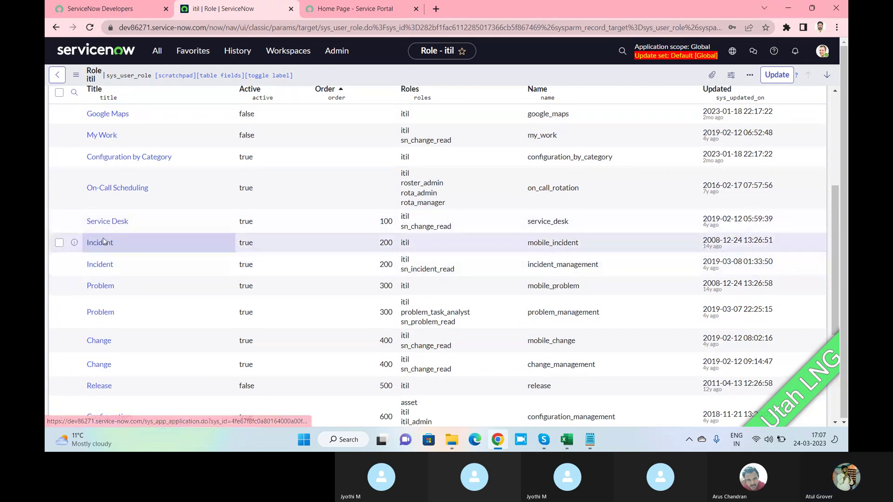
scroll(102, 302, down, 4)
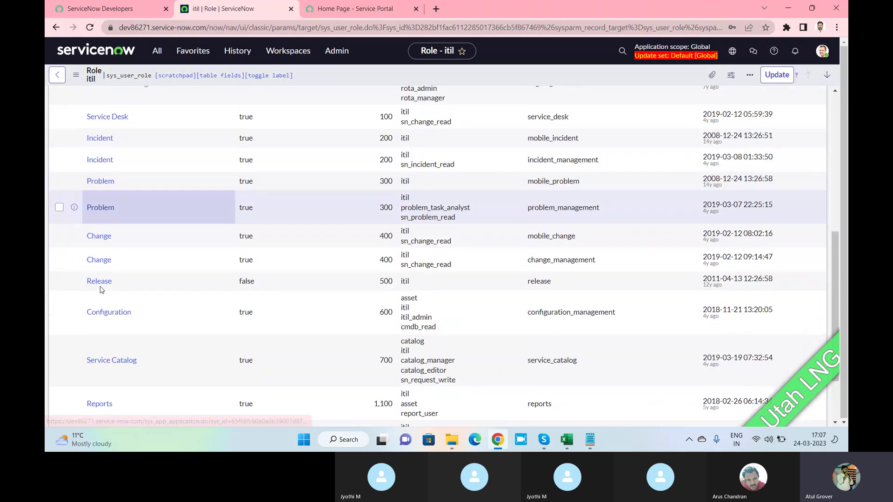
scroll(107, 307, up, 5)
scroll(110, 302, up, 4)
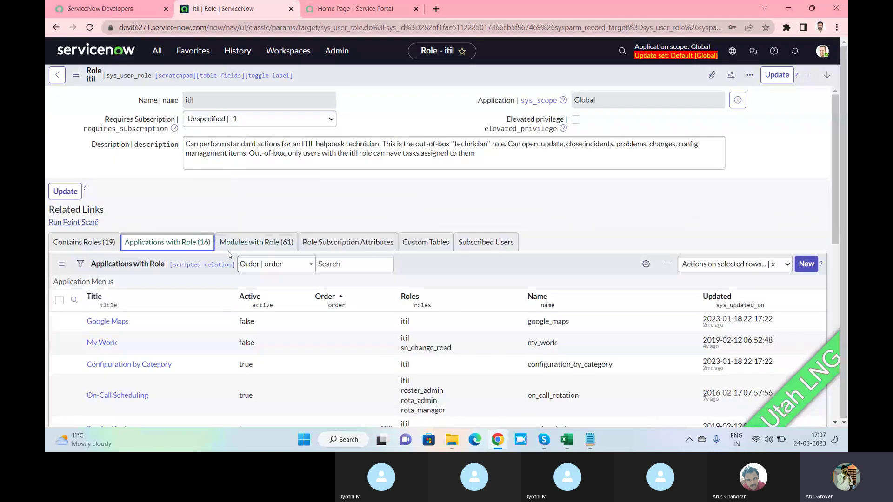
click(256, 242)
scroll(157, 321, down, 2)
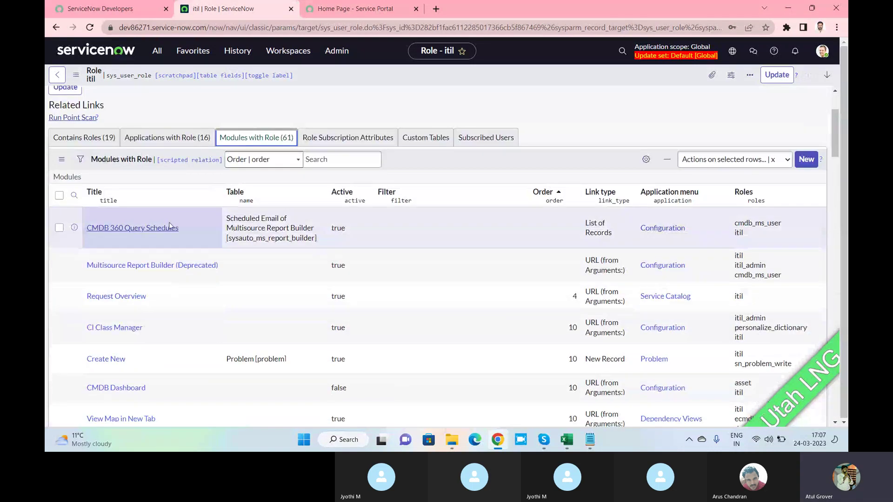
click(83, 137)
scroll(156, 205, down, 2)
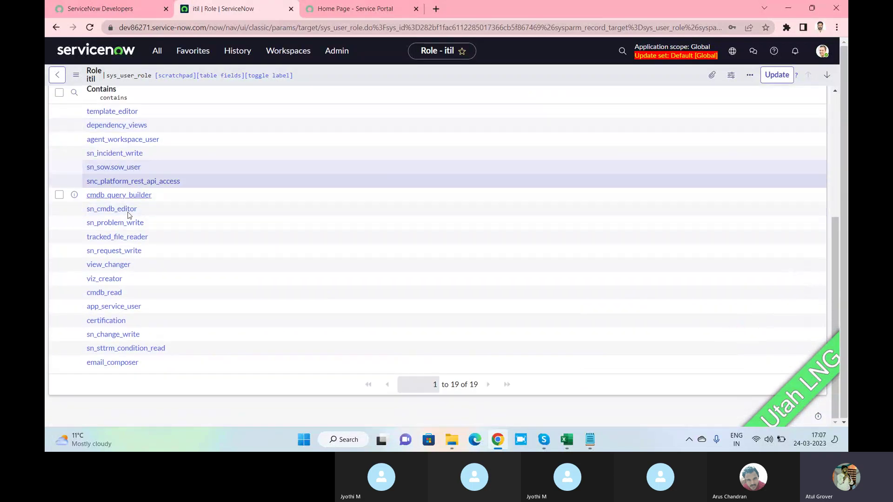
scroll(119, 182, up, 2)
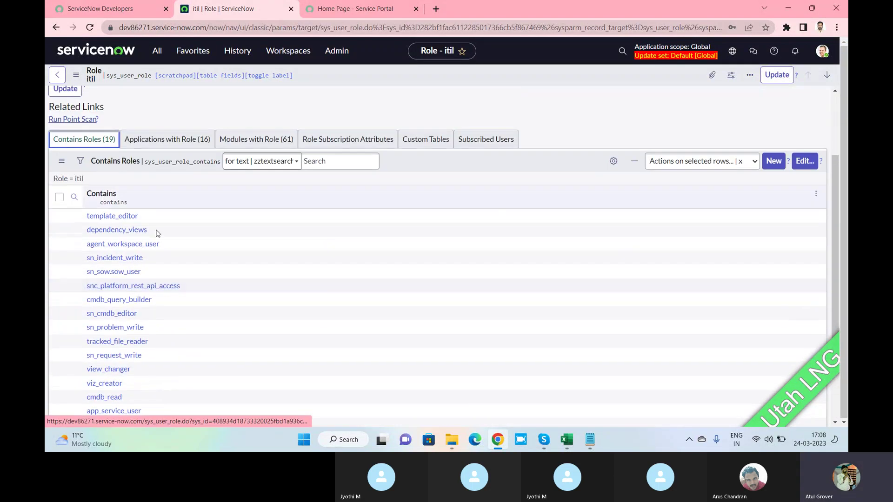
click(111, 258)
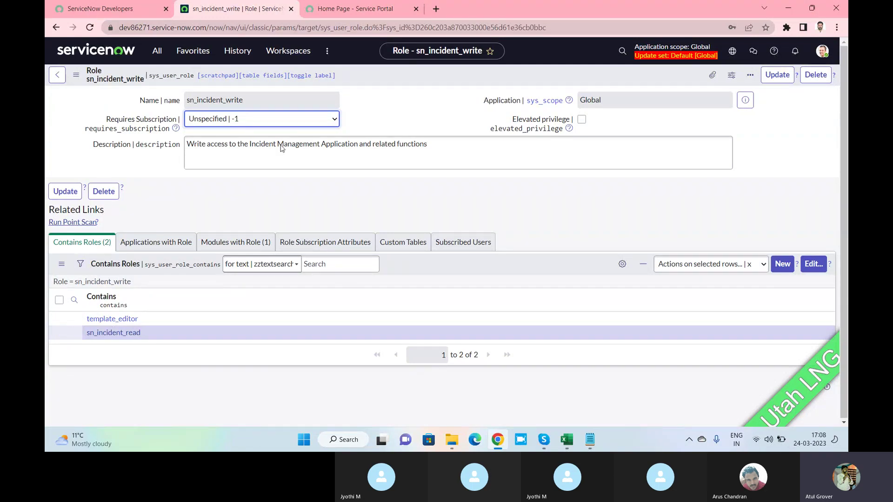
Go back to the itil role and review its 19 contained roles, including cmdb_read and email_composer.
click(158, 50)
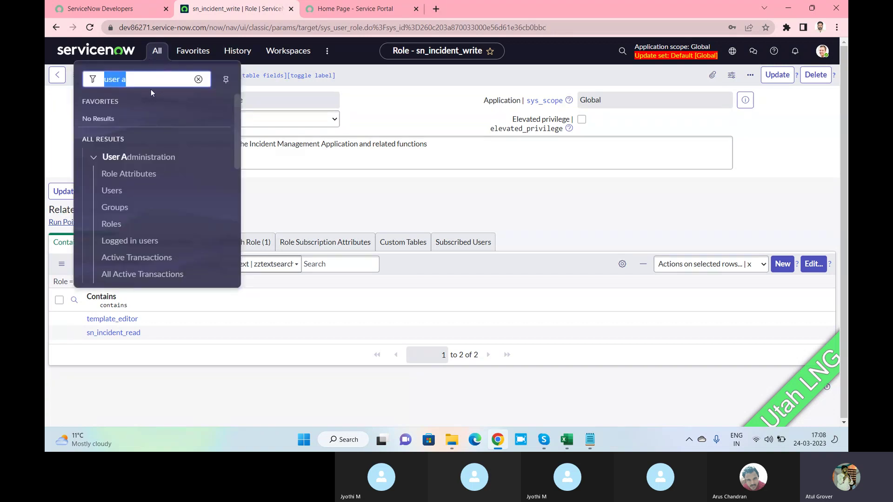
click(307, 186)
click(59, 76)
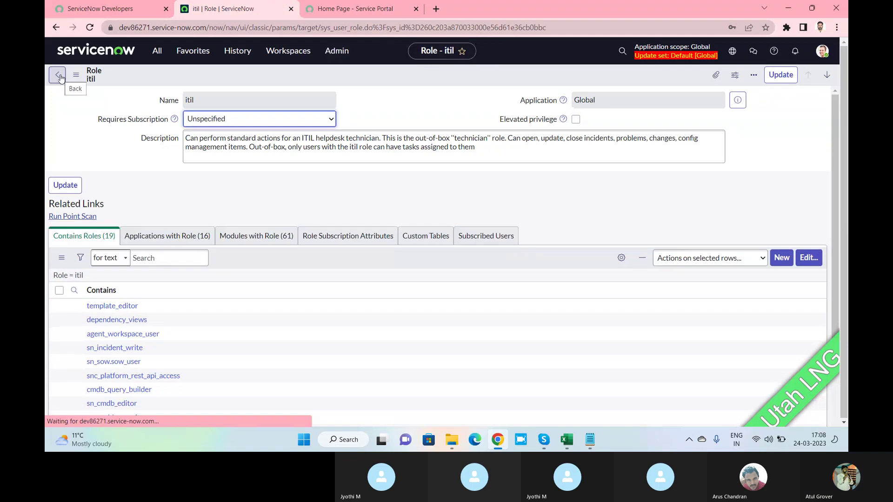
scroll(150, 293, down, 2)
scroll(150, 293, down, 2)
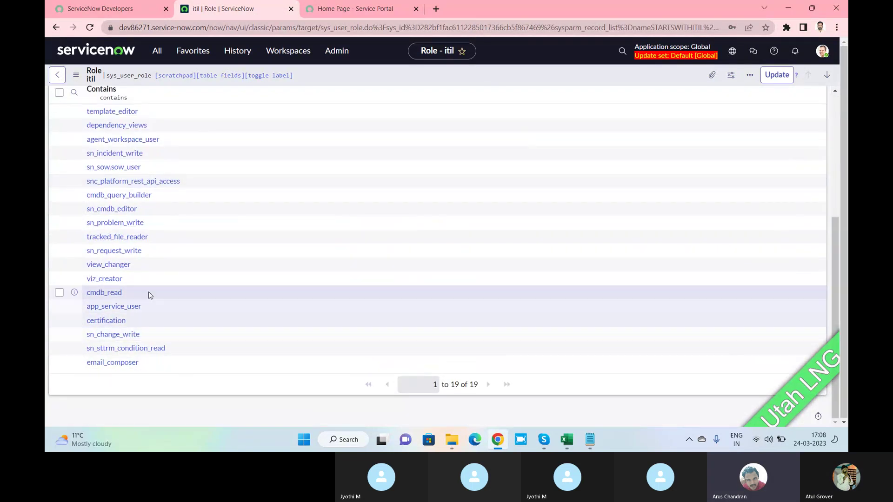
scroll(150, 279, up, 2)
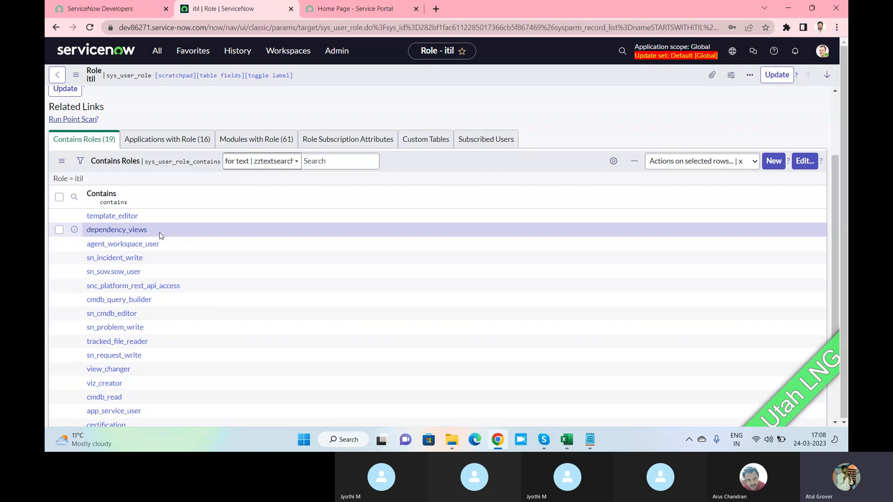
scroll(160, 236, up, 2)
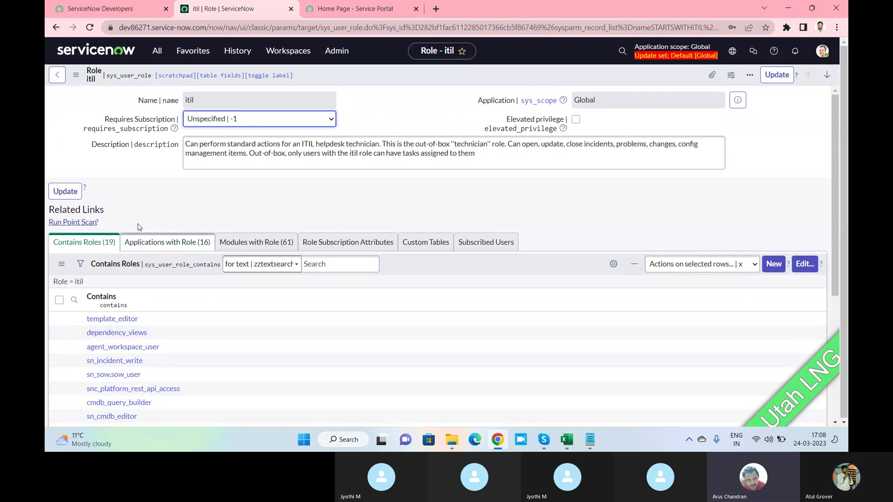
click(158, 52)
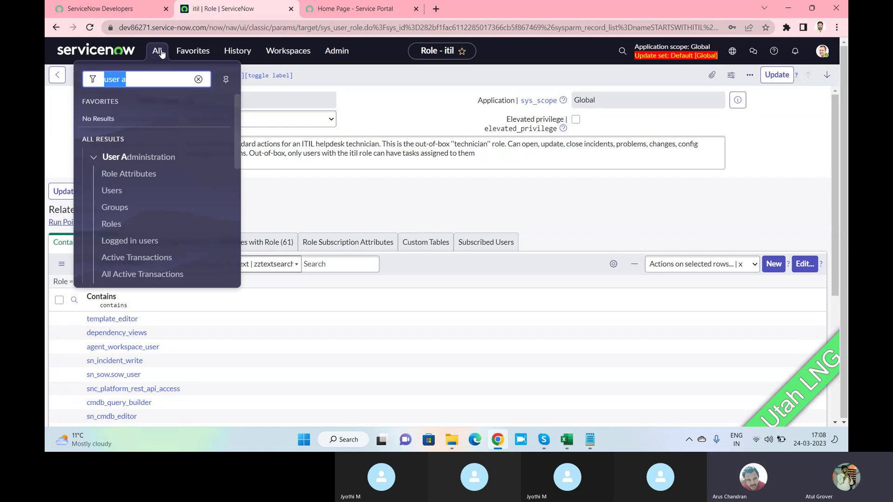
Open the Groups list and filter names by the Batch12 member's name, finding no groups.
click(116, 212)
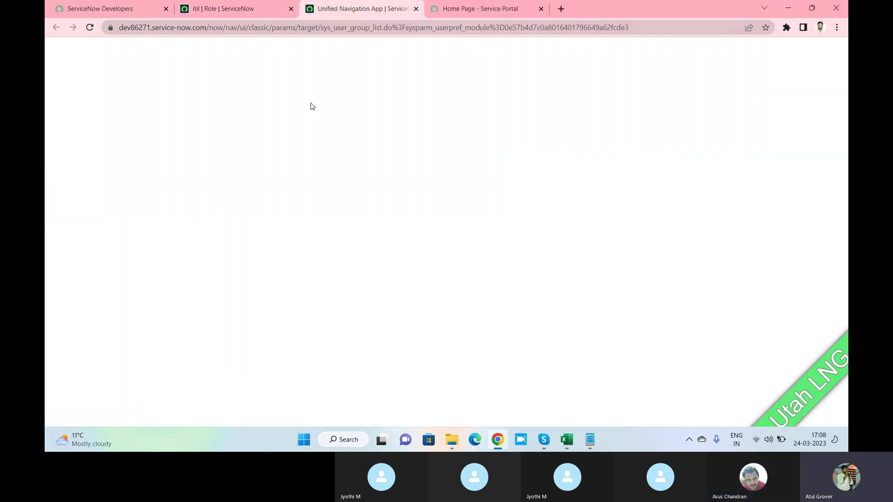
click(135, 134)
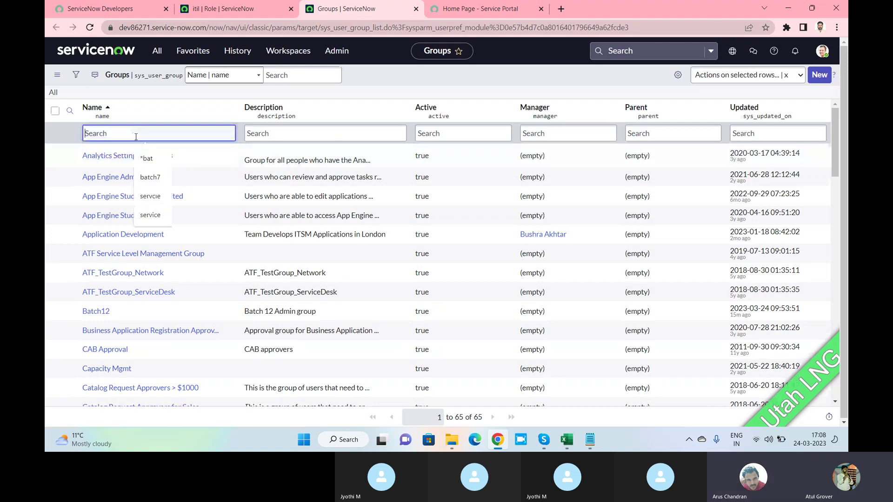
text(arus)
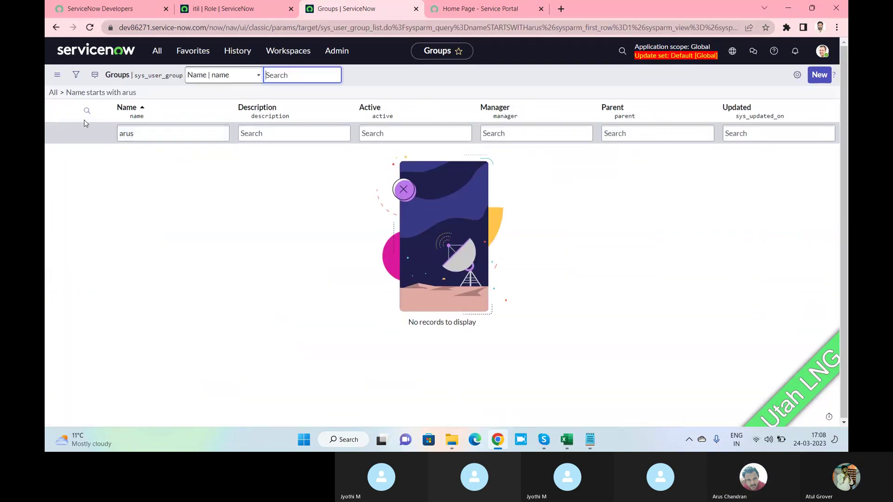
Bring the Skype group call window to the front.
click(158, 51)
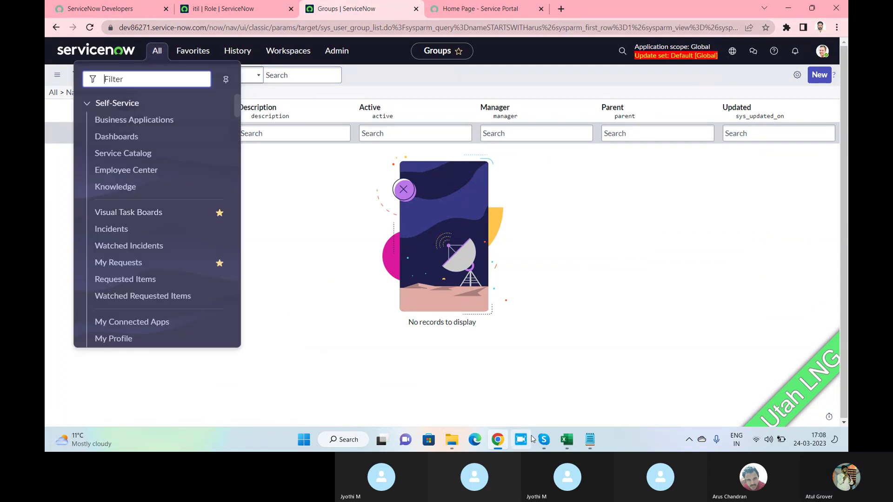
click(539, 439)
click(522, 402)
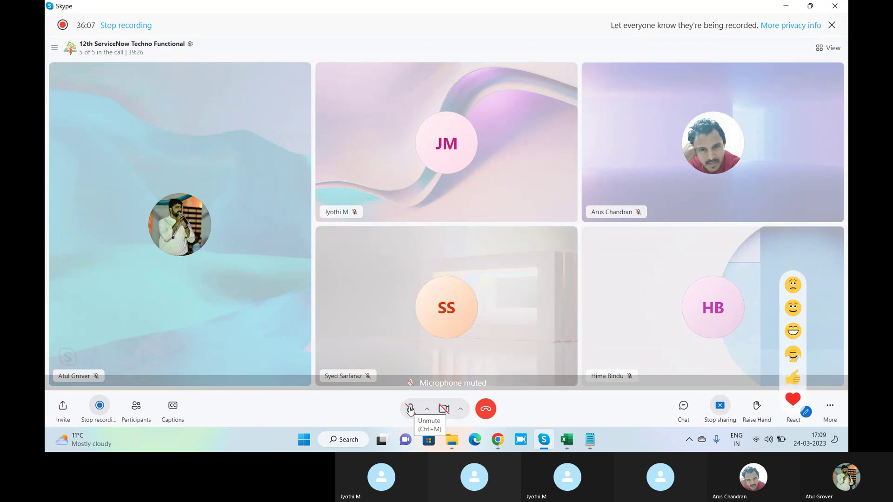
Unmute the microphone in the Skype call and return to the ServiceNow Groups page.
click(411, 412)
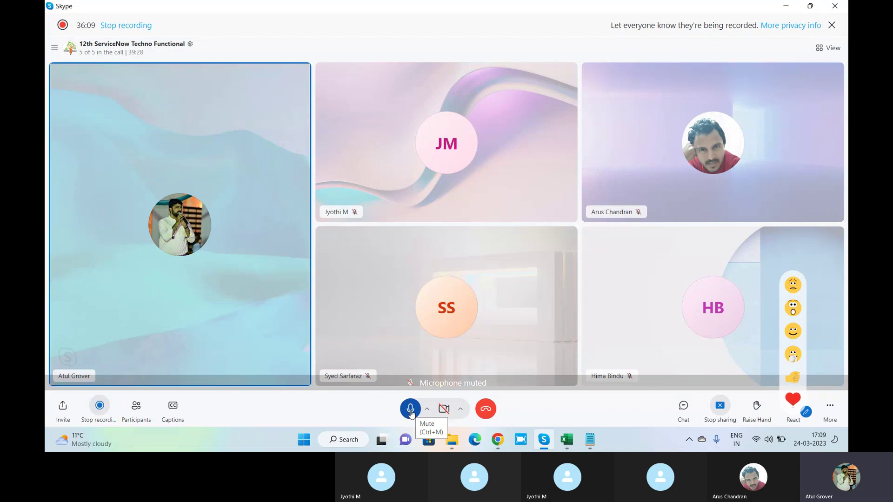
key(alt+Tab)
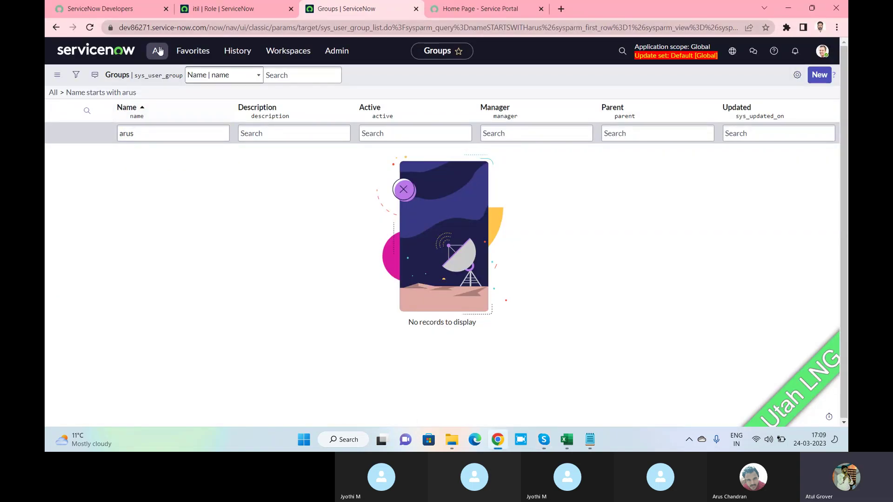
Open Users in a new tab, filter User ID by the Batch12 member's ID, and open their record.
click(156, 51)
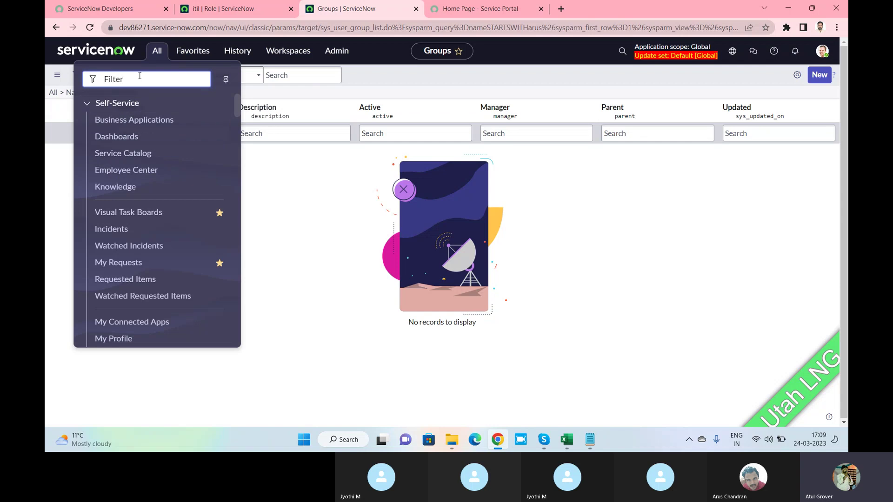
text(user a)
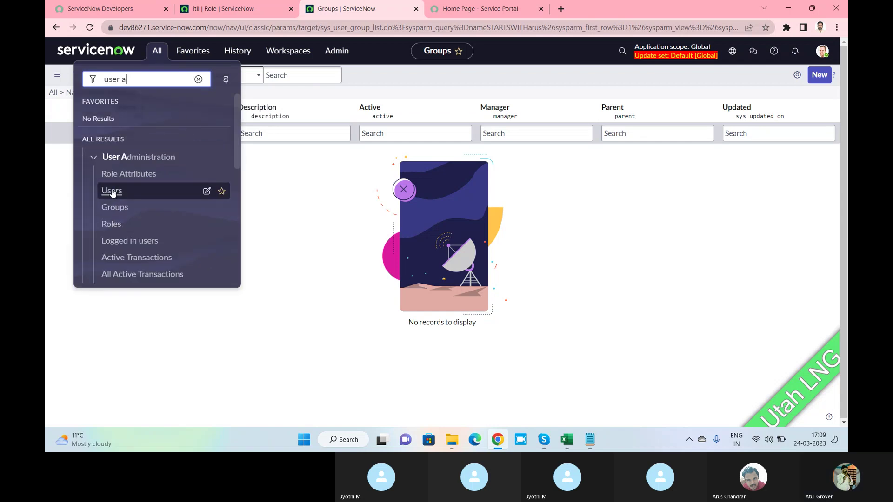
middle_click(112, 191)
key(ctrl+Tab)
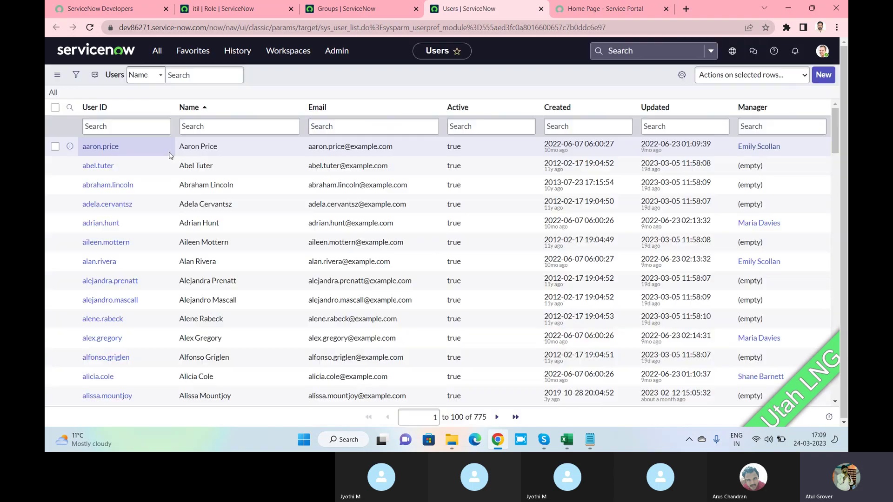
click(131, 133)
text(ar)
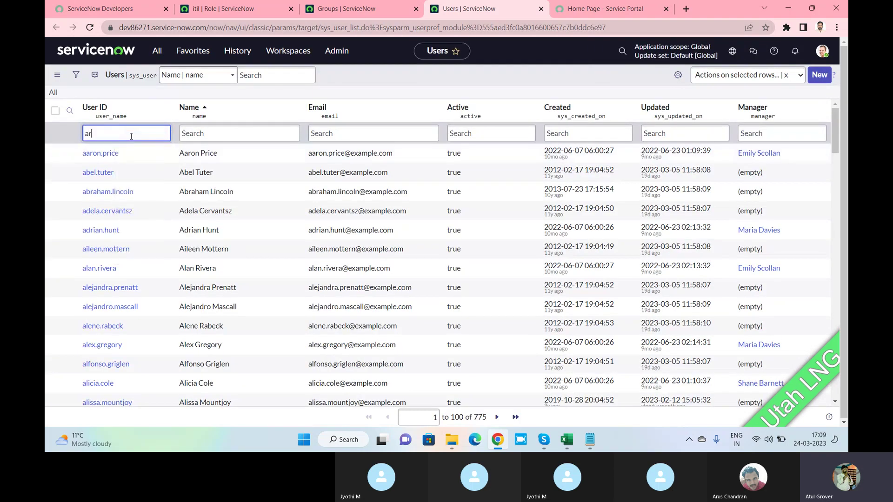
text(us)
key(Return)
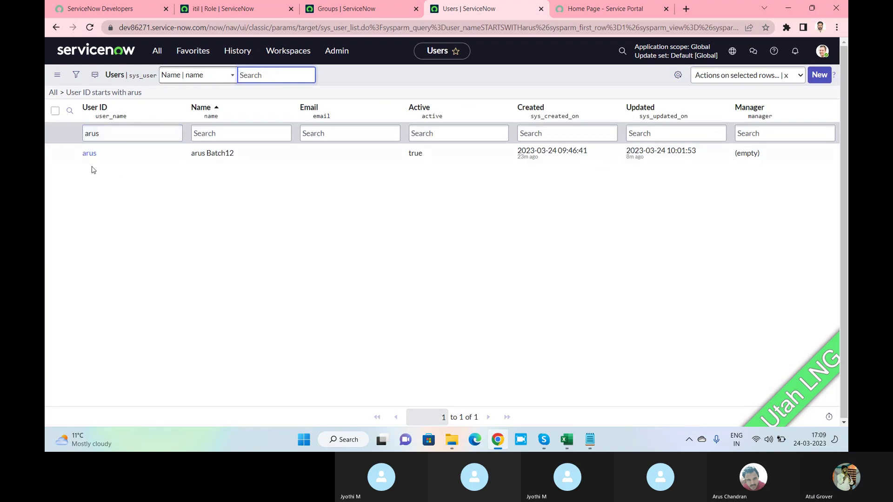
click(90, 156)
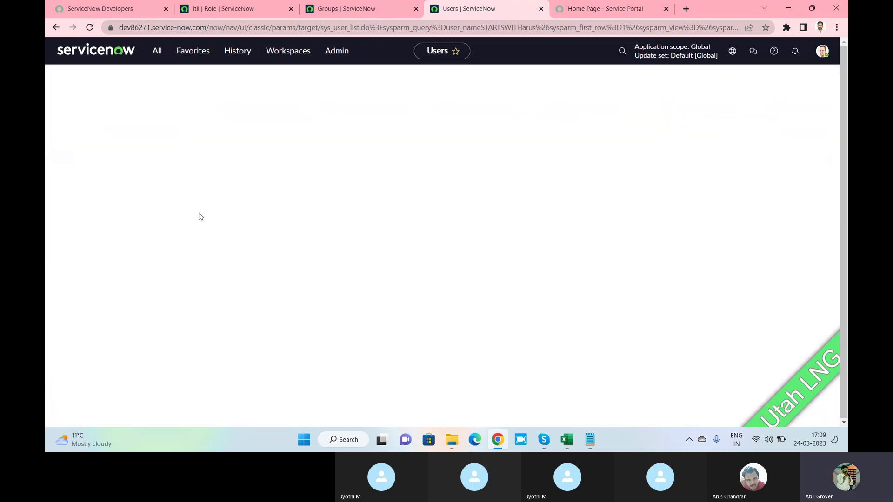
scroll(201, 218, down, 6)
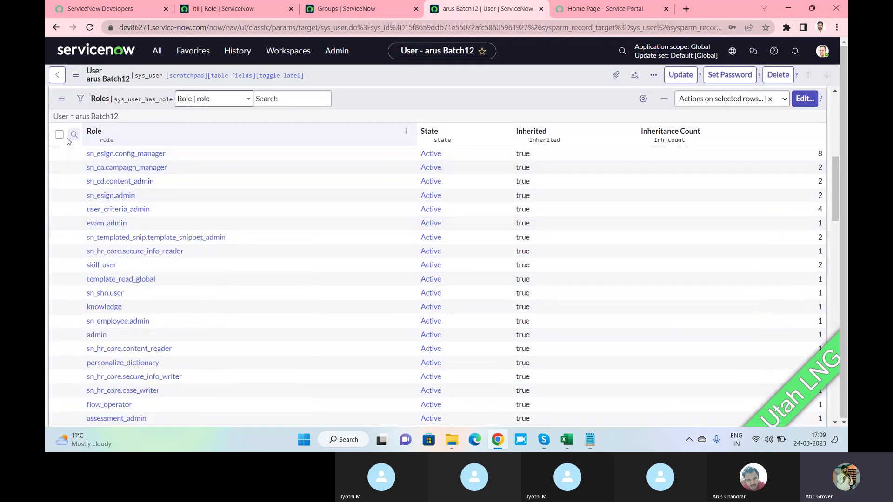
click(73, 135)
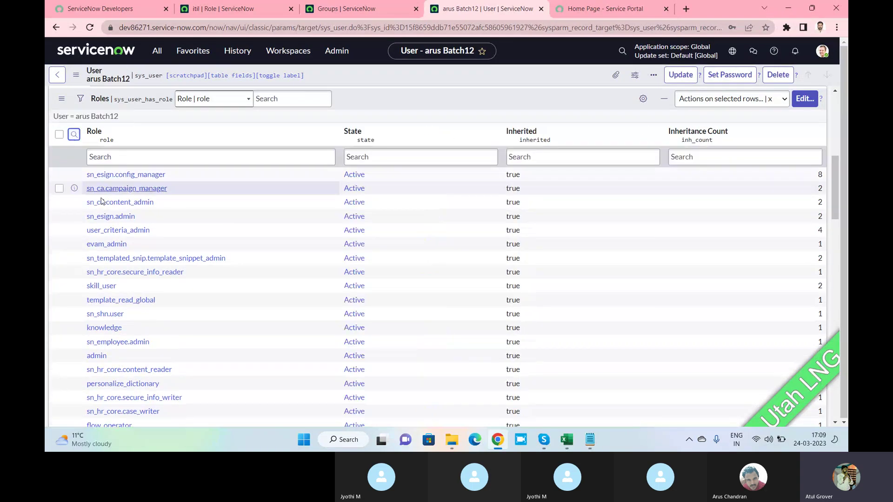
click(148, 158)
text(*s)
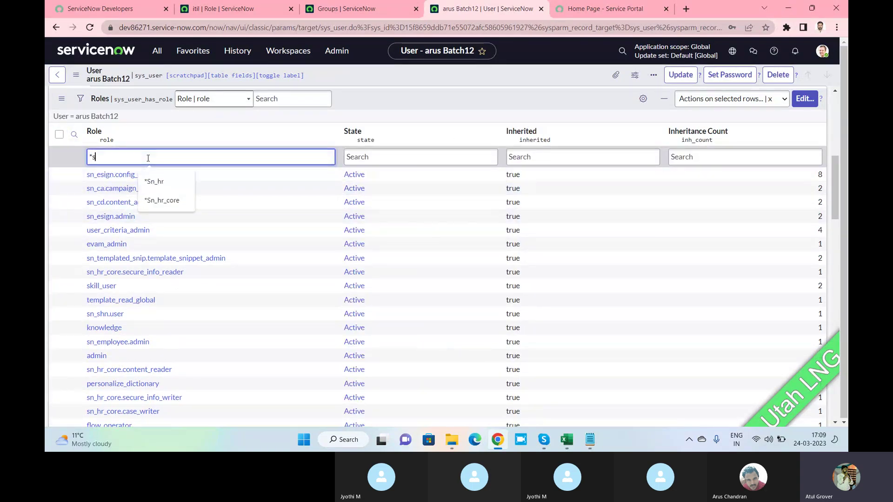
text(nc)
key(Return)
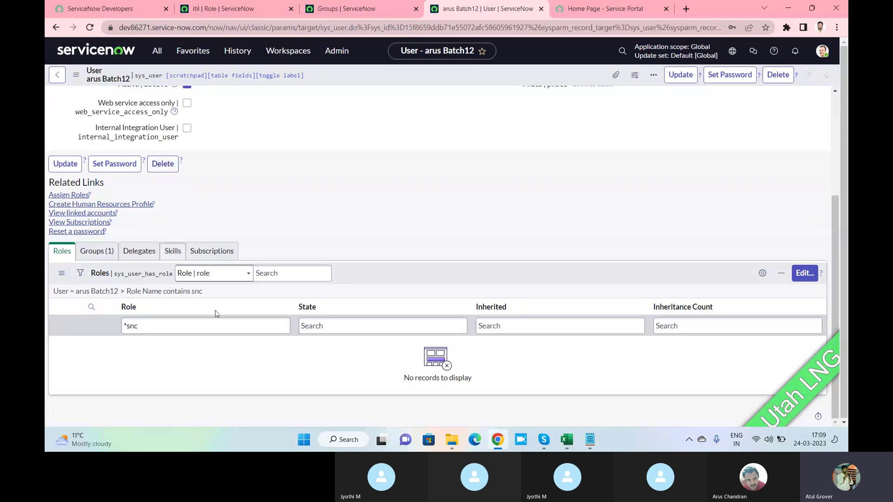
drag(170, 327, 94, 328)
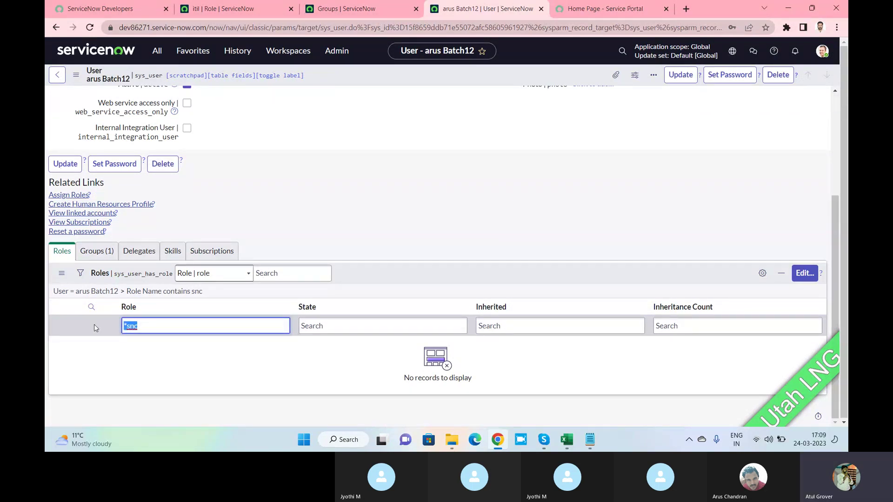
key(BackSpace)
click(336, 212)
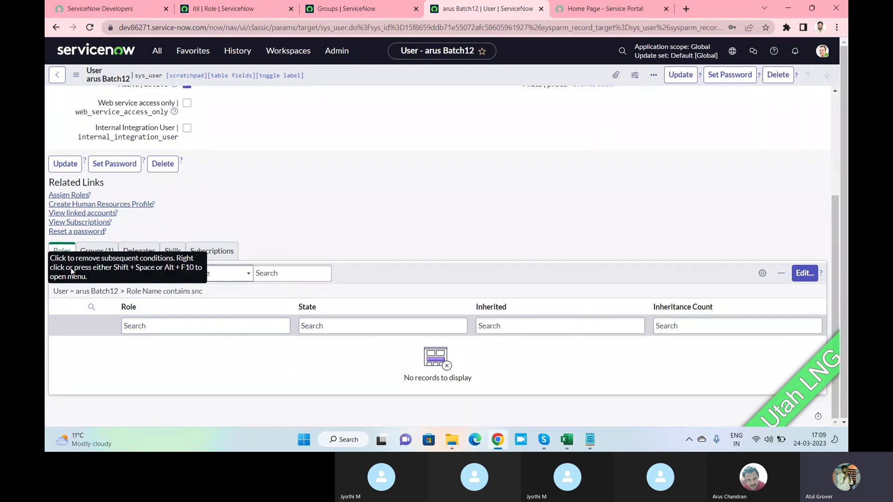
click(90, 295)
scroll(261, 279, down, 3)
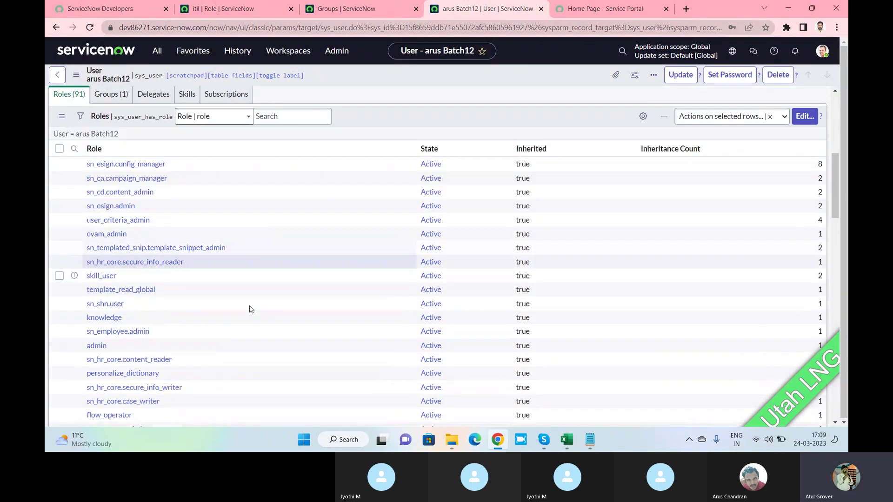
scroll(210, 167, down, 3)
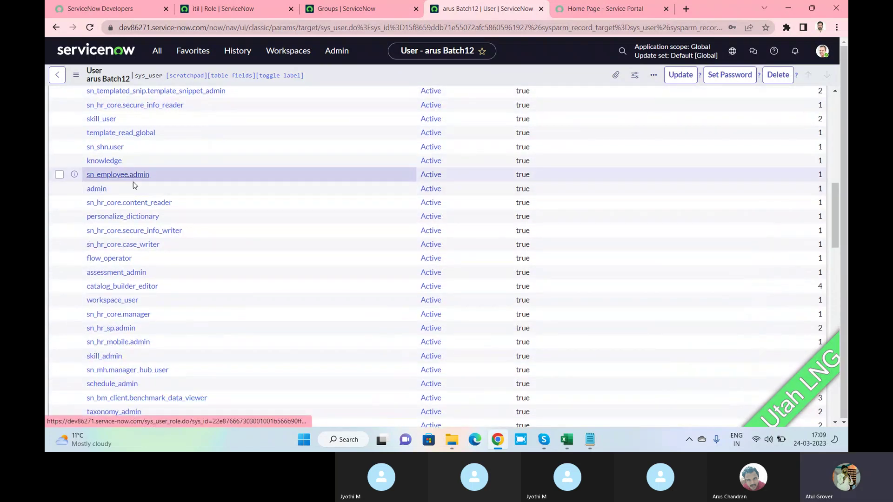
scroll(130, 205, down, 3)
scroll(139, 217, down, 10)
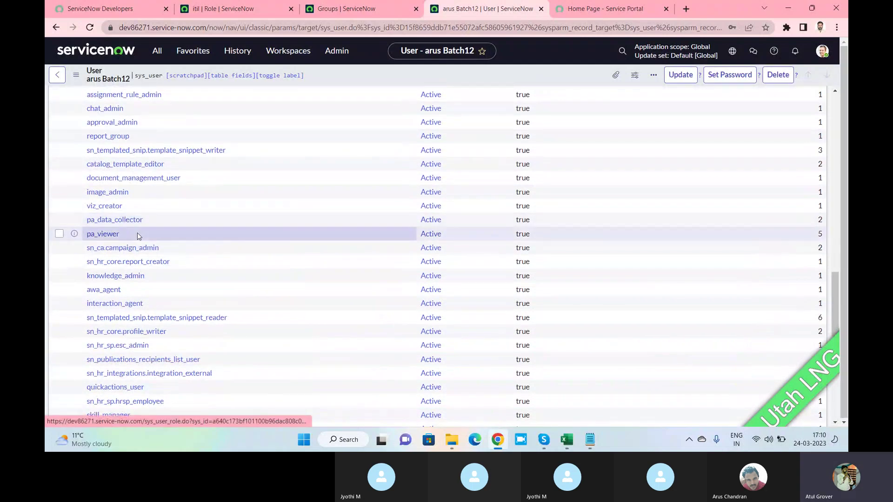
scroll(138, 233, up, 3)
scroll(109, 201, up, 3)
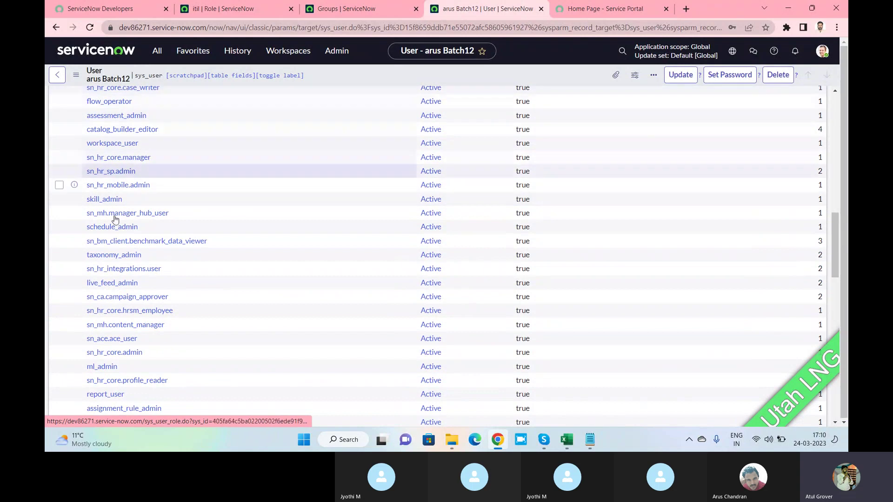
scroll(116, 216, up, 6)
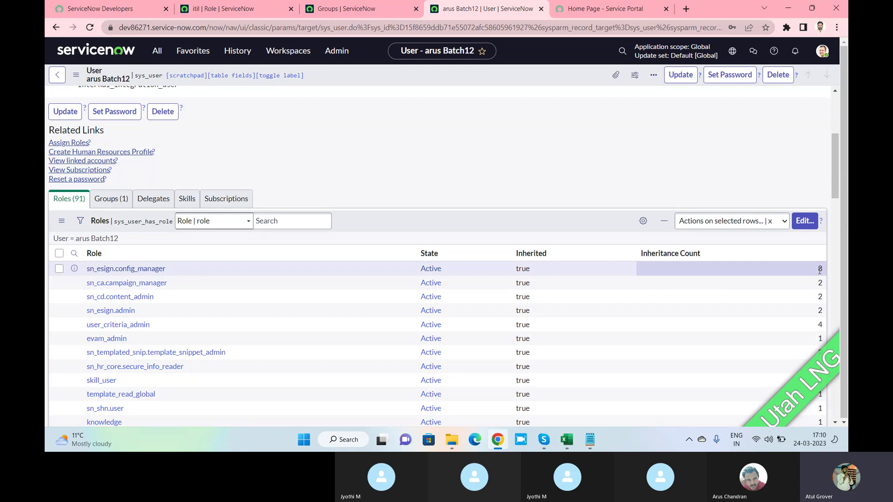
Open the sn_esign.config_manager role in a new tab, then return to the user record's tab.
middle_click(141, 274)
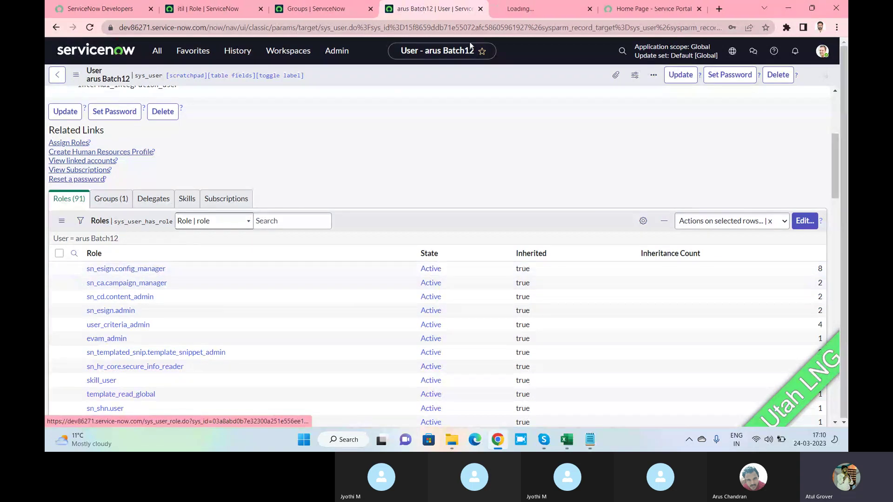
key(ctrl+Tab)
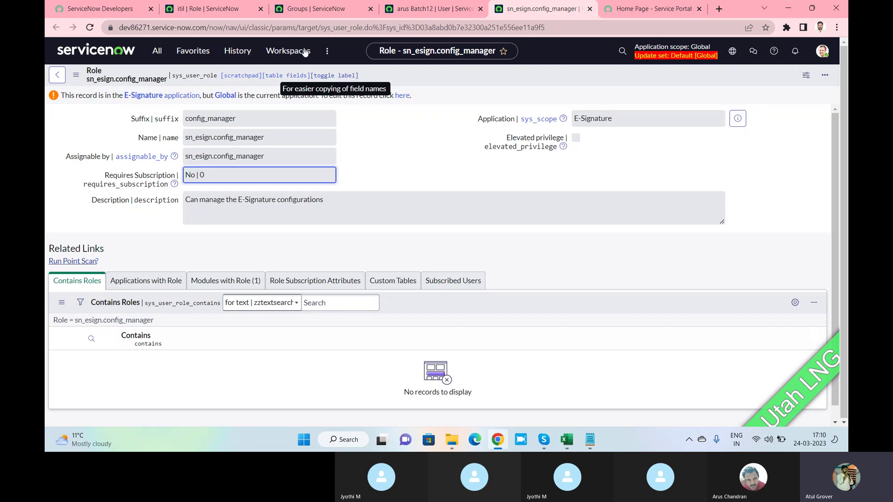
click(231, 12)
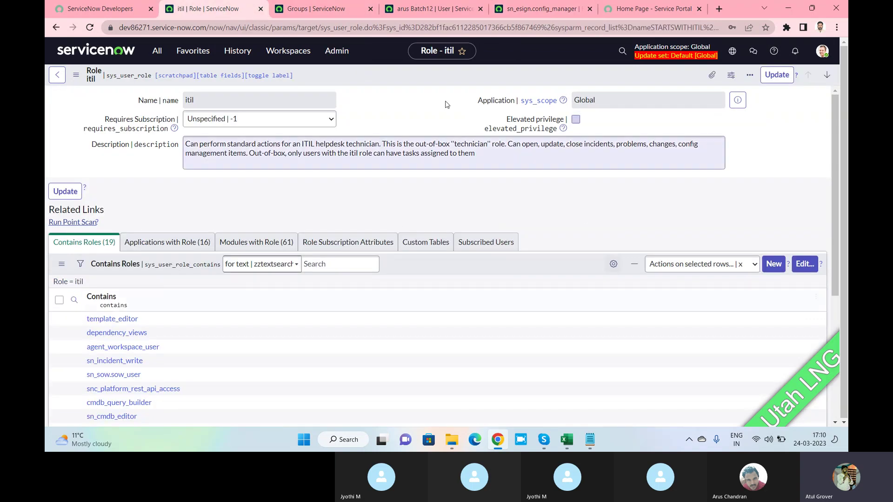
click(304, 15)
click(421, 14)
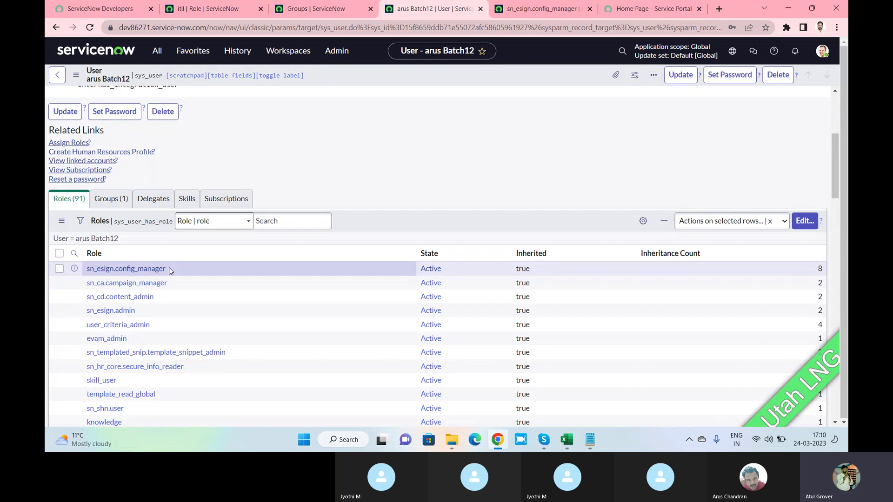
Open the approver_user role from the user's assigned roles.
scroll(704, 243, down, 3)
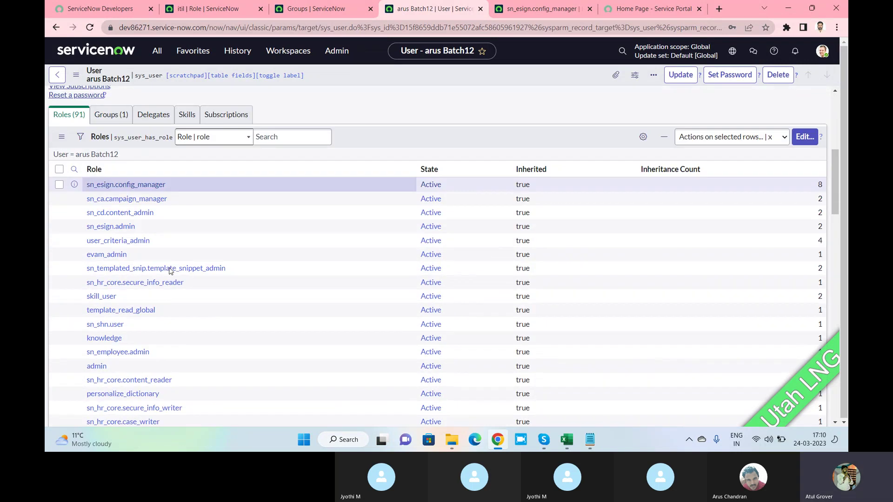
scroll(704, 243, down, 15)
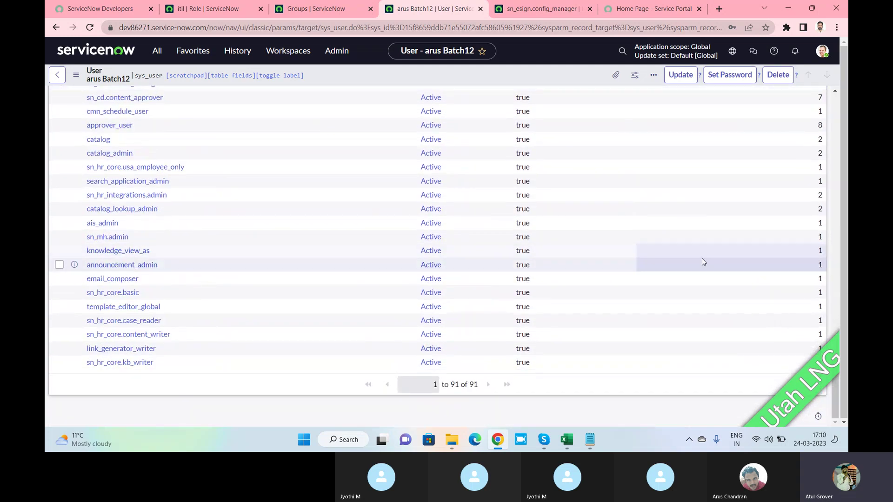
scroll(702, 258, up, 3)
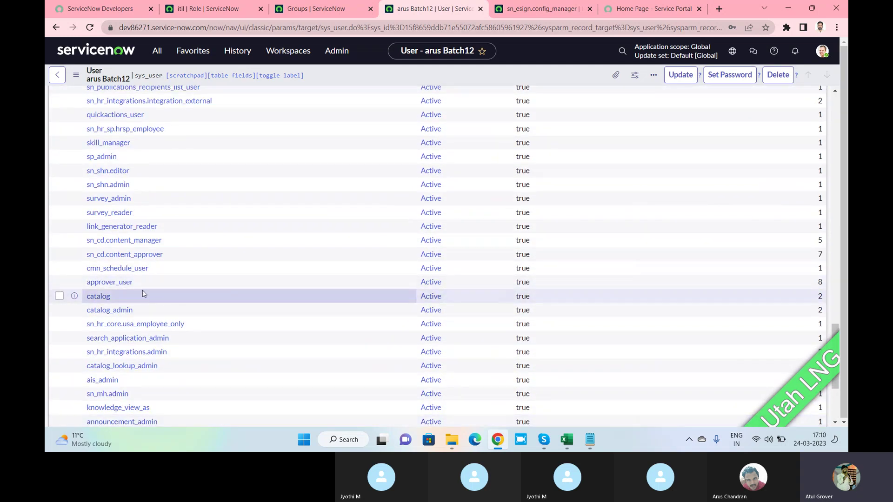
click(117, 285)
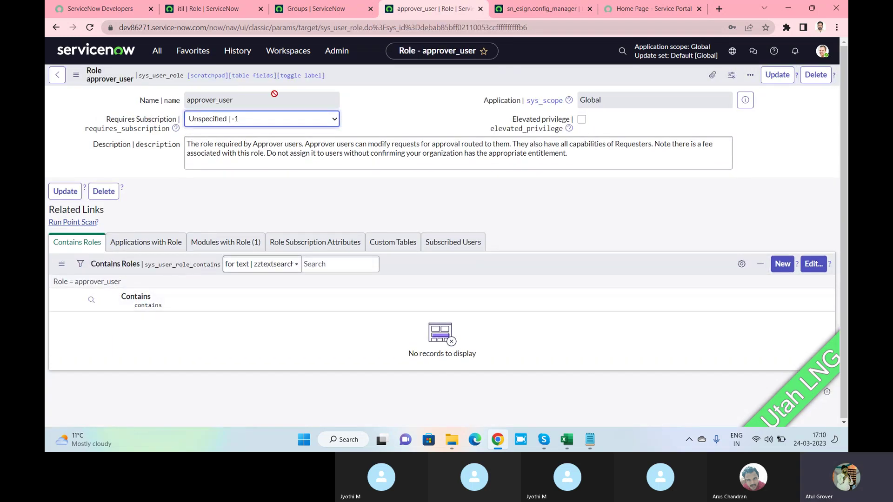
List approver_user's Modules with Role, showing only My Approvals under Self-Service.
click(237, 249)
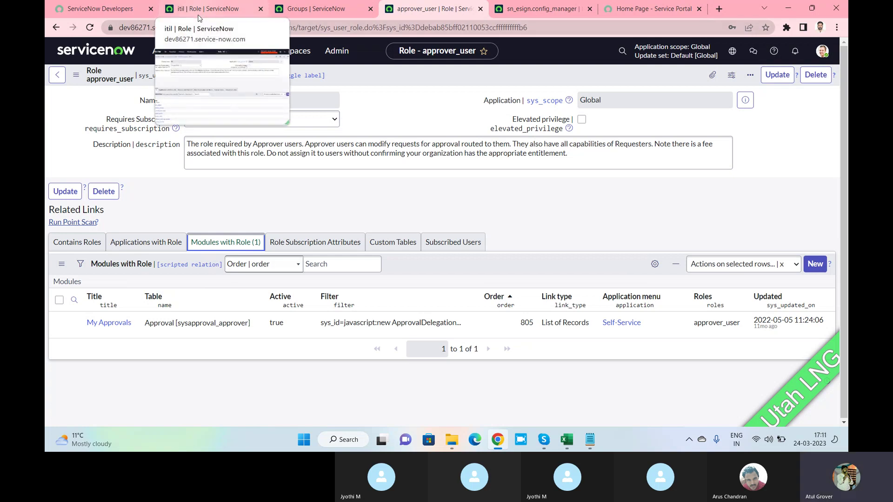
click(417, 115)
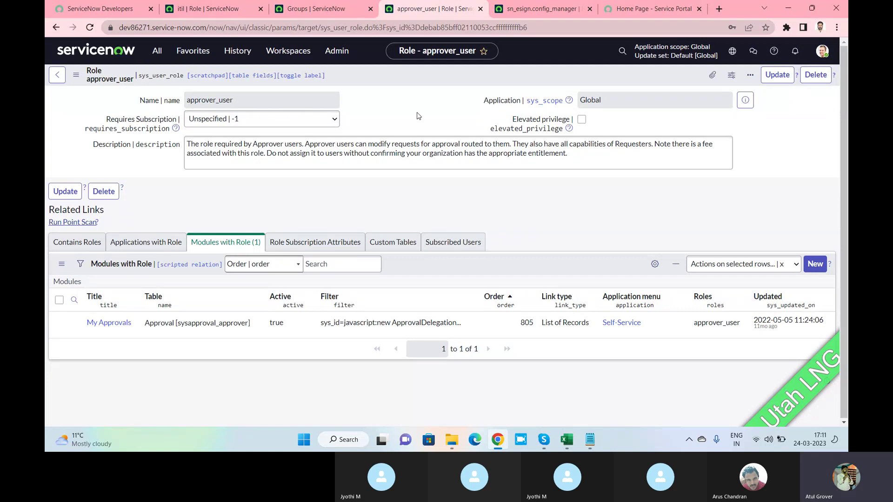
click(157, 50)
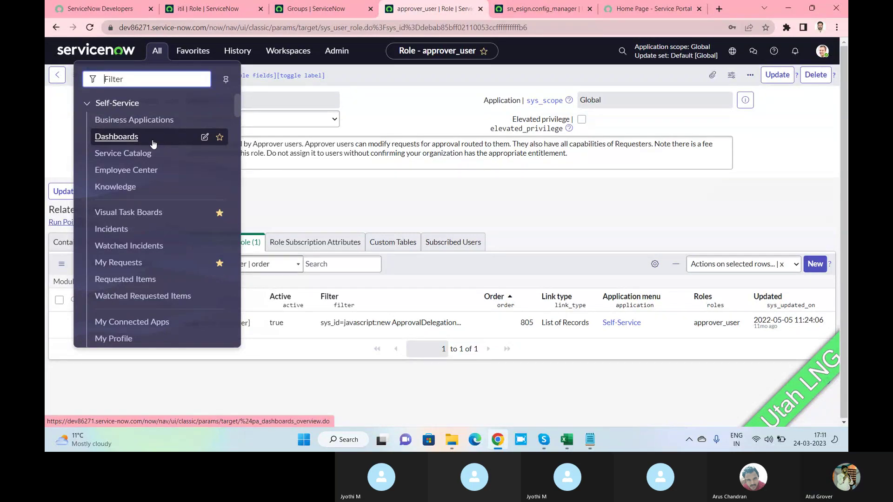
Filter the Groups list by name 'batch12' and open the Batch12 group record.
click(312, 9)
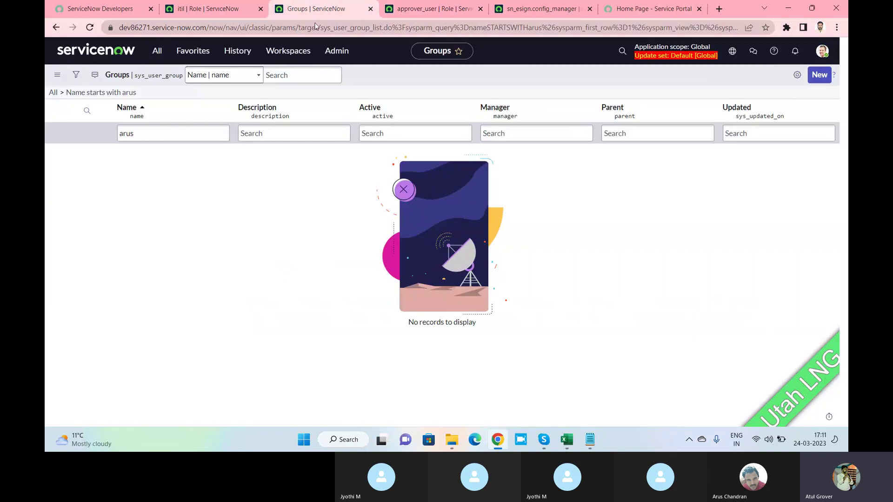
click(181, 131)
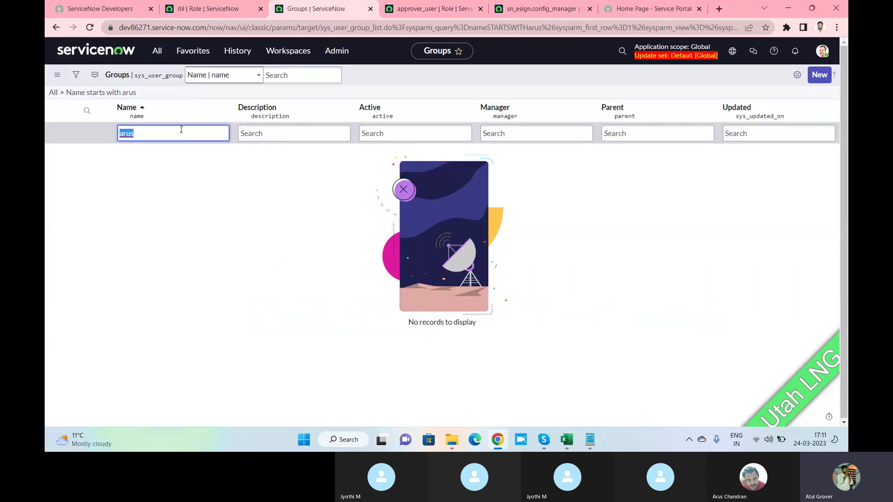
text(batch12)
key(Return)
click(88, 151)
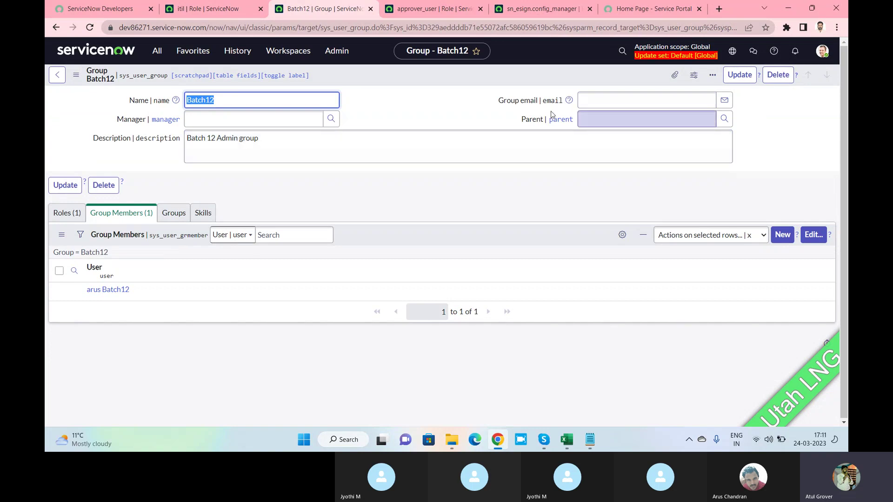
Add the Type field to the Group form layout, placed right after Group email, and save.
right_click(420, 80)
mouse_move(470, 125)
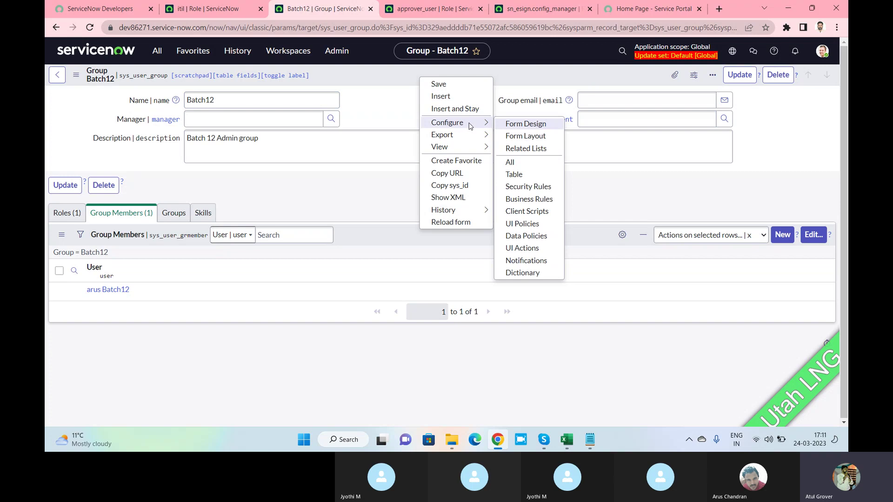
click(531, 136)
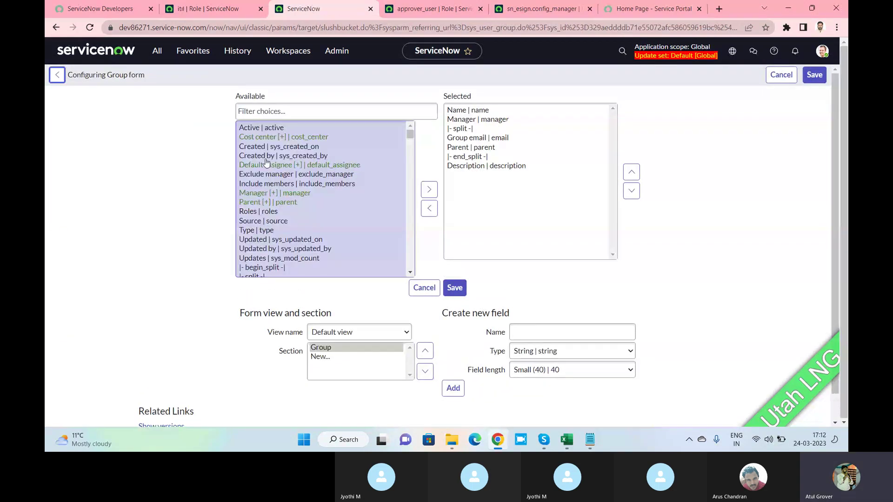
click(266, 158)
key(t)
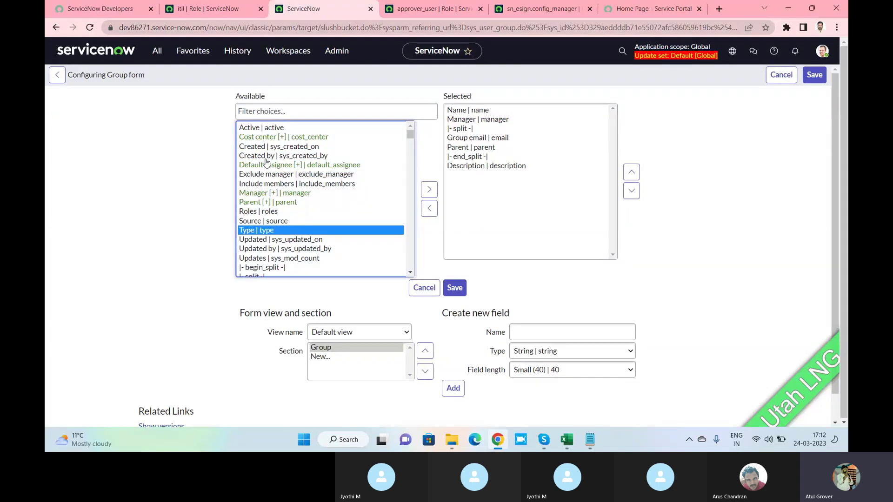
click(429, 189)
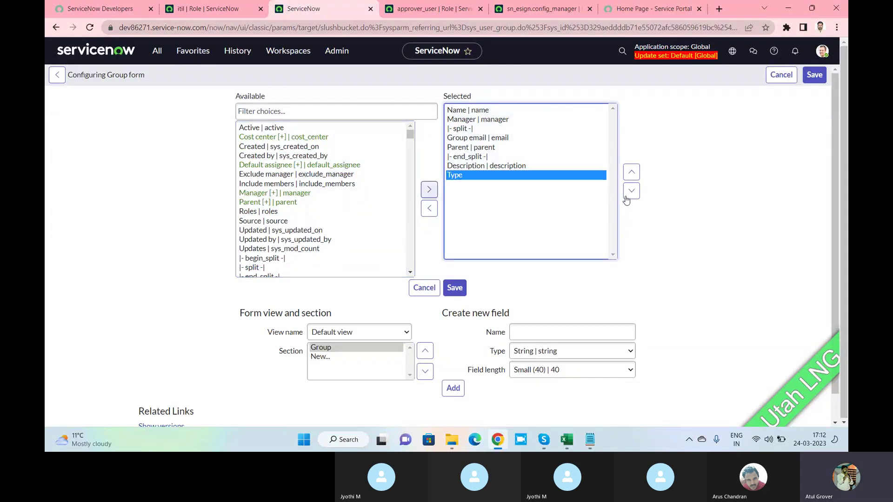
triple_click(631, 173)
click(815, 76)
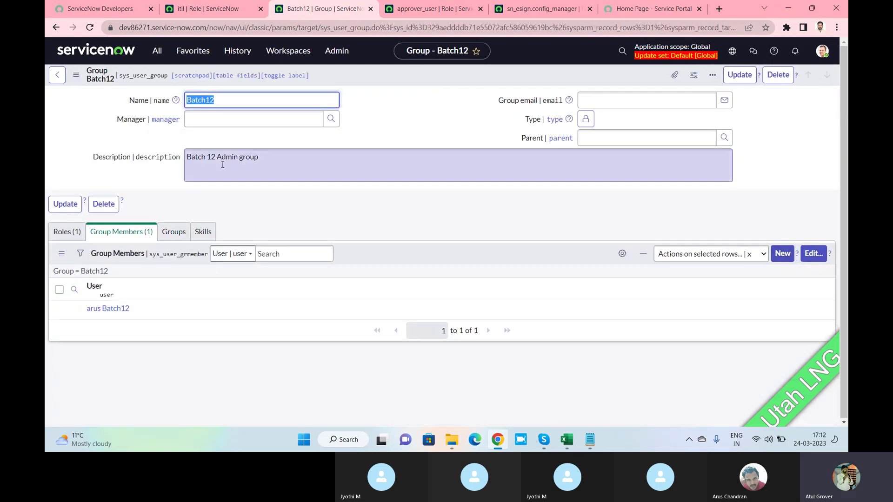
Show the Batch12 group's empty child Groups list, then unlock the Type field for editing.
click(170, 232)
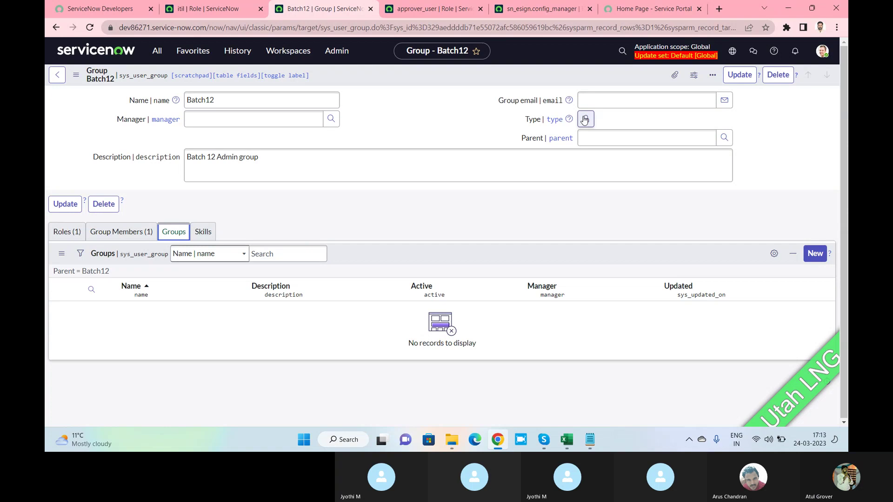
click(260, 100)
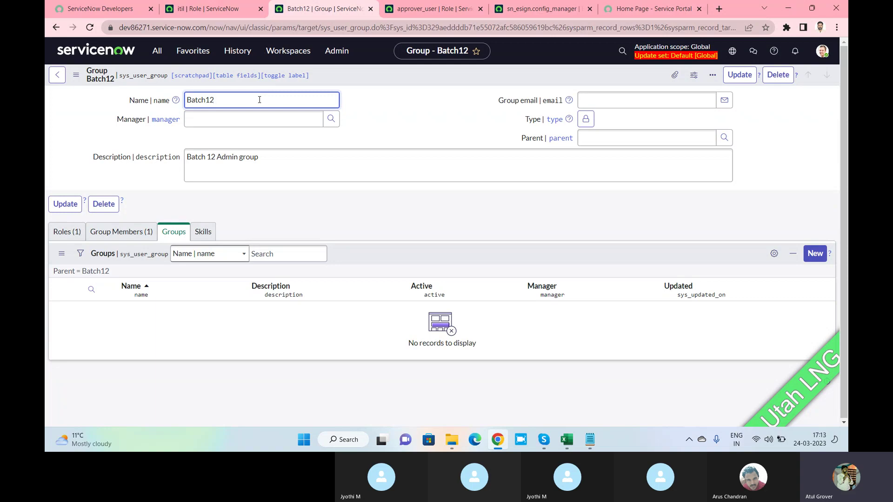
click(266, 168)
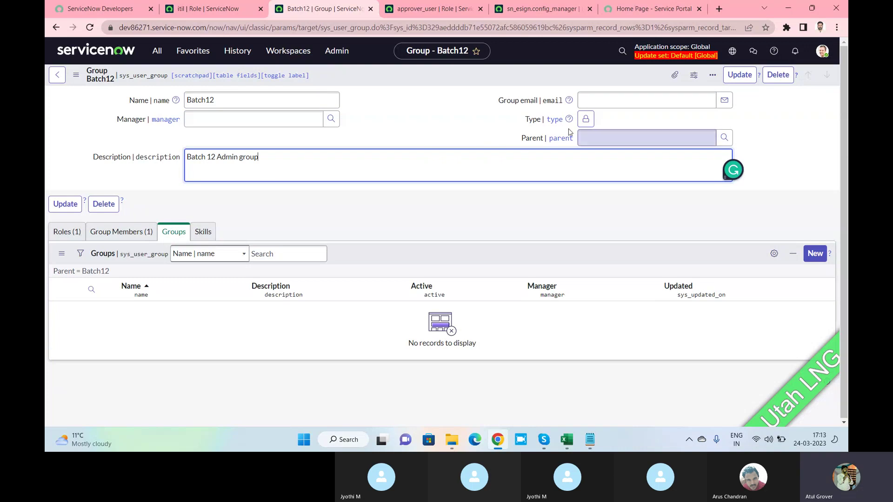
click(585, 119)
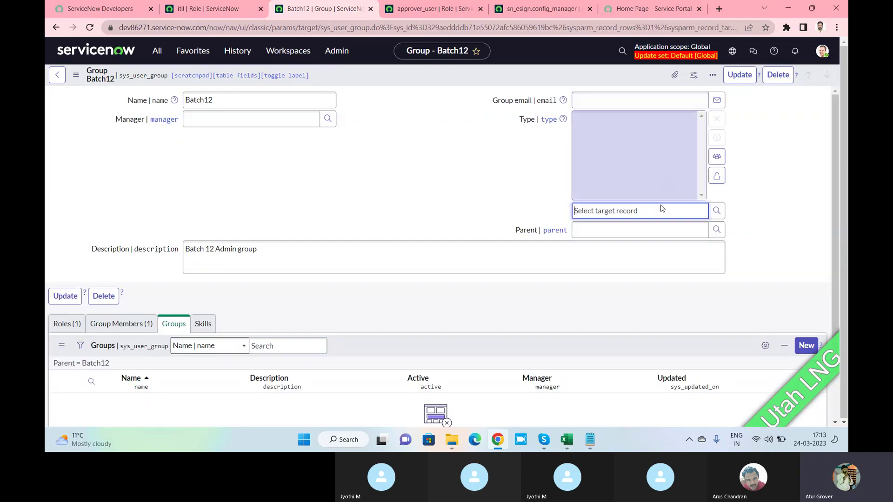
Choose catalog from the Group Types lookup as the Type and lock the field.
click(716, 211)
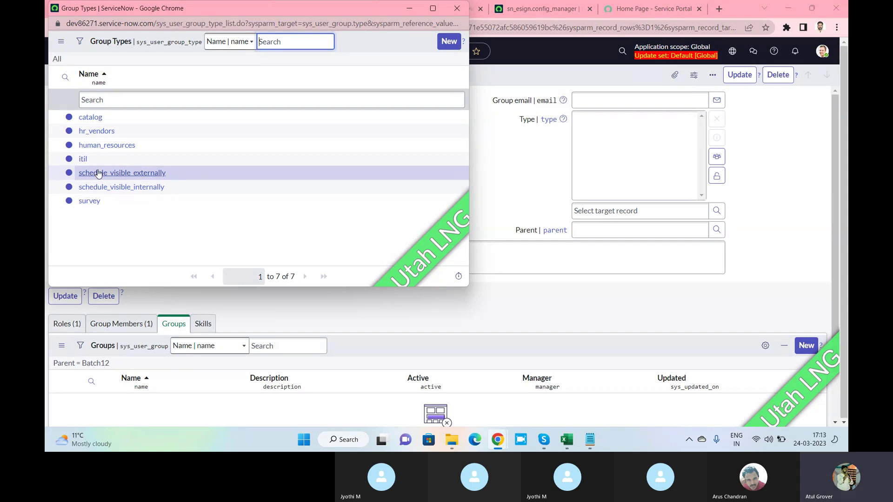
click(88, 118)
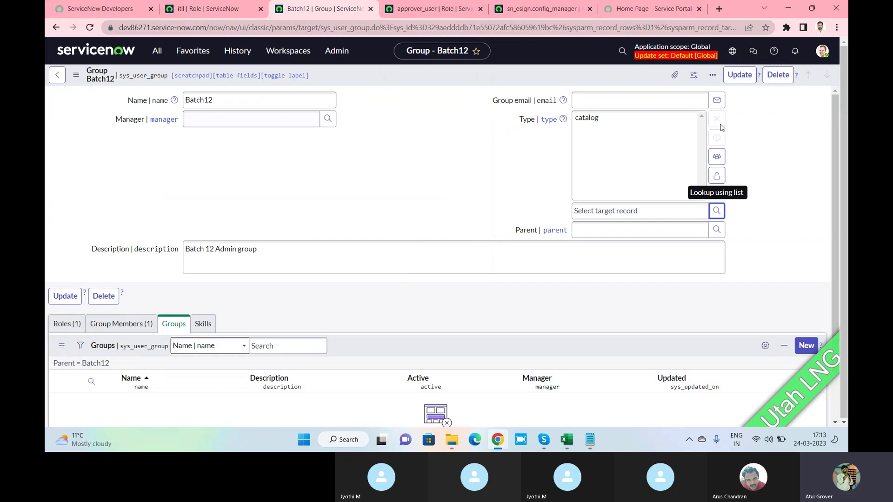
click(716, 176)
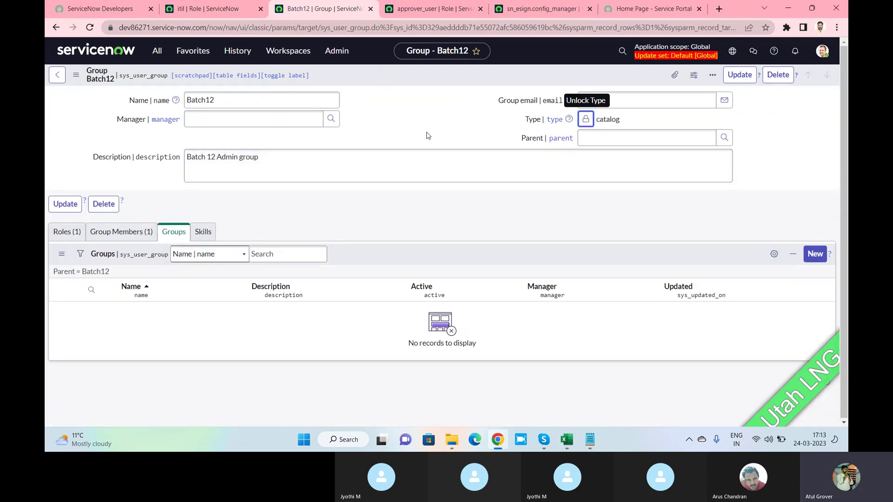
Create a new incident from the 'incide' navigator filter and set its Assignment group to Batch12.
click(198, 7)
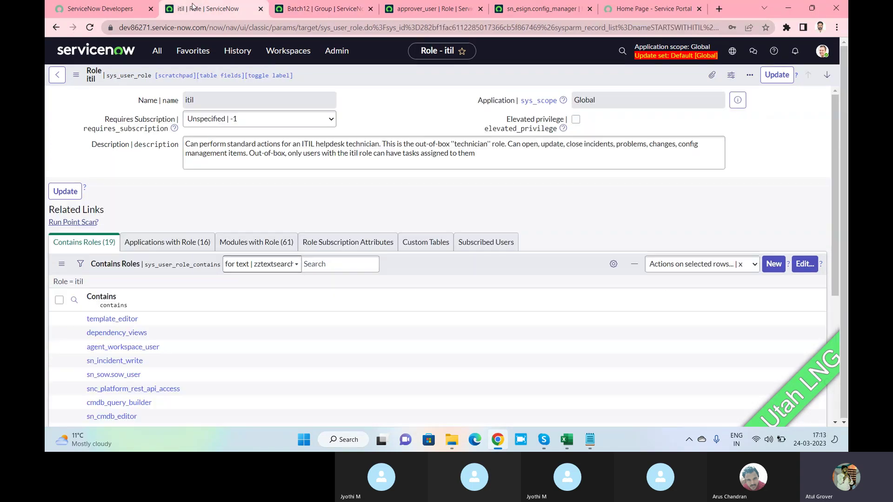
click(157, 52)
text(i)
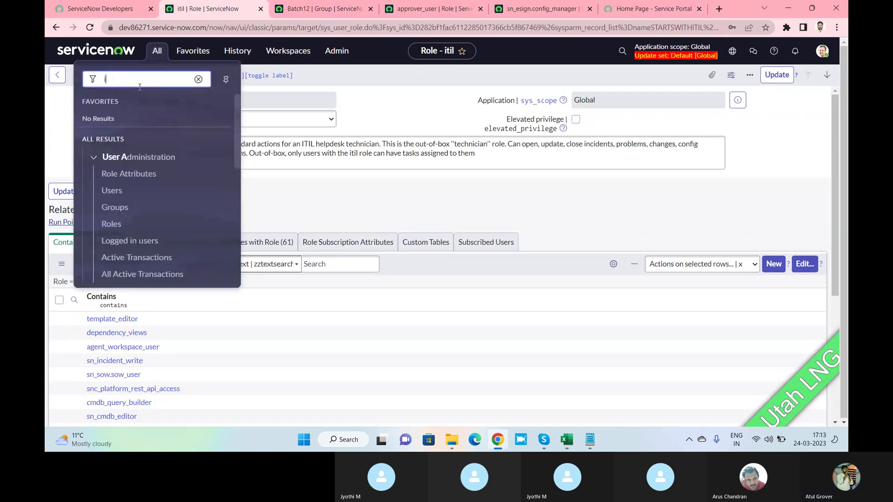
text(ncide)
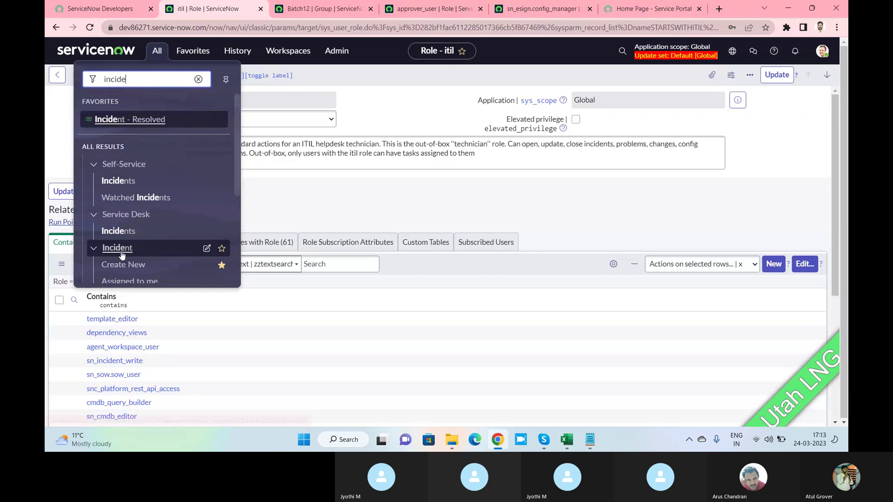
middle_click(123, 264)
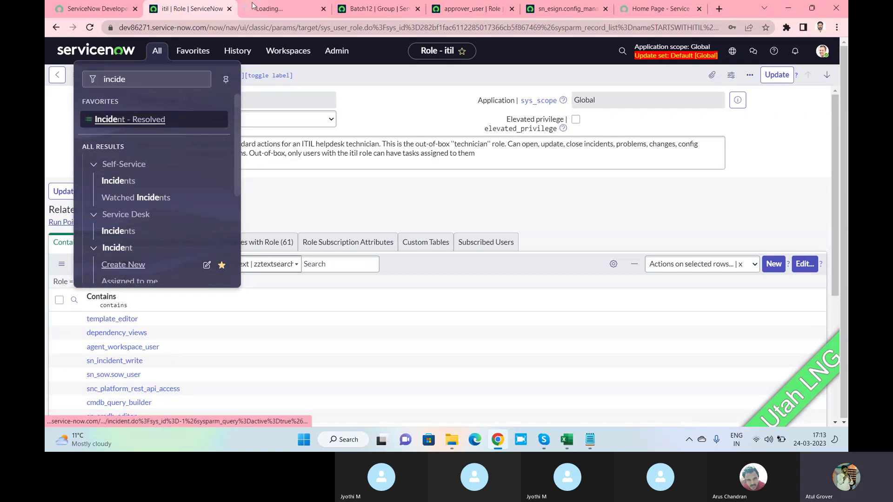
click(266, 11)
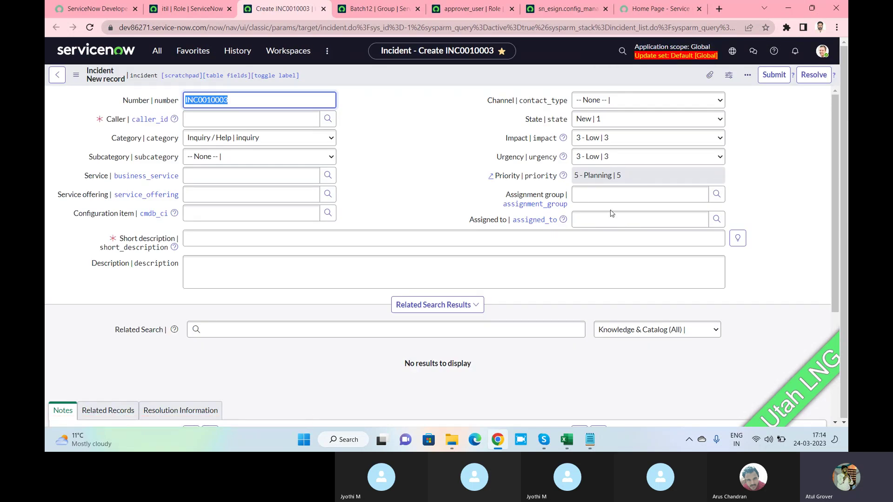
click(584, 198)
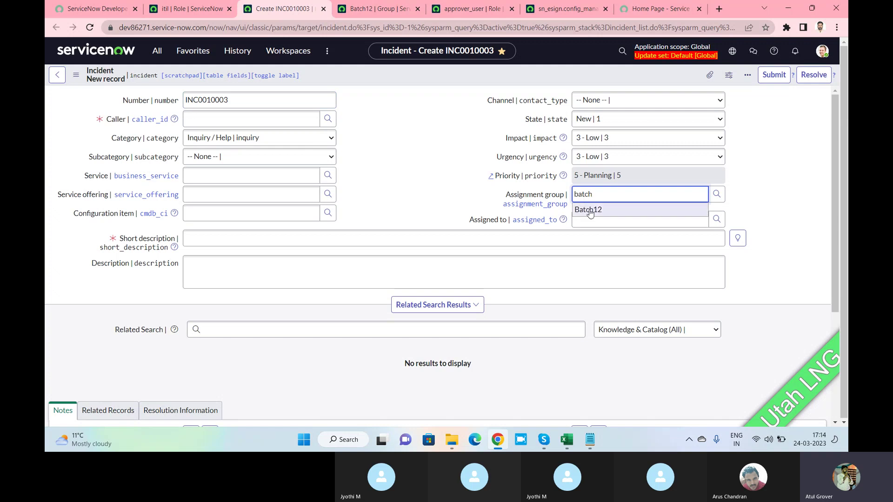
click(589, 210)
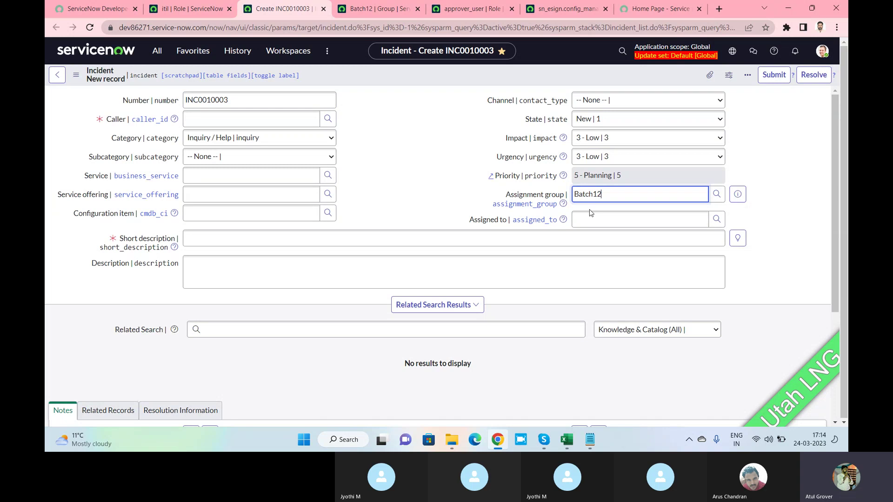
Save the Batch12 group record with its catalog Type.
click(378, 10)
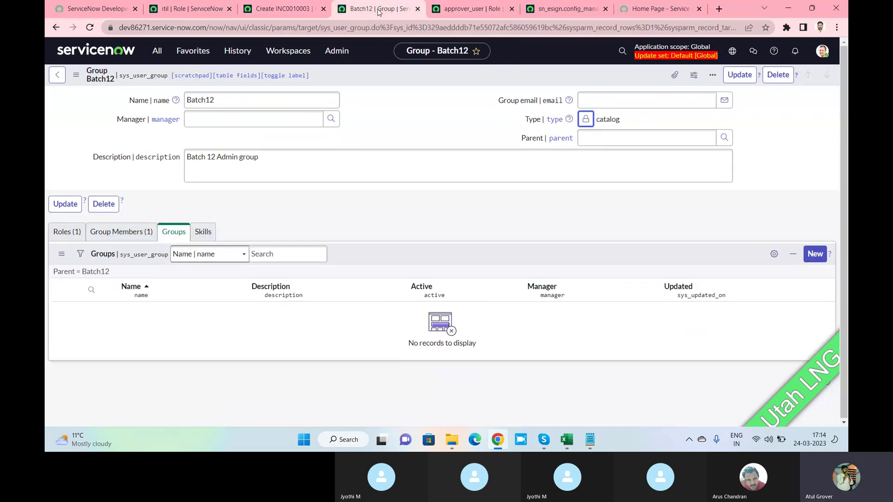
right_click(585, 81)
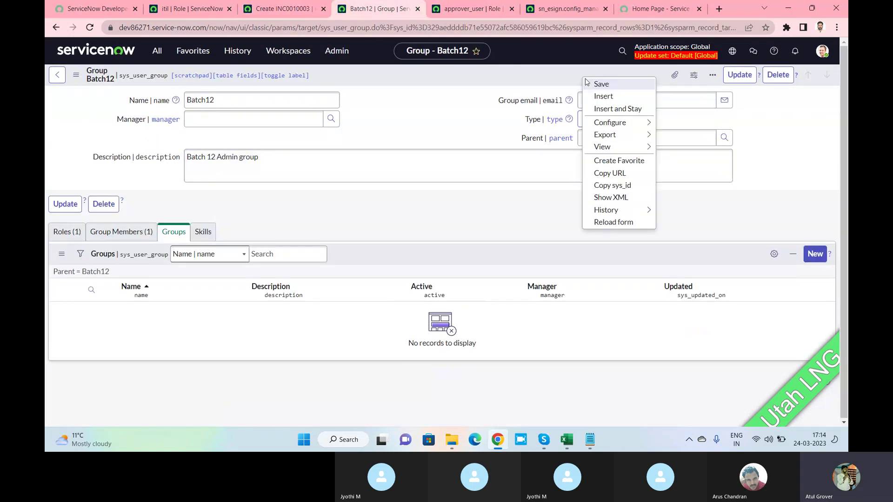
click(588, 84)
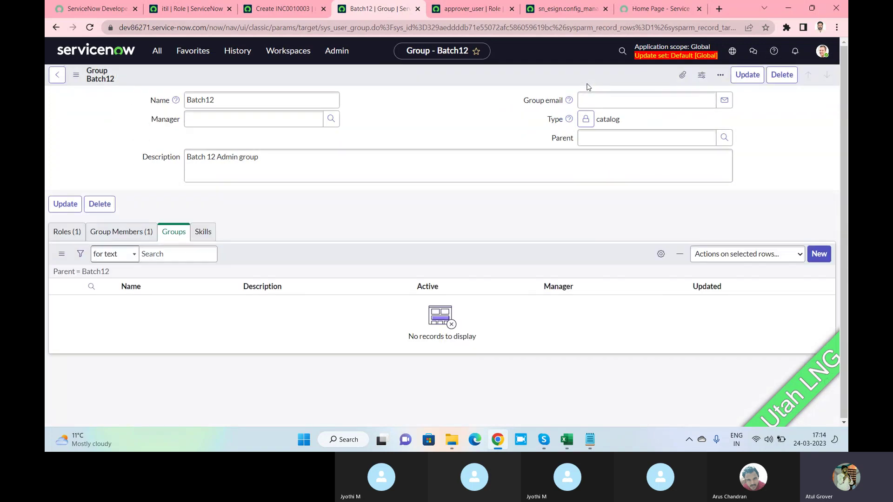
Reload the incident form discarding changes, and start typing 'ba' into Assignment group.
click(284, 8)
right_click(358, 76)
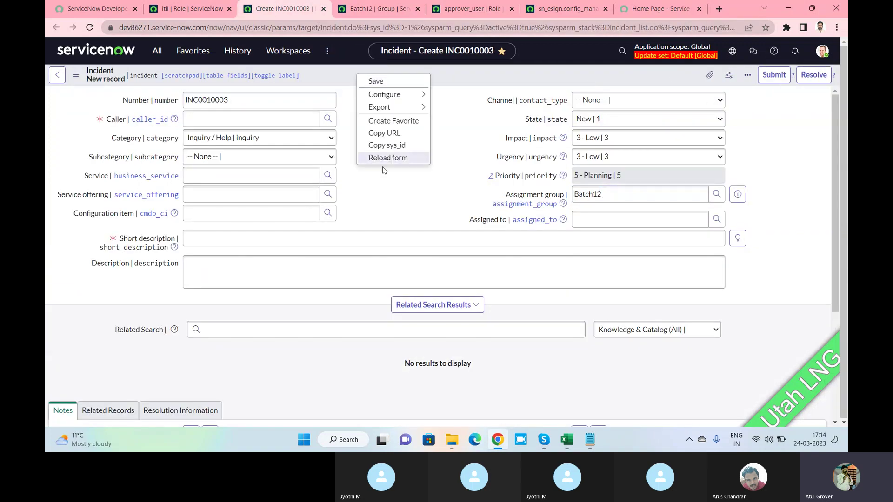
click(386, 158)
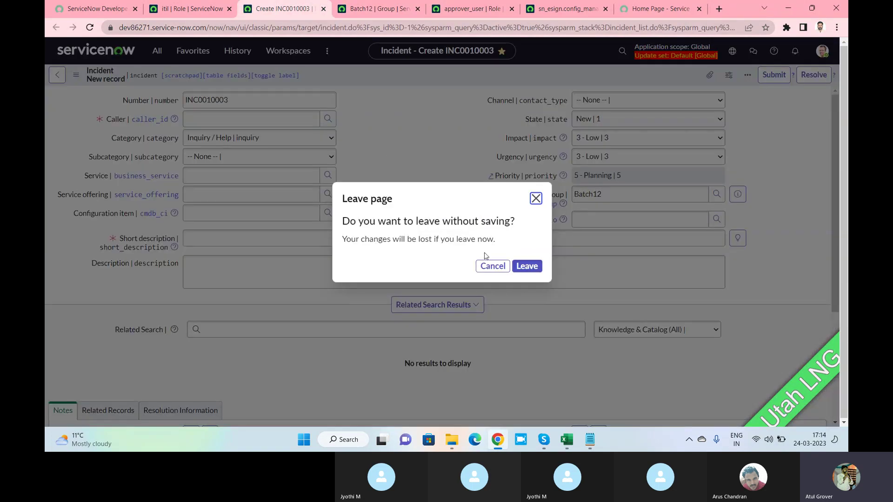
click(532, 268)
click(613, 199)
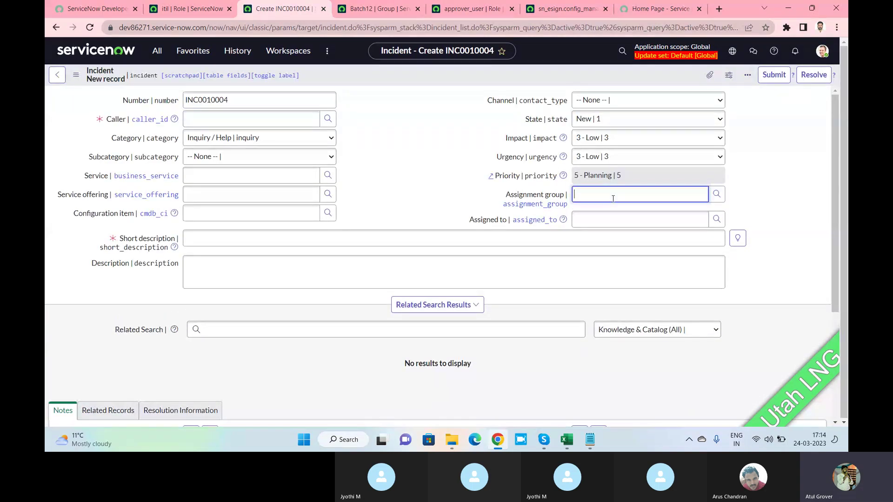
text(batch12)
click(388, 11)
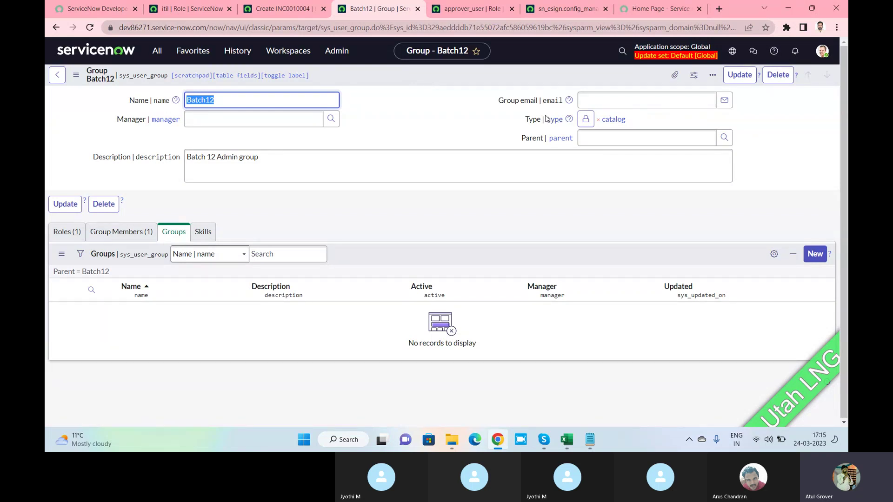
Enter the group email address and show the Group Members list.
click(606, 103)
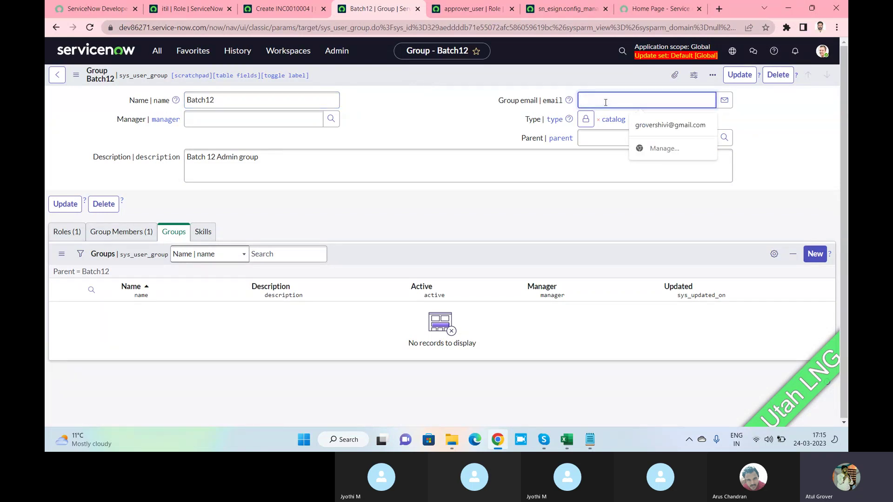
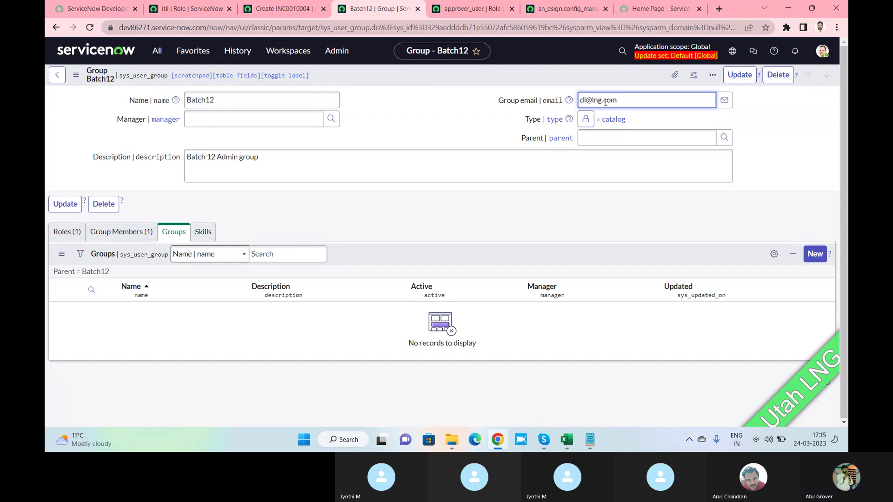
click(104, 238)
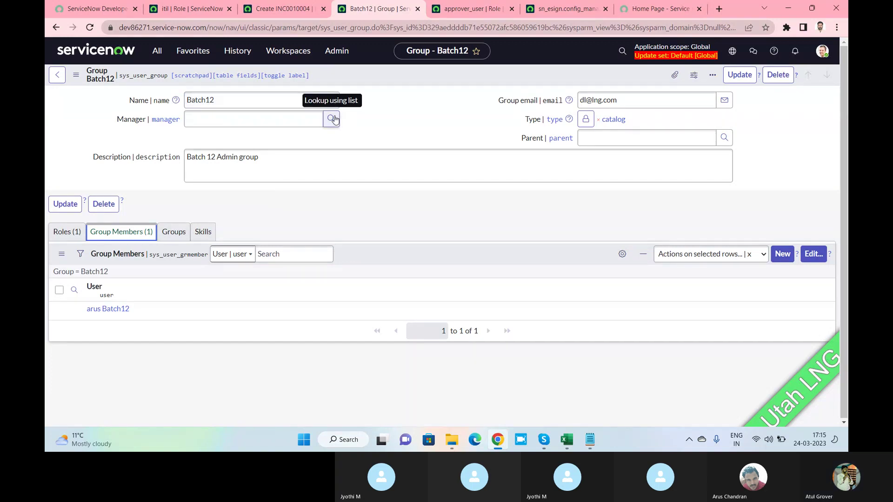
Add itil to the group's Type alongside catalog, lock the field, and select the group email.
click(585, 120)
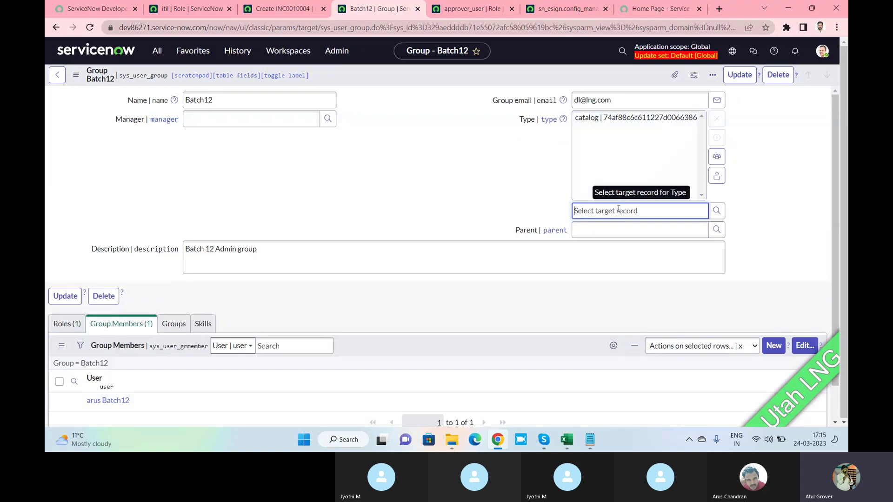
text(itil)
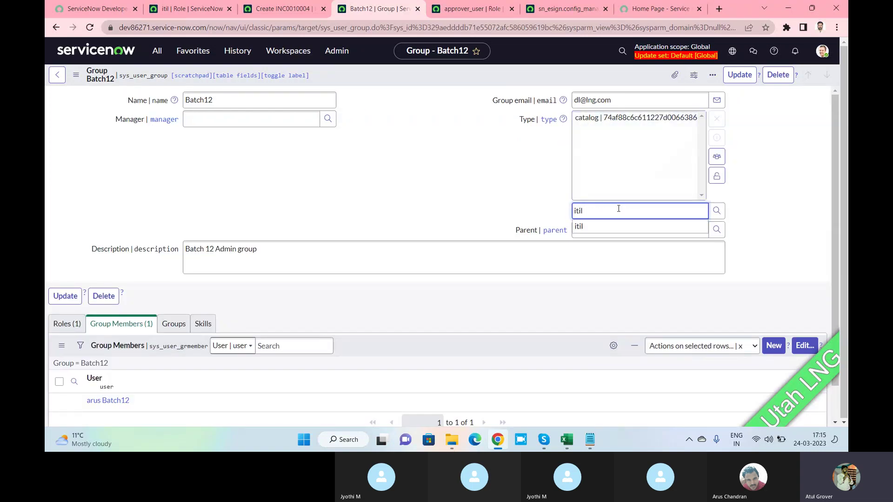
click(598, 225)
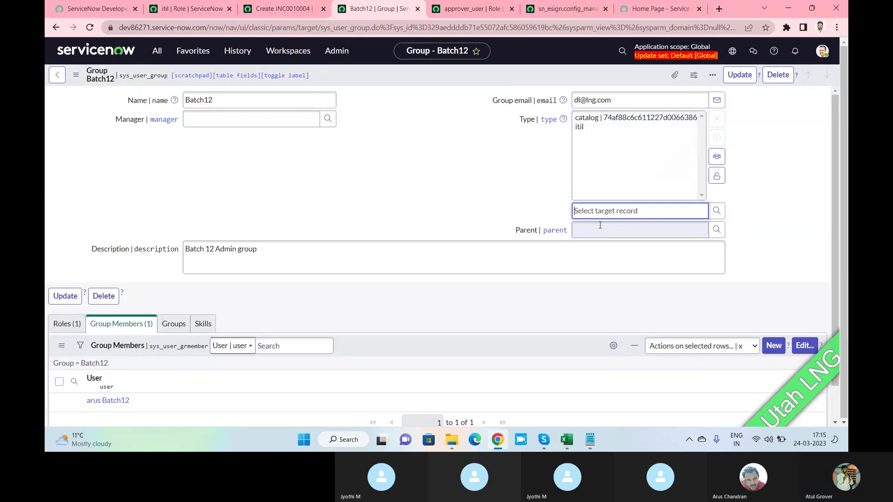
click(717, 175)
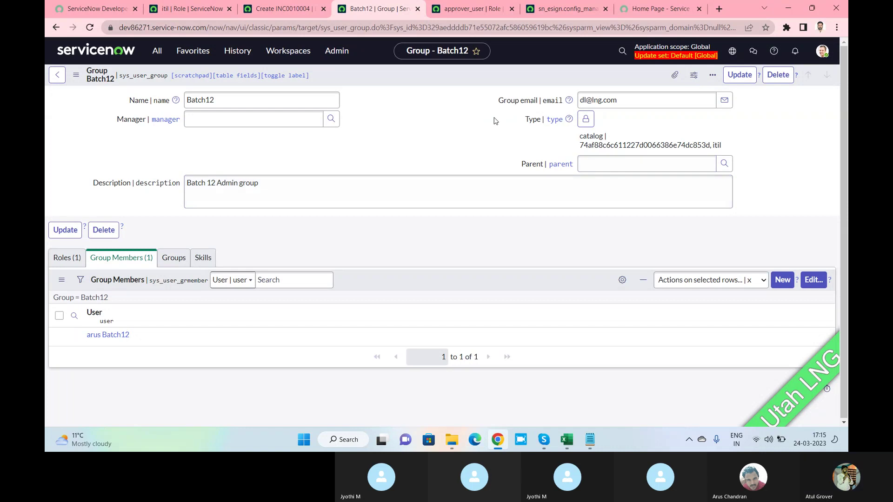
click(627, 100)
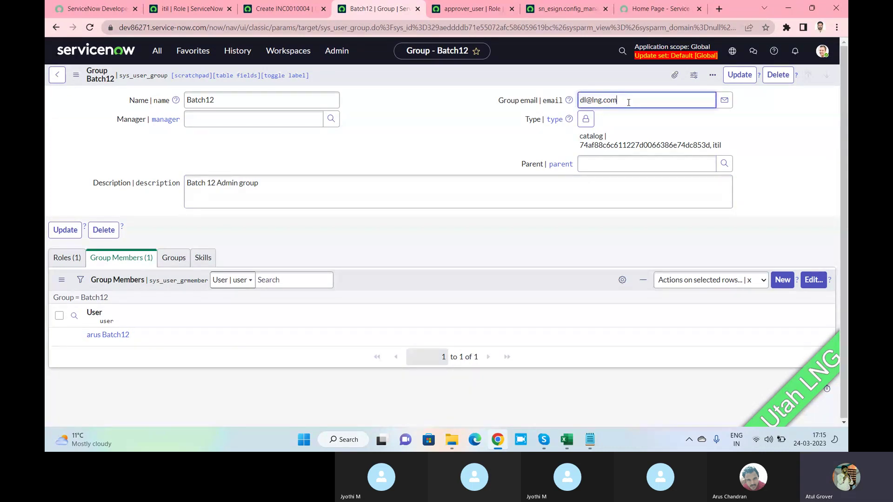
drag(628, 100, 576, 102)
Save the group, then add Exclude manager and Include members to the Group form layout.
right_click(470, 80)
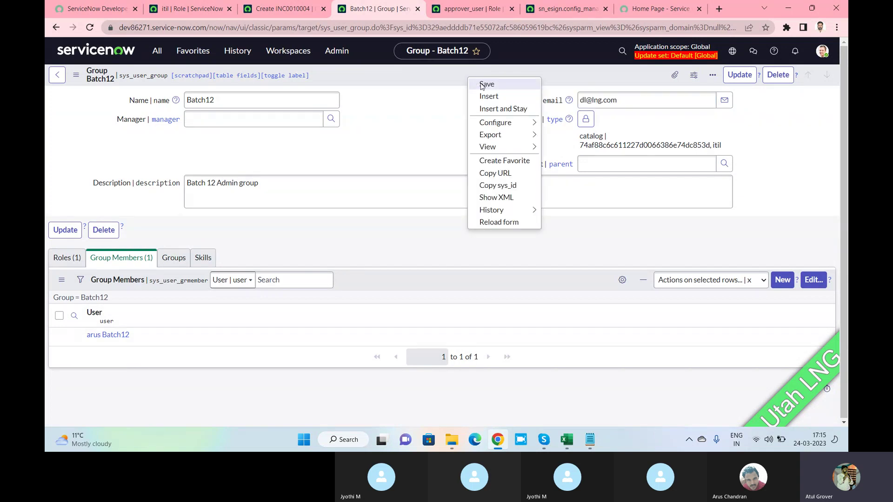
click(482, 87)
right_click(464, 77)
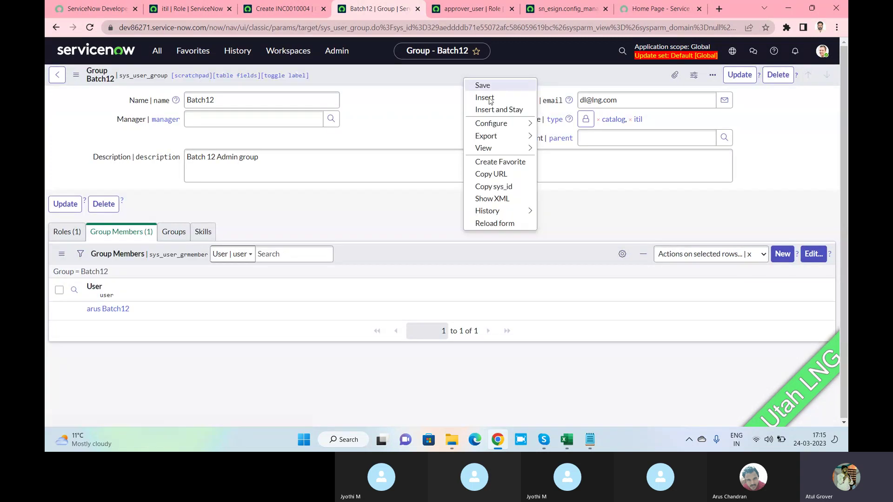
mouse_move(529, 142)
mouse_move(529, 125)
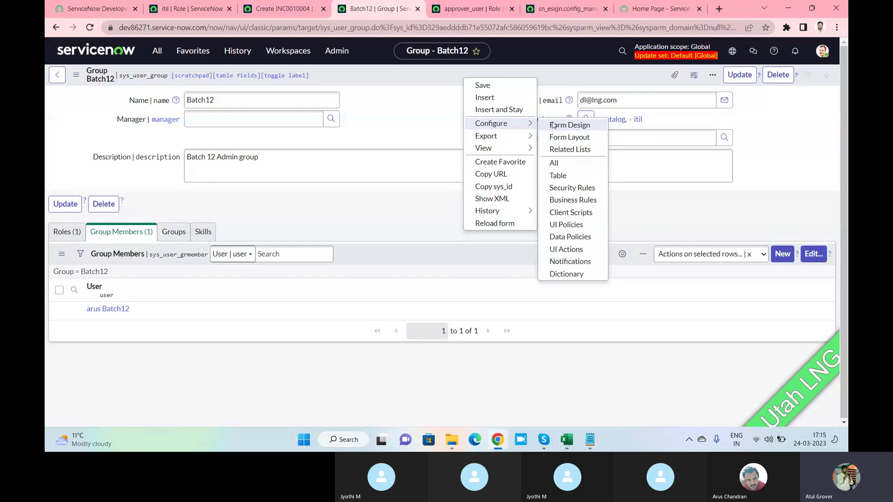
click(561, 140)
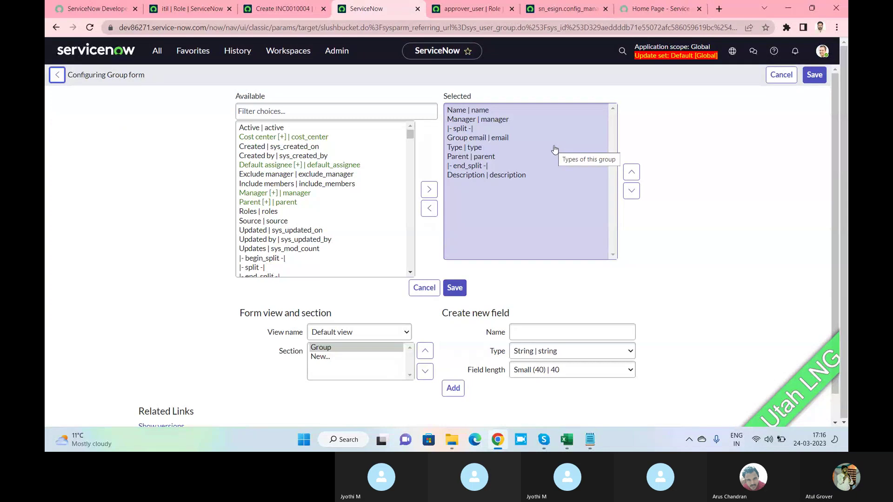
click(288, 157)
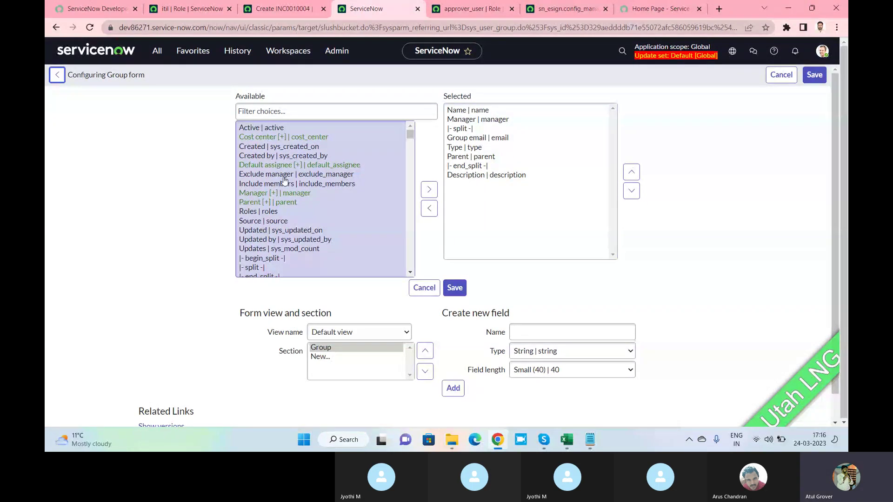
click(283, 175)
ctrl+click(281, 184)
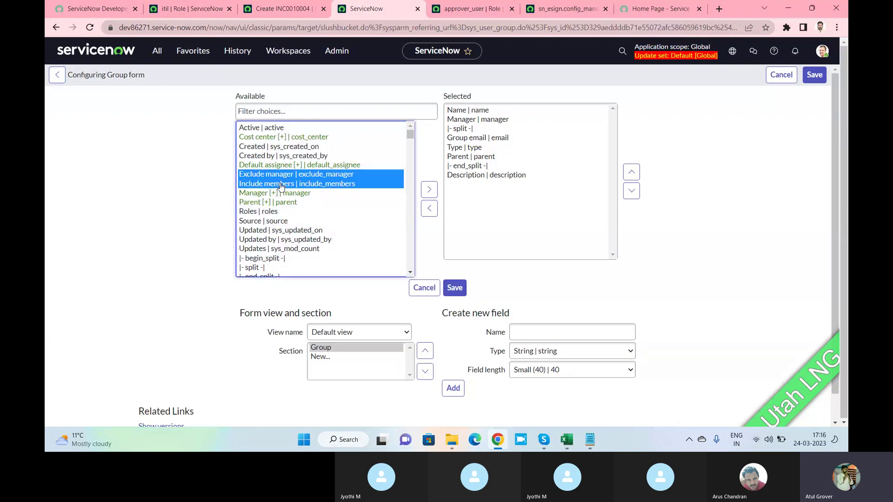
click(428, 191)
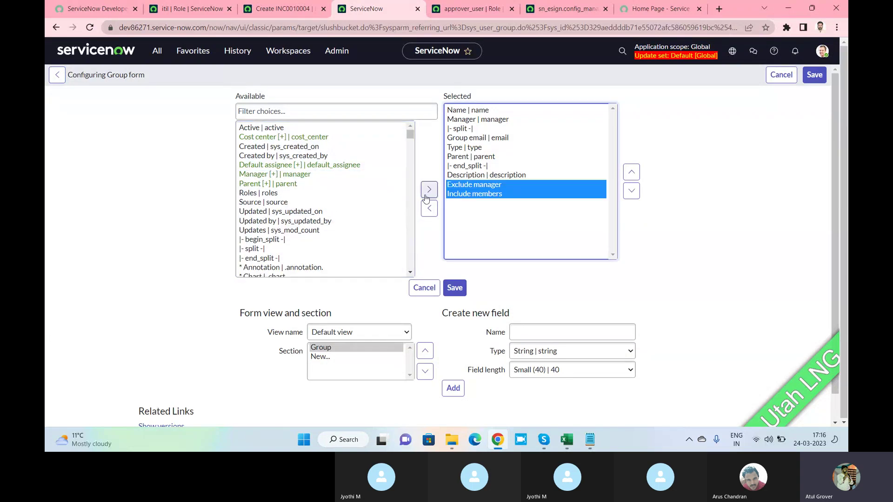
click(455, 290)
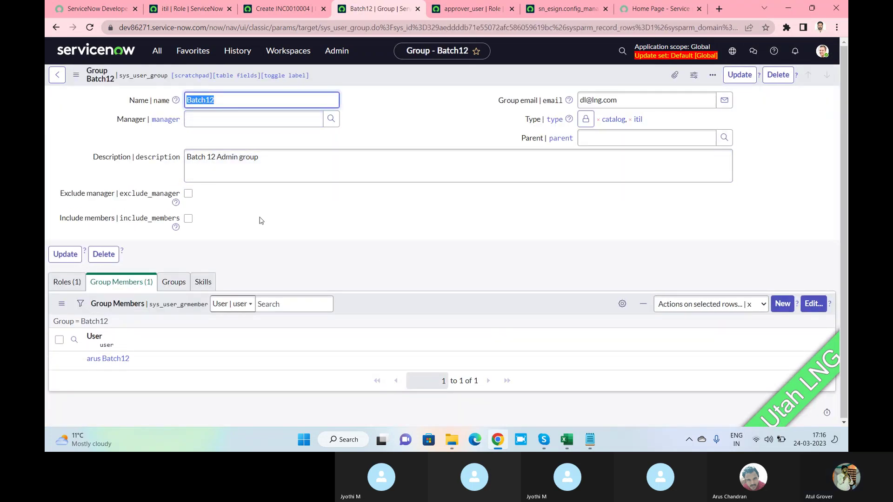
Turn on the Include members checkbox for the Batch12 group.
click(188, 219)
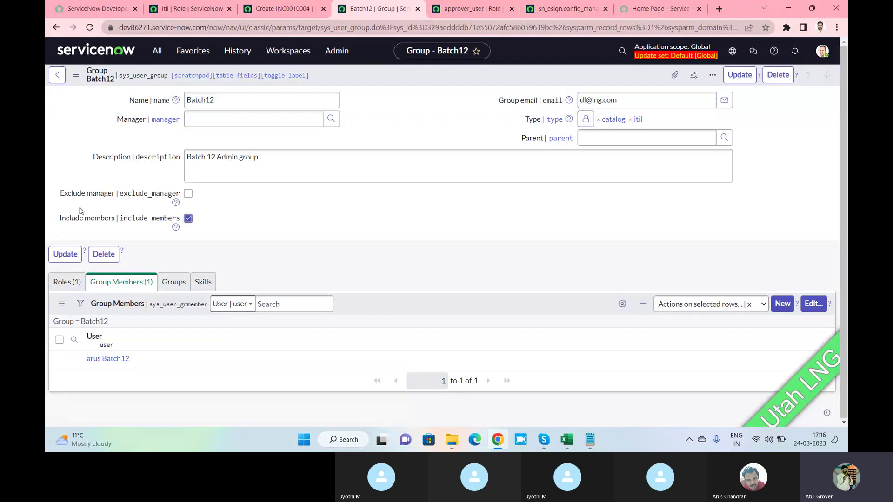
mouse_move(177, 230)
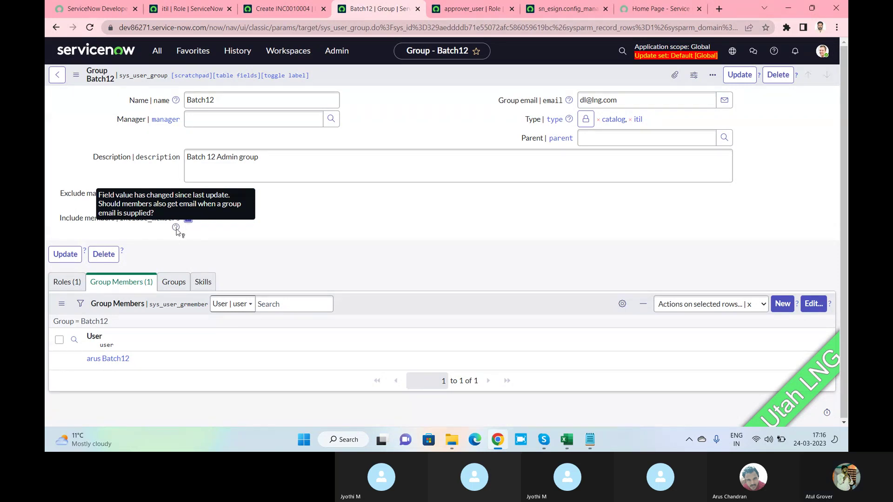
click(635, 103)
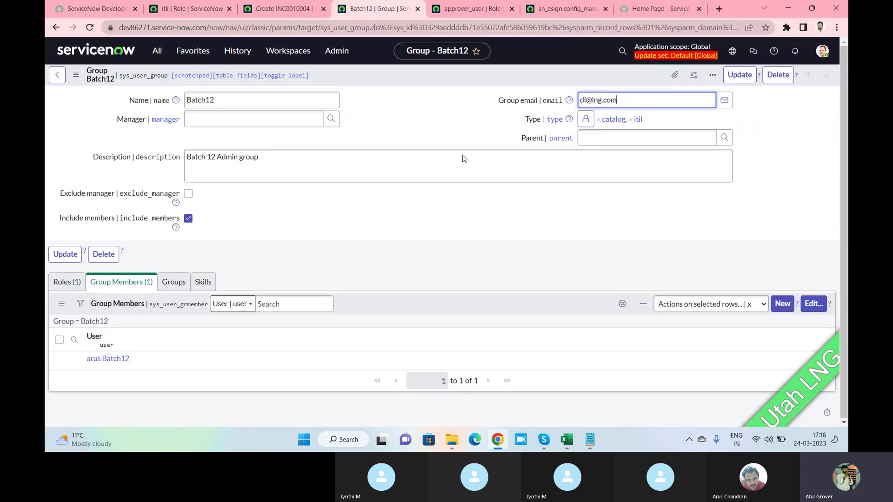
mouse_move(176, 228)
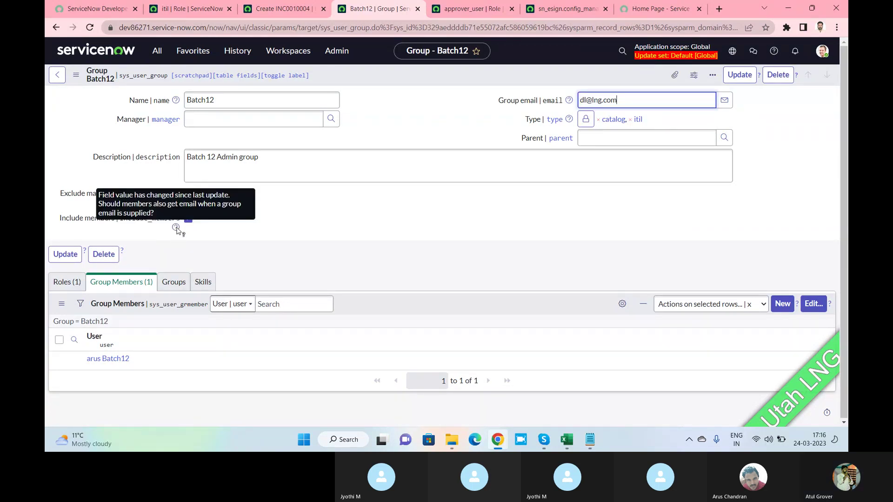
mouse_move(569, 103)
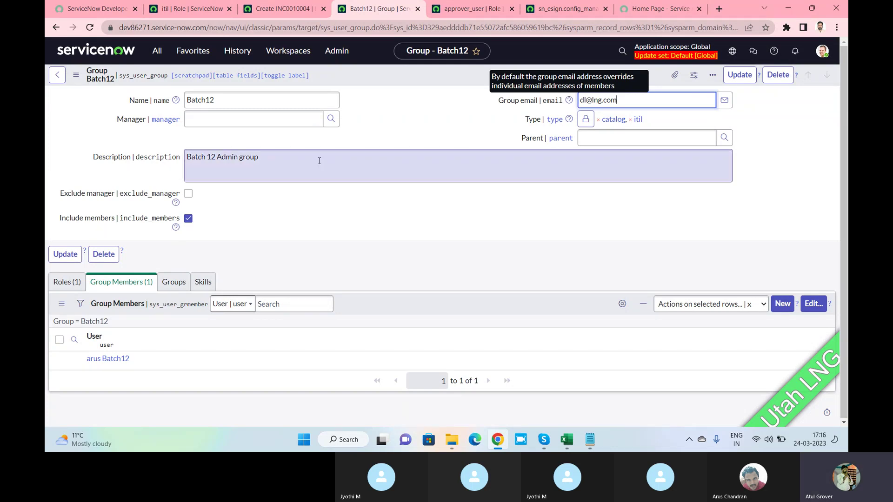
click(190, 220)
click(189, 219)
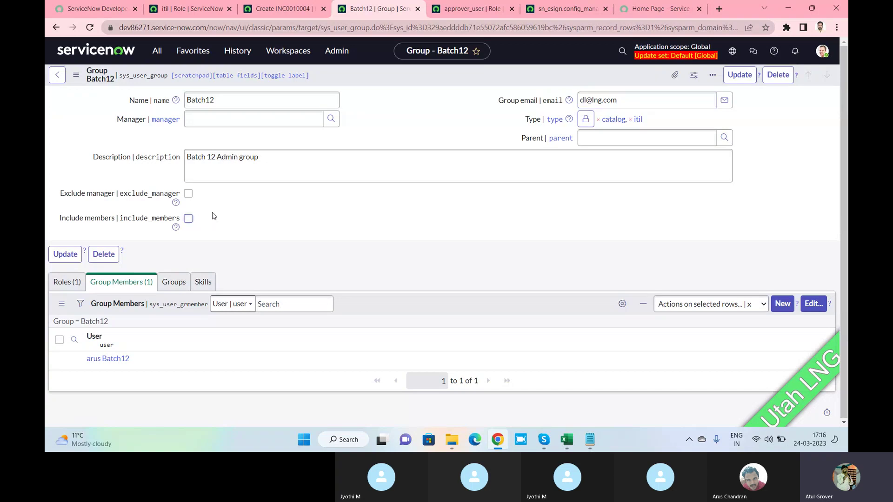
drag(618, 100, 576, 102)
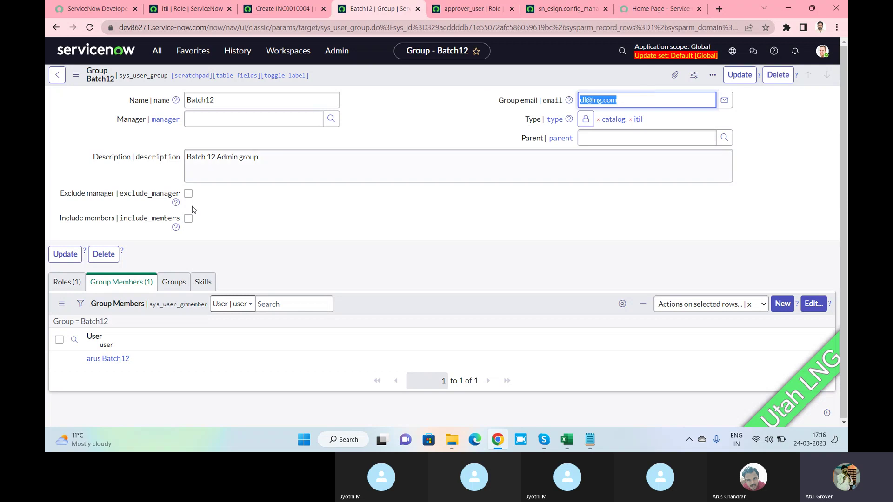
click(188, 218)
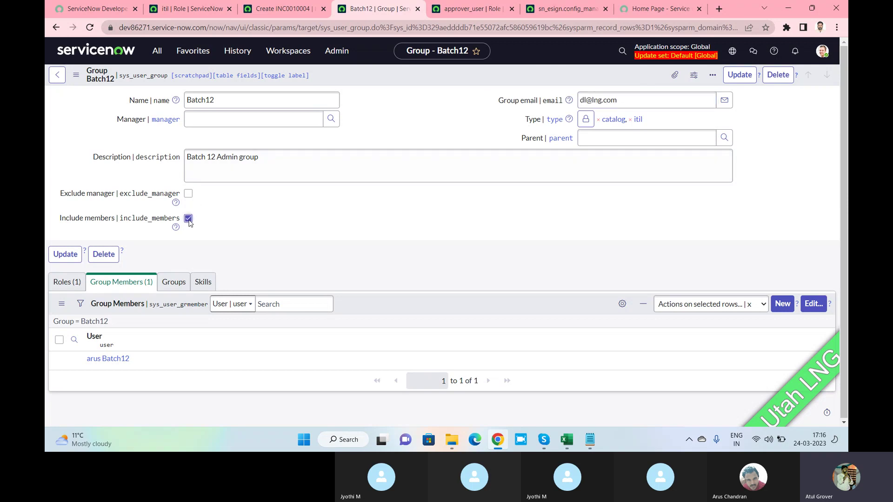
Turn on Exclude manager and save the Batch12 group.
mouse_move(177, 205)
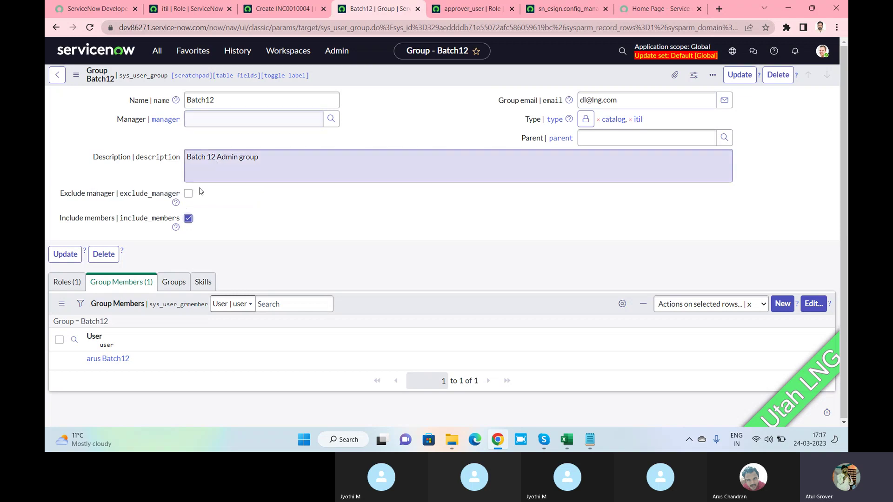
click(188, 193)
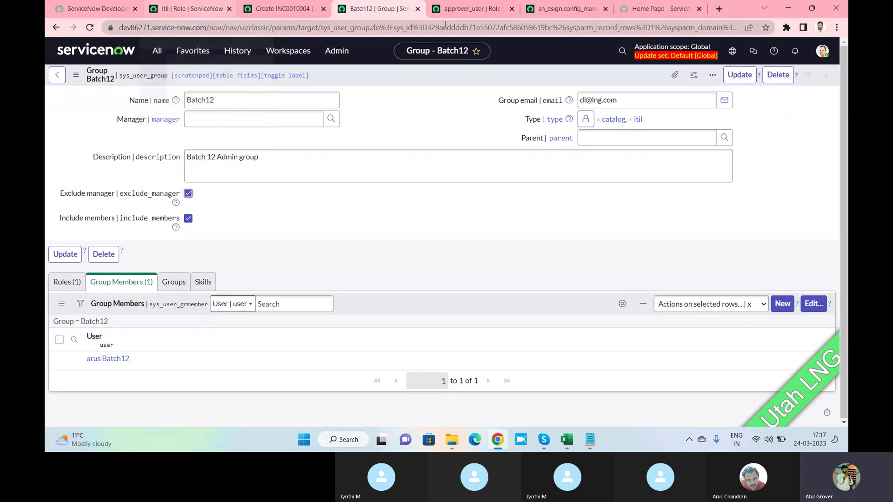
right_click(591, 79)
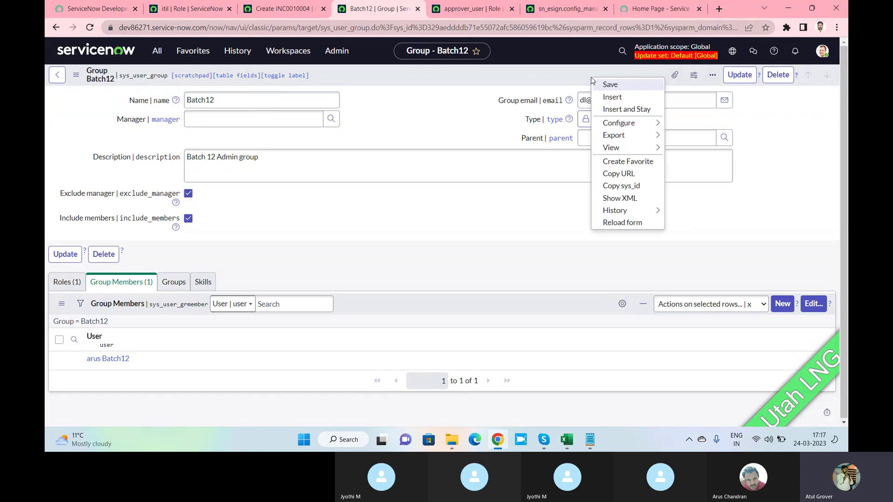
click(600, 85)
Reload the incident with Assignment group Batch12, then select itil in the group's Type.
click(300, 8)
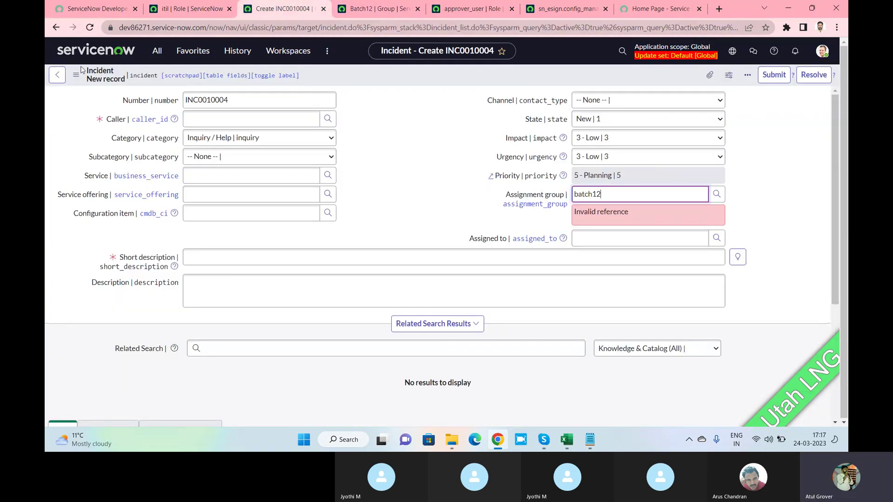
click(91, 29)
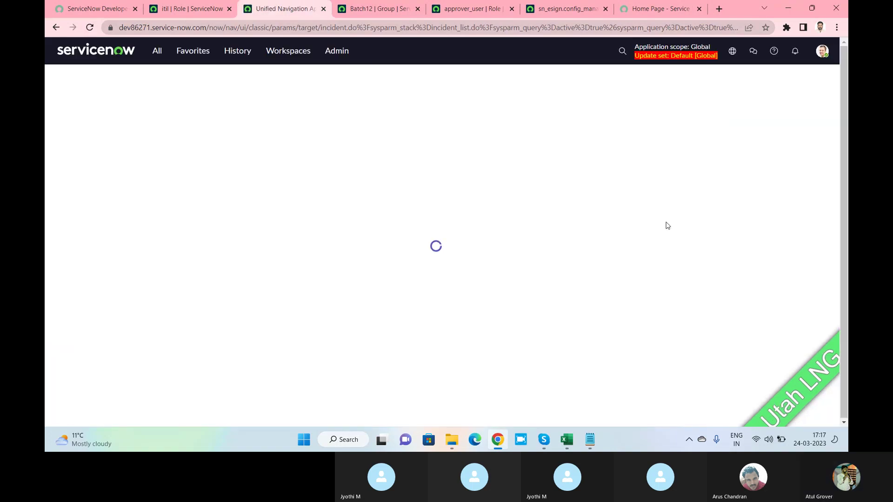
click(622, 194)
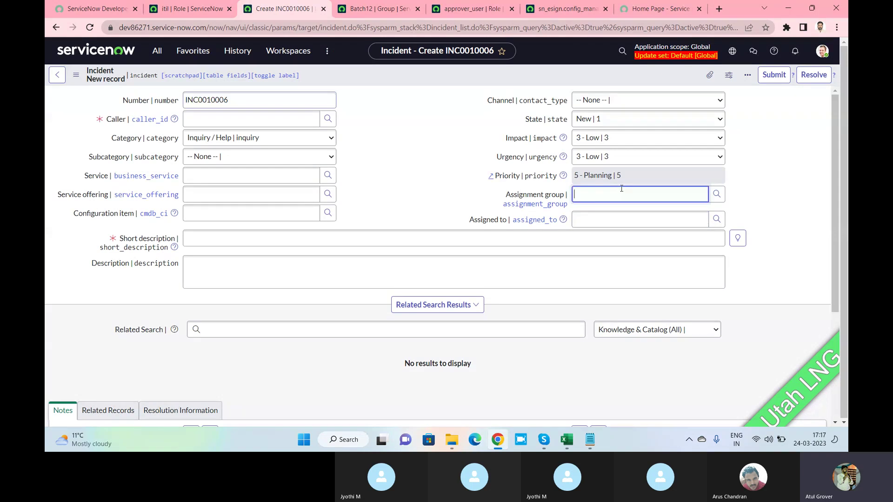
text(batch)
click(607, 207)
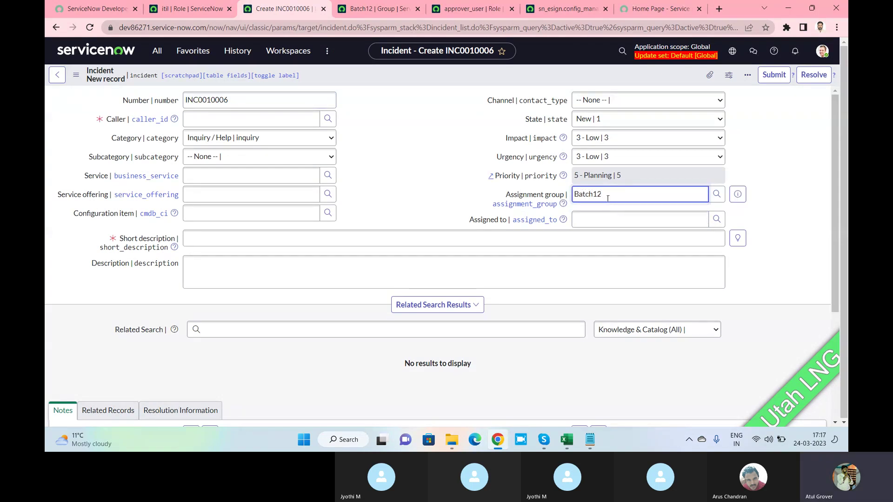
click(377, 9)
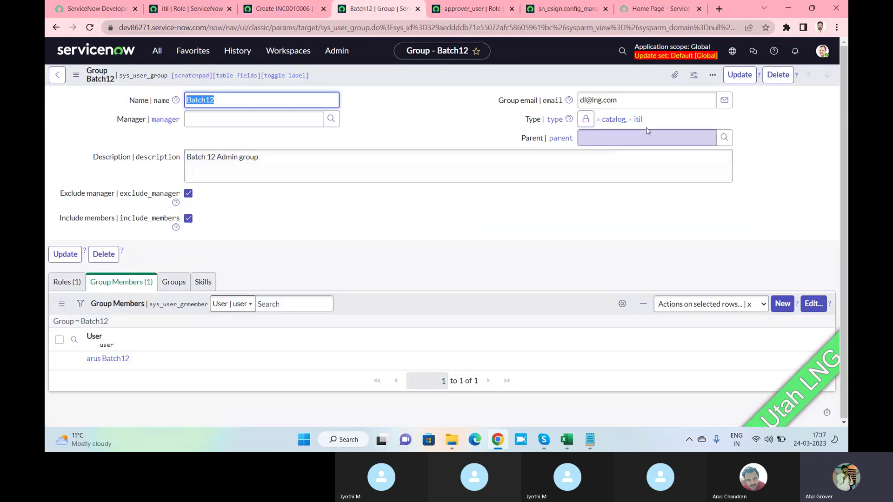
double_click(638, 120)
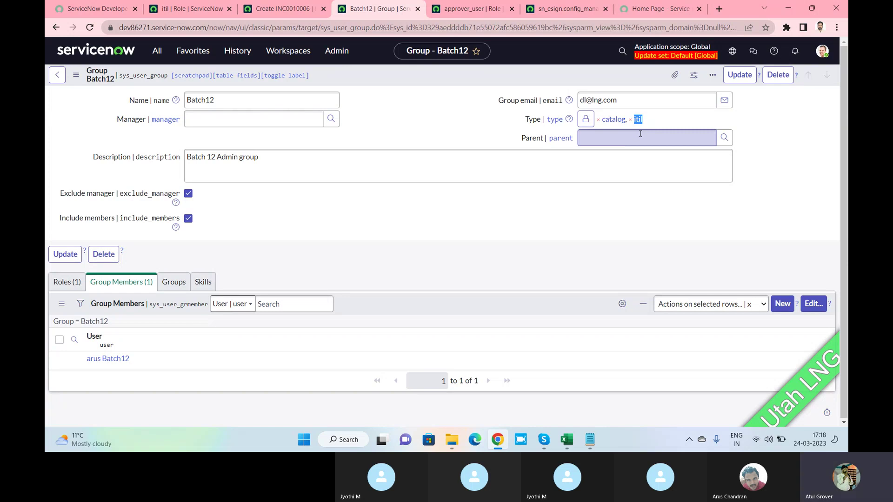
Open Users via the 'user a' navigator search, filter User ID by 'arus', and open that record.
click(182, 10)
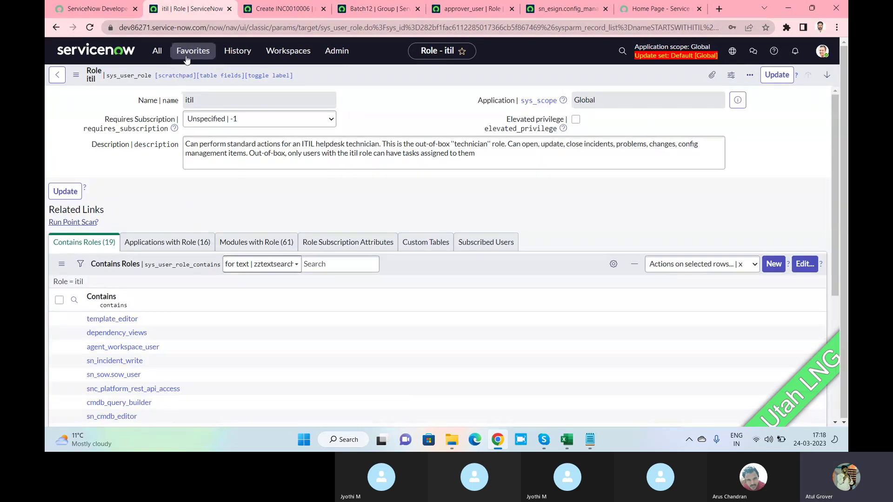
click(157, 51)
text(user a)
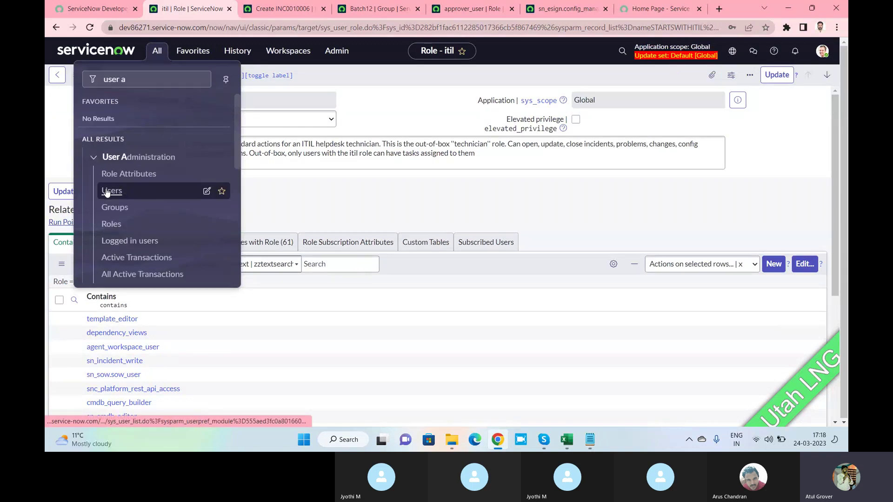
click(108, 191)
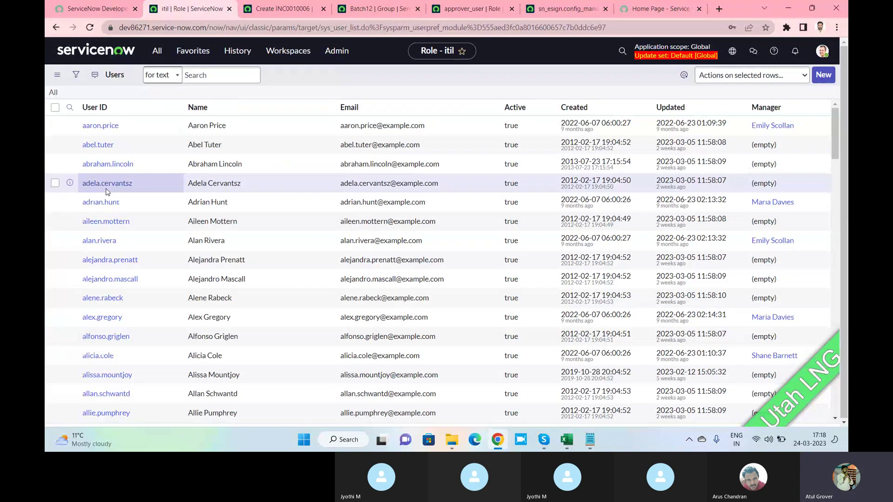
click(127, 132)
text(arus)
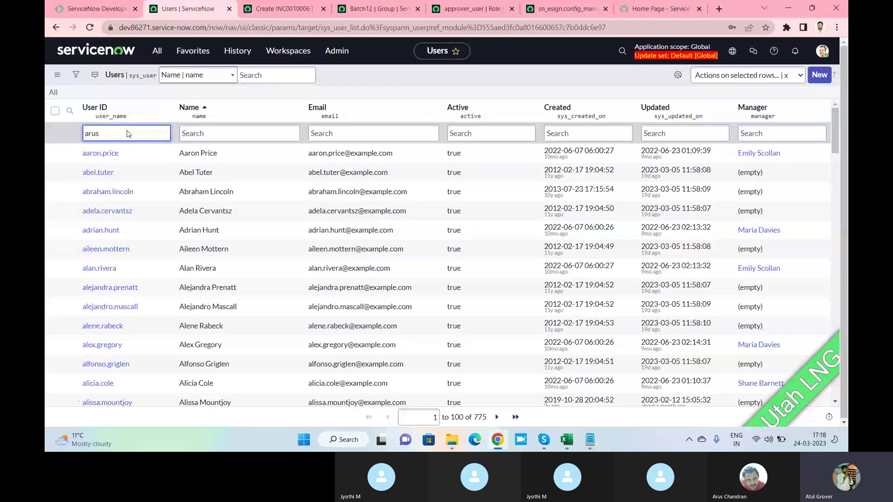
key(Return)
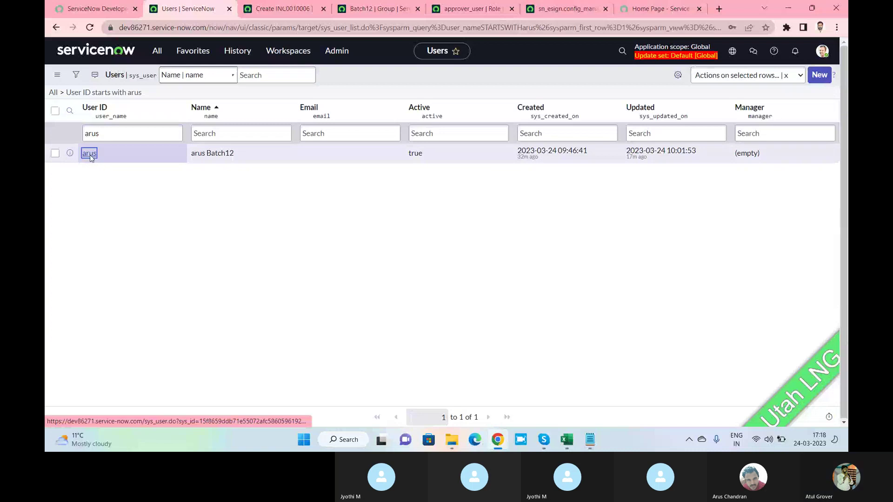
click(90, 155)
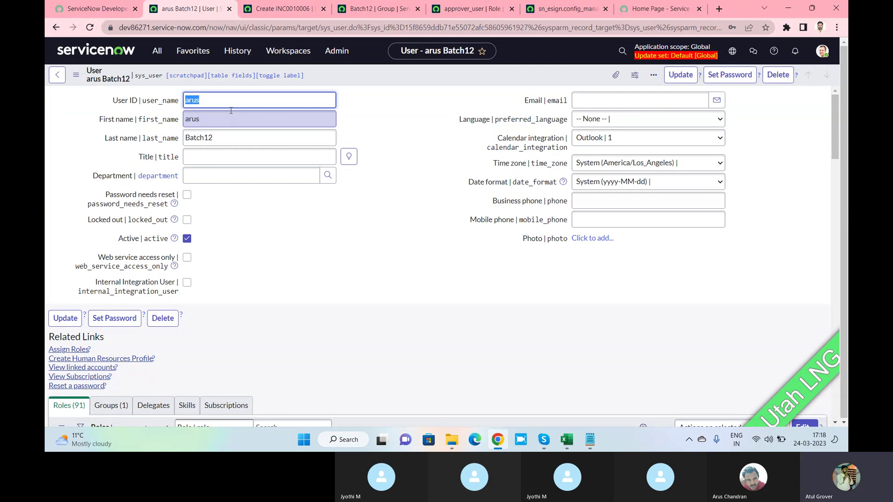
Open the list of open incidents through the 'inciden' navigator search.
click(157, 51)
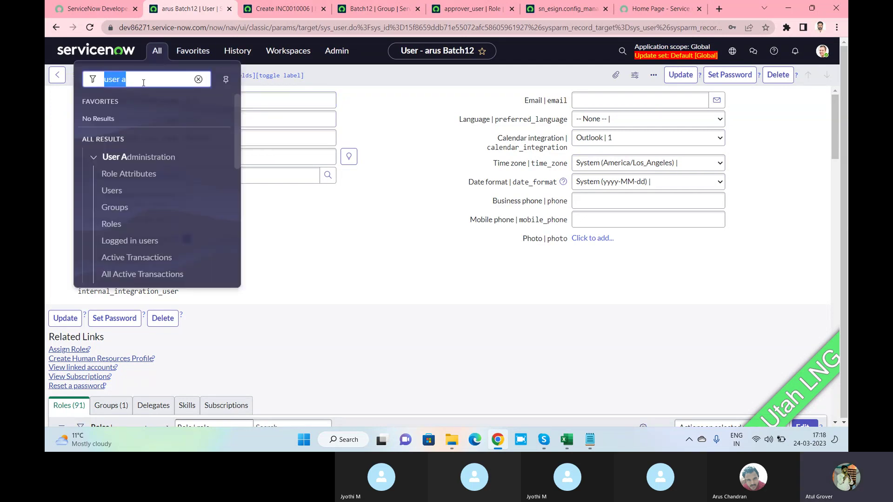
text(inciden)
scroll(149, 263, down, 1)
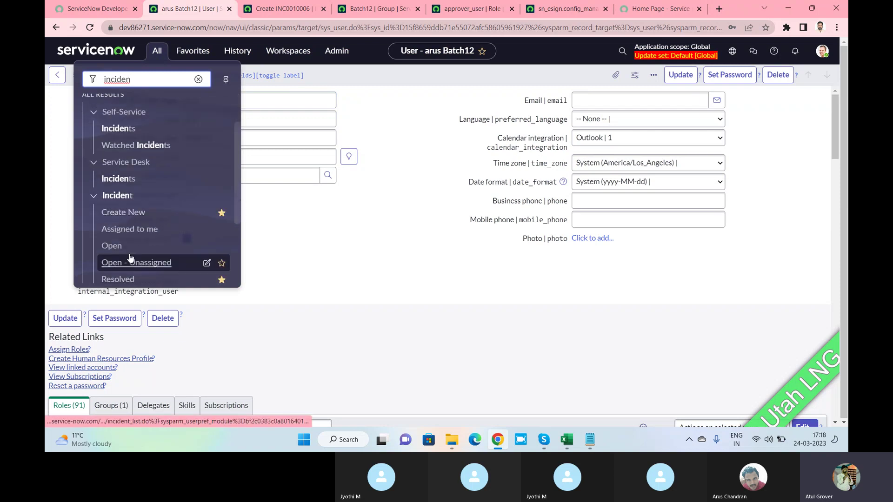
click(112, 246)
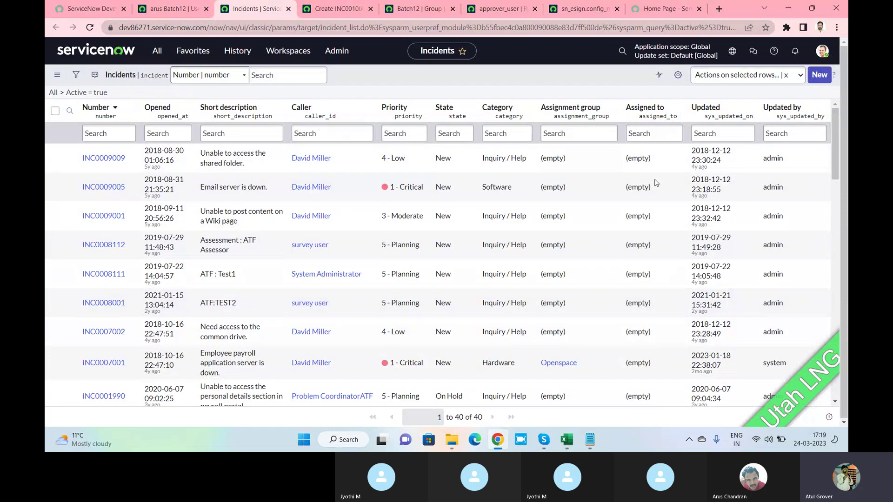
Switch between the Incidents tab and the arus Batch12 user record, ending on the user record.
click(163, 13)
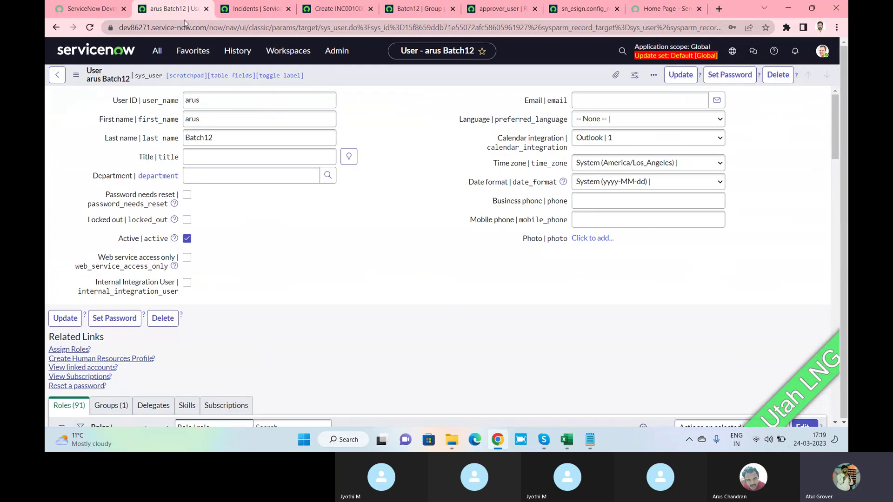
click(248, 13)
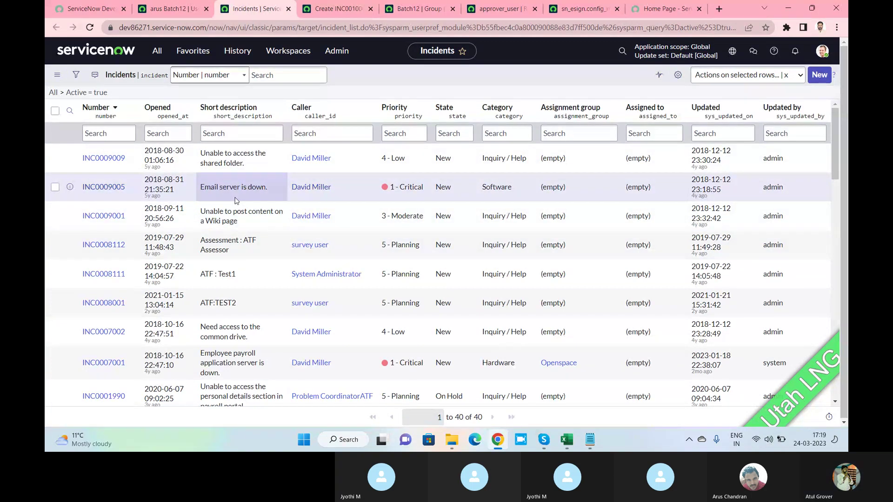
click(168, 11)
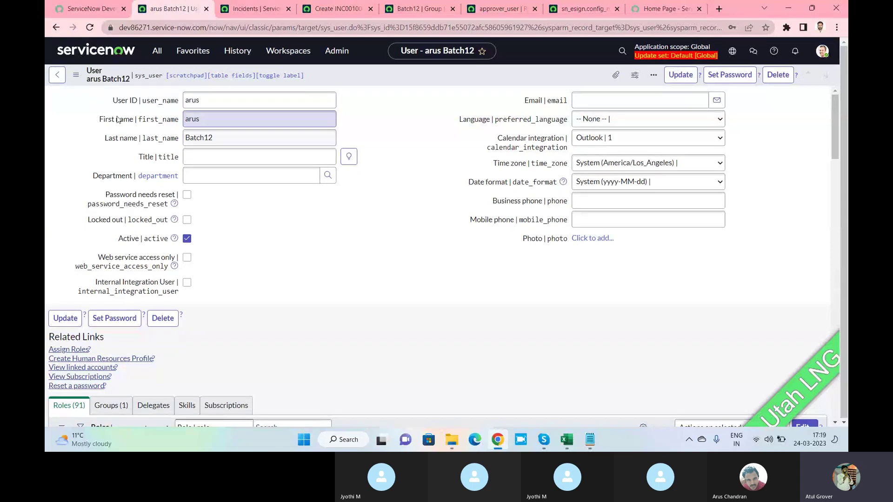
Set the user's Title to Director from the suggestions, after briefly trying 'Hello'.
click(230, 157)
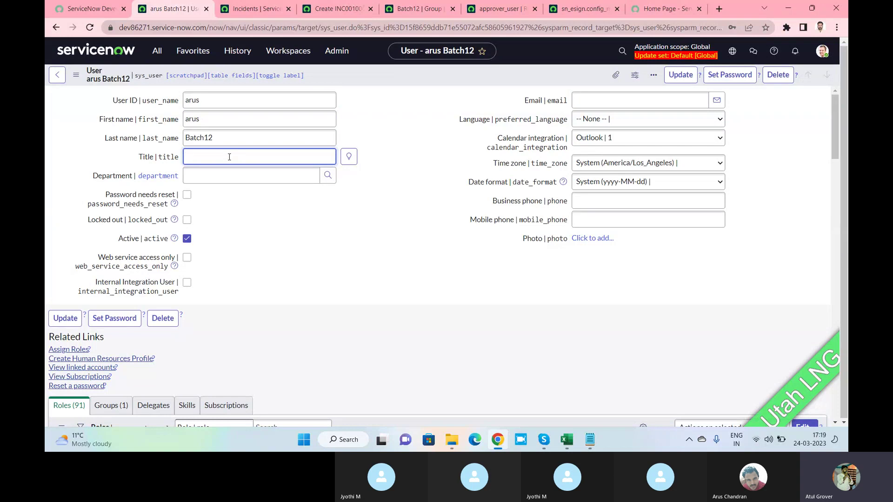
click(349, 161)
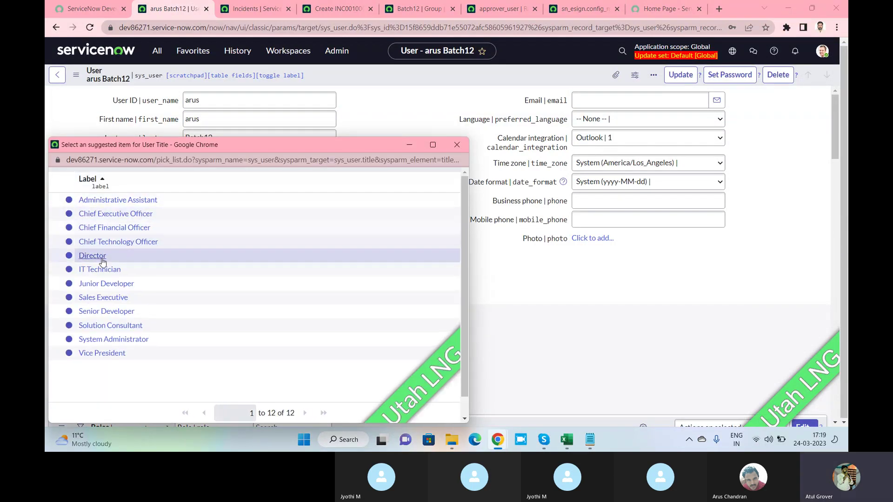
click(93, 255)
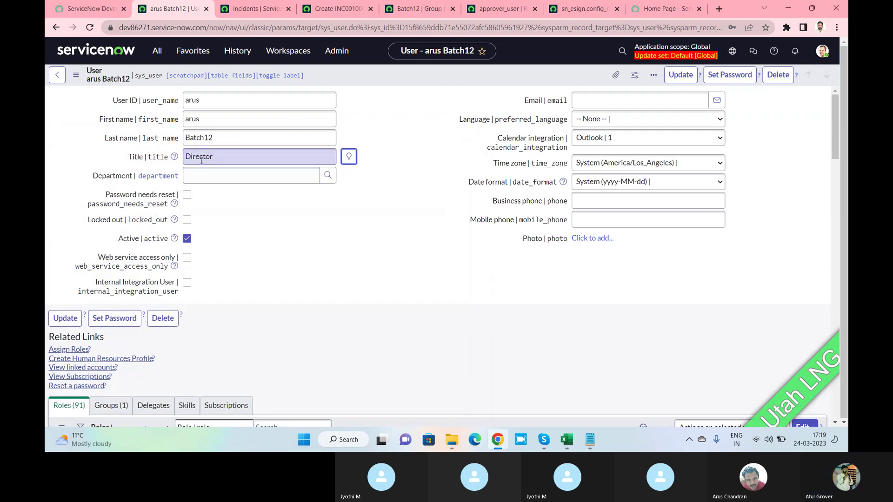
drag(213, 157, 110, 157)
text(Hello)
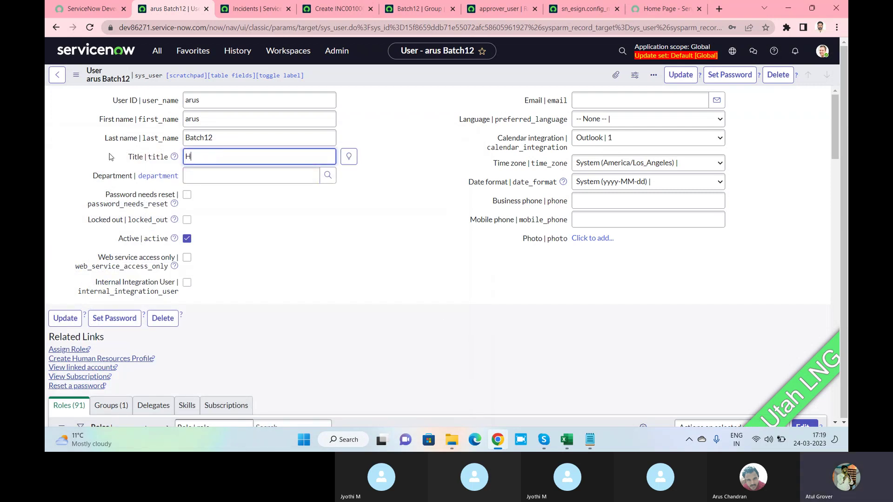
key(Tab)
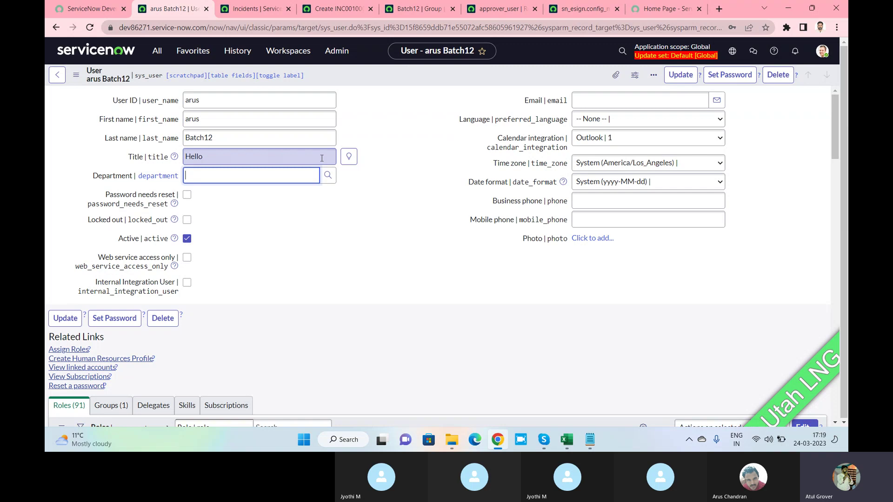
click(346, 157)
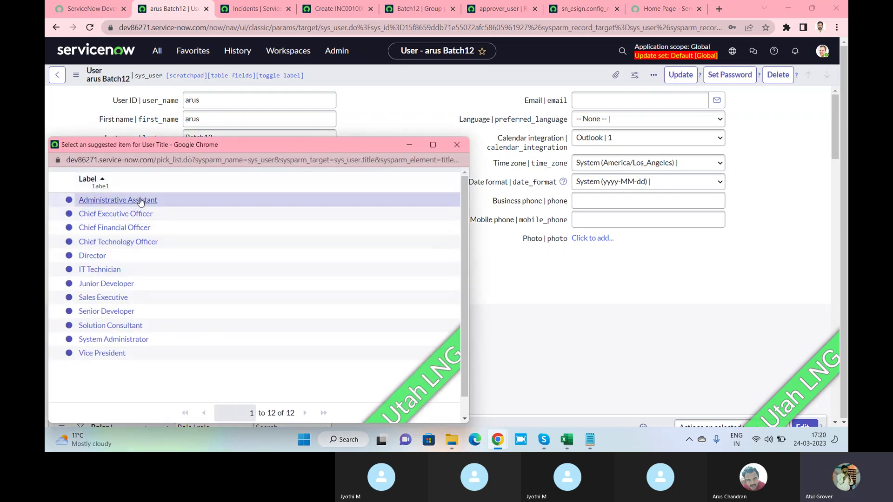
click(95, 256)
Set the Department to Product Management from the department lookup.
click(104, 181)
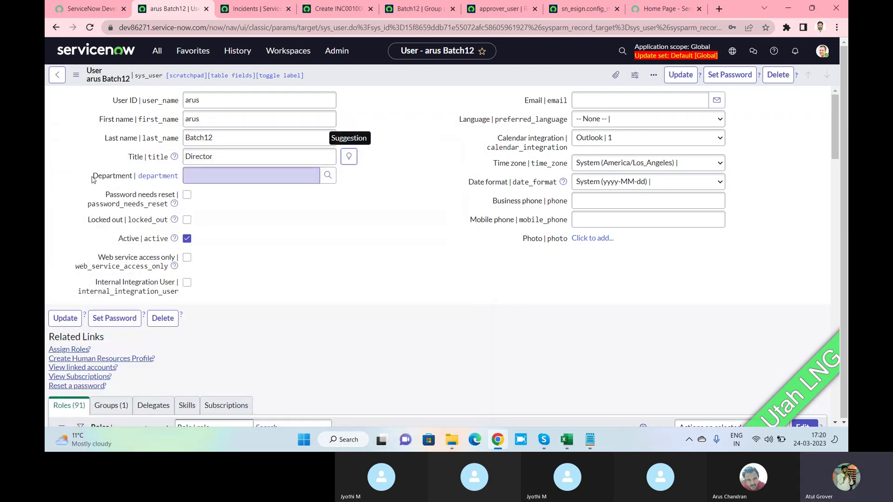
drag(93, 177, 133, 182)
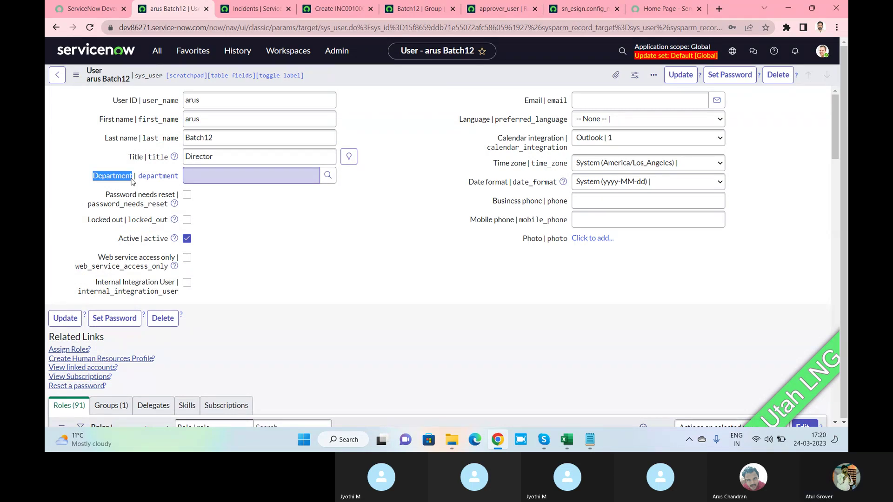
click(302, 176)
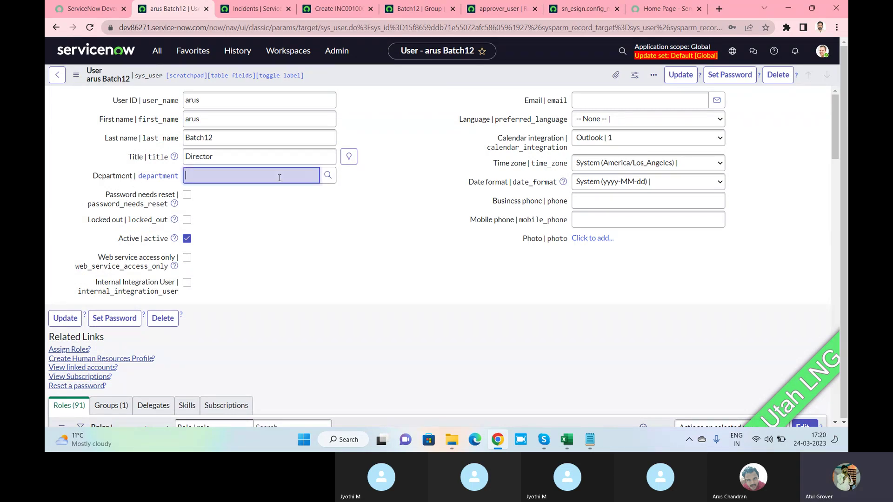
click(330, 175)
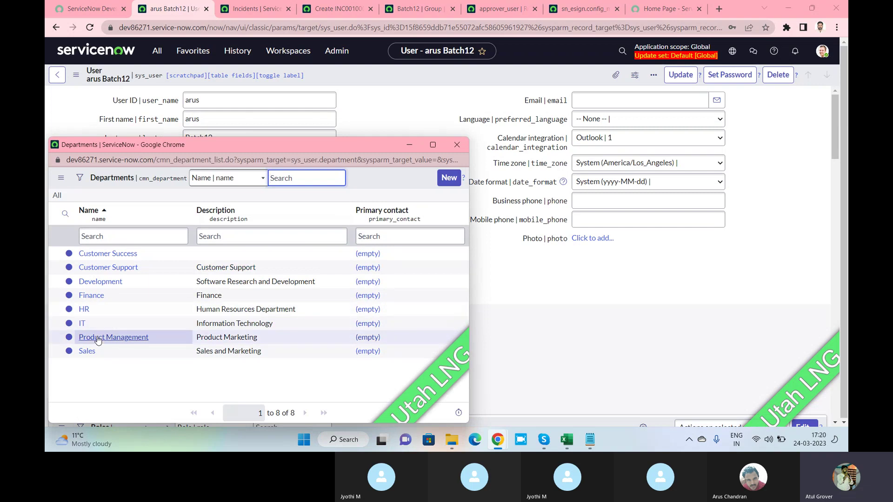
click(98, 338)
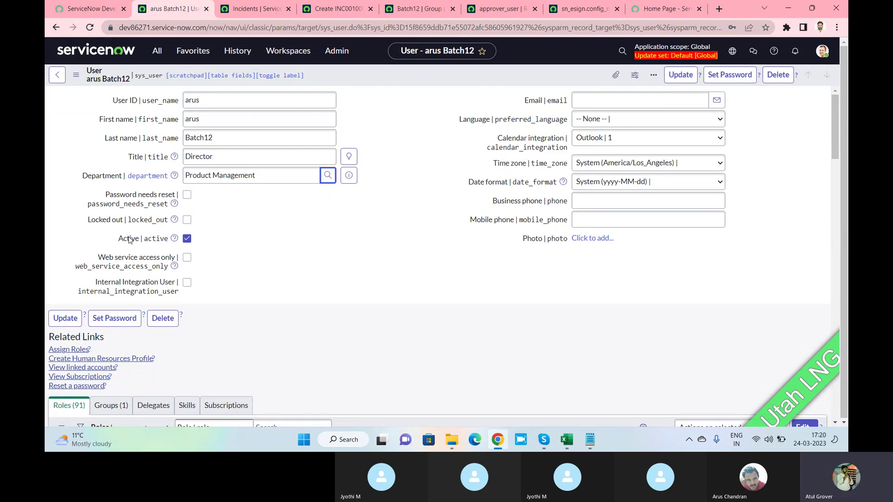
Toggle Locked out and Active on and off, leaving the user unlocked and active.
click(187, 221)
click(186, 221)
mouse_move(177, 222)
click(187, 221)
click(187, 221)
click(187, 220)
click(188, 239)
click(187, 239)
click(187, 220)
Mark the user as an Internal Integration User with Web service access only turned off.
click(590, 440)
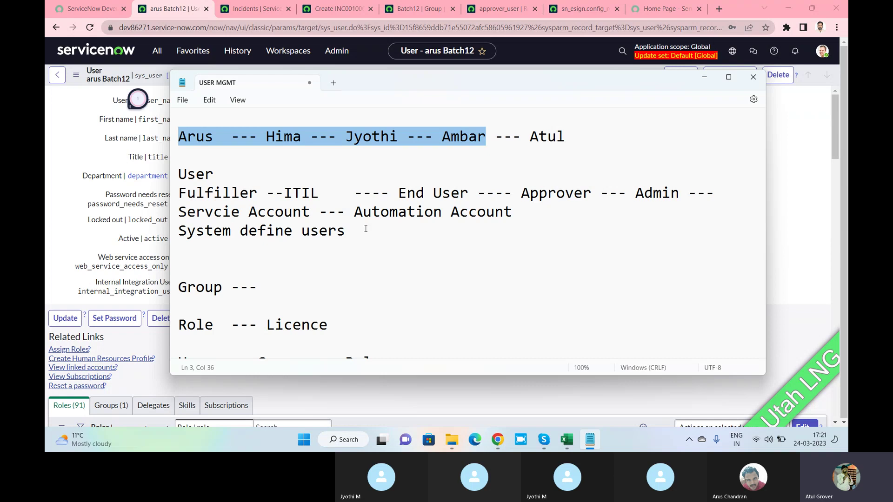
key(alt+Tab)
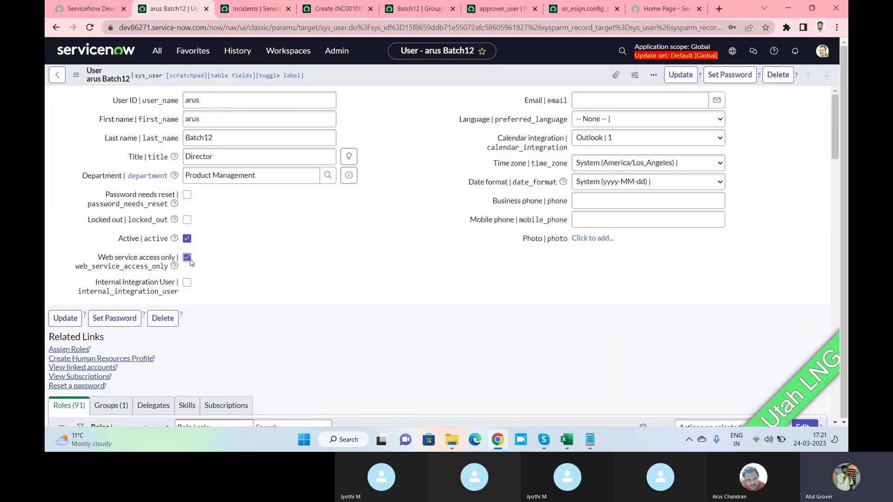
click(187, 257)
click(187, 257)
click(187, 282)
click(187, 258)
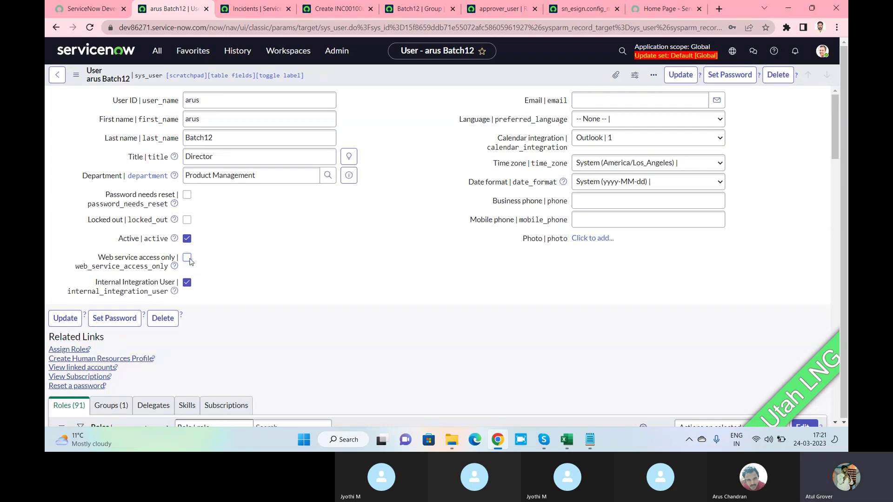
Review the available options in the Language dropdown.
click(623, 100)
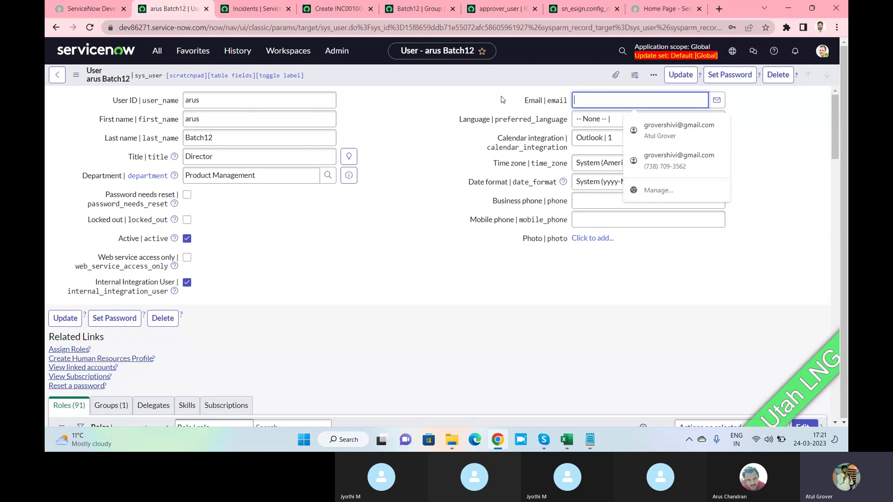
click(607, 120)
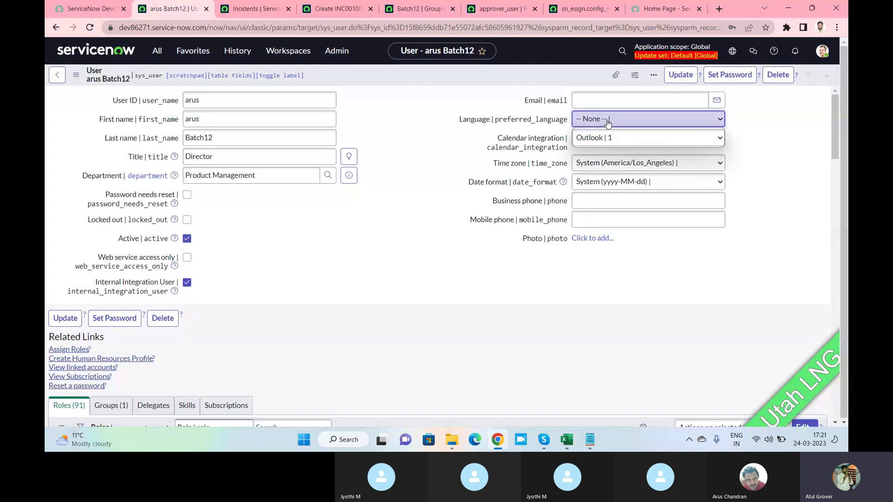
click(607, 120)
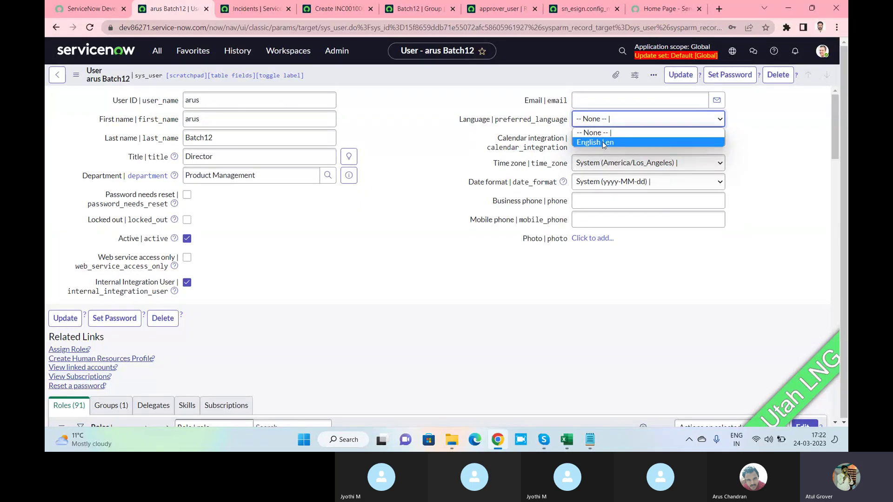
Keep Language None and Outlook calendar integration, set Time zone to GMT, and leave Date format as System.
click(793, 139)
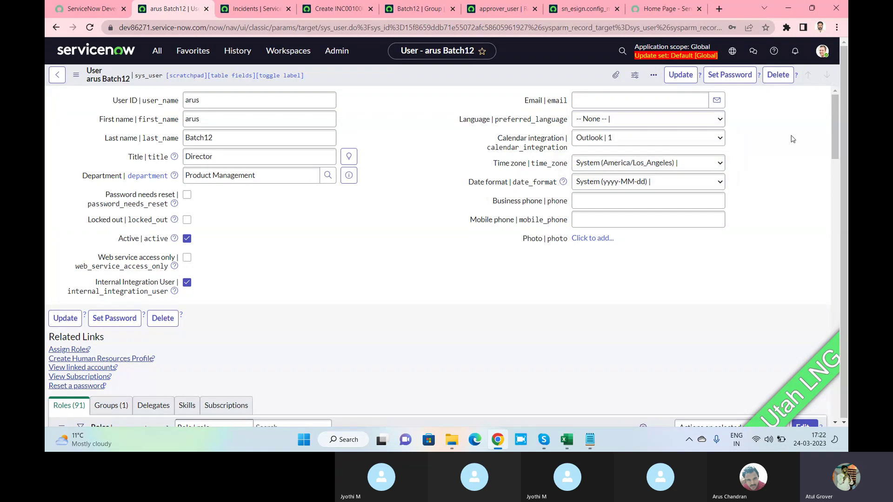
click(665, 142)
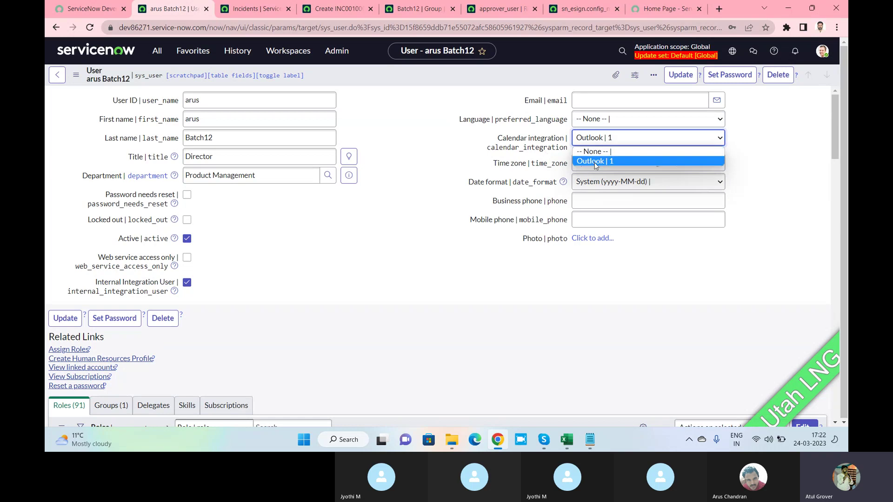
click(748, 155)
click(678, 163)
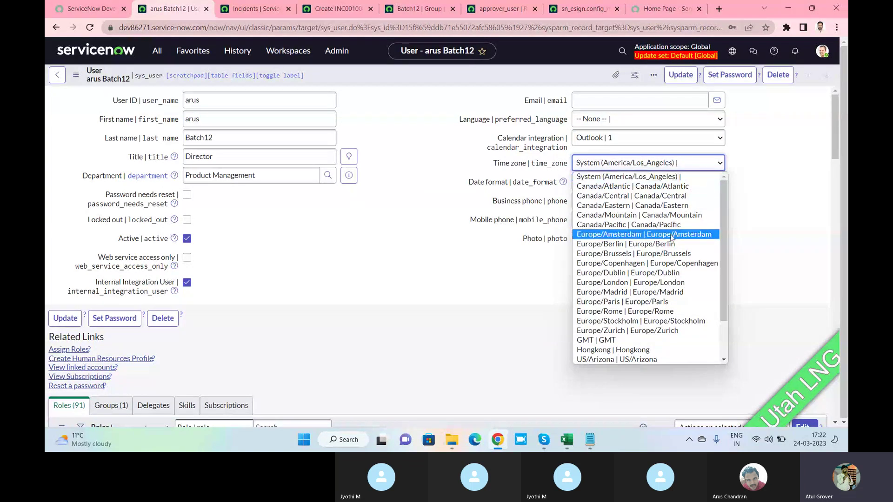
scroll(673, 236, down, 1)
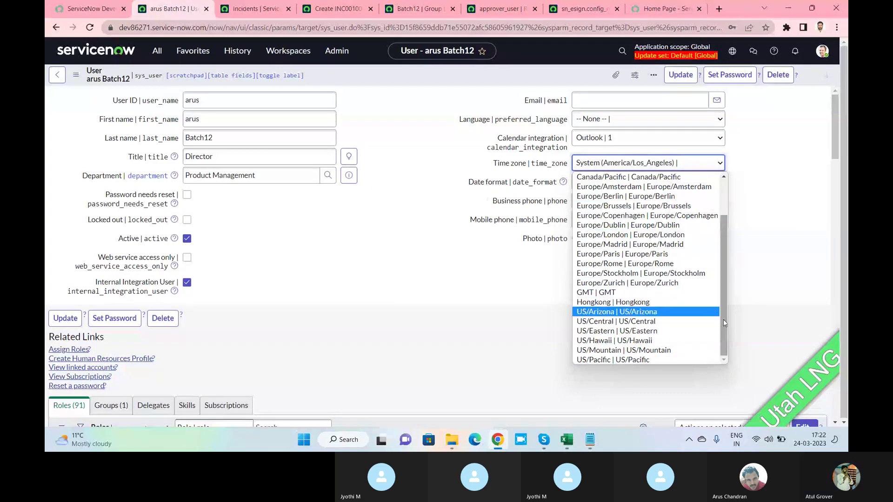
drag(726, 332, 731, 278)
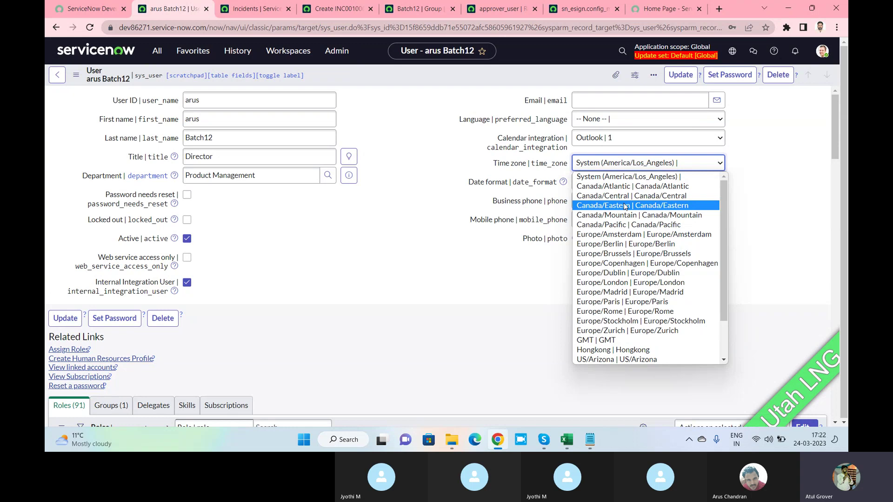
click(604, 341)
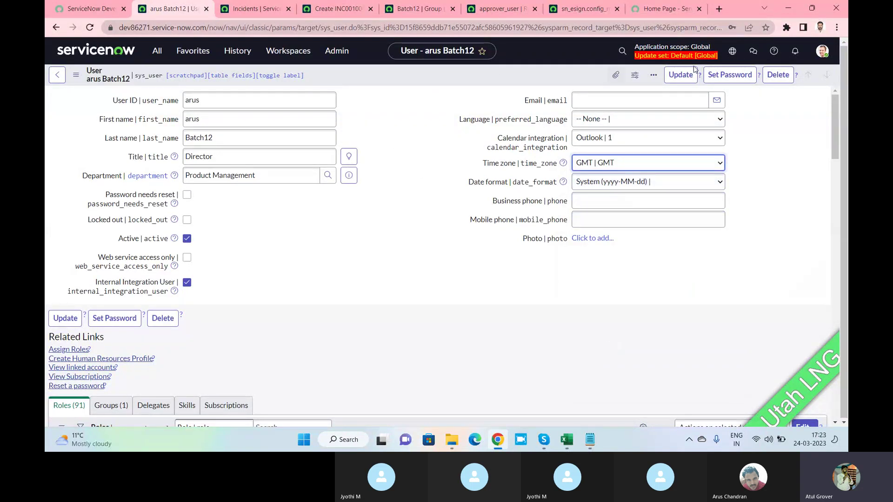
click(698, 182)
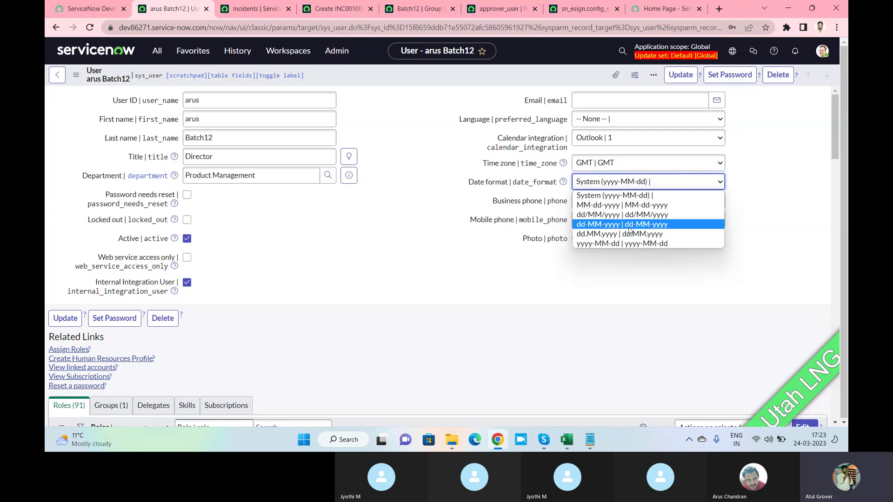
click(424, 164)
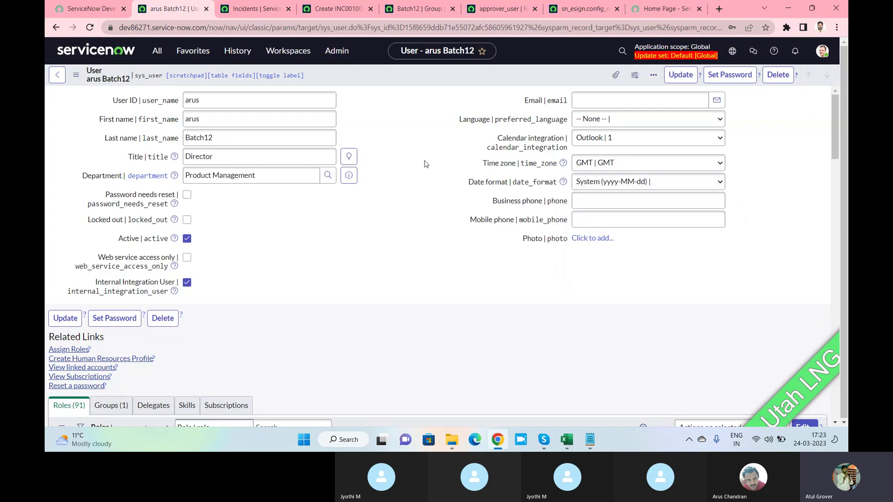
click(600, 202)
click(593, 215)
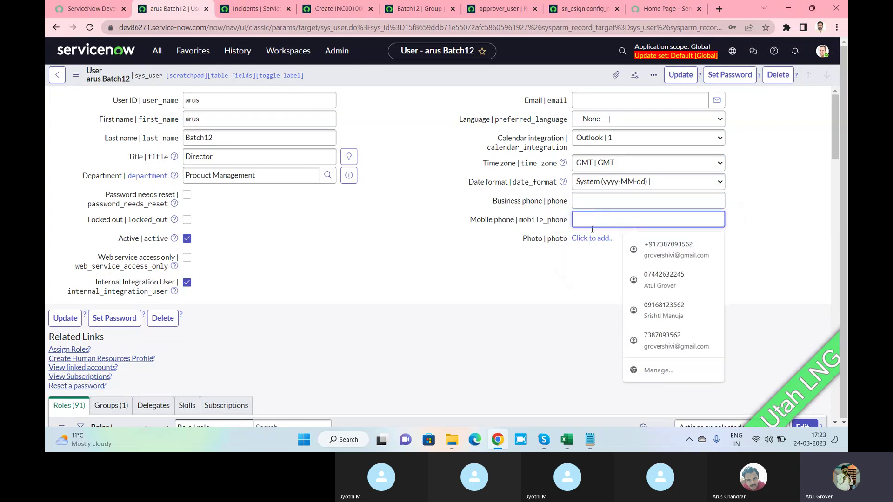
Upload the Bday Invite image as the arus Batch12 user's photo.
click(593, 238)
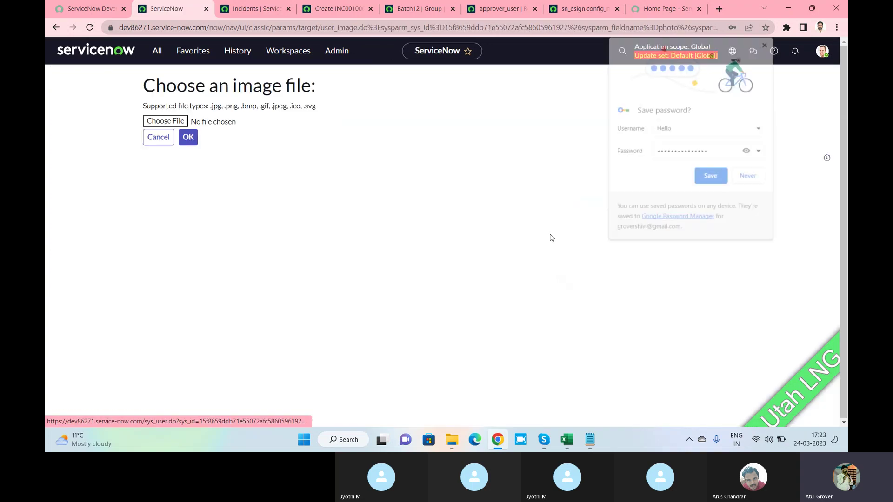
click(748, 178)
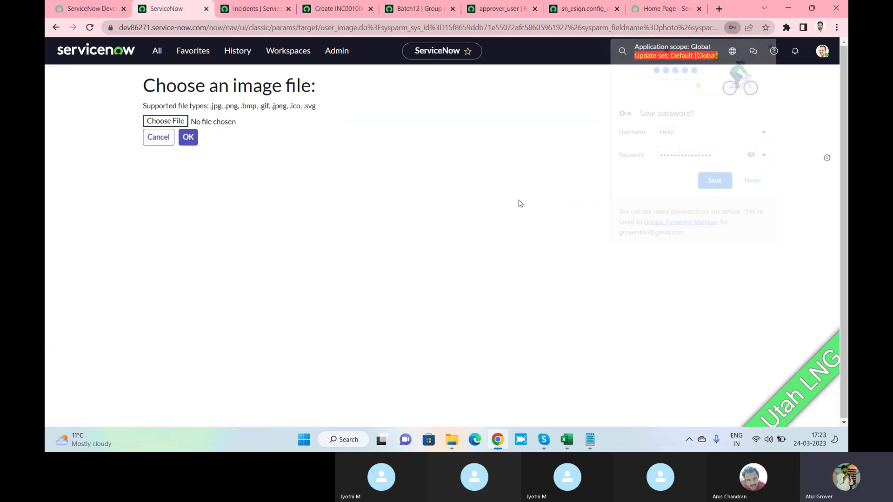
click(166, 122)
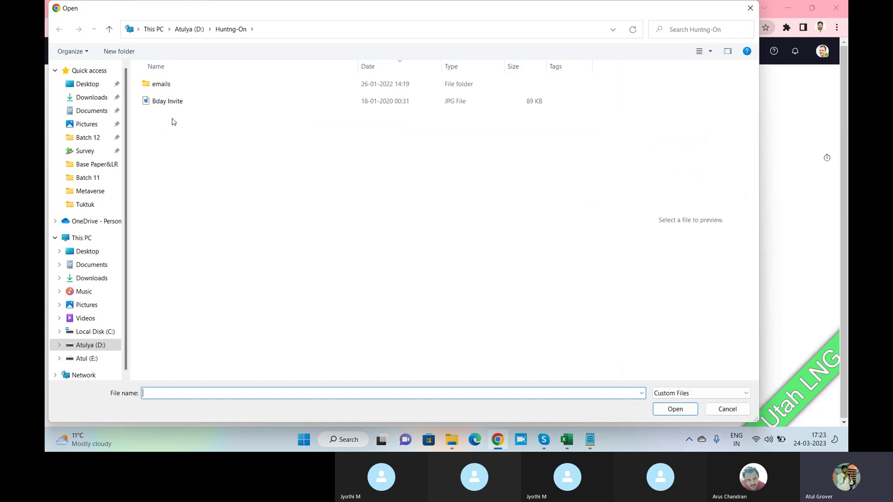
click(167, 104)
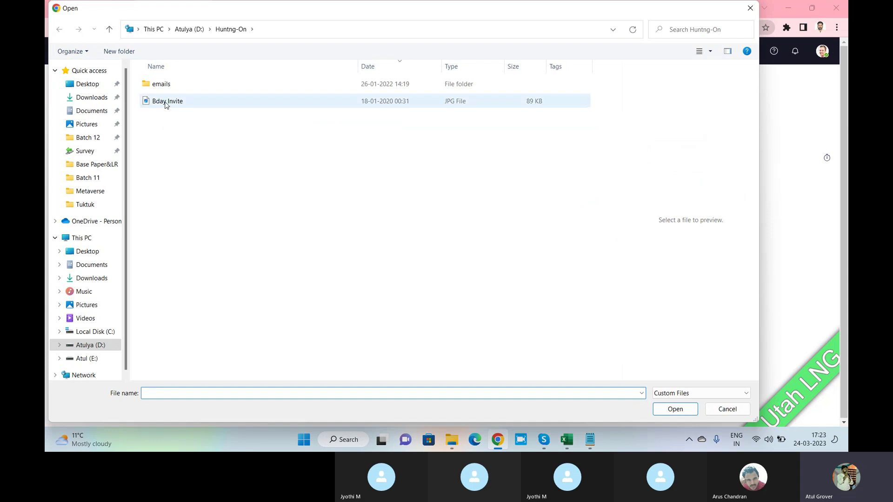
click(692, 414)
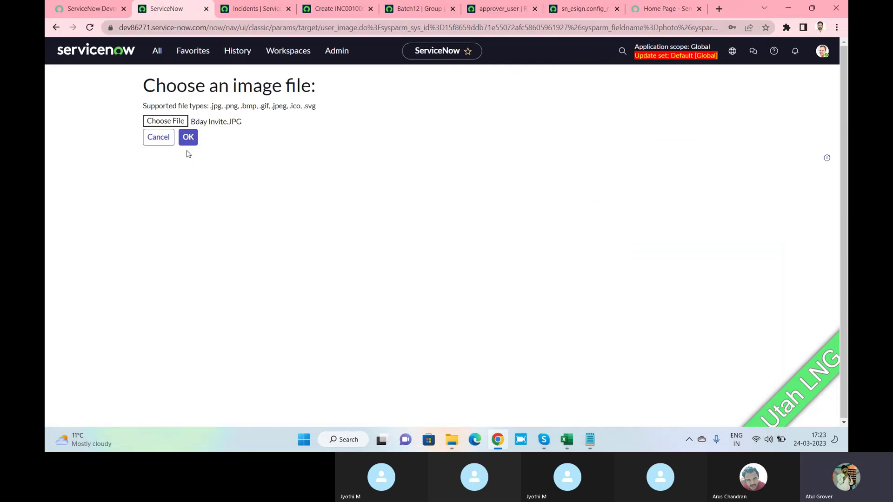
click(188, 137)
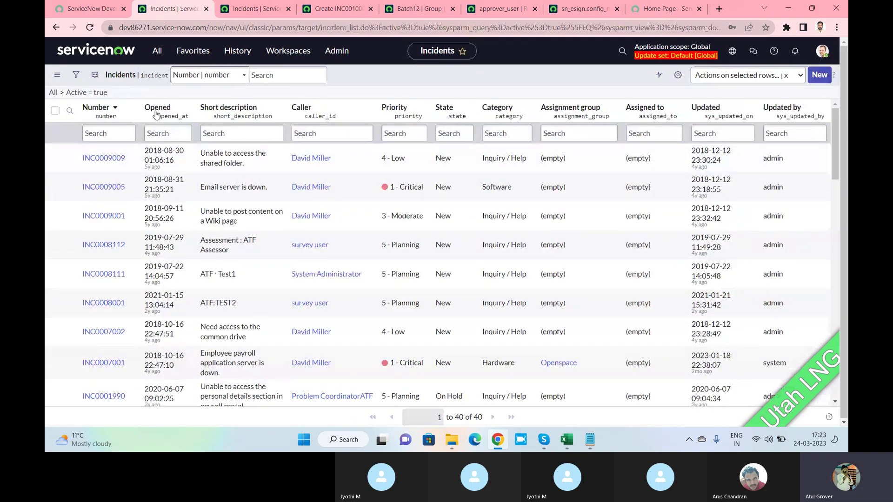
Open Users via the 'user a' navigator search, filter User ID by 'arus', and scroll the record to its roles.
click(157, 50)
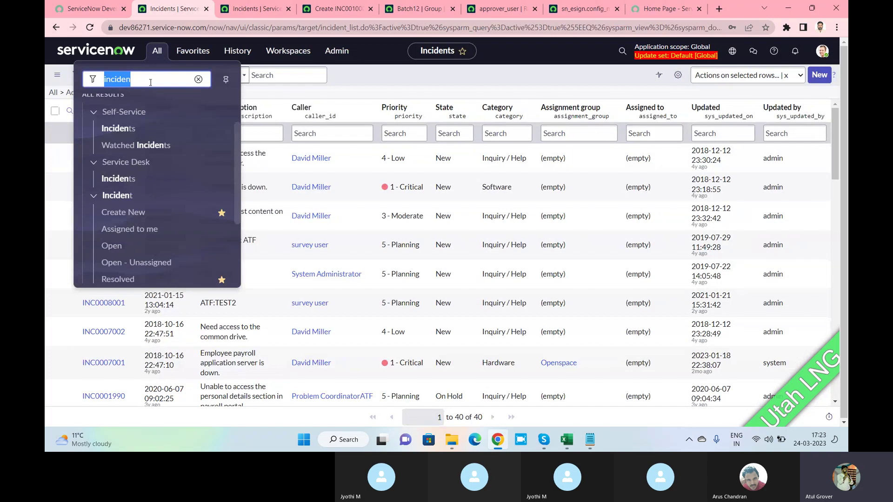
text(usrr a)
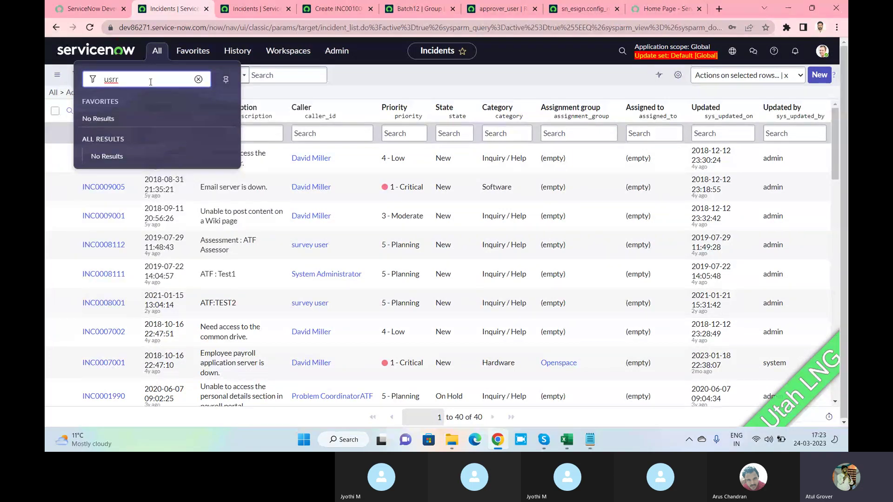
key(BackSpace)
key(BackSpace)
text(er a)
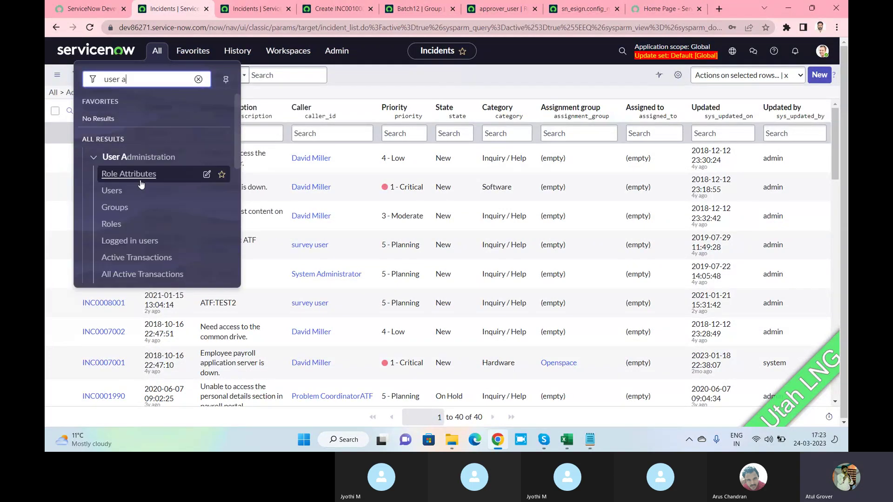
click(110, 192)
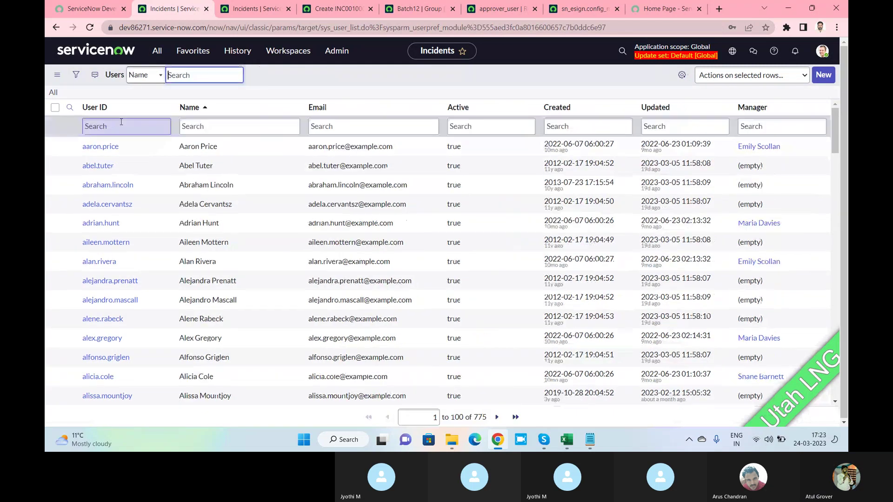
click(118, 132)
text(ar)
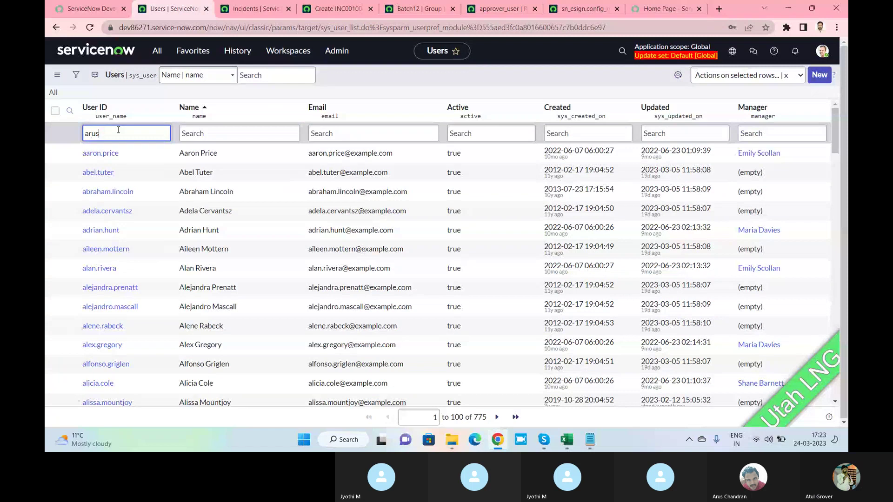
text(us)
key(Return)
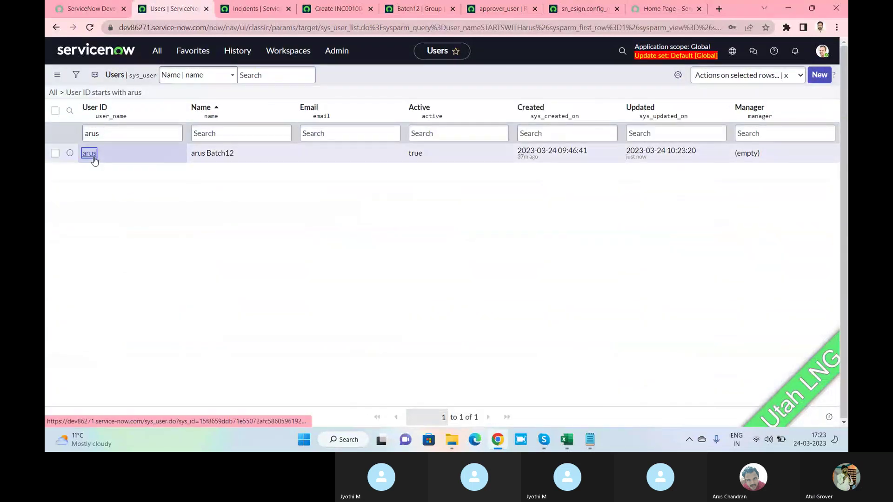
click(93, 157)
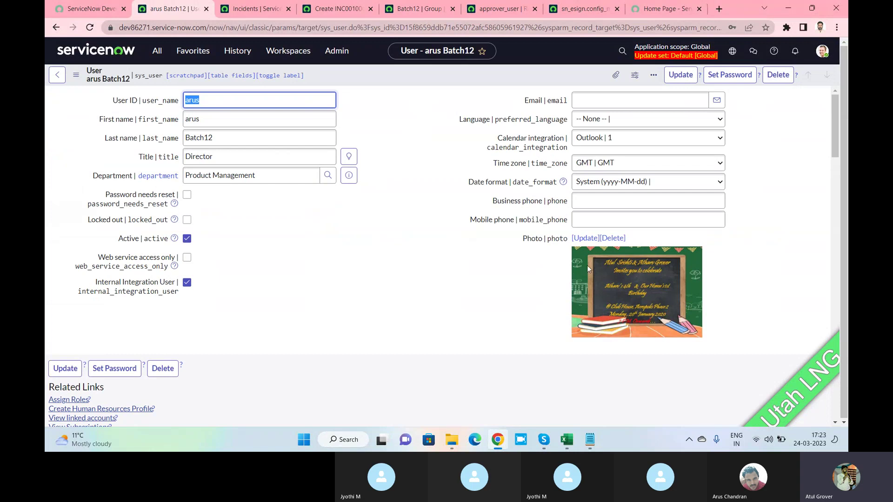
scroll(587, 265, down, 5)
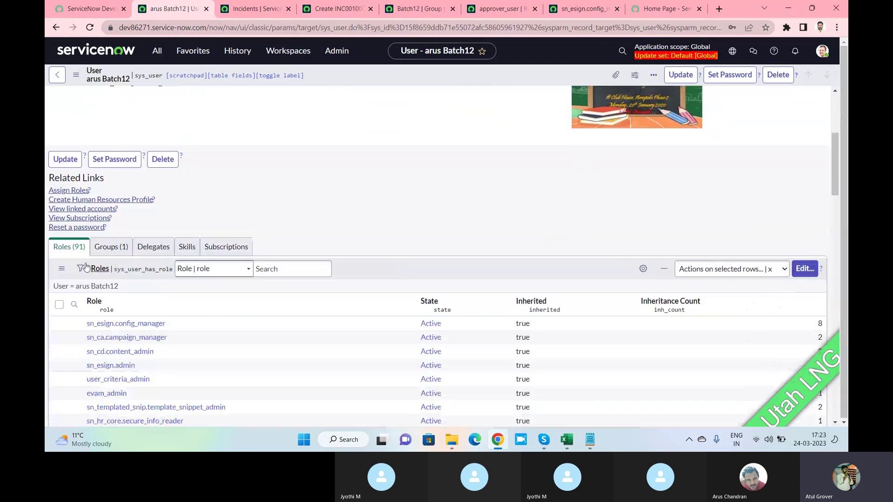
Open the roles Edit Members page and run a filter on whether roles can be delegated.
click(805, 269)
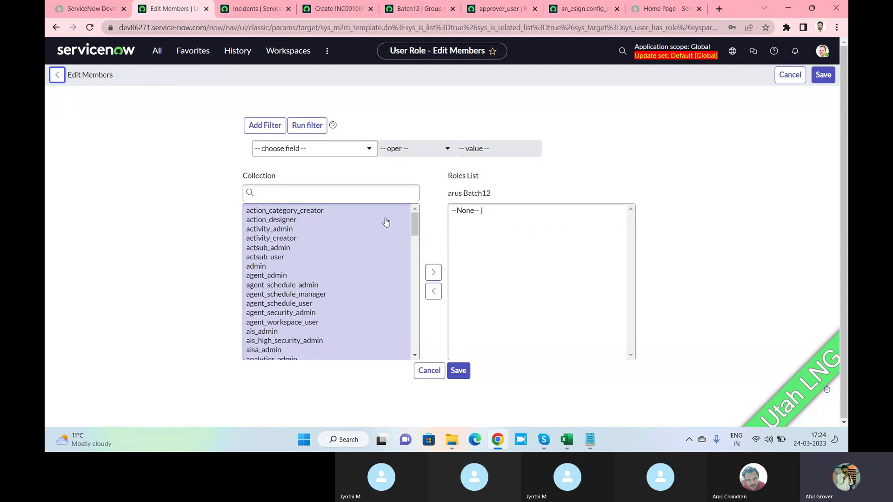
click(550, 272)
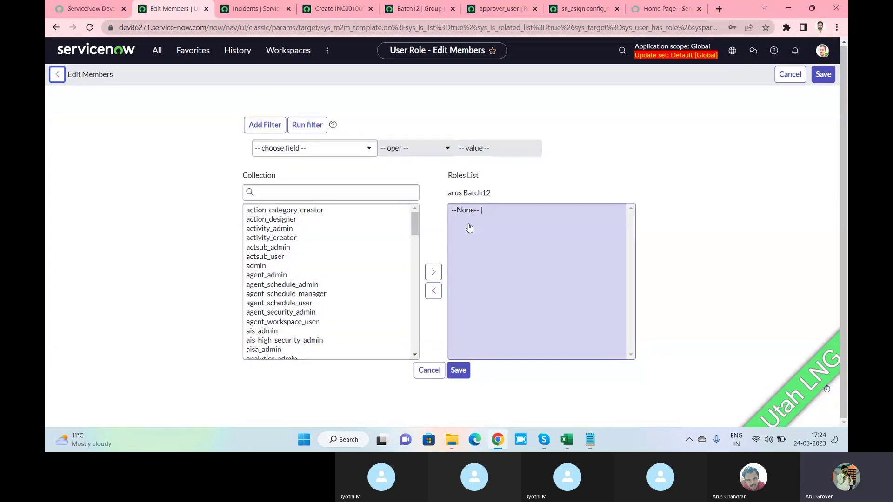
click(361, 153)
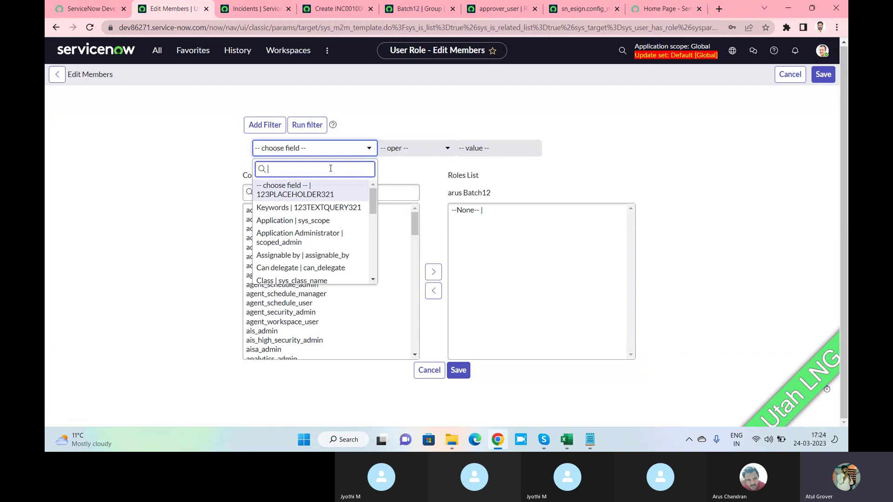
text(on)
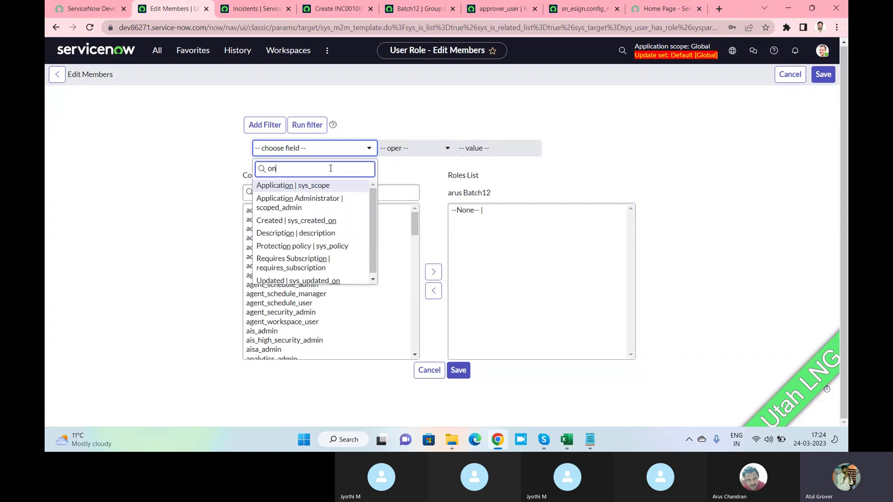
key(BackSpace)
key(BackSpace)
text(we)
key(BackSpace)
key(BackSpace)
text(*)
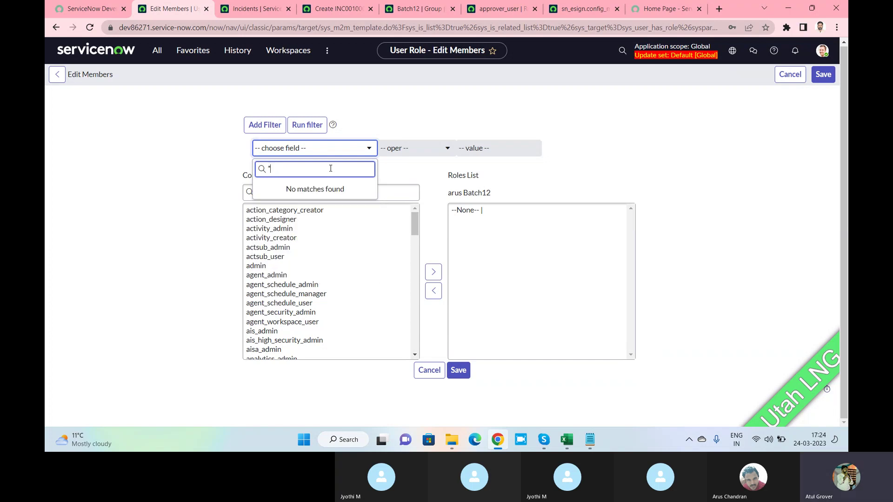
text(we)
key(BackSpace)
key(BackSpace)
key(BackSpace)
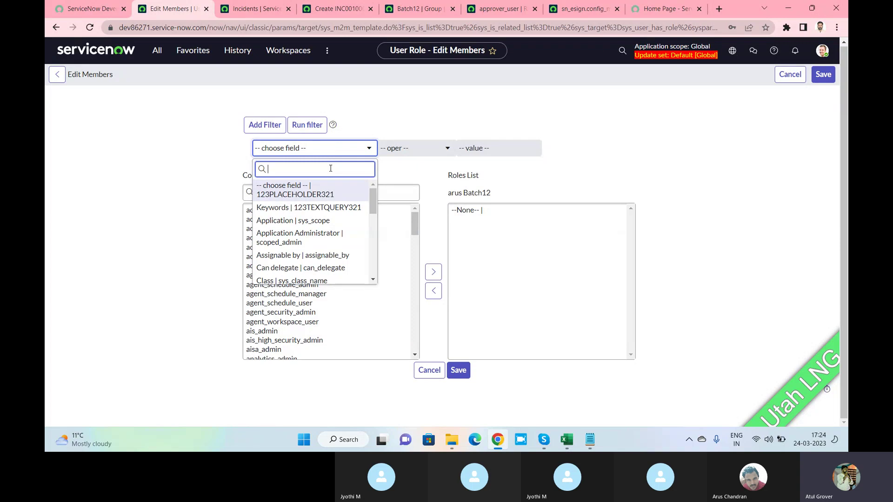
text(de)
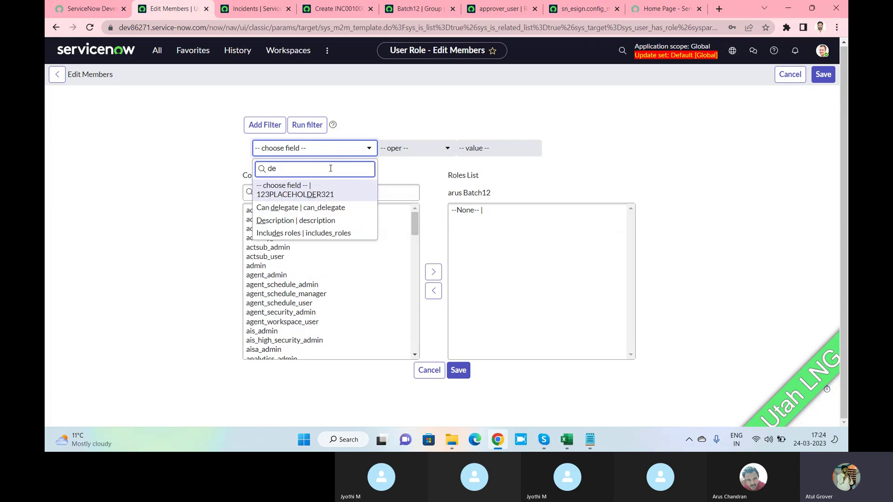
text(p)
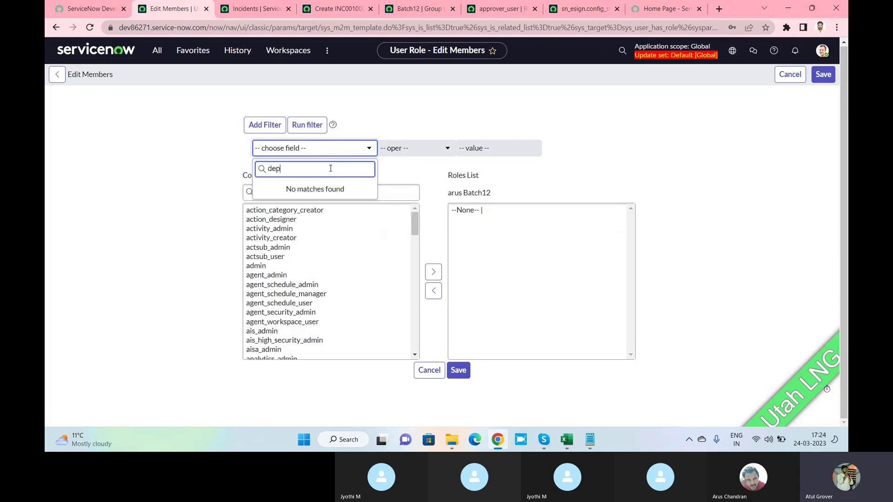
key(BackSpace)
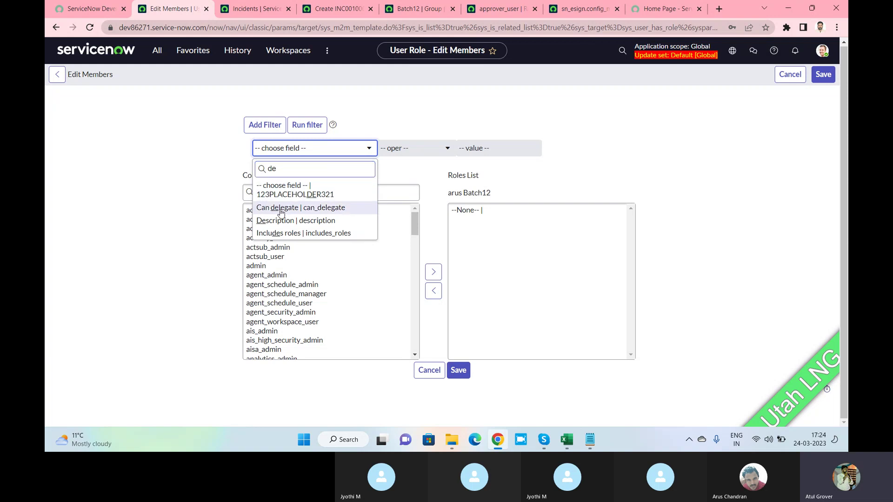
click(302, 207)
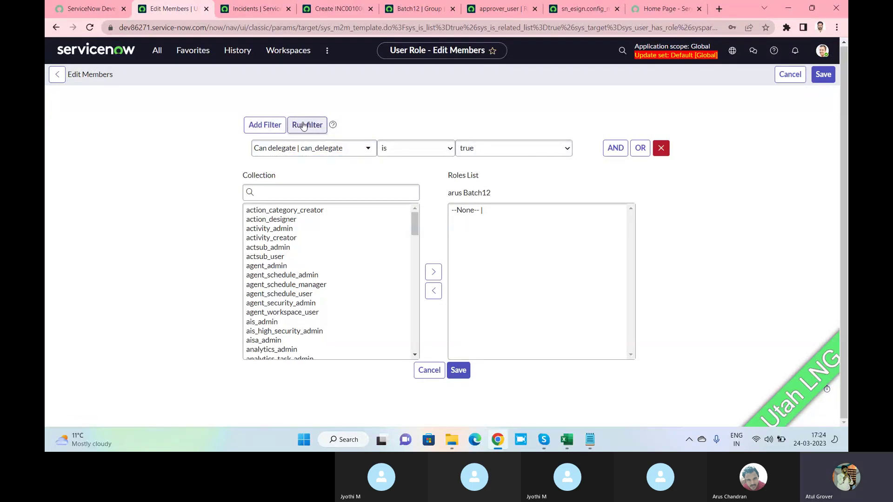
click(303, 126)
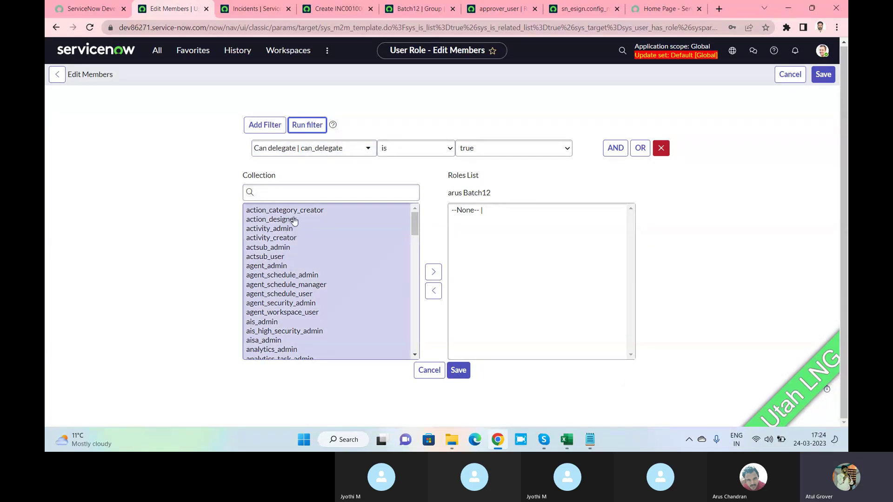
Filter the available roles to Assignable by is admin and run it, leaving none listed.
click(351, 150)
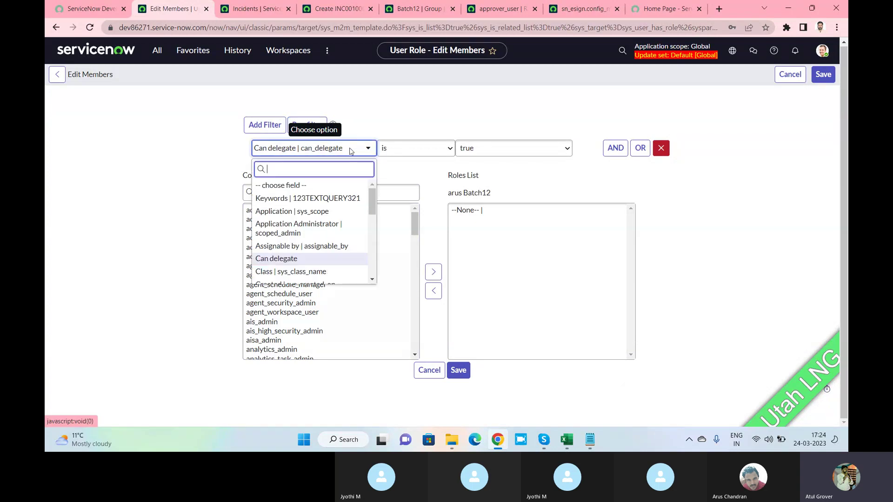
text(admi)
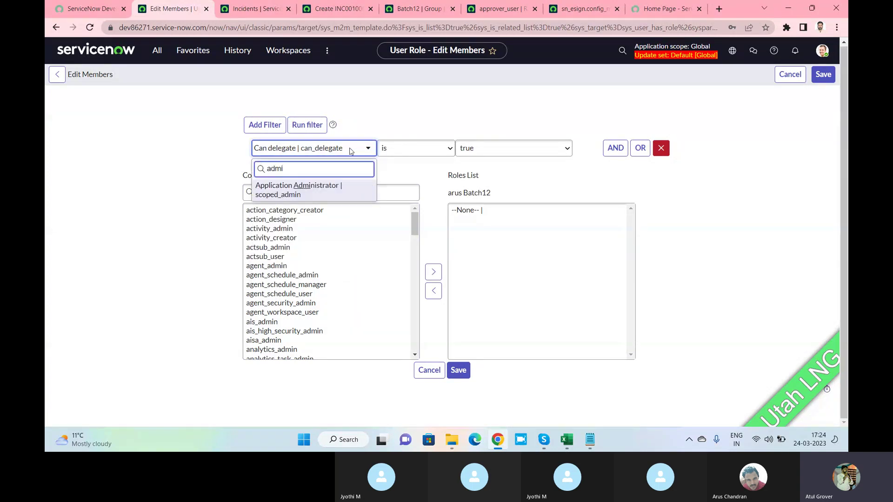
key(BackSpace)
key(BackSpace)
text(ITI)
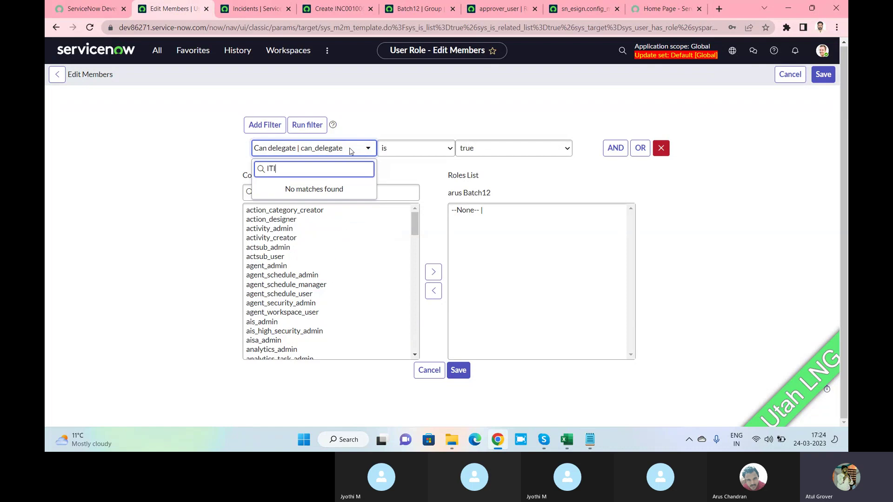
key(BackSpace)
key(BackSpace)
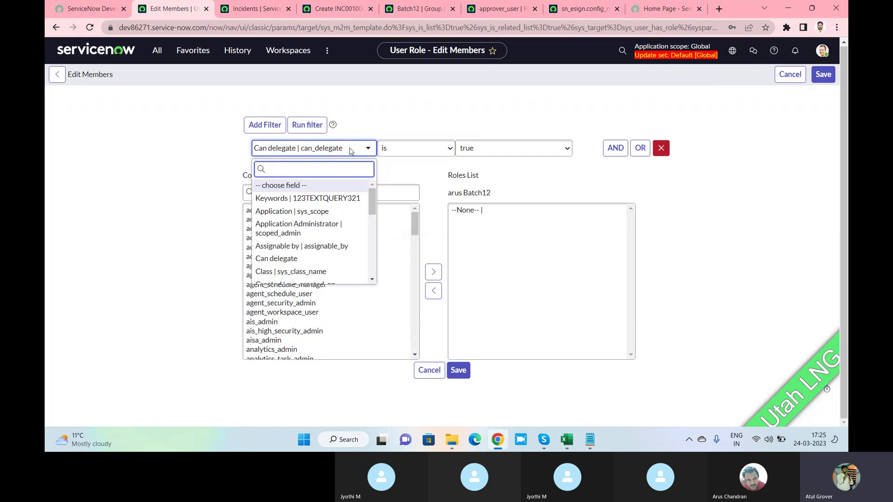
click(302, 246)
click(469, 153)
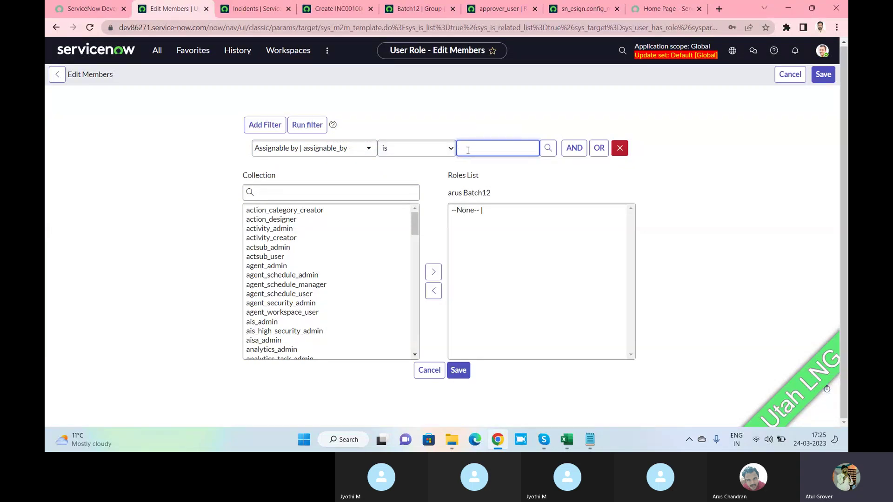
click(547, 148)
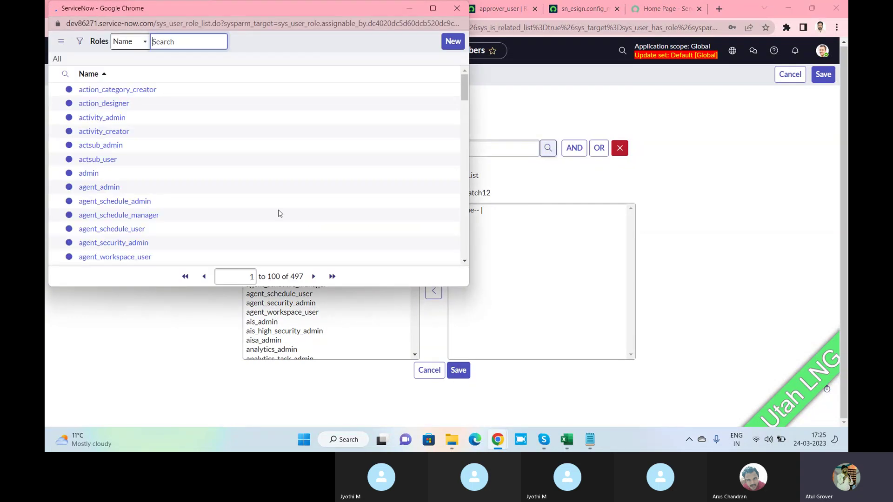
click(93, 201)
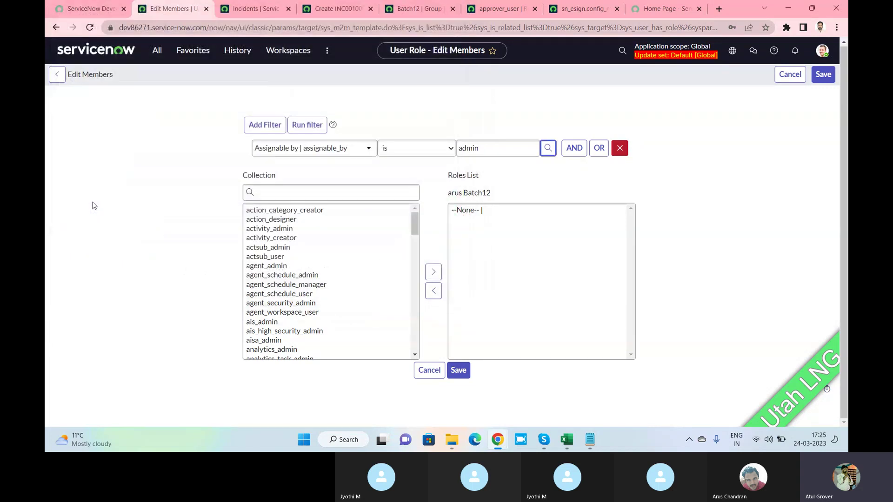
click(303, 127)
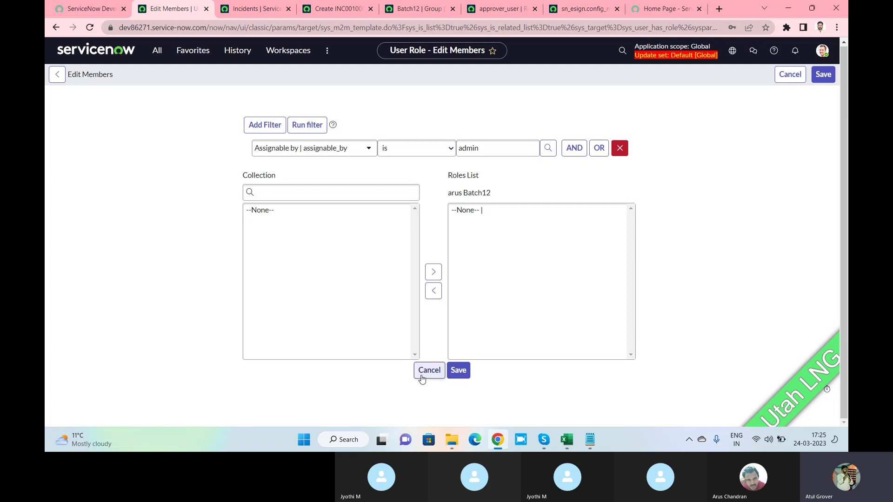
Cancel the role editor and review the user's Groups and Delegates related lists.
click(428, 371)
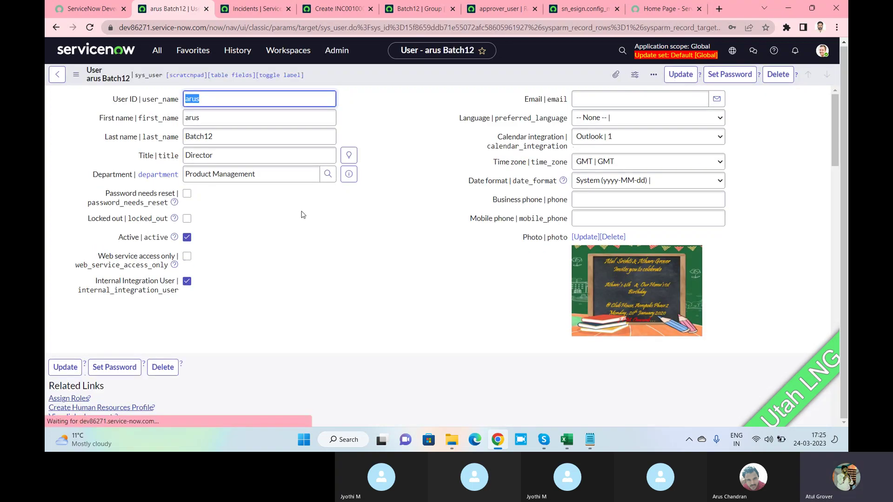
scroll(182, 281, down, 2)
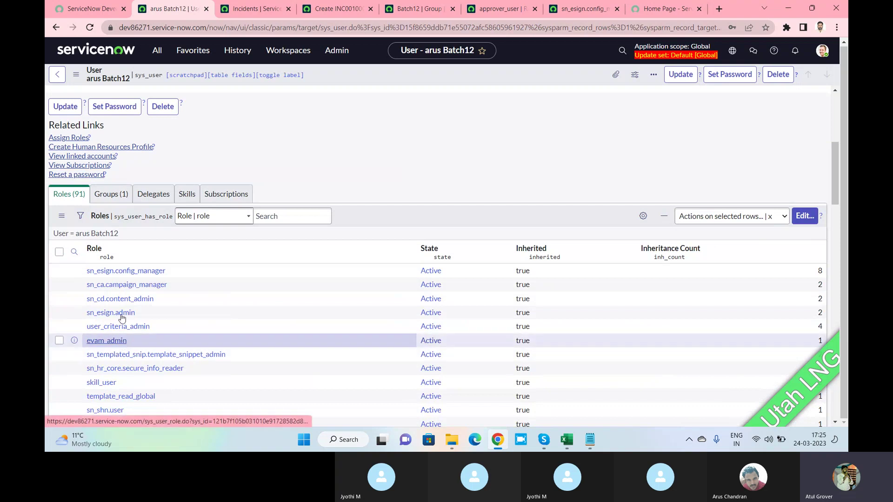
click(110, 195)
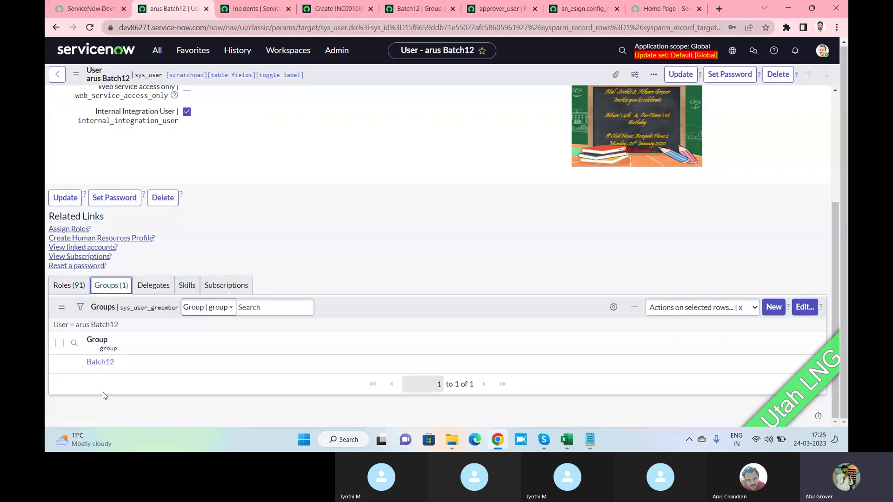
click(146, 288)
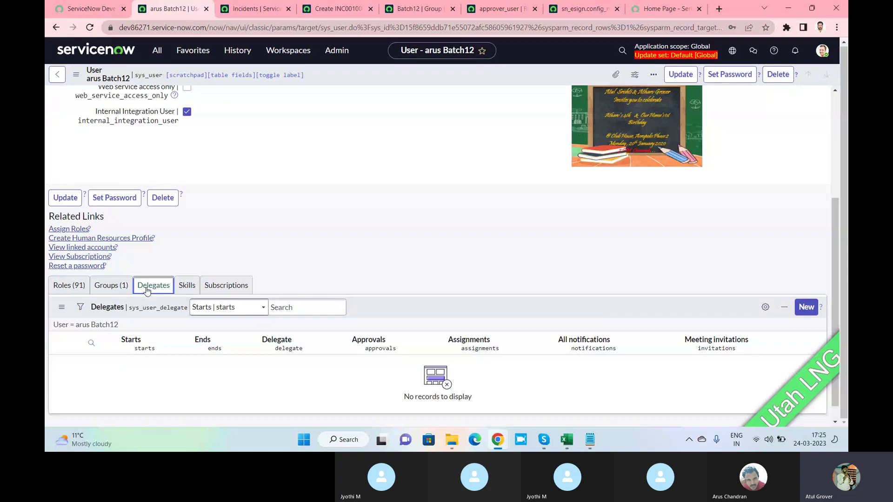
scroll(313, 220, up, 4)
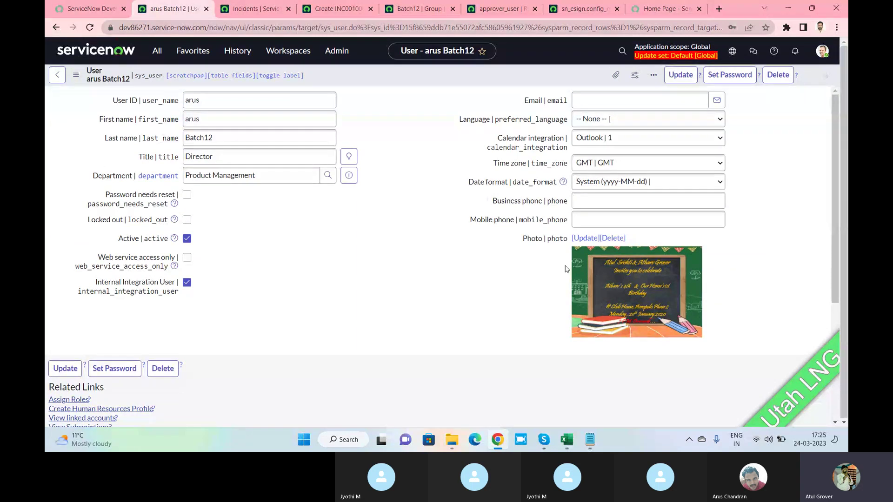
Open the User Form Layout editor and add Avatar to the selected fields.
right_click(391, 77)
mouse_move(437, 134)
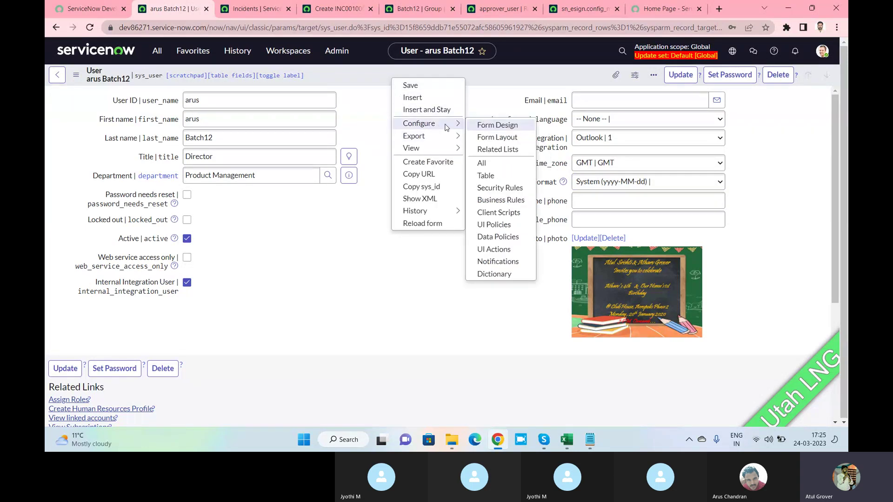
click(497, 138)
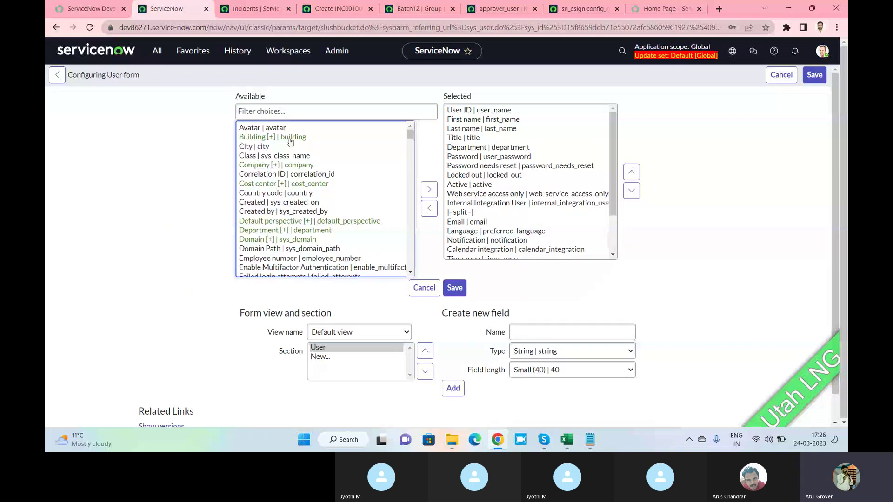
scroll(305, 192, down, 2)
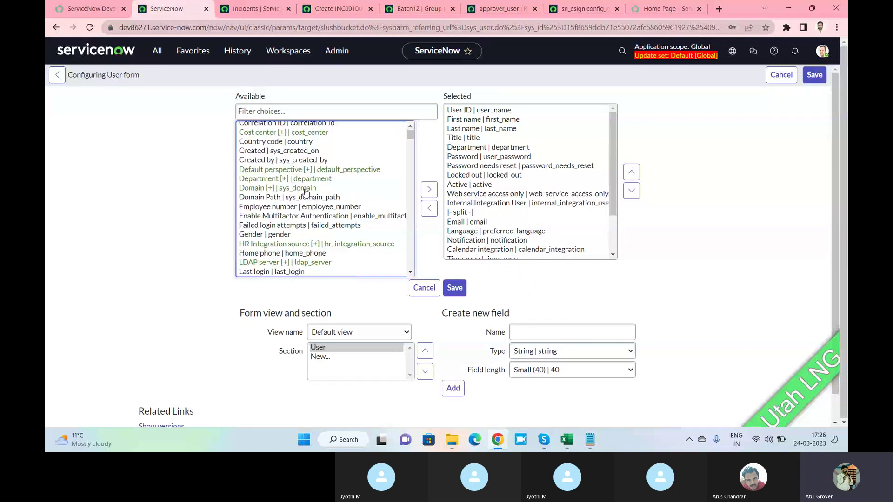
scroll(305, 191, down, 10)
scroll(305, 193, down, 1)
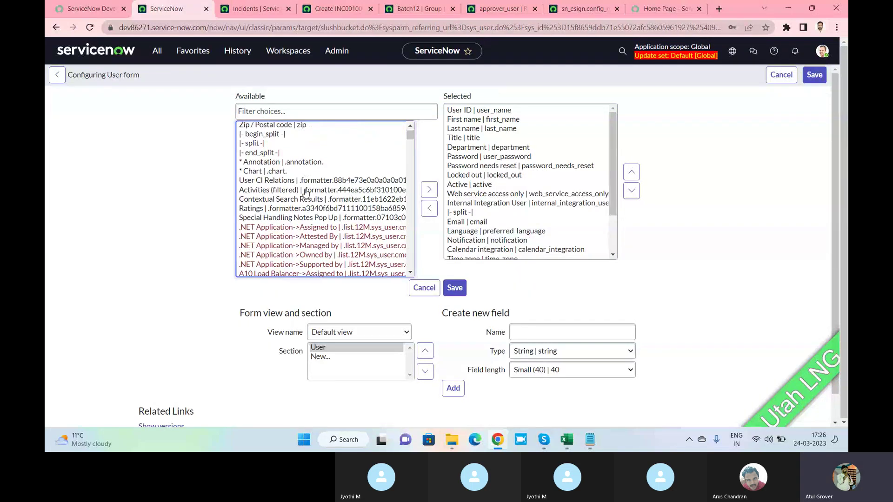
shift+click(275, 173)
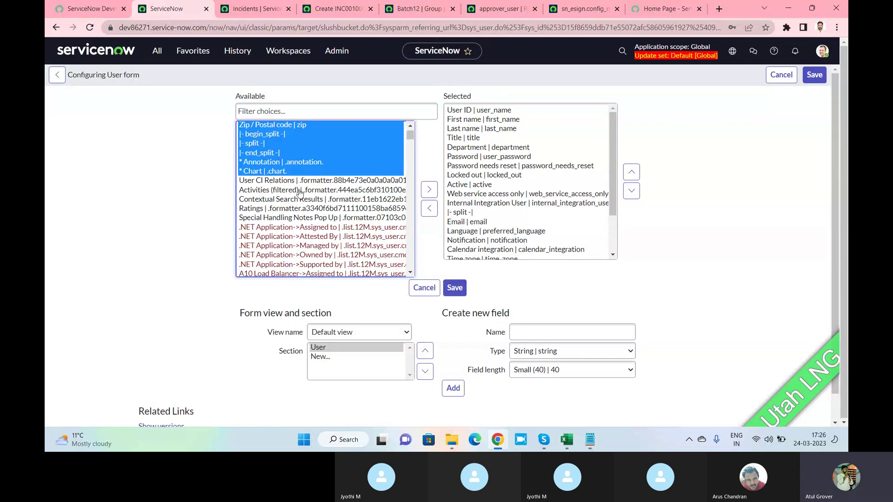
scroll(408, 133, up, 15)
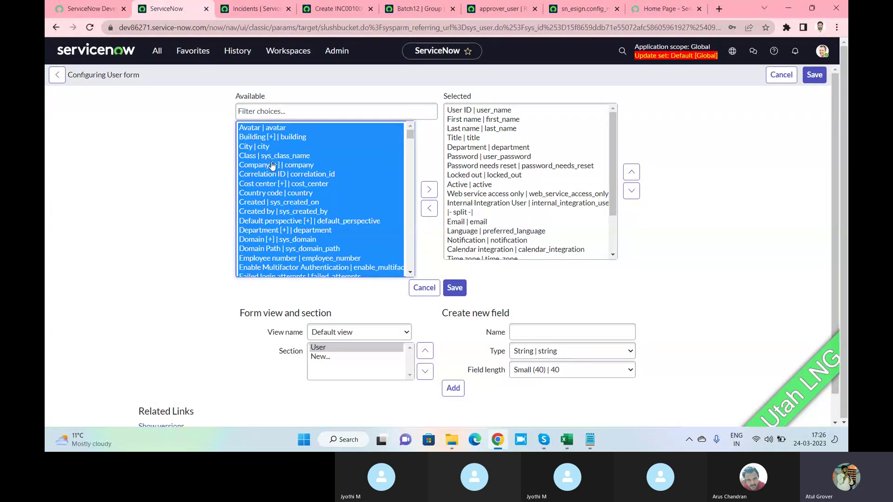
click(260, 130)
click(429, 190)
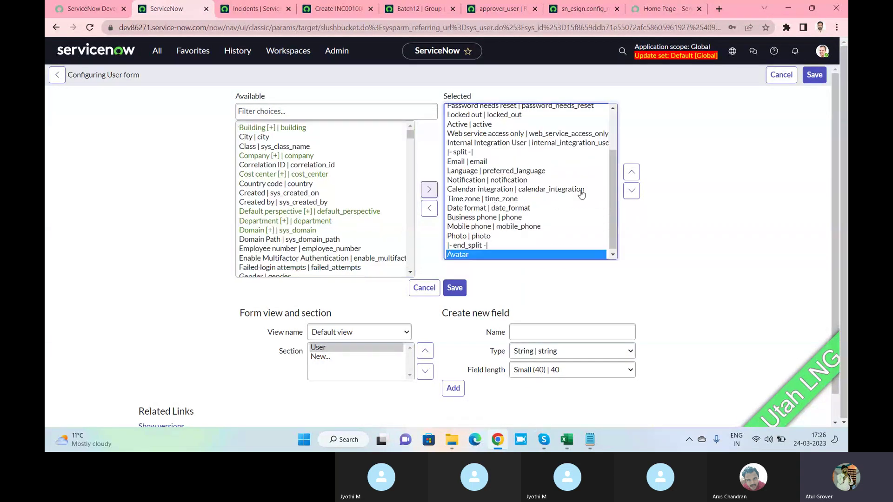
Move Avatar up to sit just below Department and save the layout.
click(633, 173)
click(632, 173)
click(632, 173)
click(632, 173)
double_click(633, 173)
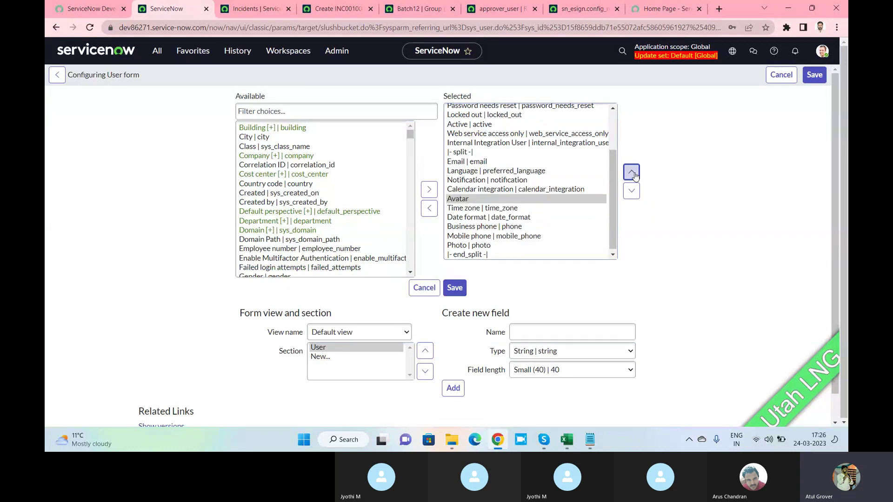
double_click(632, 173)
click(632, 173)
double_click(632, 173)
double_click(632, 173)
double_click(632, 173)
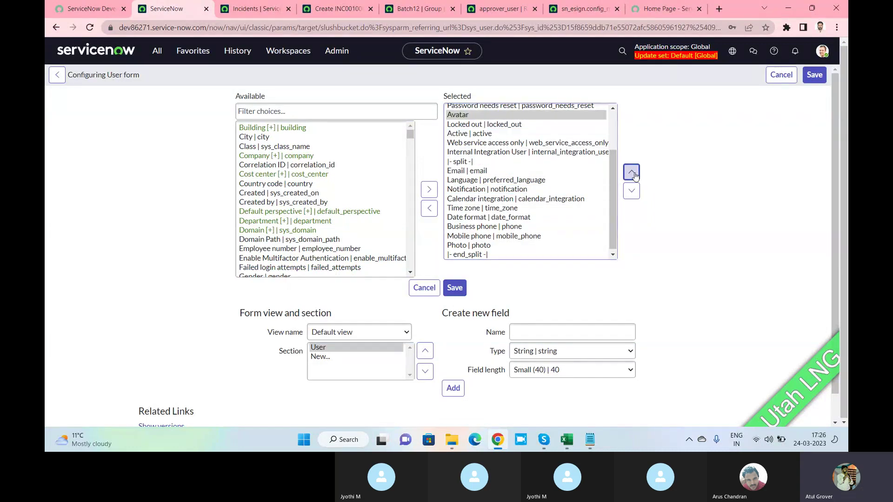
click(632, 173)
click(456, 288)
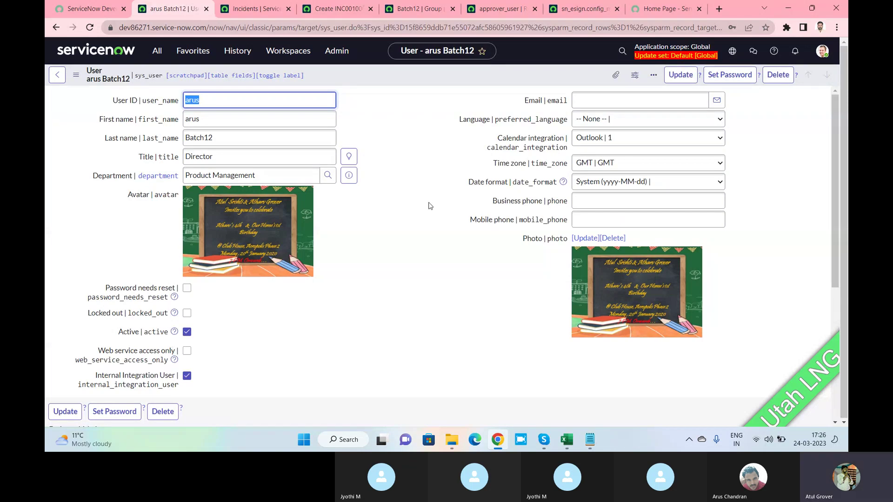
Scroll the user record to its empty Delegates related list and back, then bring Skype forward.
right_click(377, 72)
click(410, 217)
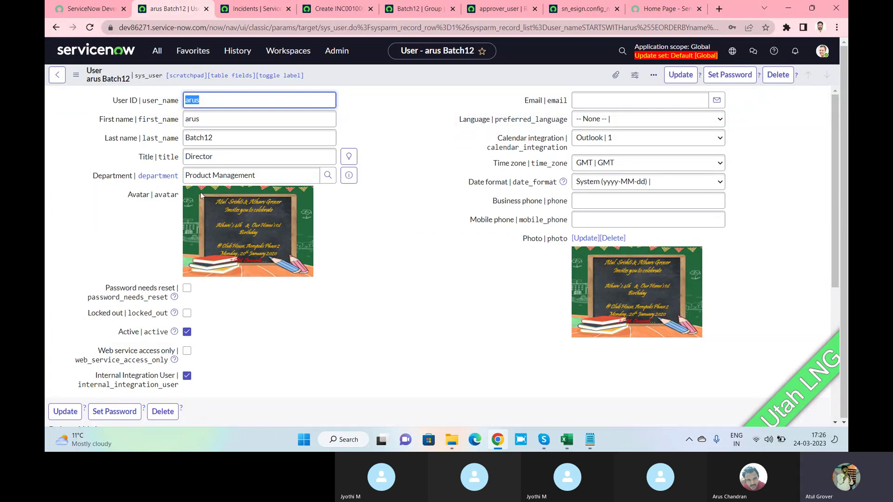
click(343, 208)
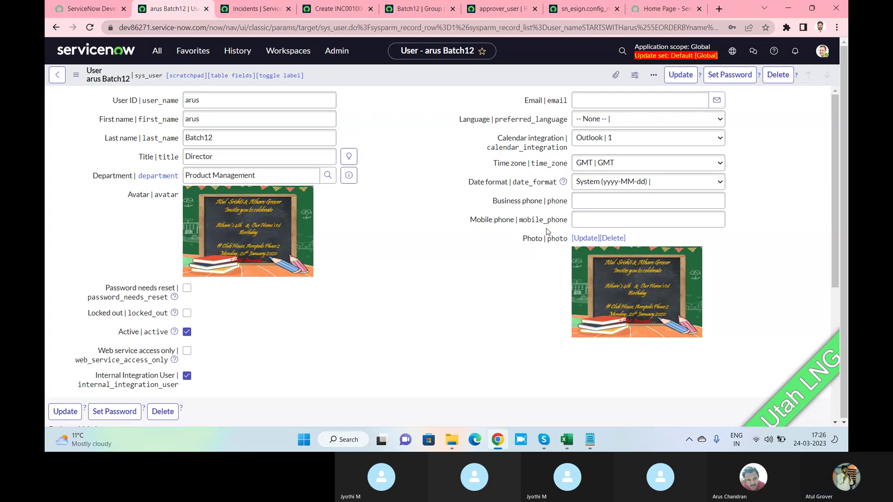
scroll(432, 205, down, 2)
scroll(432, 207, down, 3)
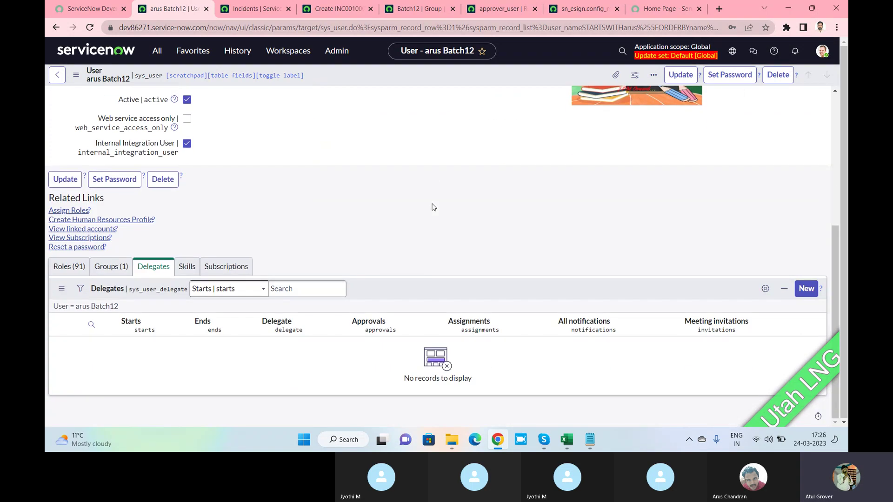
scroll(433, 207, up, 3)
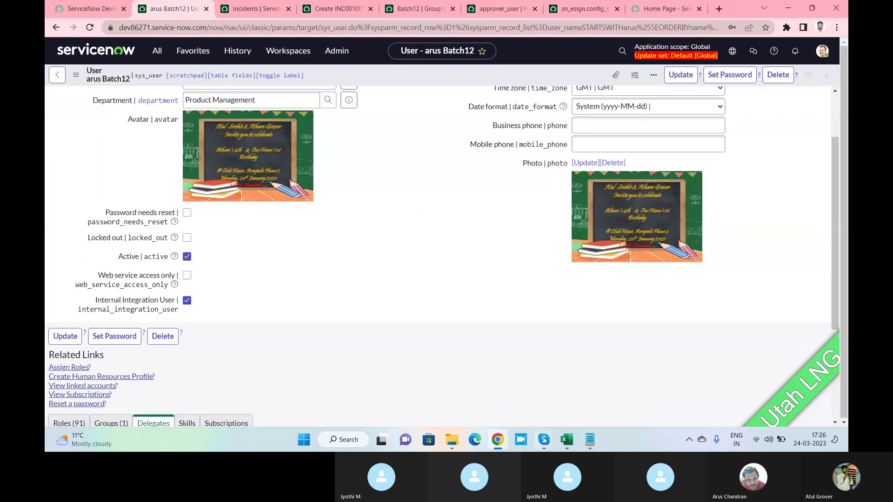
mouse_move(543, 440)
click(492, 375)
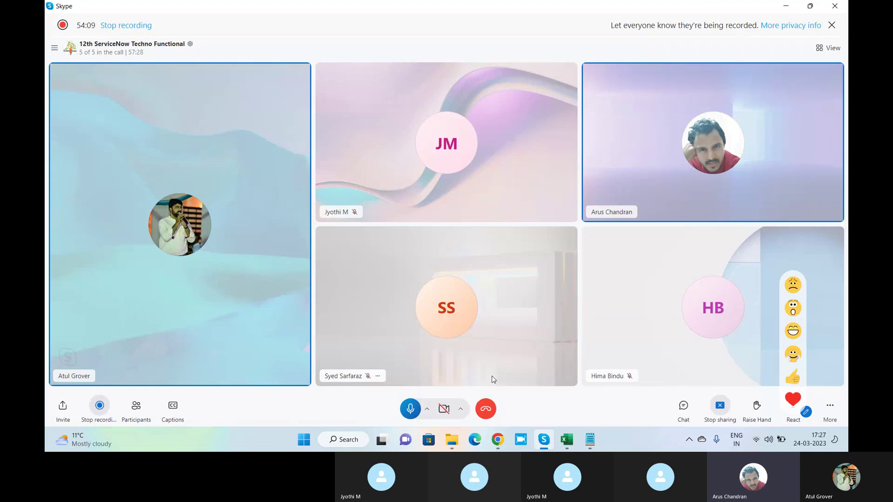
Switch from the Skype call back to the Batch12 user record in Chrome.
key(alt+Tab)
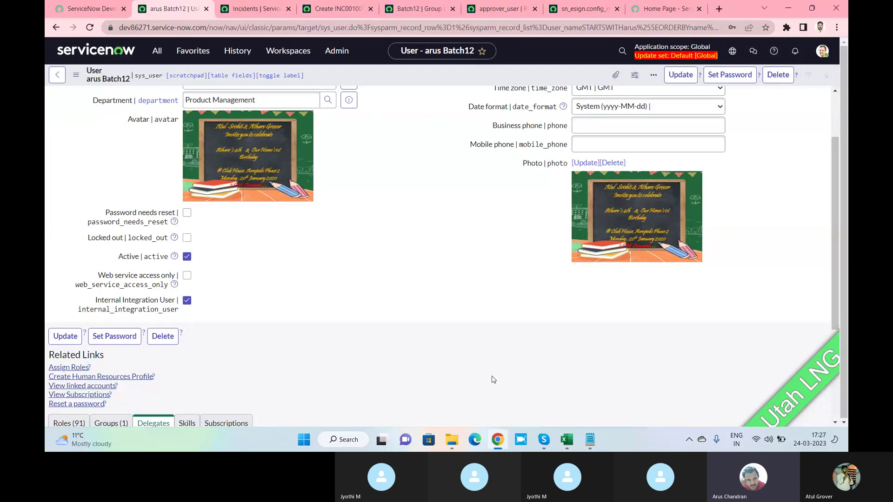
click(593, 438)
click(257, 152)
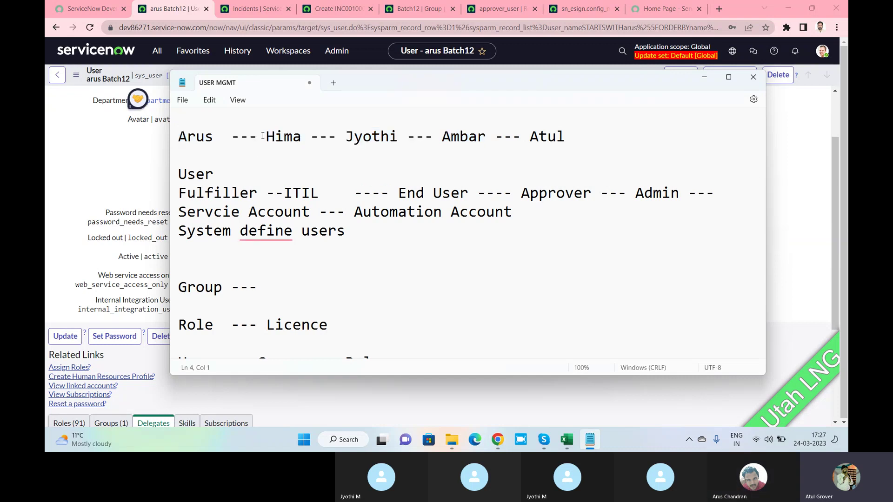
click(347, 133)
click(442, 136)
drag(268, 137, 486, 140)
click(347, 137)
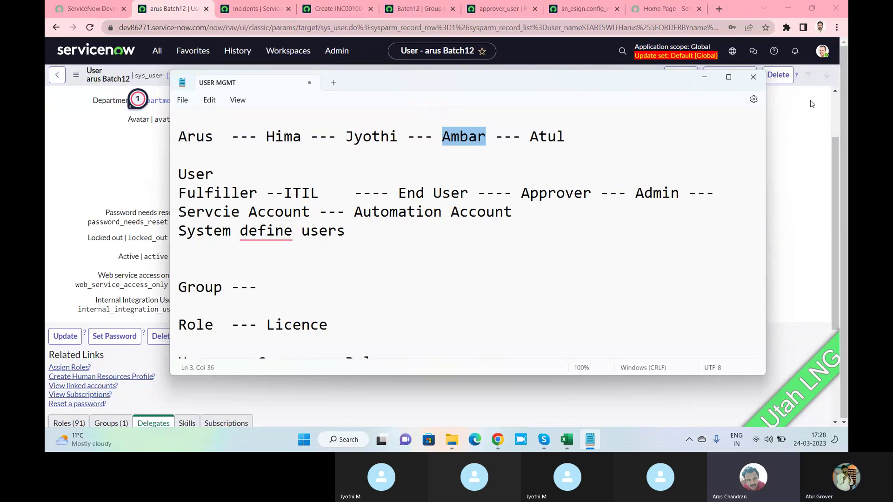
click(790, 134)
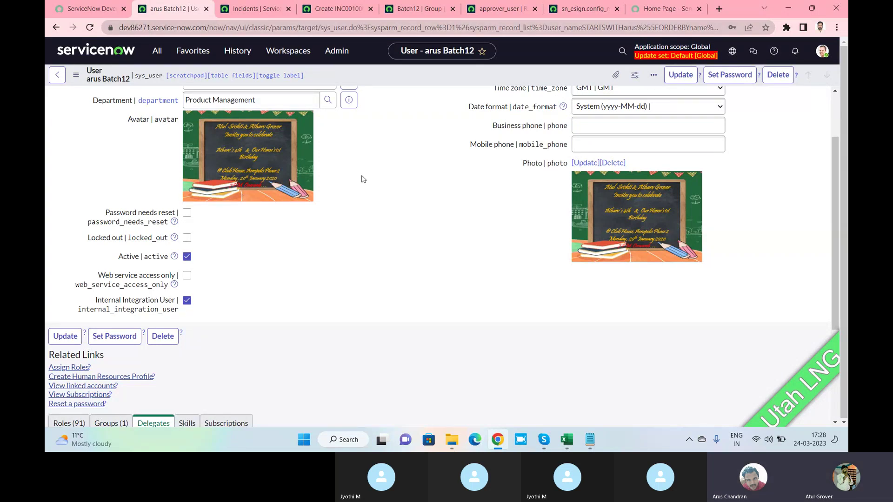
click(511, 394)
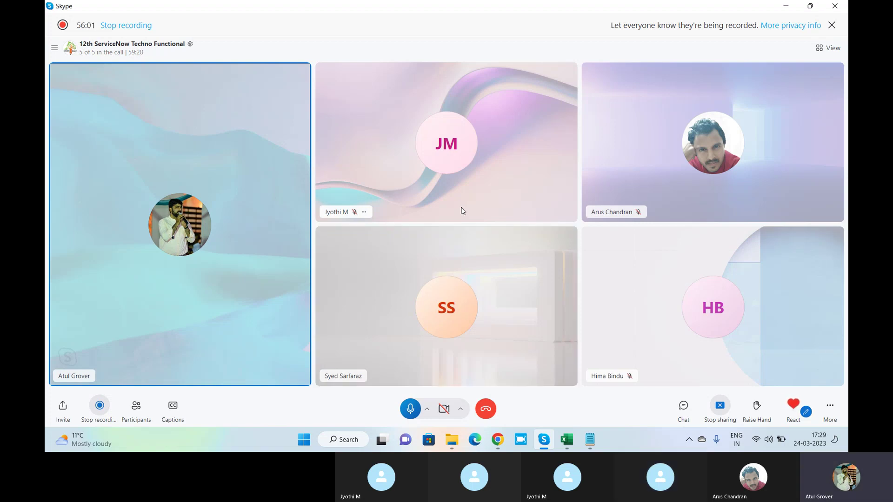
key(alt+Tab)
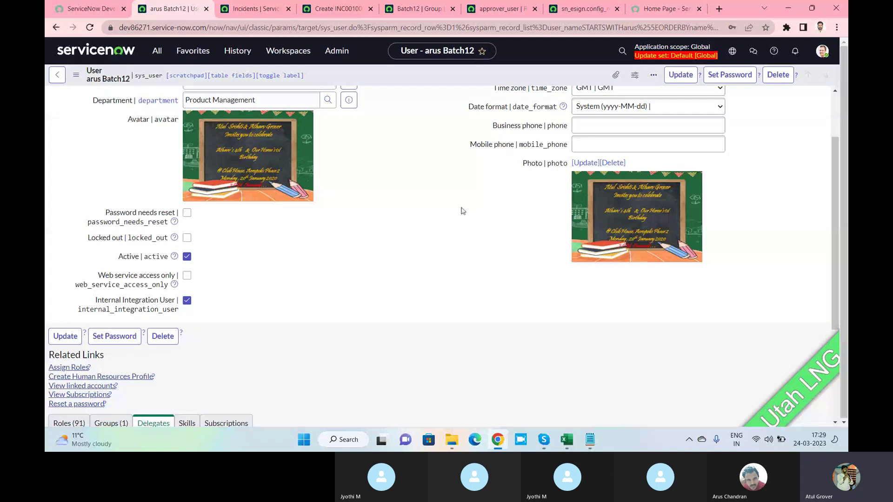
Check the System Administrator name in the profile menu, then switch to the Skype call.
click(822, 51)
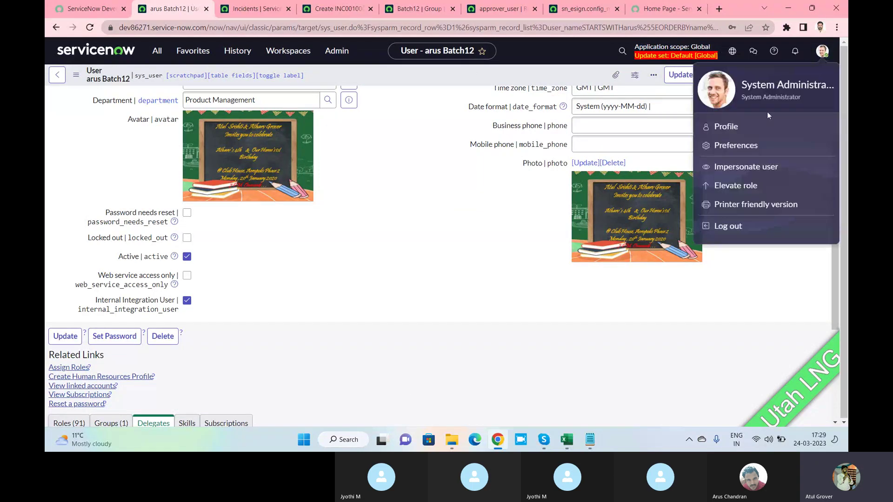
drag(743, 84, 833, 88)
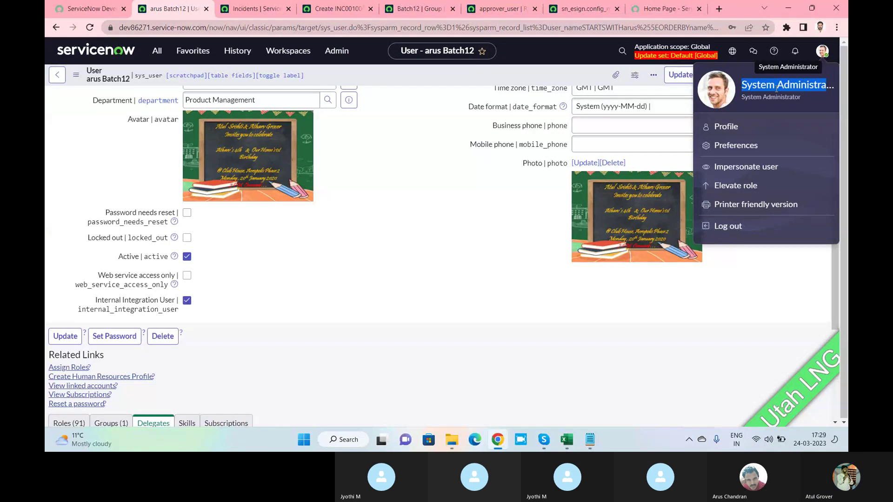
key(alt+Tab)
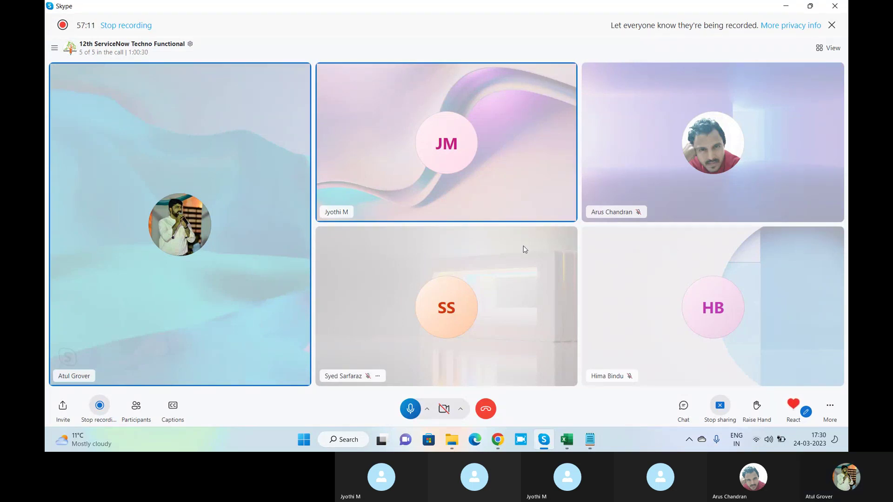
Open the call's chat history, then bring up the Training_Master workbook in Excel.
click(689, 408)
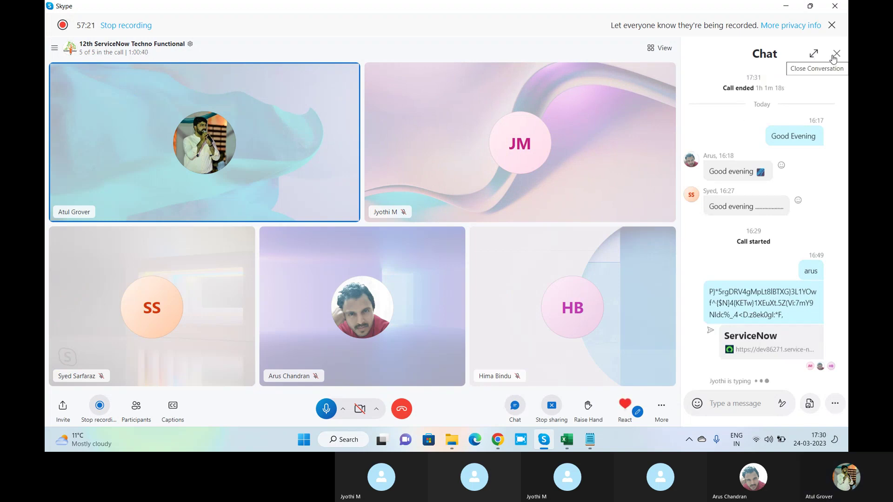
click(566, 439)
Fill agenda cells A14:A17 (Users Type through Role Assignment) yellow, then close Skype's chat panel.
click(134, 407)
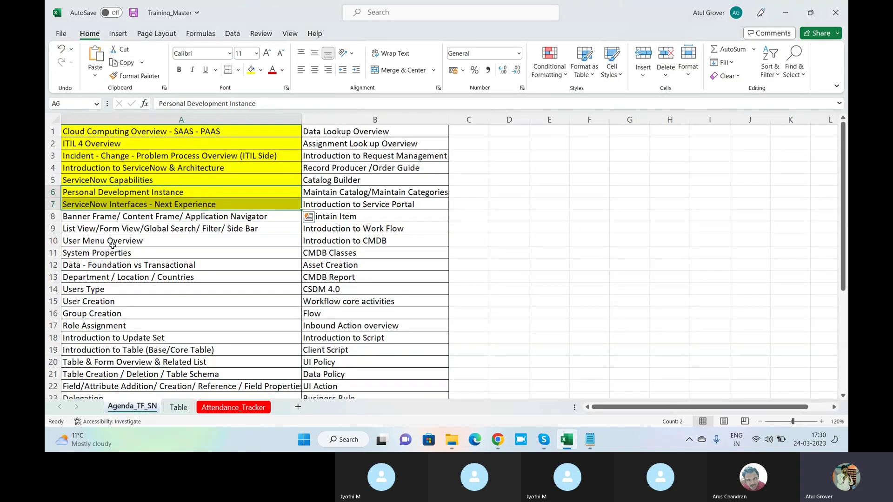
click(105, 275)
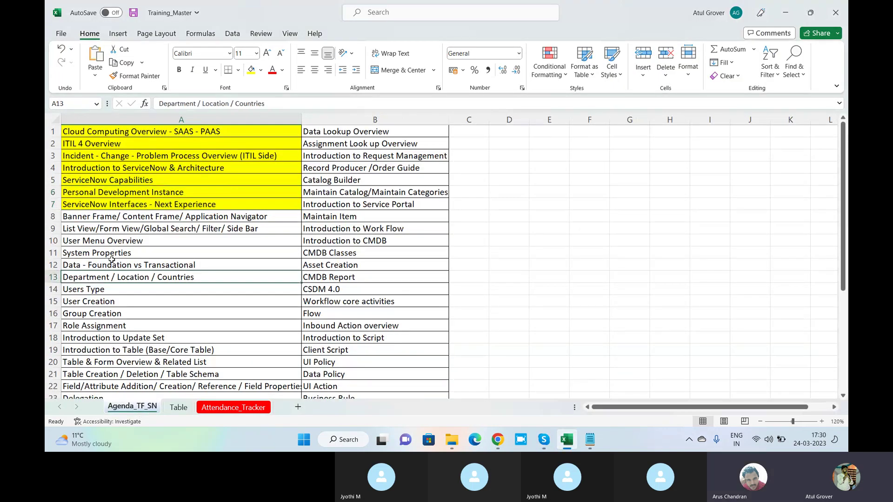
key(alt+Tab)
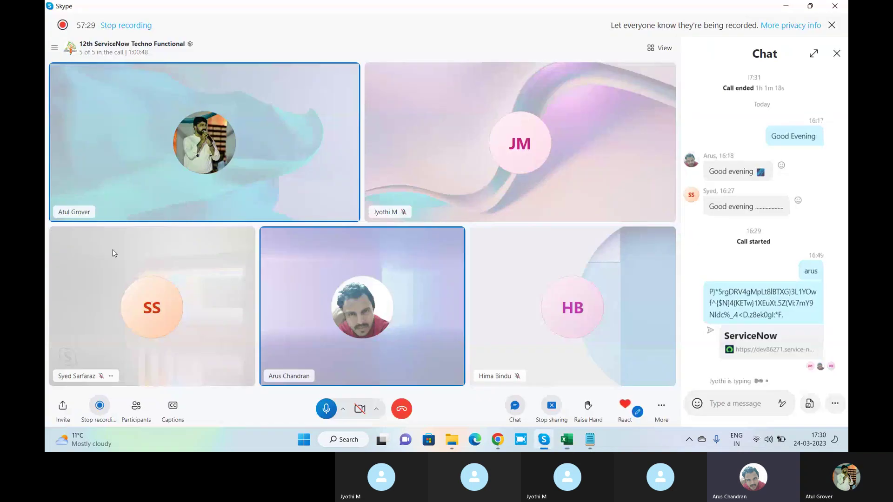
key(alt+Tab)
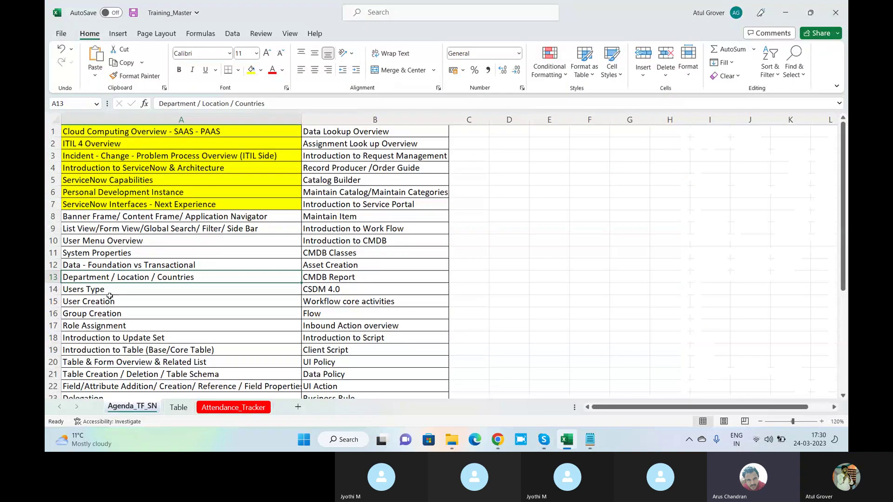
drag(110, 289, 108, 323)
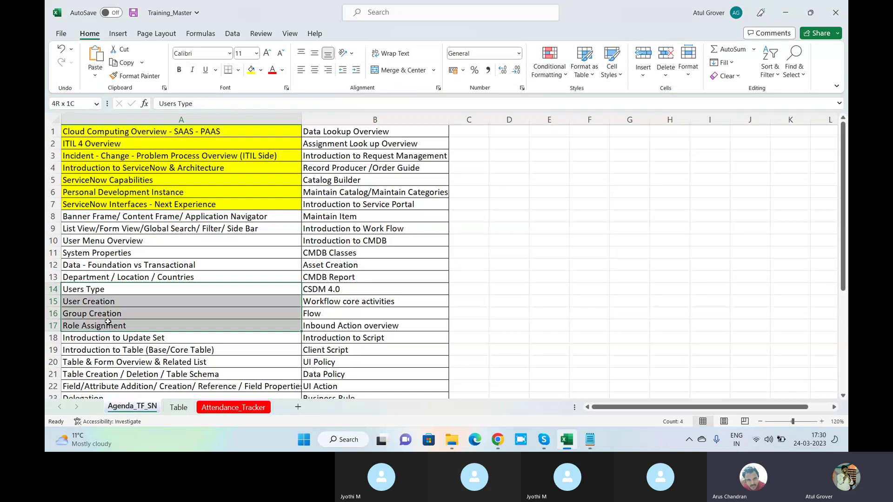
click(249, 75)
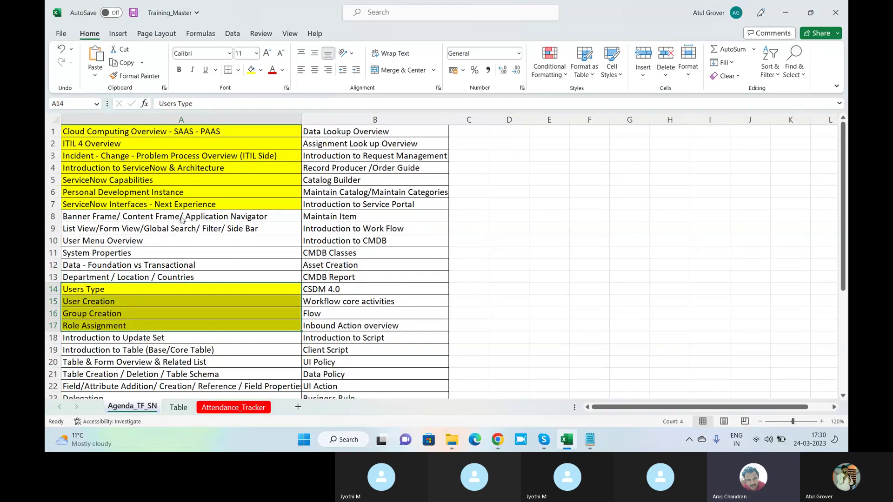
key(alt+Tab)
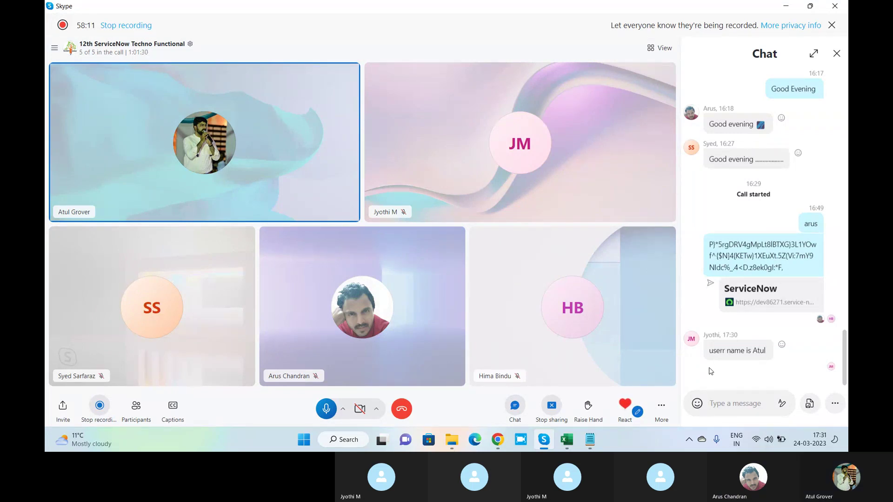
click(837, 54)
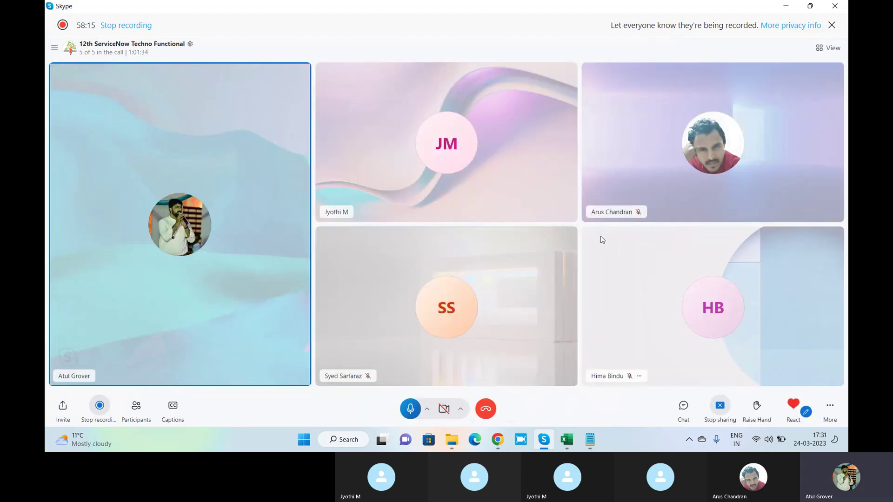